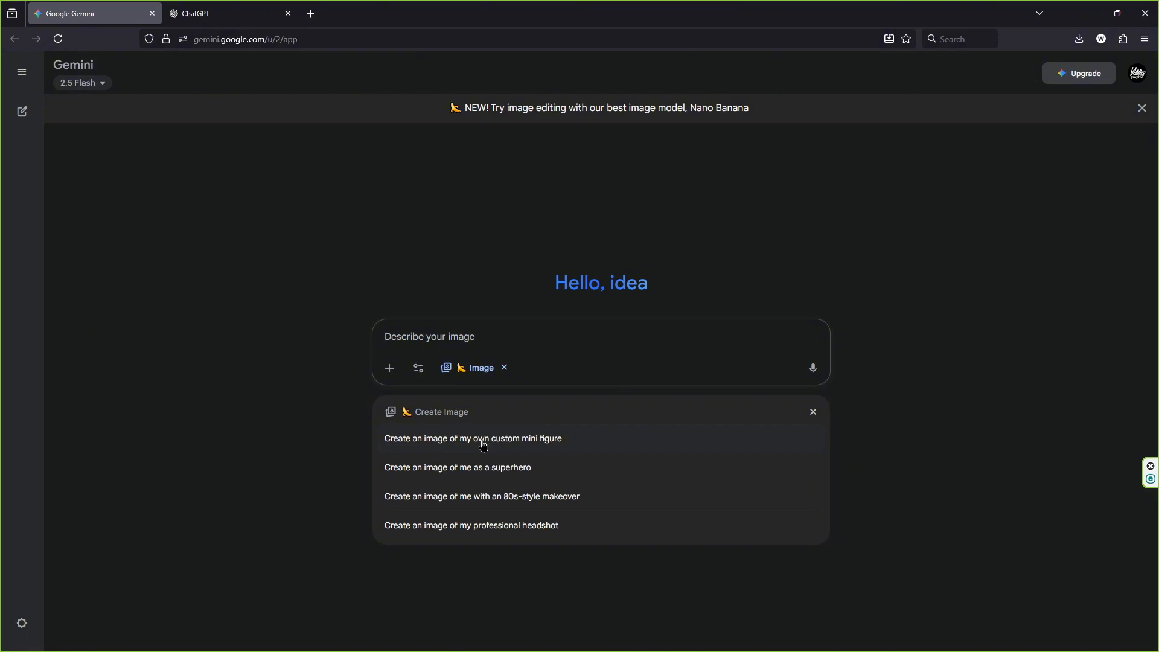
Generate an image from "Greek God Poseidon Statue, white colour, upper body, isolated in black background" and download it
{"action": "type", "text": "Greek God Poseidon Statue, white colour, upper body, isolated in black background"}
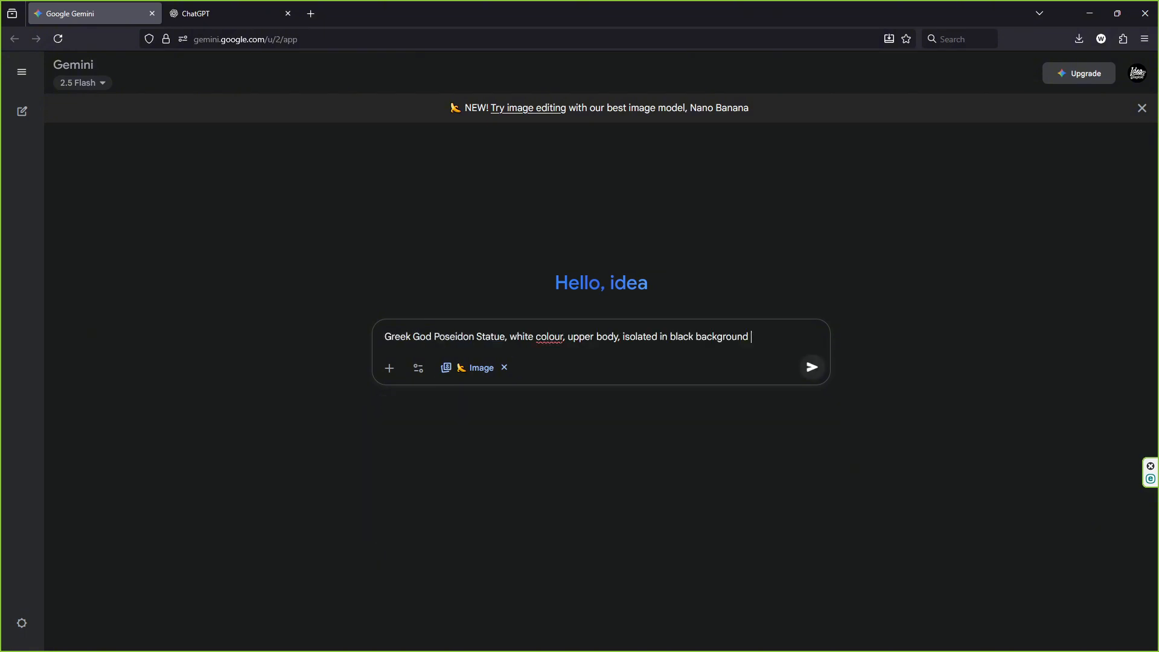
{"action": "left_click", "coordinate": [812, 367]}
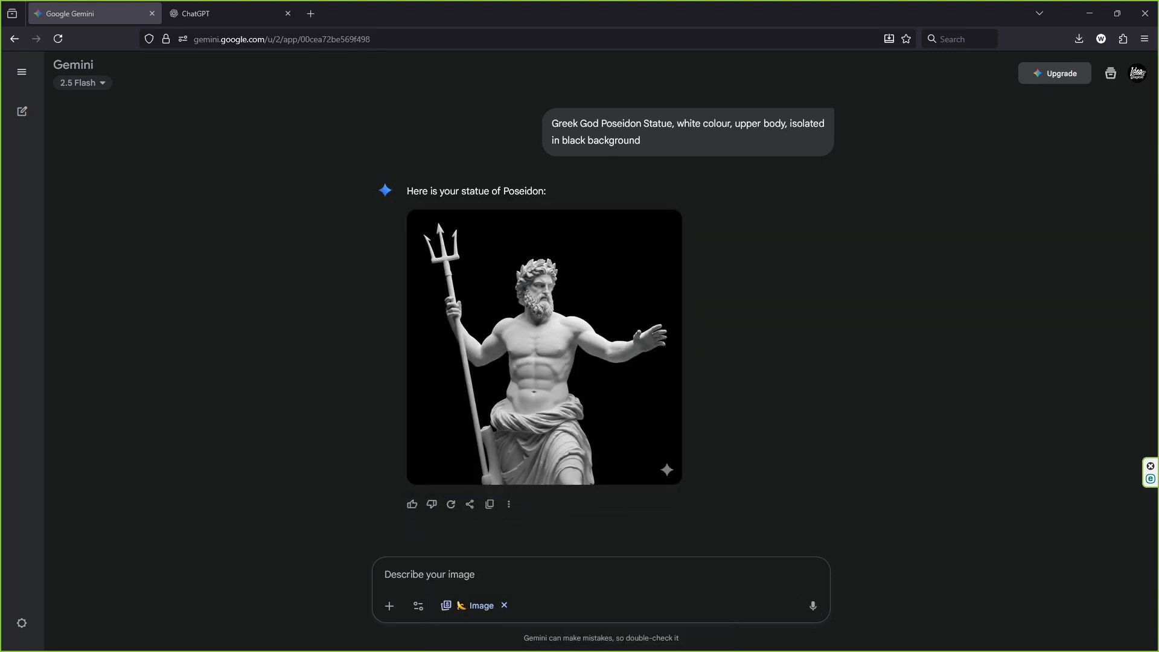
{"action": "left_click", "coordinate": [585, 337]}
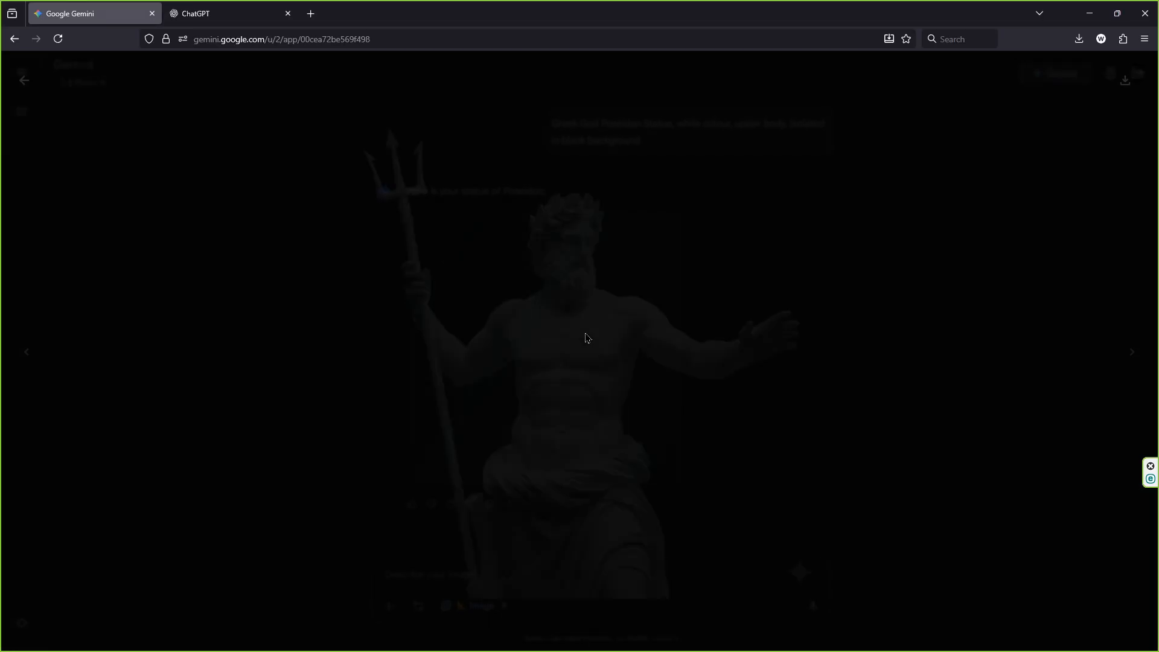
{"action": "left_click", "coordinate": [1125, 81]}
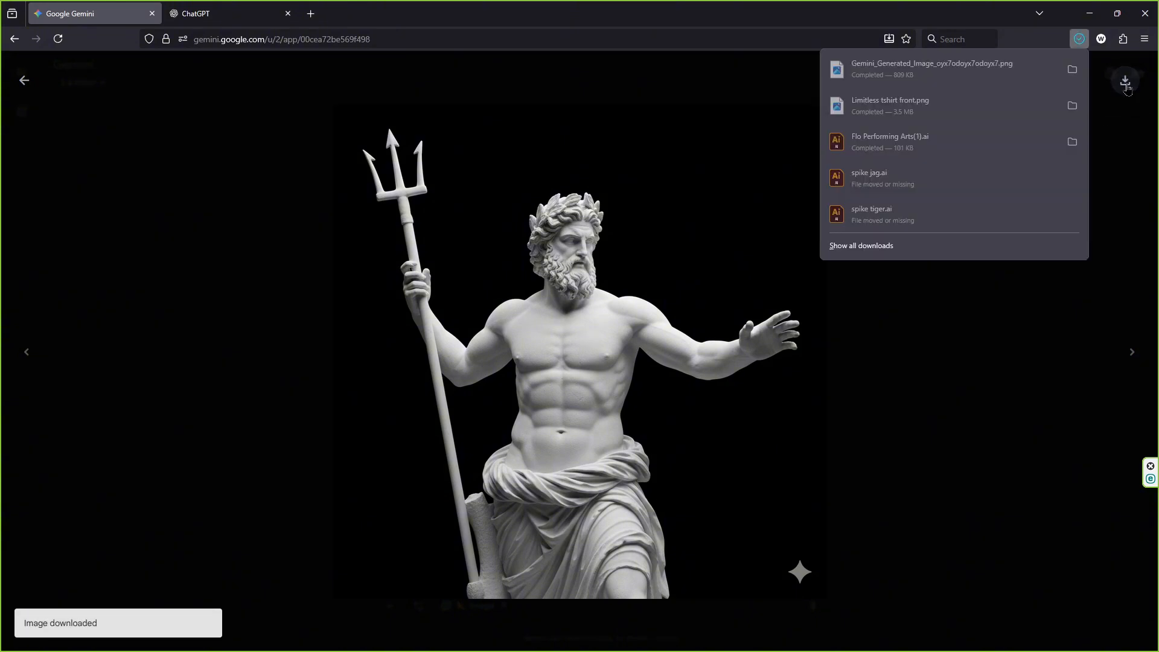
{"action": "left_click", "coordinate": [25, 82]}
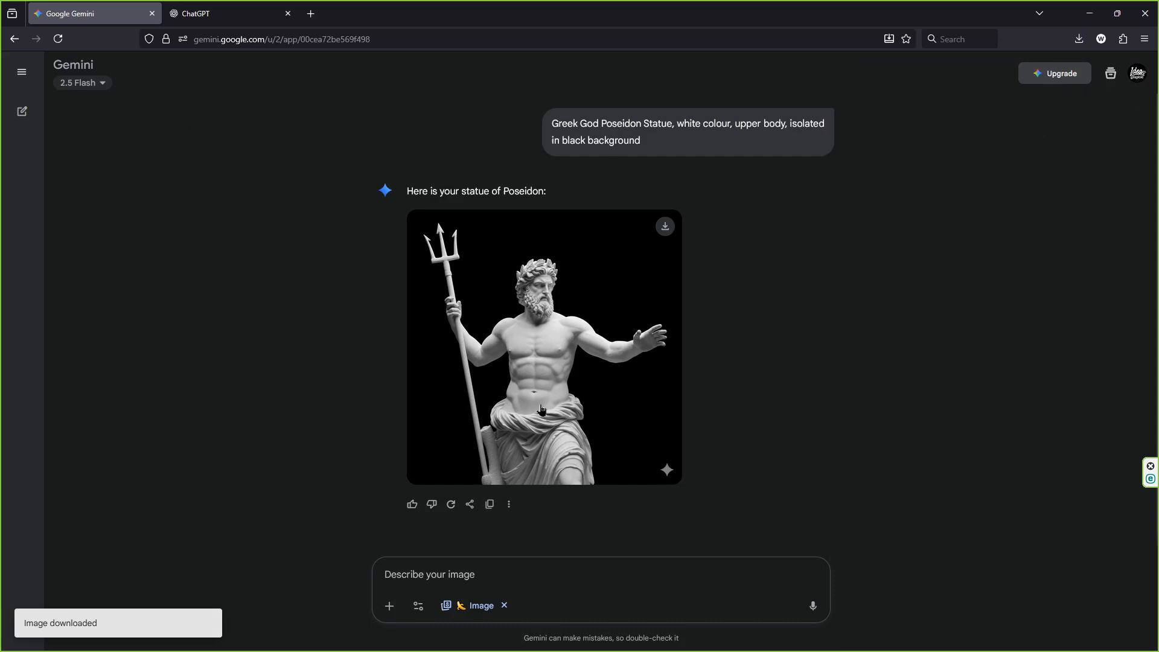
Generate a second image from "Greek God Poseidon Statue, white colour, head, isolated in black background" and download it
{"action": "right_click", "coordinate": [458, 573]}
{"action": "left_click", "coordinate": [503, 383]}
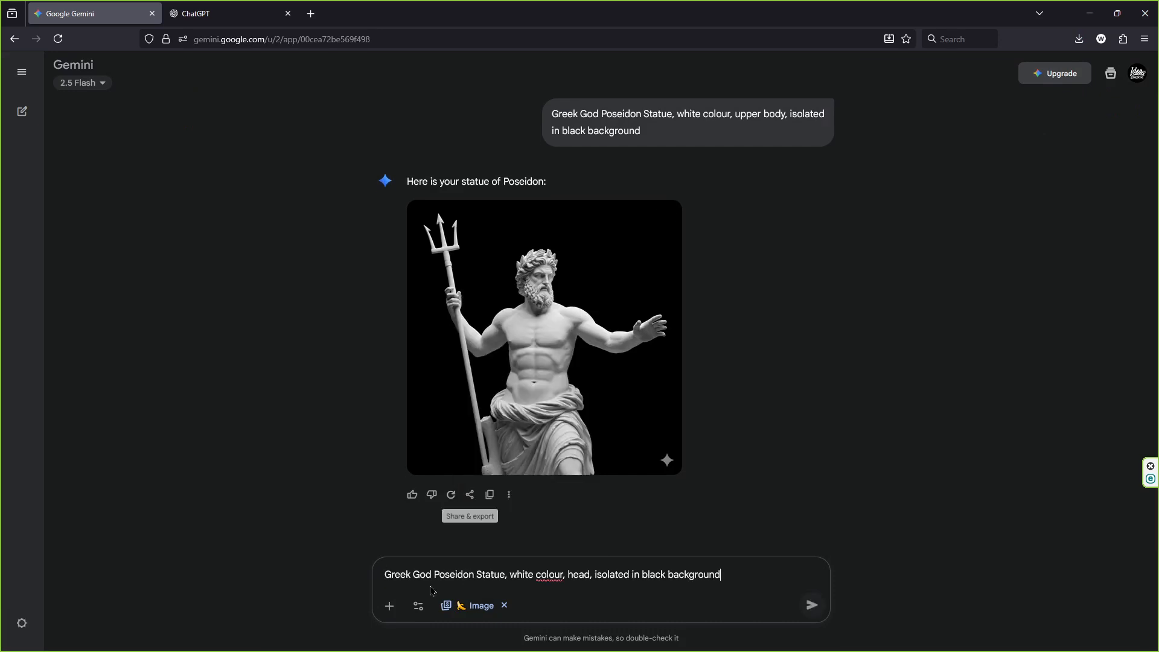
{"action": "left_click", "coordinate": [812, 604]}
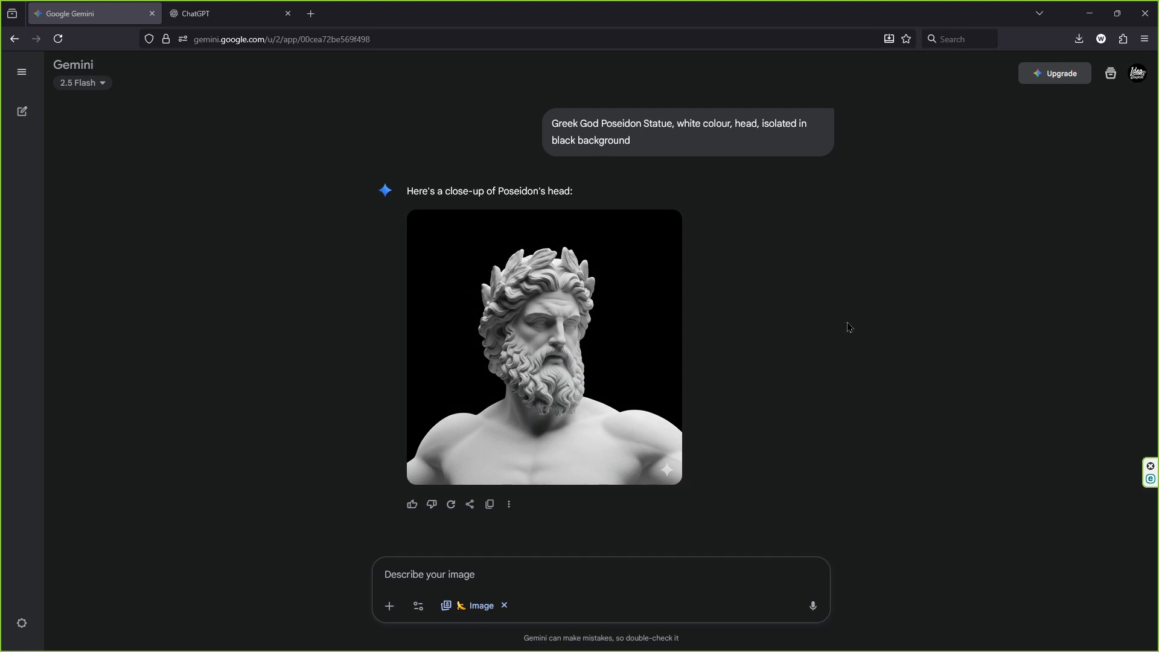
{"action": "left_click", "coordinate": [548, 374]}
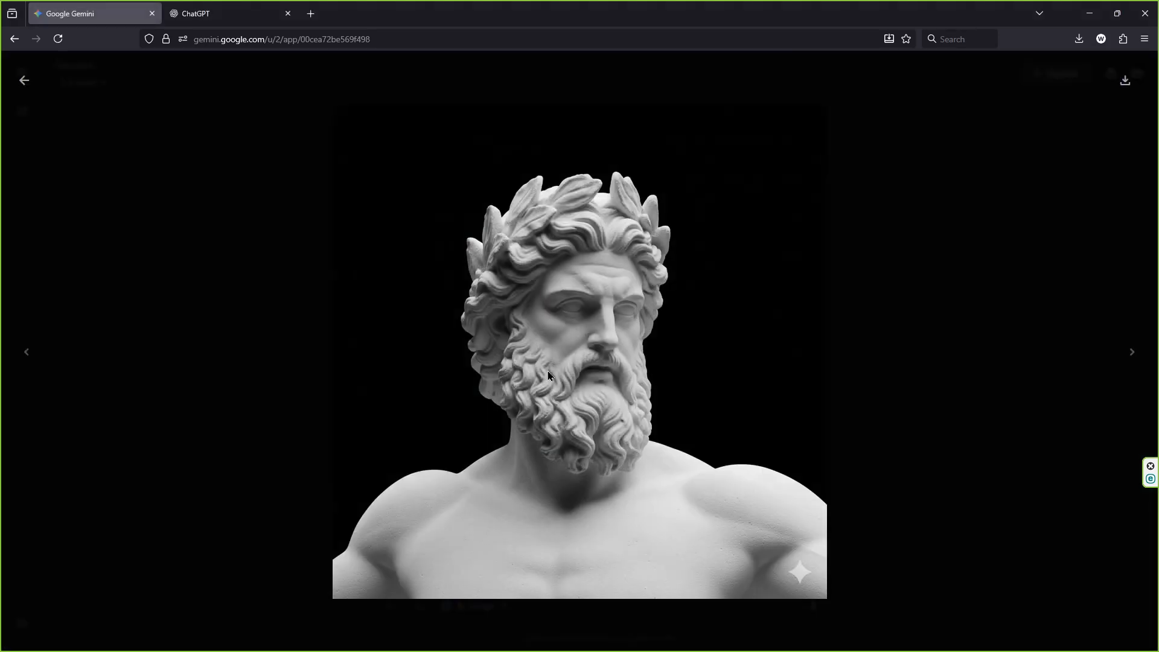
{"action": "left_click", "coordinate": [1125, 79]}
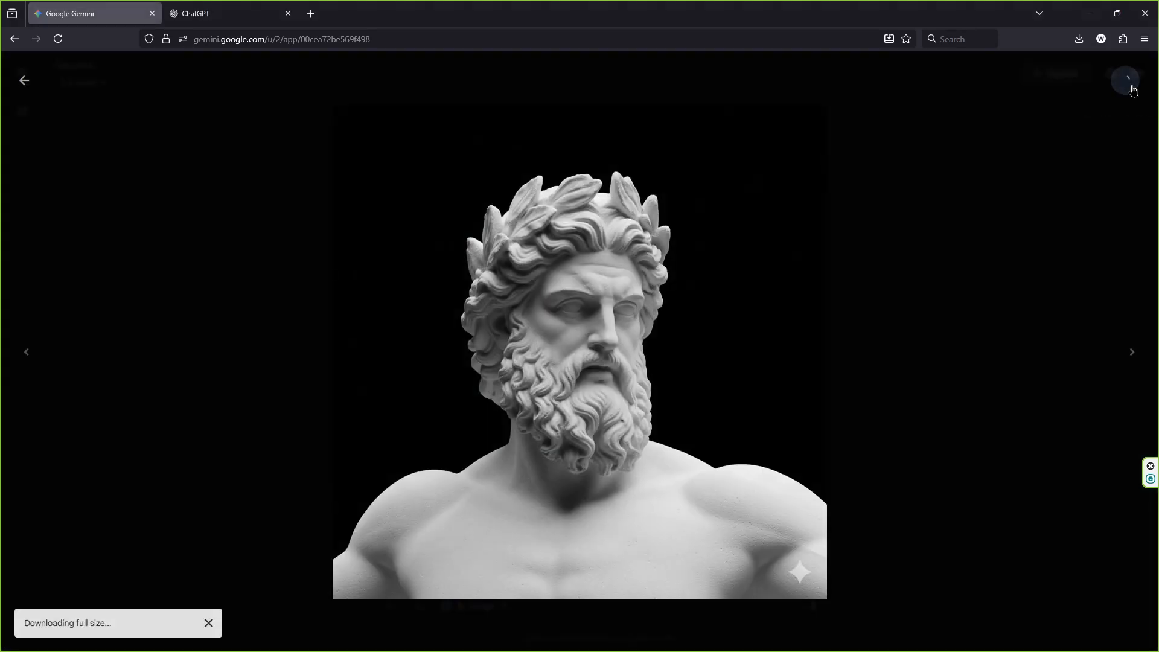
{"action": "left_click", "coordinate": [24, 80]}
{"action": "scroll", "coordinate": [585, 317], "scroll_direction": "up", "scroll_amount": 4}
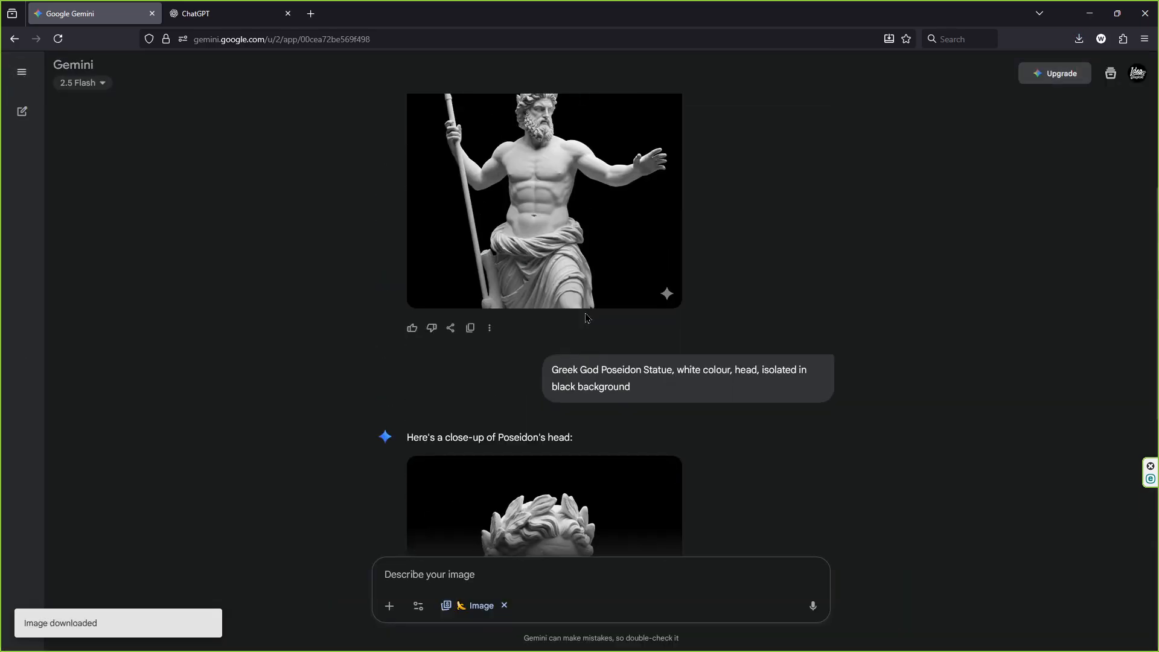
{"action": "scroll", "coordinate": [586, 317], "scroll_direction": "down", "scroll_amount": 4}
{"action": "scroll", "coordinate": [583, 362], "scroll_direction": "up", "scroll_amount": 4}
{"action": "scroll", "coordinate": [581, 369], "scroll_direction": "up", "scroll_amount": 5}
Switch to ChatGPT, send "I need typography ideas for Poseidon y2 style streetwear t shirt design" and read through the reply
{"action": "left_click", "coordinate": [232, 14]}
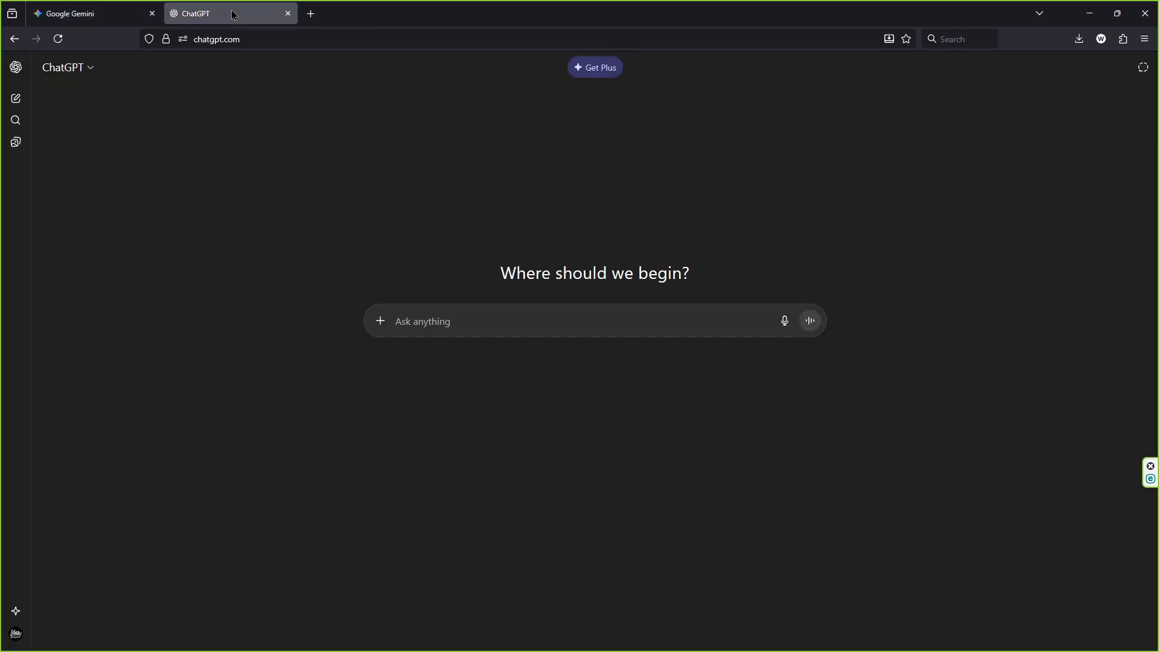
{"action": "type", "text": "I need typography ideas for Poseidon y2 style streetwear t shirt design"}
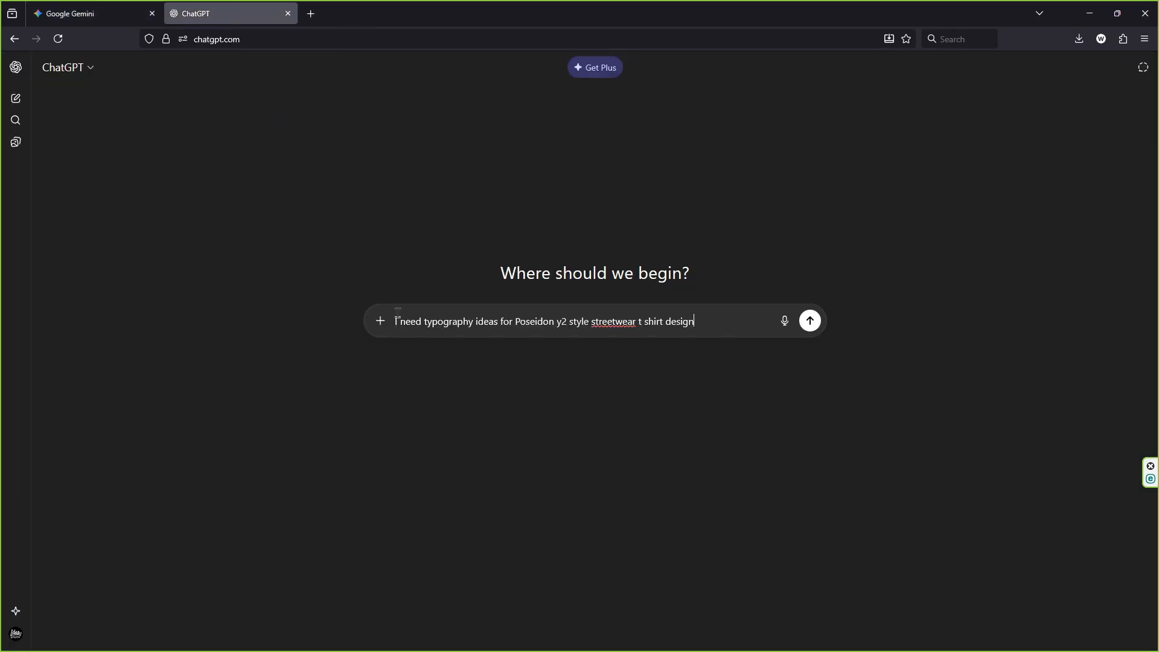
{"action": "left_click", "coordinate": [814, 323]}
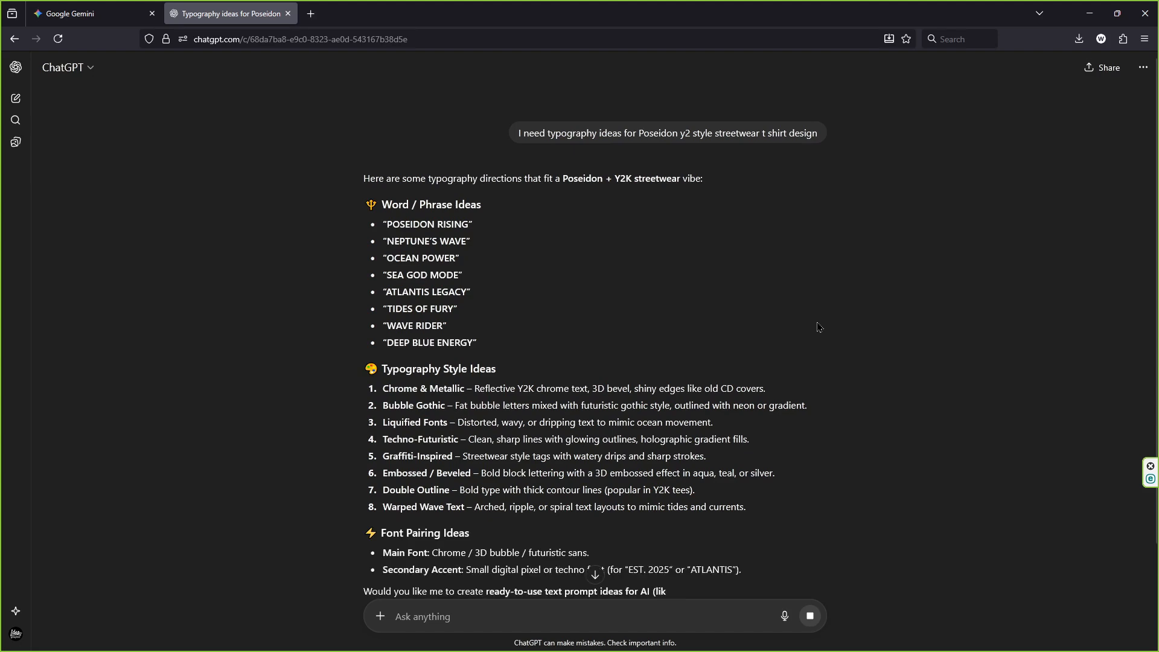
{"action": "scroll", "coordinate": [817, 327], "scroll_direction": "down", "scroll_amount": 3}
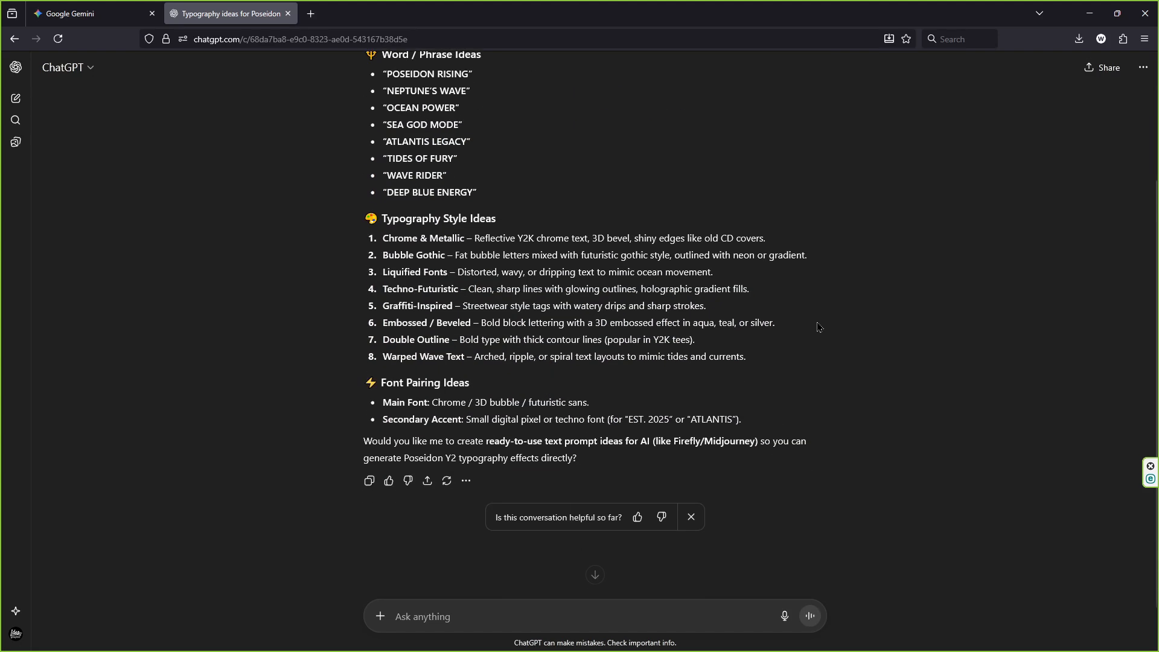
{"action": "scroll", "coordinate": [625, 405], "scroll_direction": "up", "scroll_amount": 3}
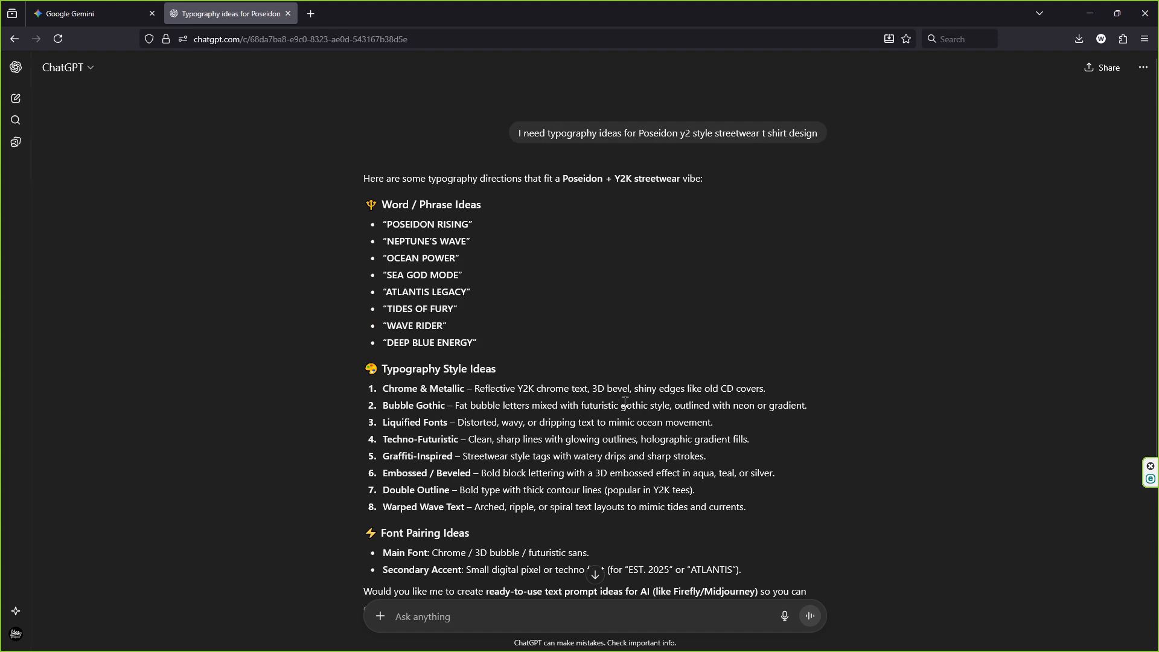
{"action": "scroll", "coordinate": [625, 401], "scroll_direction": "down", "scroll_amount": 3}
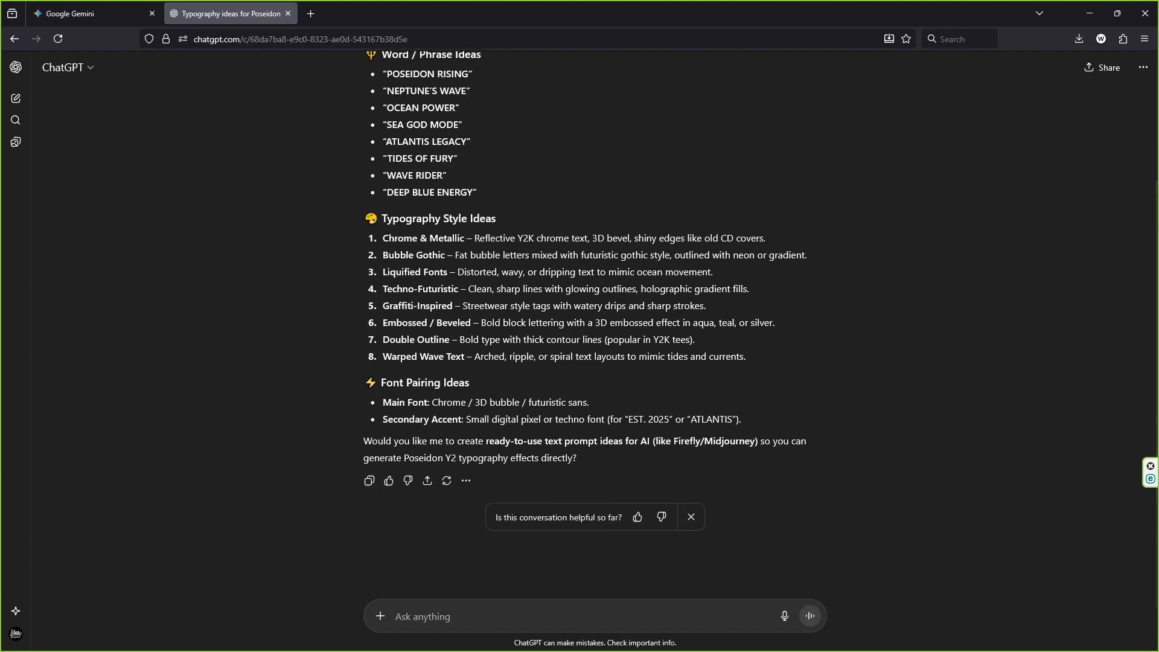
{"action": "scroll", "coordinate": [429, 275], "scroll_direction": "up", "scroll_amount": 3}
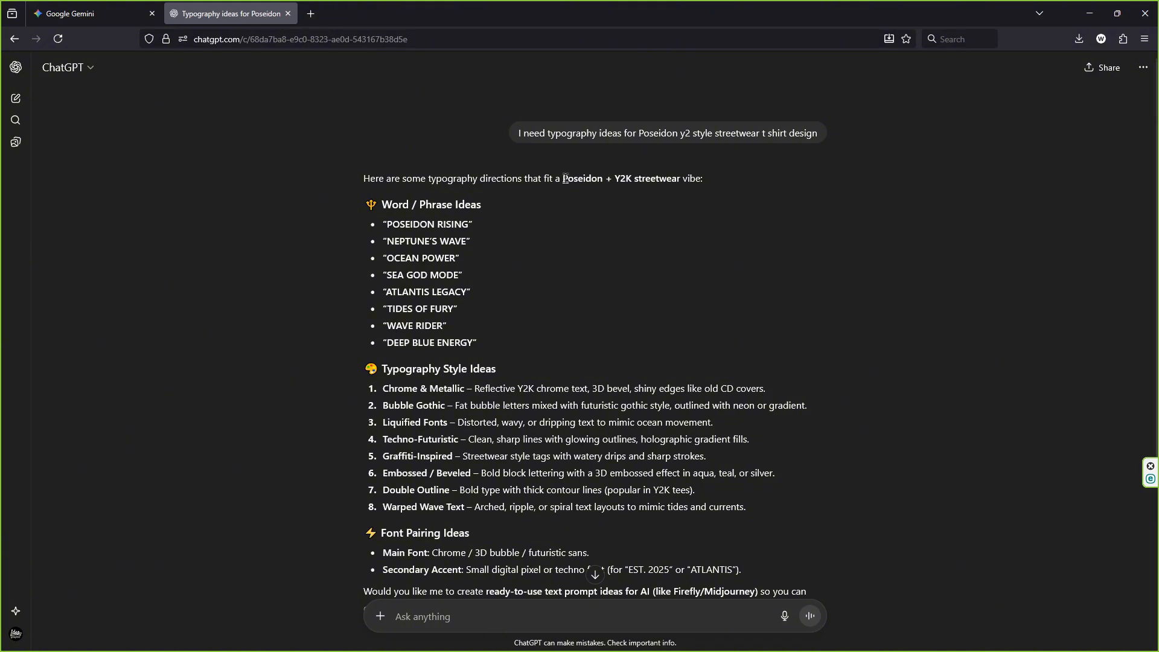
{"action": "left_click_drag", "start_coordinate": [562, 178], "coordinate": [602, 178]}
Ask for a "small paragraph about Poseidon" in the same conversation
{"action": "left_click", "coordinate": [461, 615]}
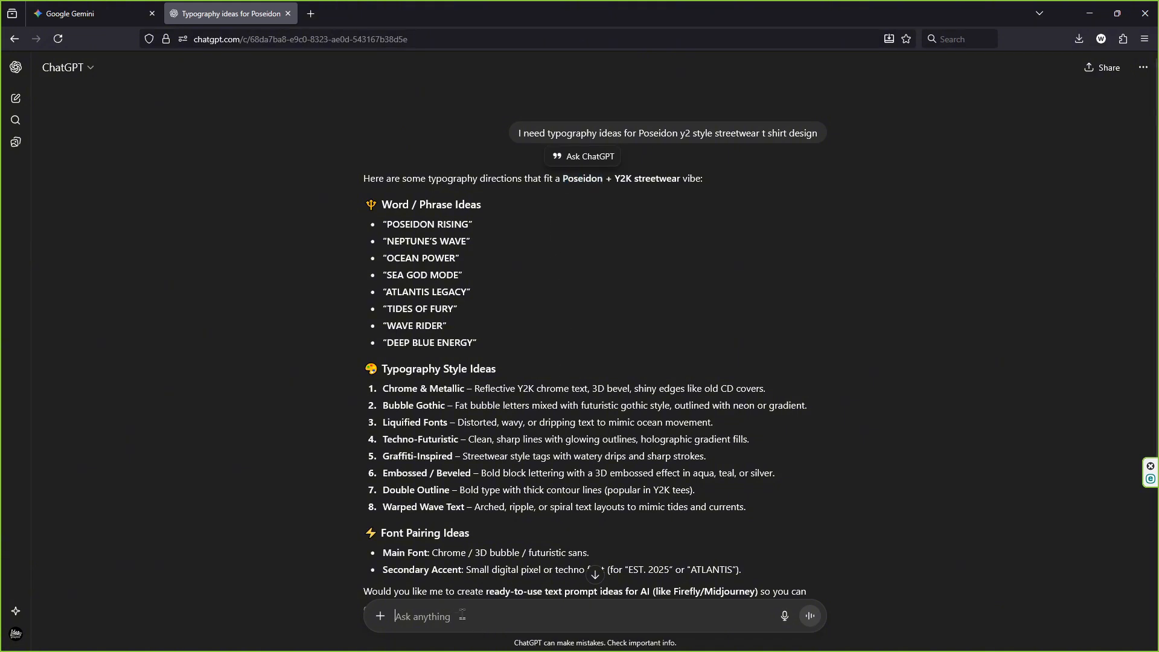
{"action": "type", "text": "small "}
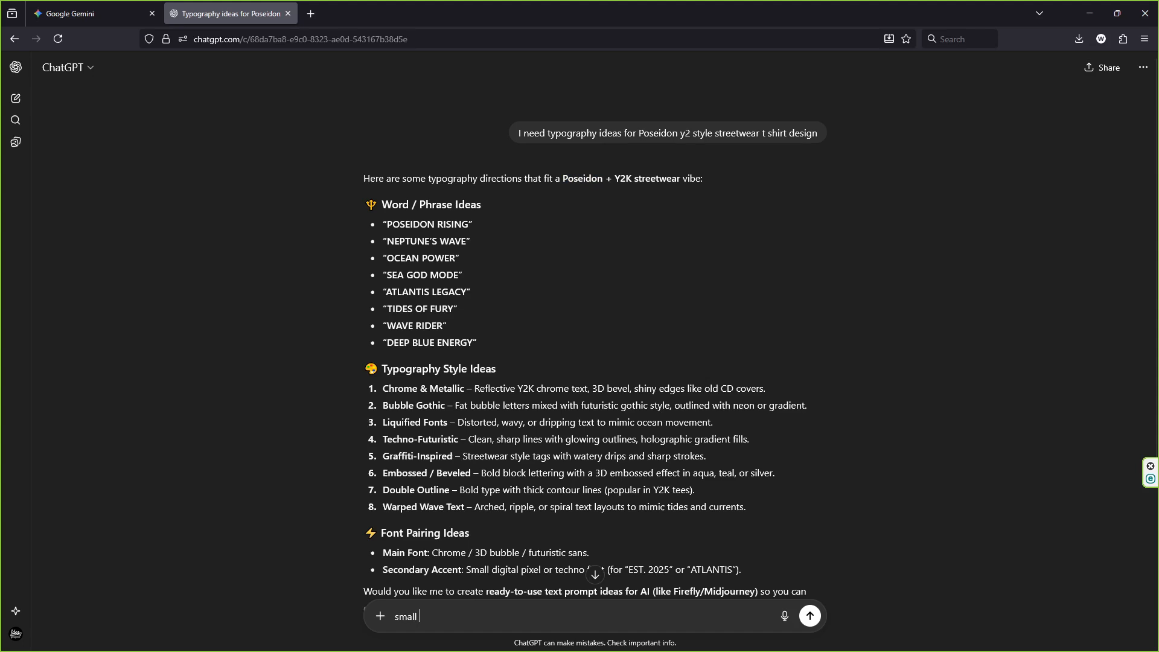
{"action": "type", "text": "par"}
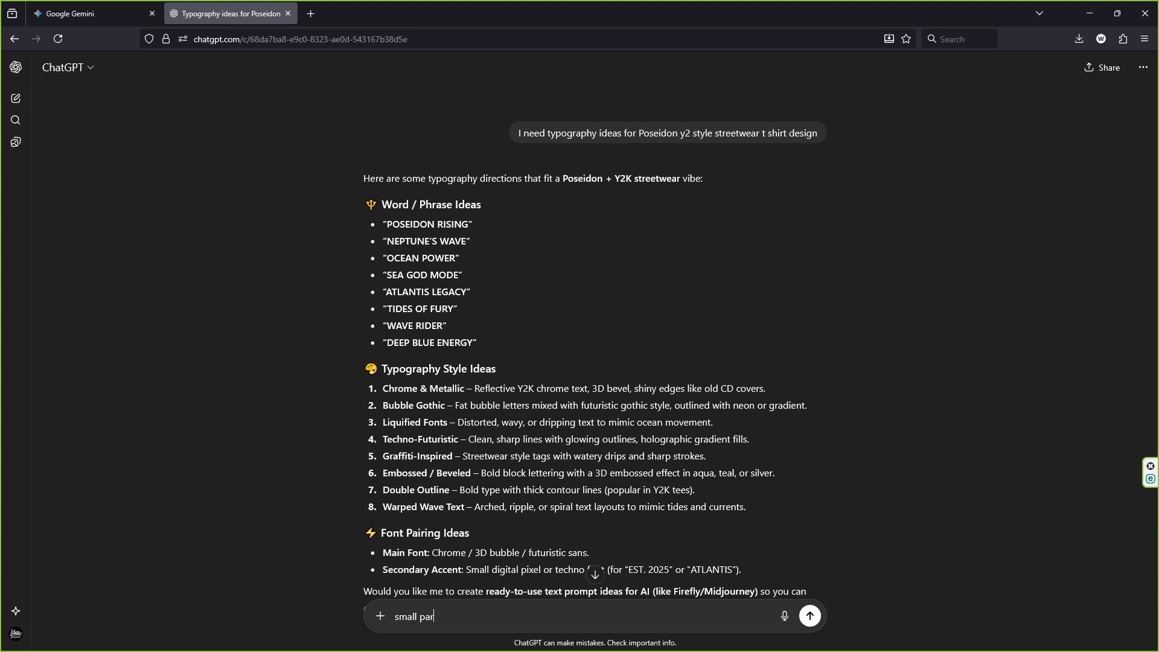
{"action": "type", "text": "agraph about Poseidon"}
{"action": "key", "text": "Return"}
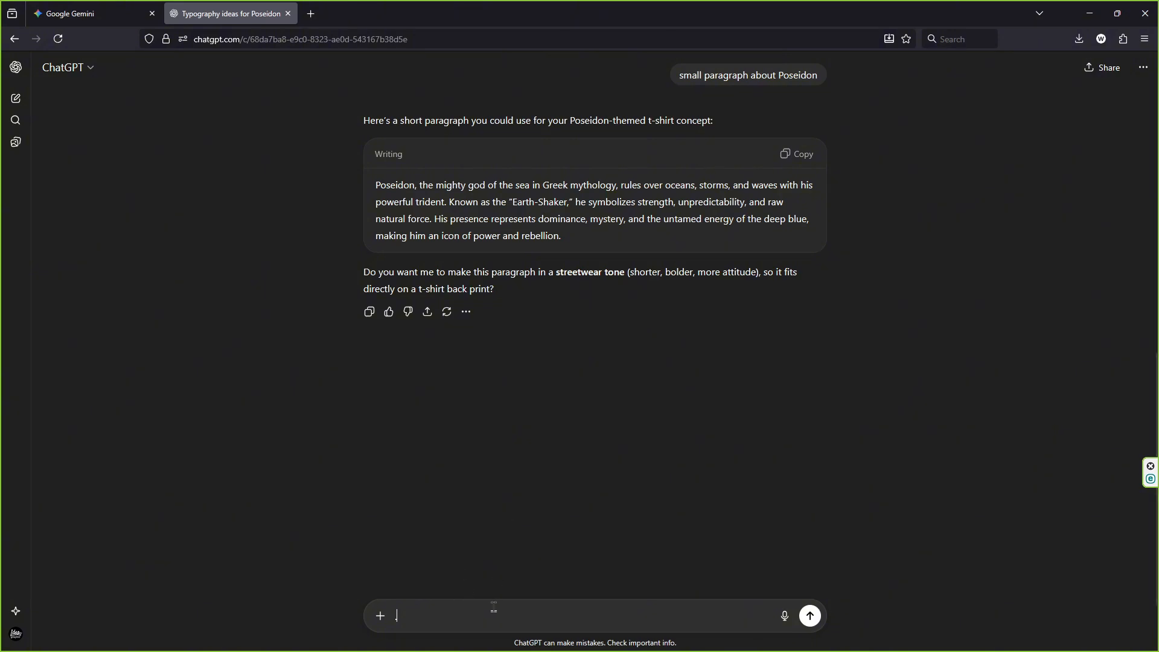
Send the follow-up message "year" to get year references for the design
{"action": "key", "text": "BackSpace"}
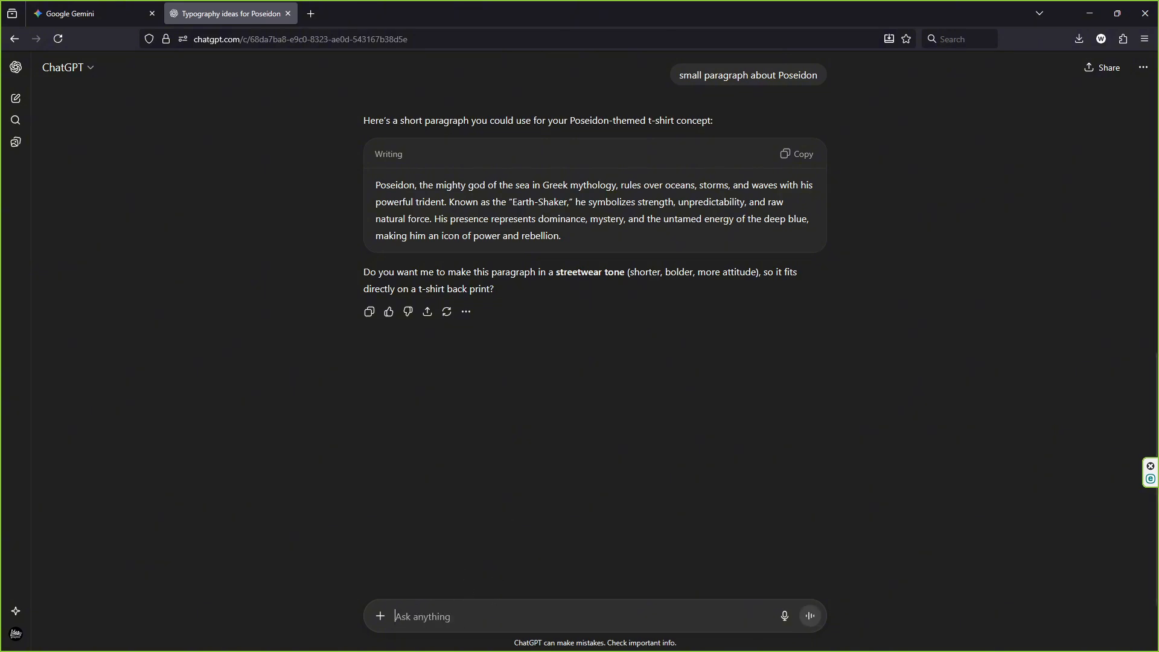
{"action": "type", "text": "yer"}
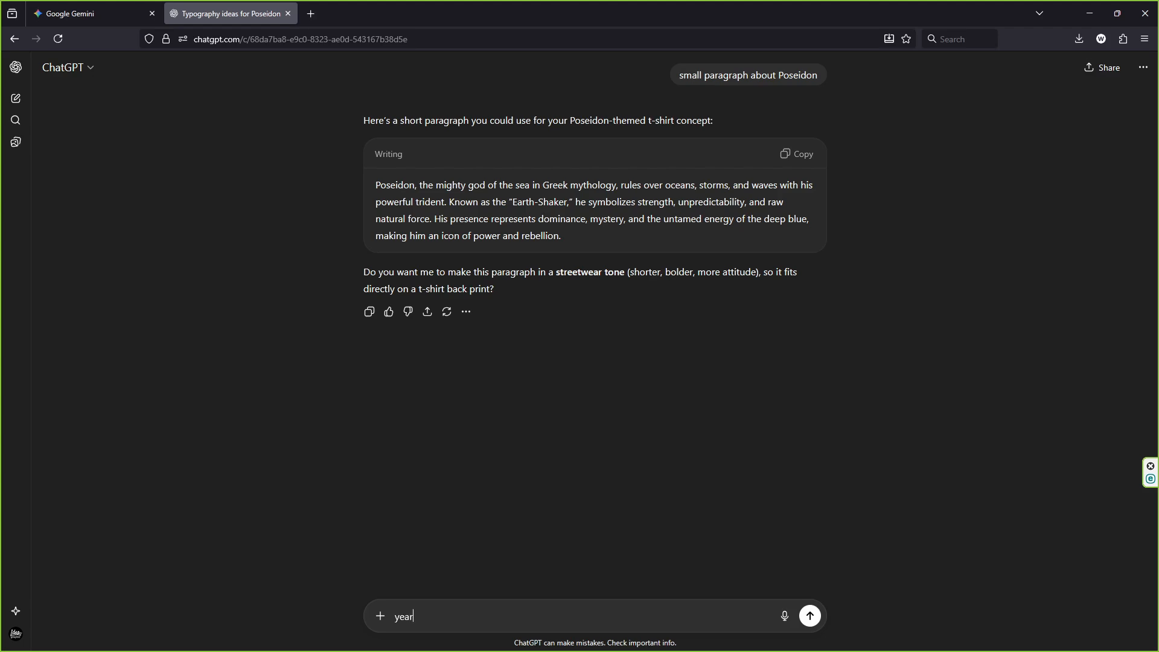
{"action": "key", "text": "Return"}
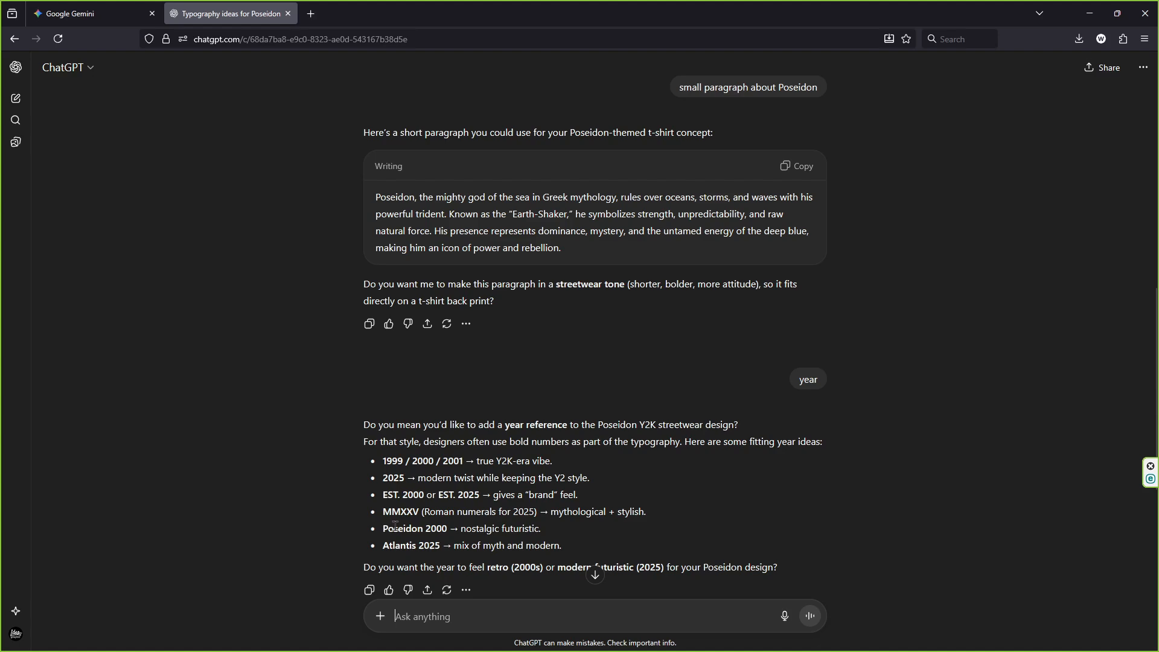
Review the conversation back to the first typography ideas and return to the Gemini conversation
{"action": "scroll", "coordinate": [561, 562], "scroll_direction": "up", "scroll_amount": 2}
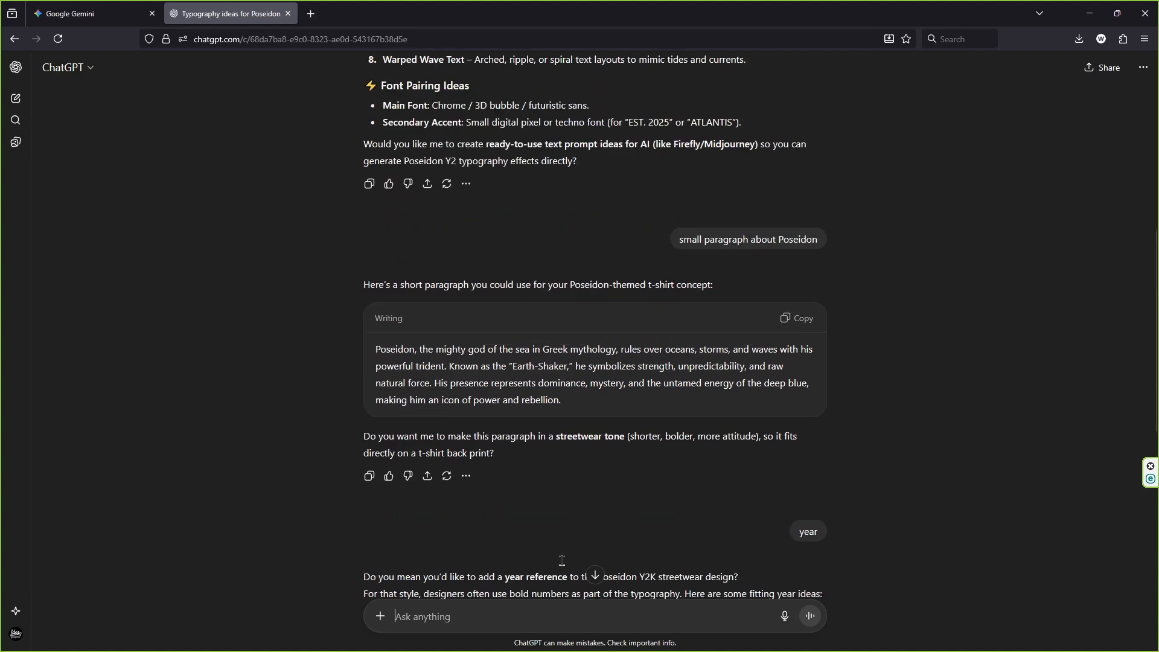
{"action": "scroll", "coordinate": [563, 563], "scroll_direction": "up", "scroll_amount": 2}
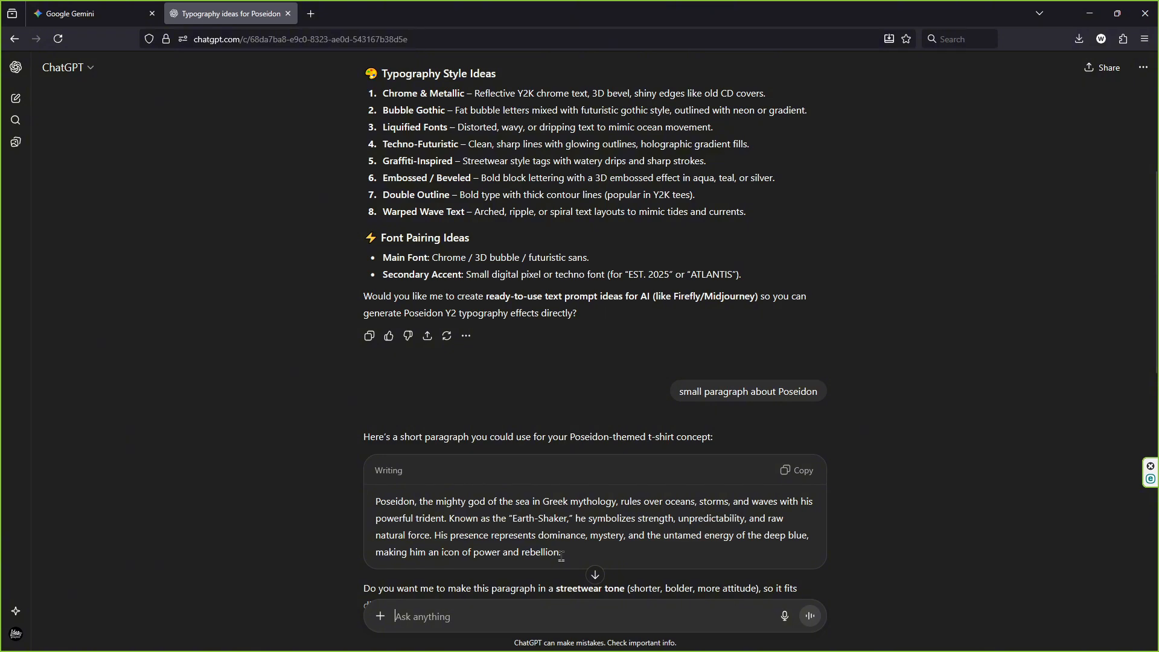
{"action": "scroll", "coordinate": [561, 556], "scroll_direction": "up", "scroll_amount": 4}
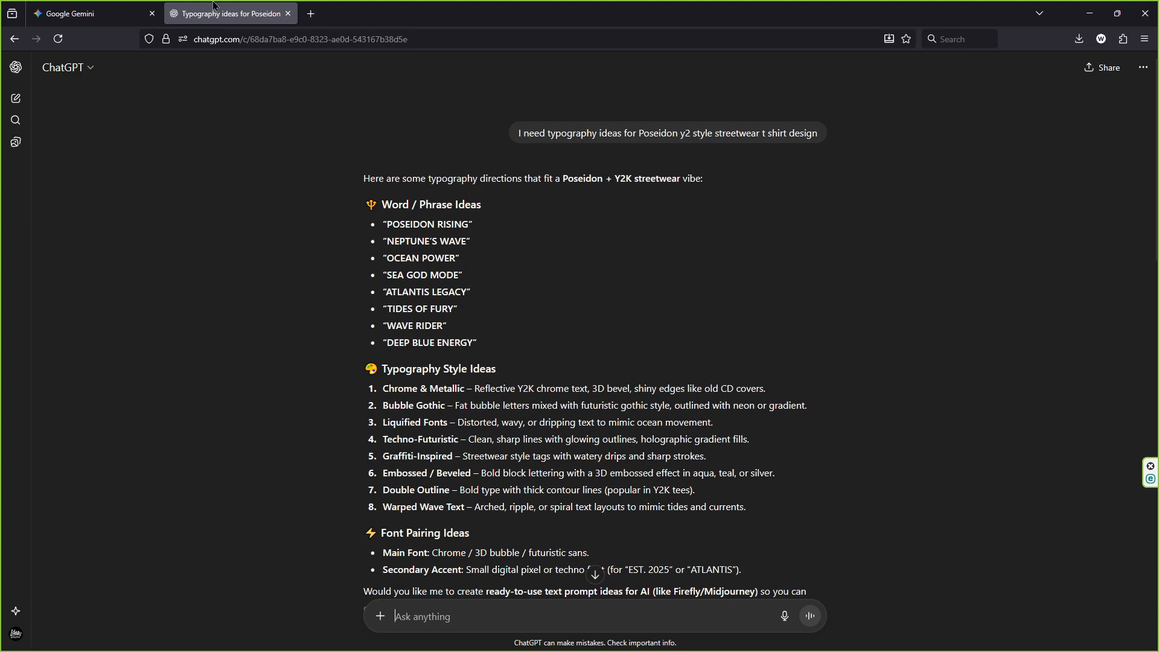
{"action": "left_click", "coordinate": [115, 13]}
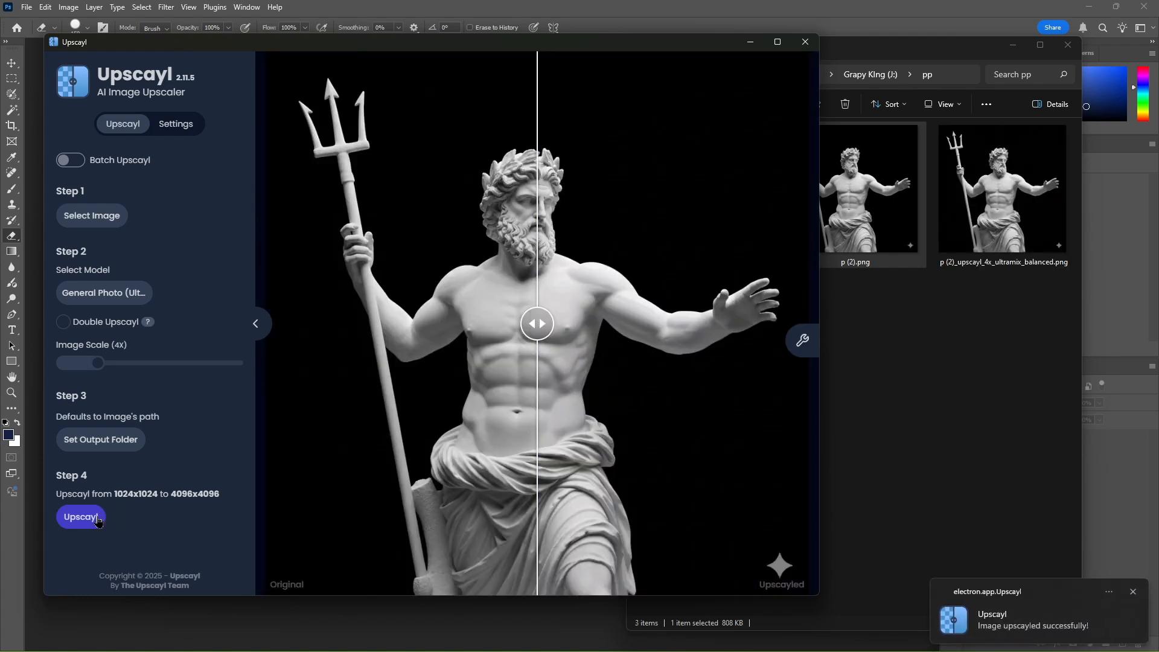
Compare the original and upscaled statue in Upscayl, and open p (2)_upscayl_4x_ultramix_balanced.png in Photoshop
{"action": "left_click_drag", "start_coordinate": [535, 324], "coordinate": [825, 408]}
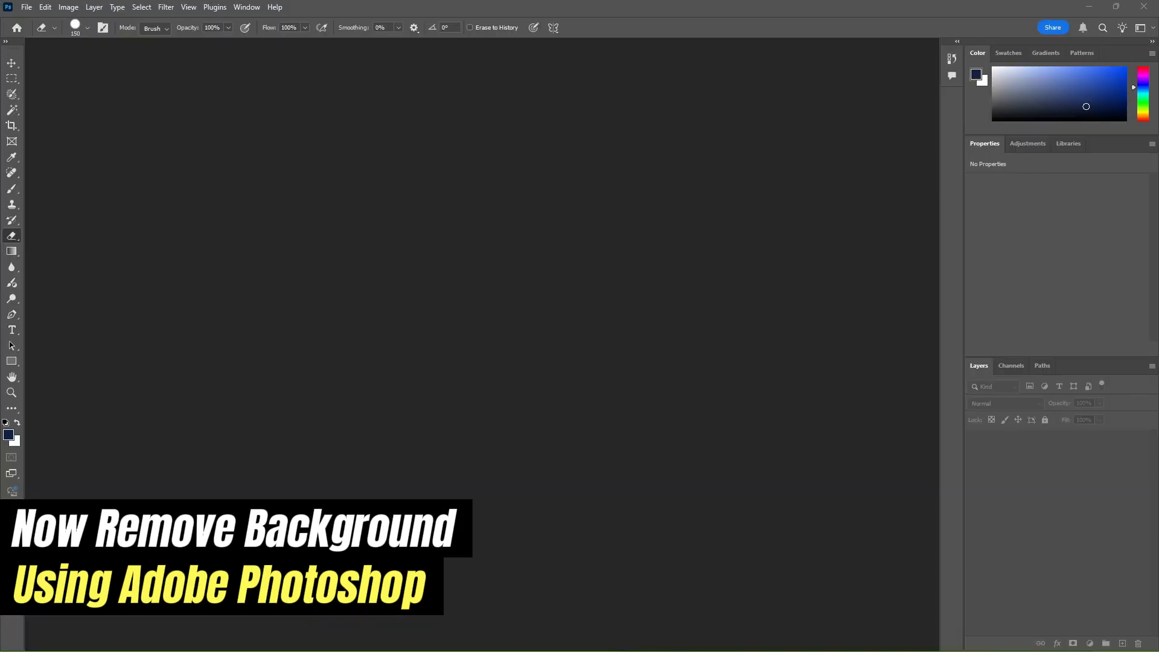
{"action": "key", "text": "alt+Tab"}
{"action": "left_click", "coordinate": [1001, 188]}
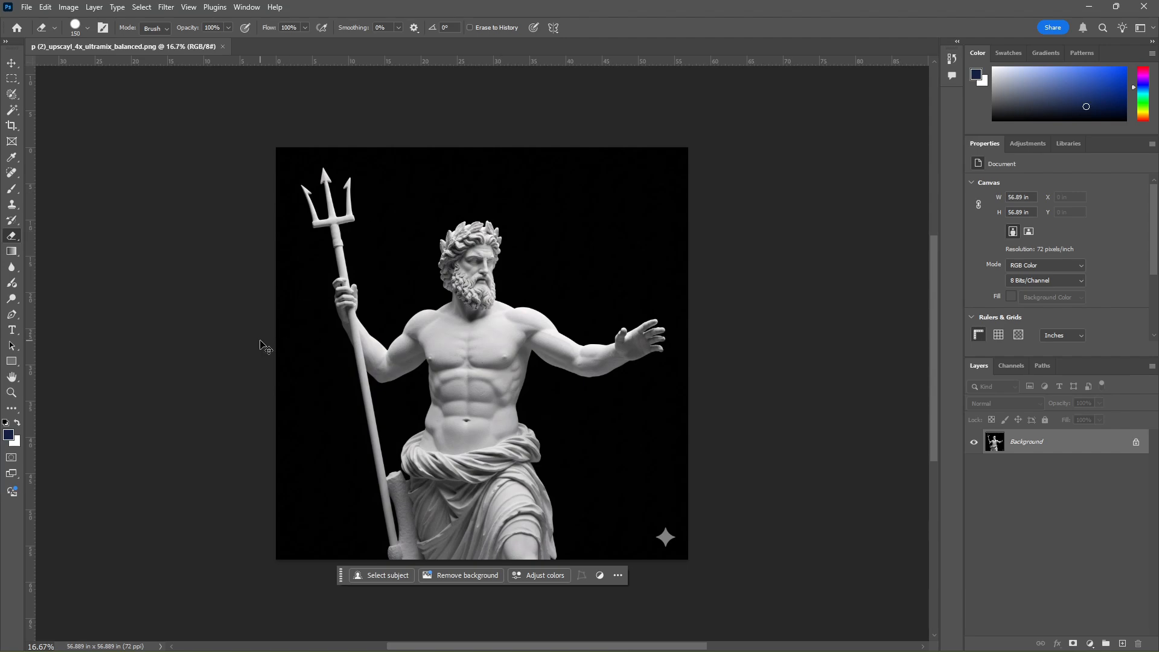
Examine the upscaled detail on the statue's torso at 66.7% zoom and return to the full image
{"action": "key", "text": "ctrl+plus"}
{"action": "key", "text": "ctrl+plus"}
{"action": "key", "text": "ctrl+plus"}
{"action": "key", "text": "ctrl+plus"}
{"action": "left_click_drag", "start_coordinate": [399, 239], "coordinate": [292, 247]}
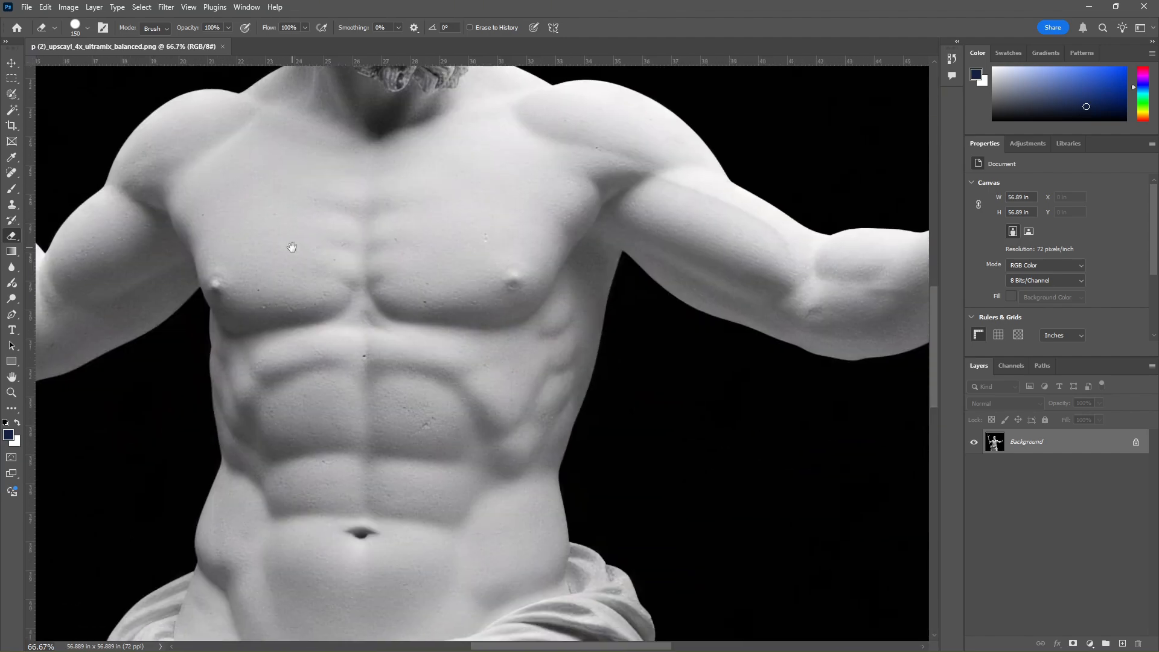
{"action": "key", "text": "ctrl+0"}
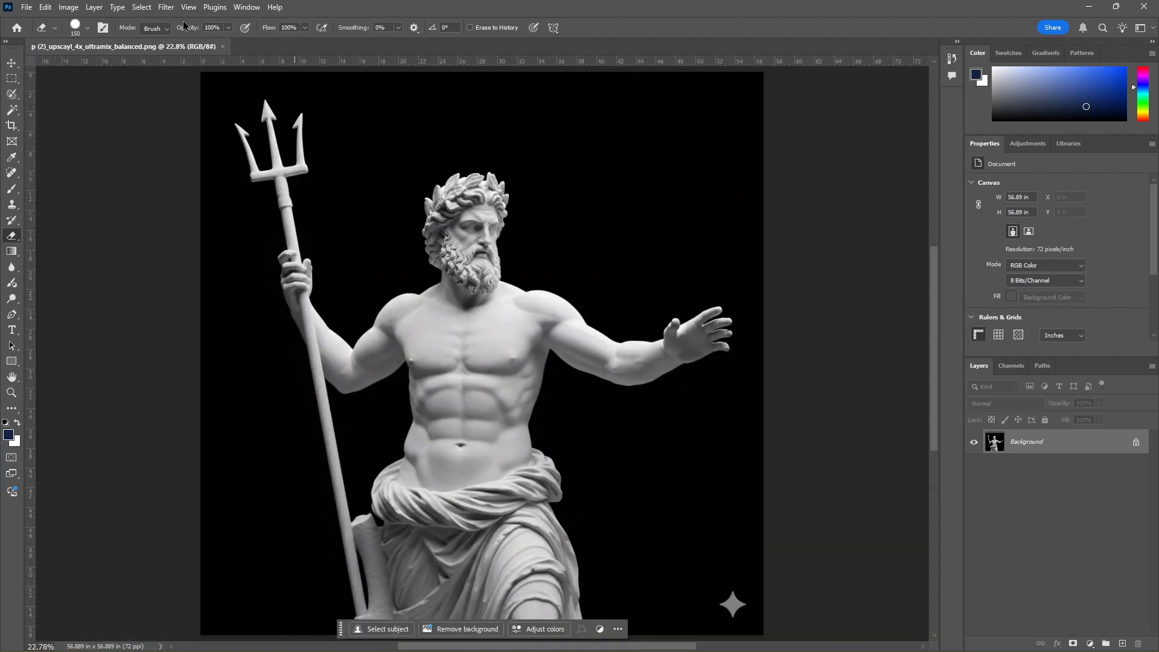
Select the statue automatically as the subject and open the selection in Select and Mask
{"action": "left_click", "coordinate": [142, 8]}
{"action": "left_click", "coordinate": [171, 151]}
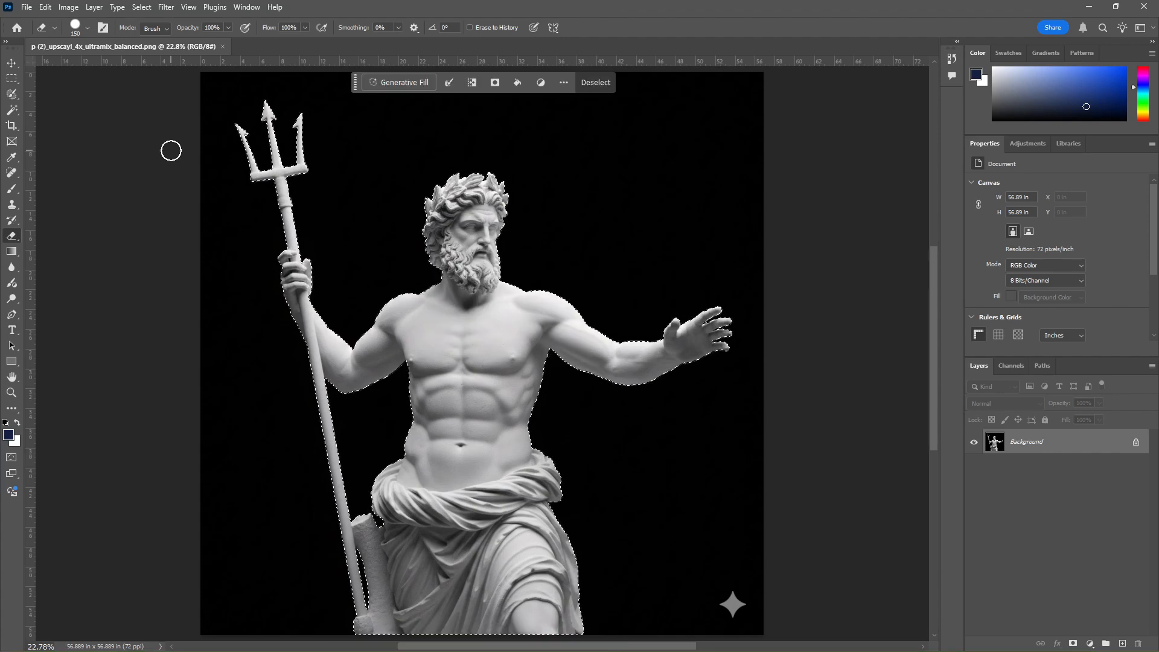
{"action": "left_click", "coordinate": [166, 7]}
{"action": "mouse_move", "coordinate": [141, 7]}
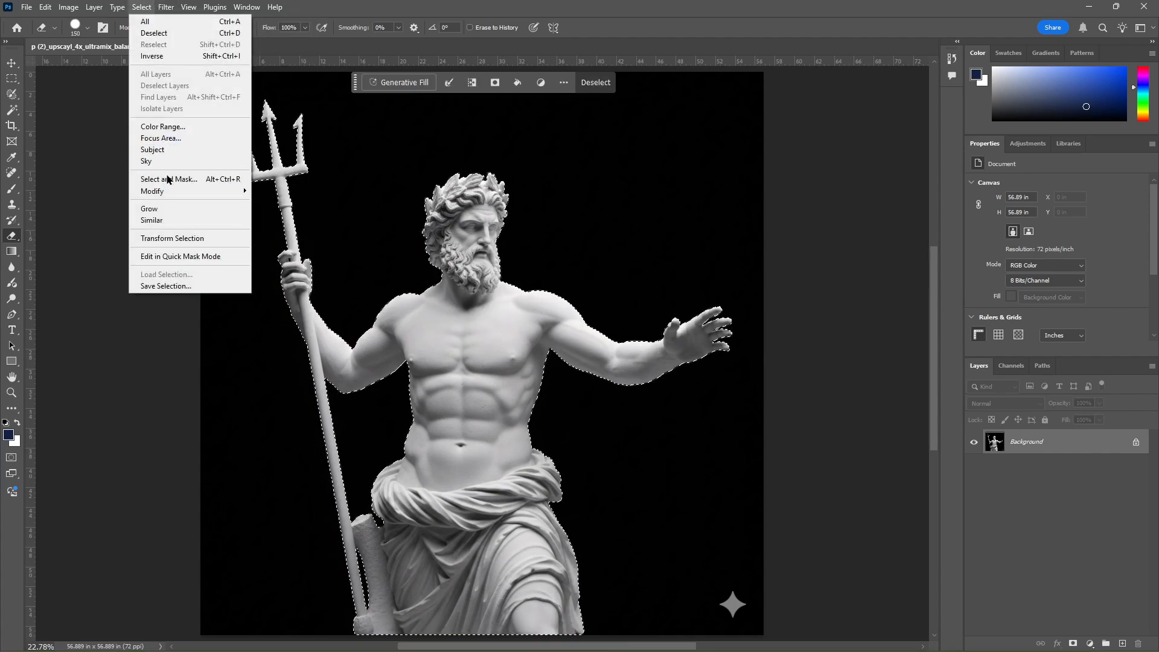
{"action": "left_click", "coordinate": [168, 176]}
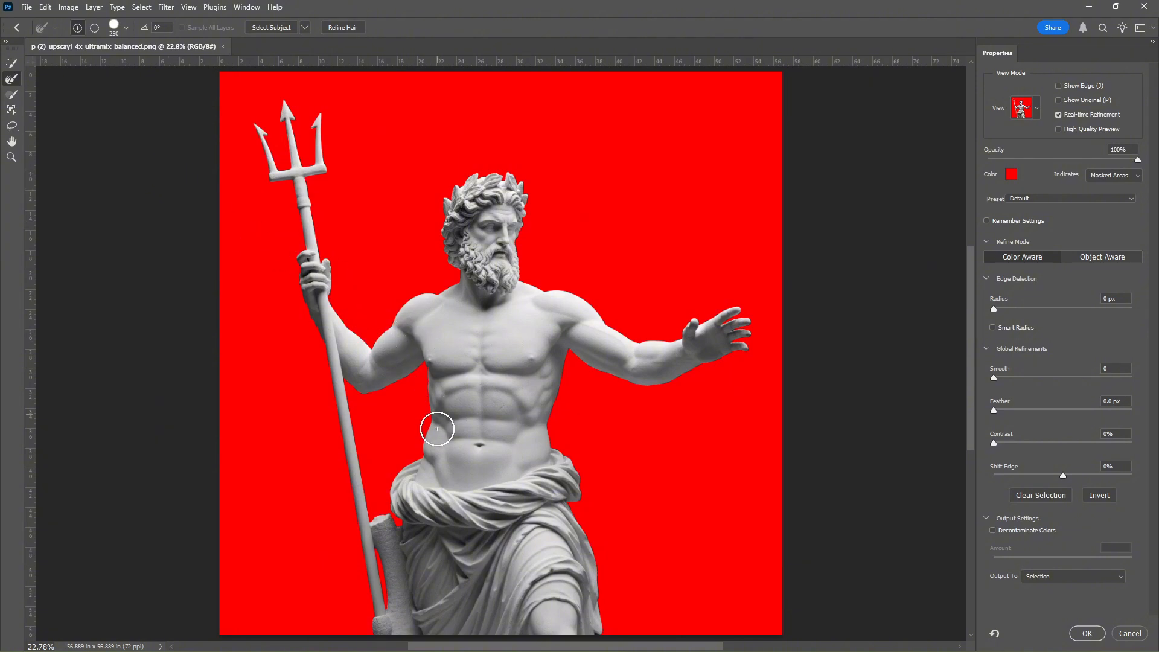
Refine the statue's mask with 6% contrast and -8% shift edge, outputting it as a new layer with layer mask
{"action": "left_click", "coordinate": [1001, 444]}
{"action": "left_click", "coordinate": [1050, 578]}
{"action": "left_click", "coordinate": [1064, 624]}
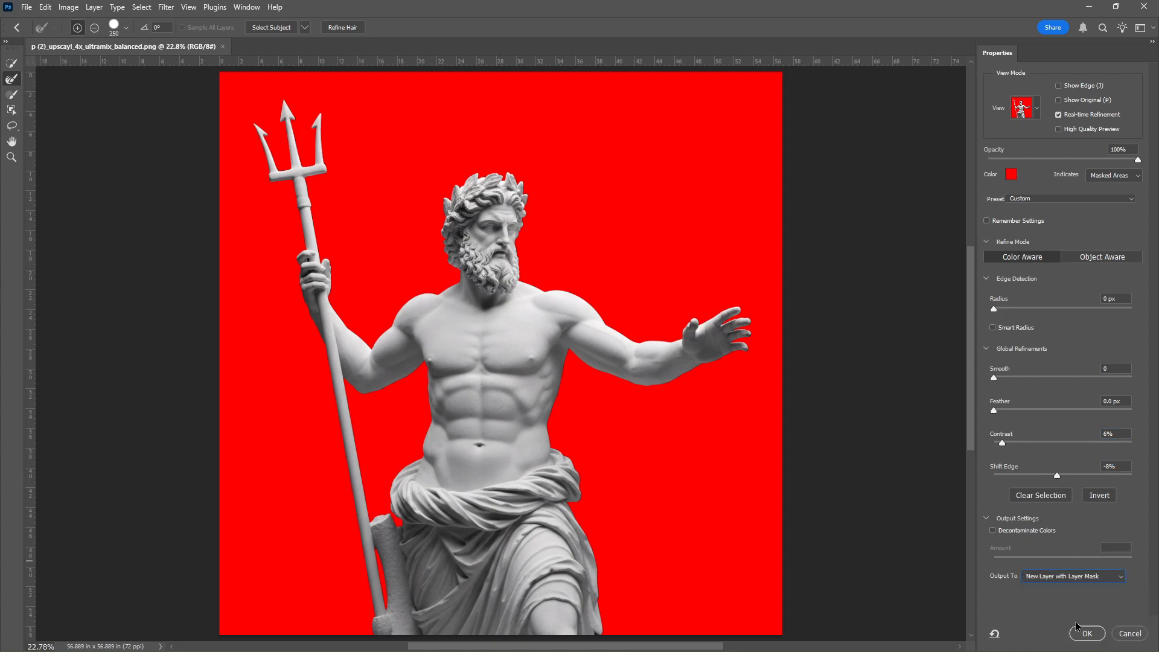
{"action": "left_click", "coordinate": [1078, 629]}
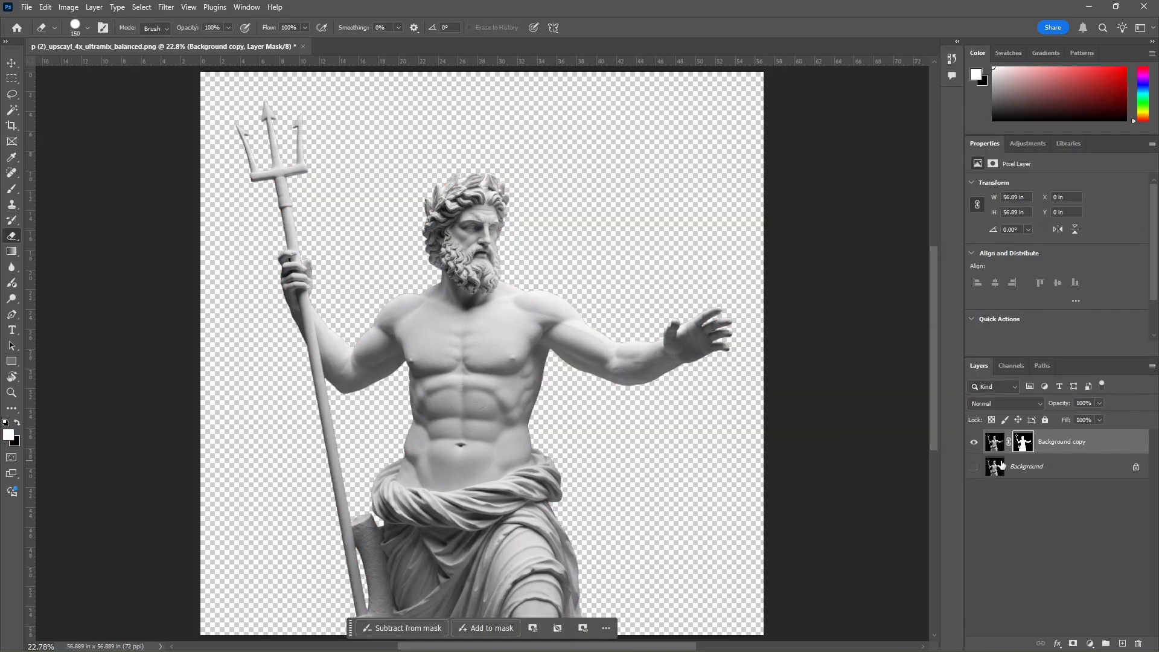
Delete the original Background layer and trim the transparent pixels from all four sides of the canvas
{"action": "left_click", "coordinate": [1010, 466]}
{"action": "key", "text": "Delete"}
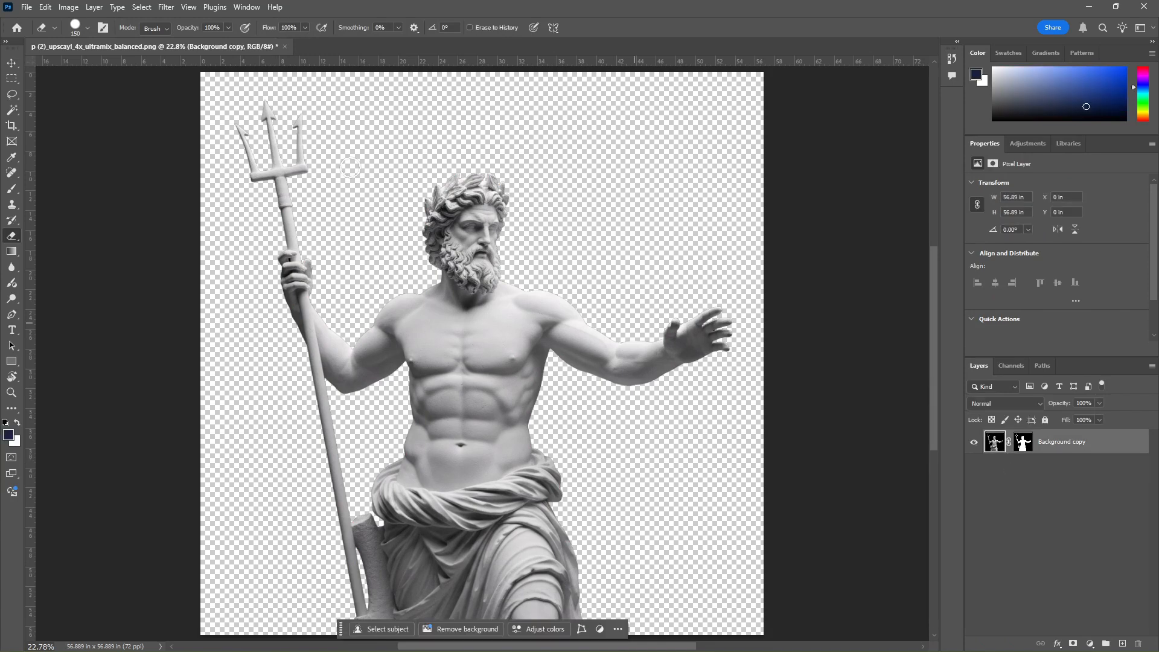
{"action": "left_click", "coordinate": [68, 7]}
{"action": "left_click", "coordinate": [78, 145]}
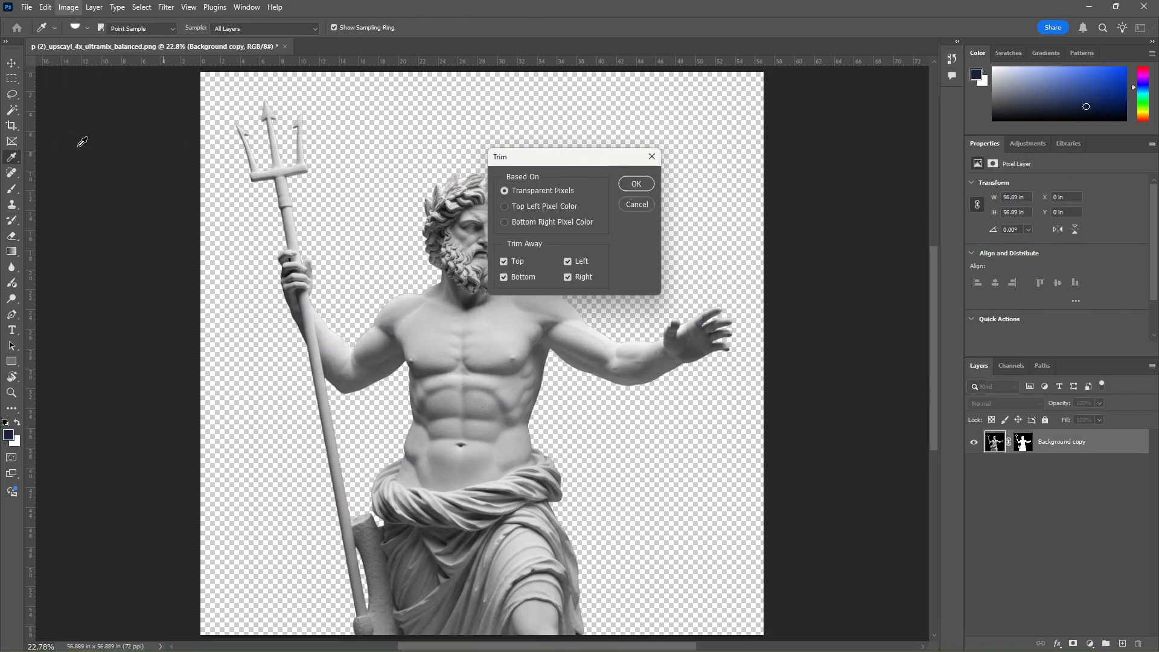
{"action": "key", "text": "Return"}
{"action": "left_click", "coordinate": [10, 64]}
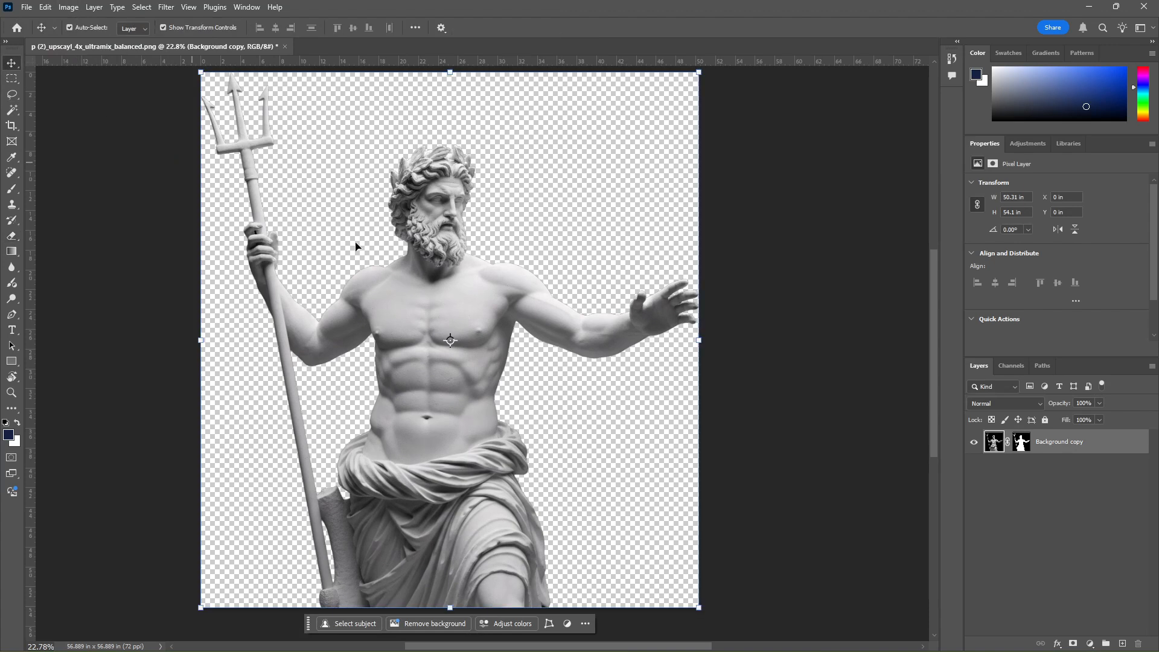
Merge the masked statue with a new blank layer into a single layer and save the file
{"action": "left_click", "coordinate": [1123, 644]}
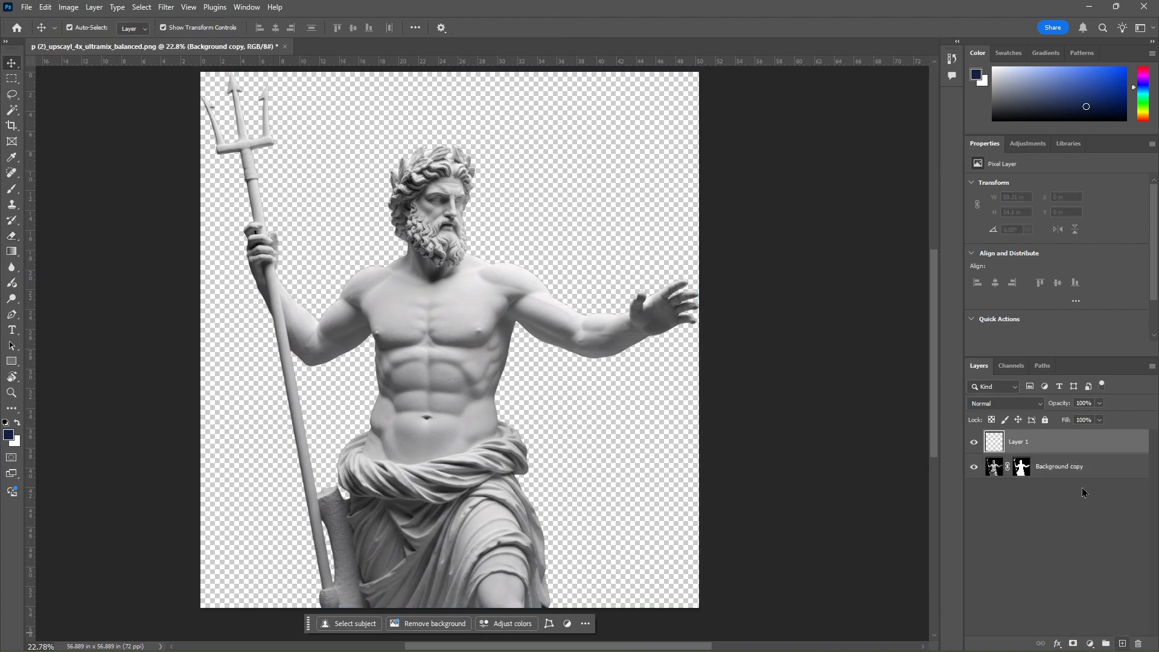
{"action": "key", "text": "ctrl+shift+e"}
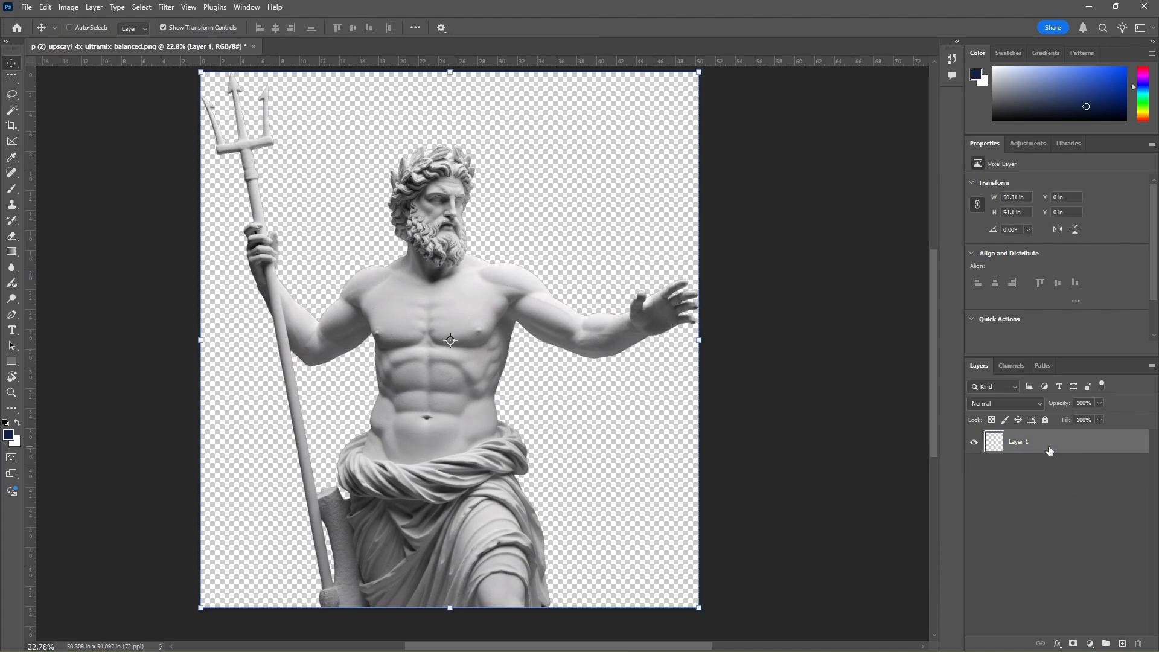
{"action": "key", "text": "ctrl+s"}
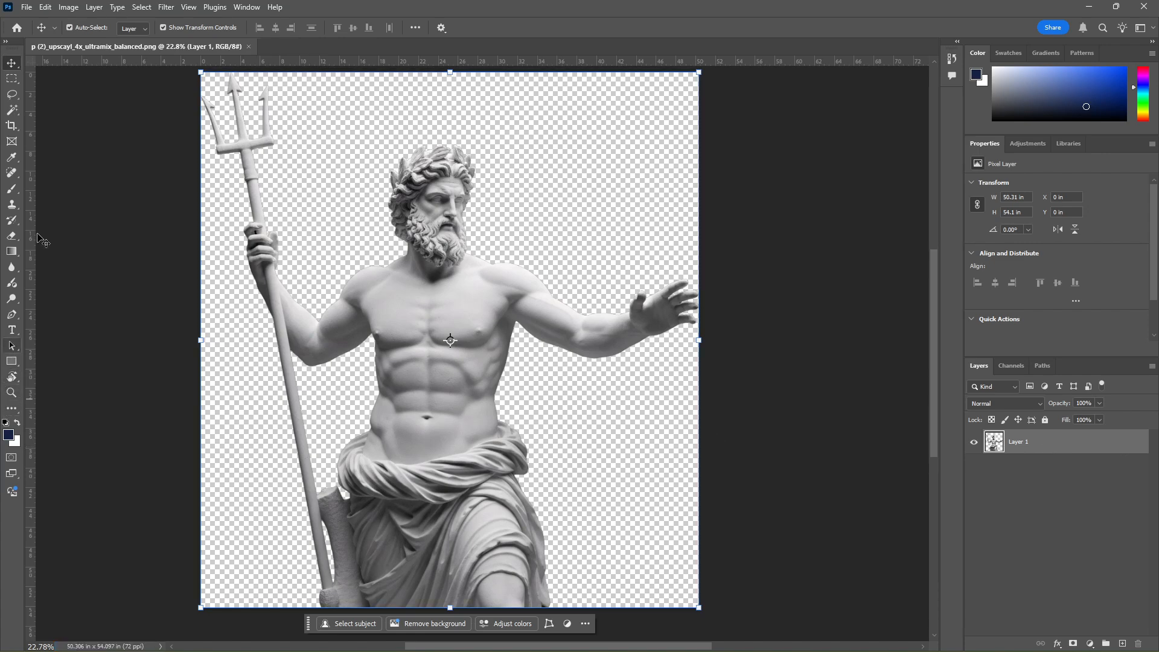
Examine the cutout's torso and drapery at 50% zoom and return to the full figure
{"action": "left_click", "coordinate": [427, 383]}
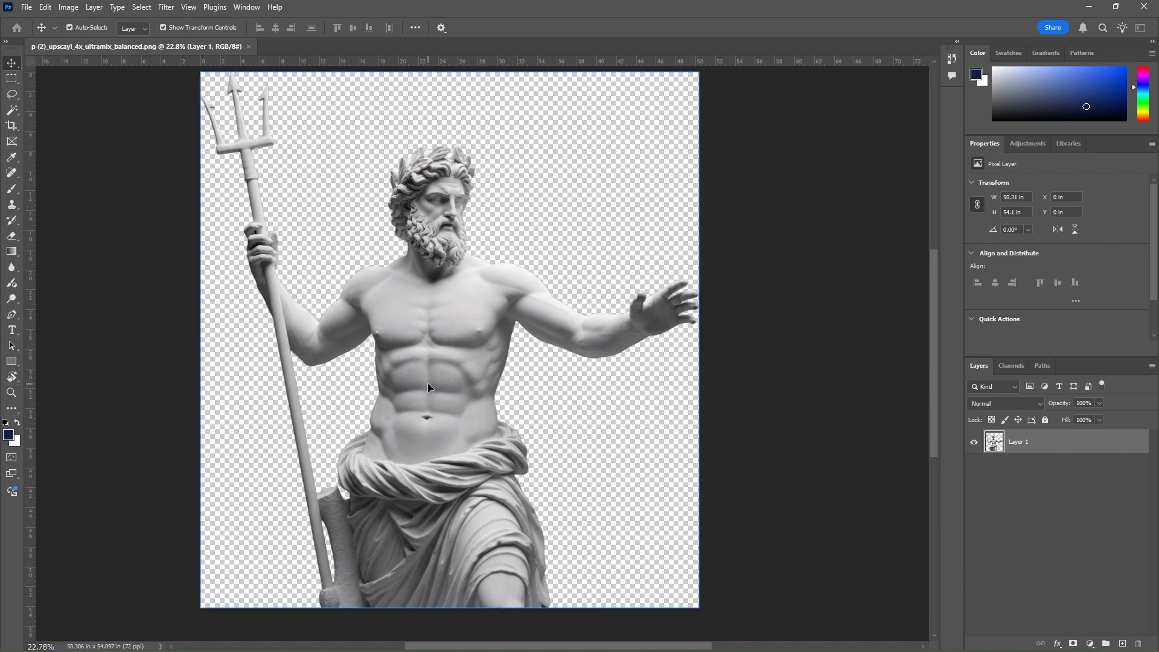
{"action": "key", "text": "ctrl+plus"}
{"action": "key", "text": "ctrl+plus"}
{"action": "key", "text": "ctrl+plus"}
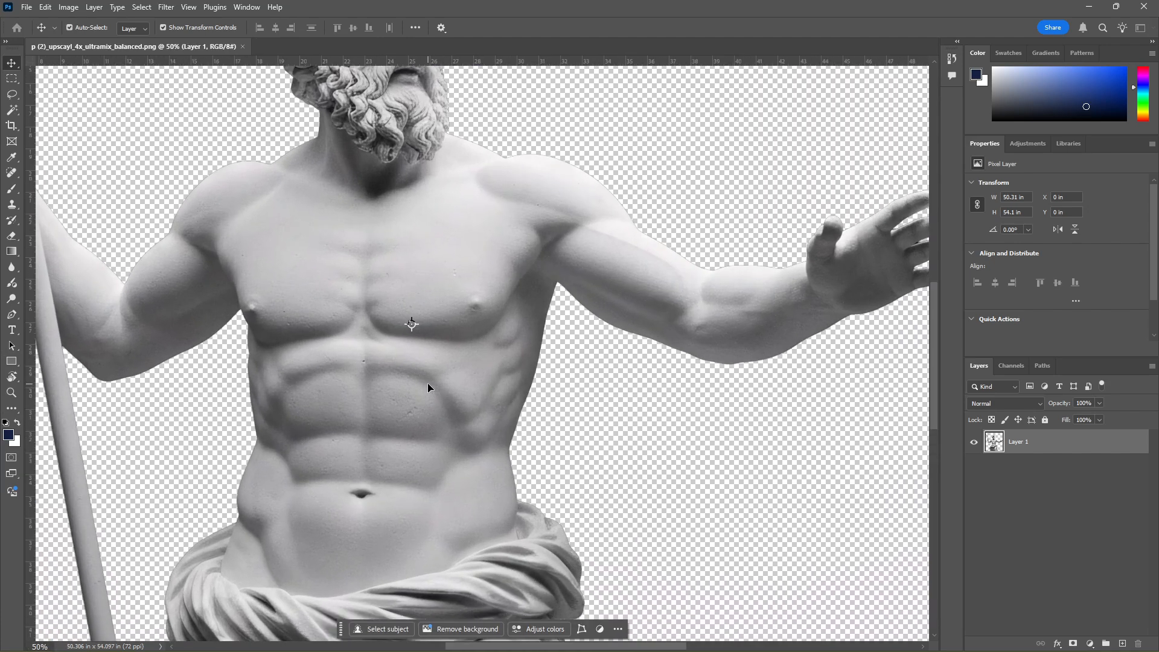
{"action": "left_click_drag", "start_coordinate": [444, 382], "coordinate": [531, 425]}
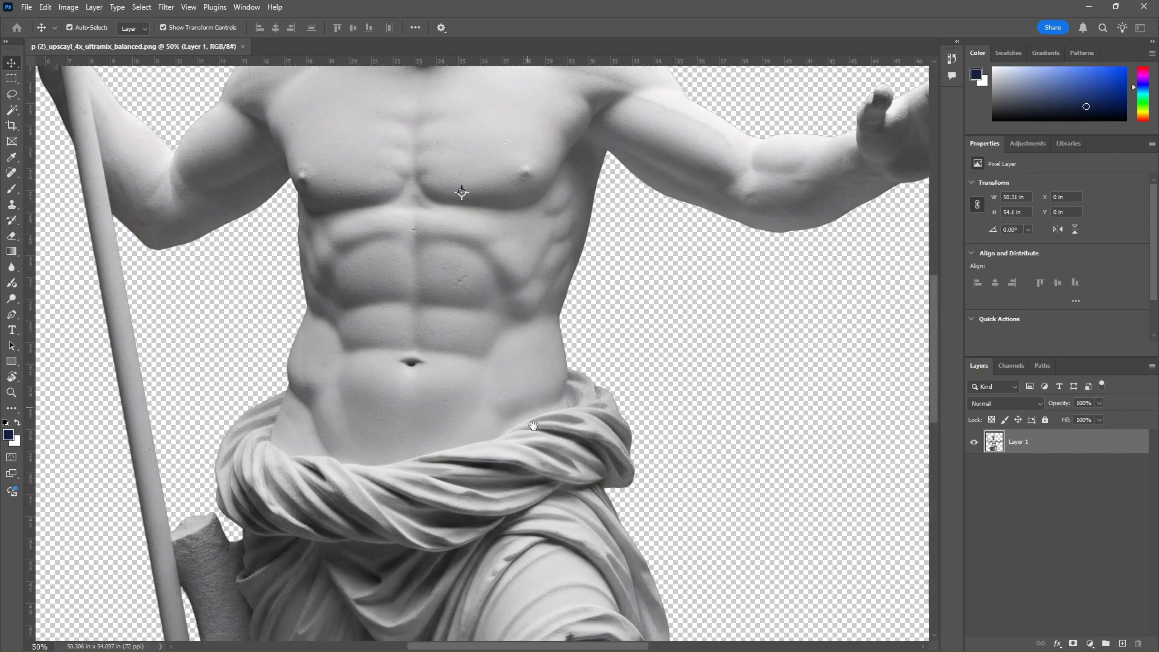
{"action": "key", "text": "ctrl+minus"}
{"action": "key", "text": "ctrl+minus"}
{"action": "key", "text": "ctrl+minus"}
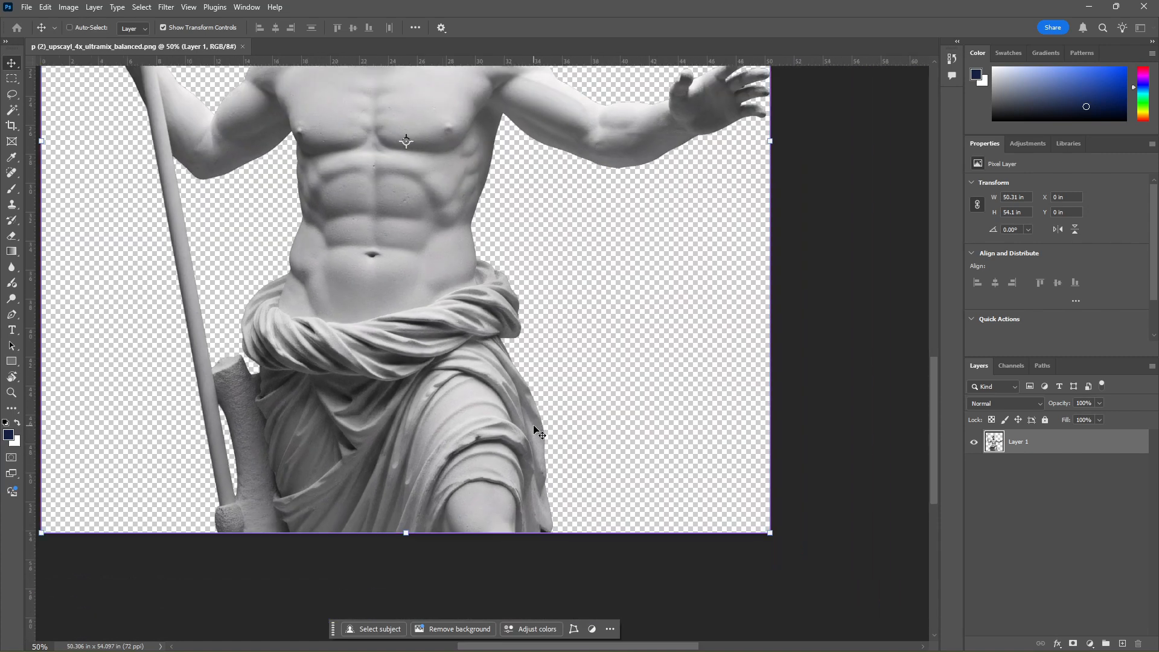
{"action": "left_click_drag", "start_coordinate": [533, 425], "coordinate": [566, 519]}
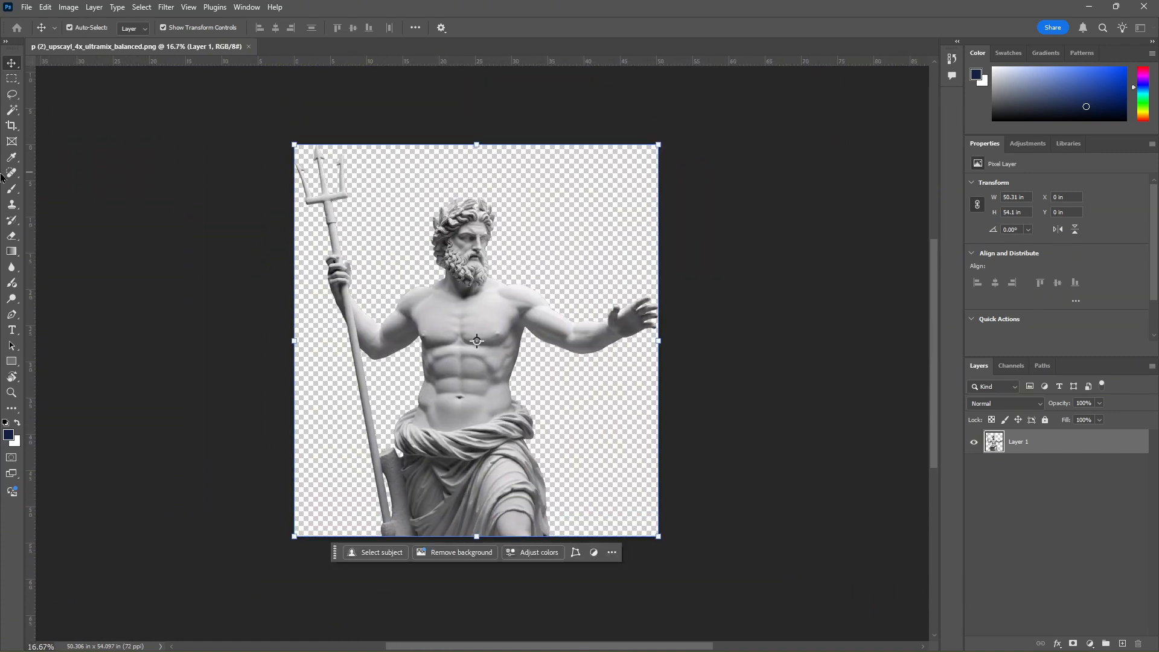
Crop the canvas from below to about 41.28 in high, ending at the waist drapery, and save the image
{"action": "left_click", "coordinate": [12, 125]}
{"action": "left_click_drag", "start_coordinate": [477, 534], "coordinate": [493, 487]}
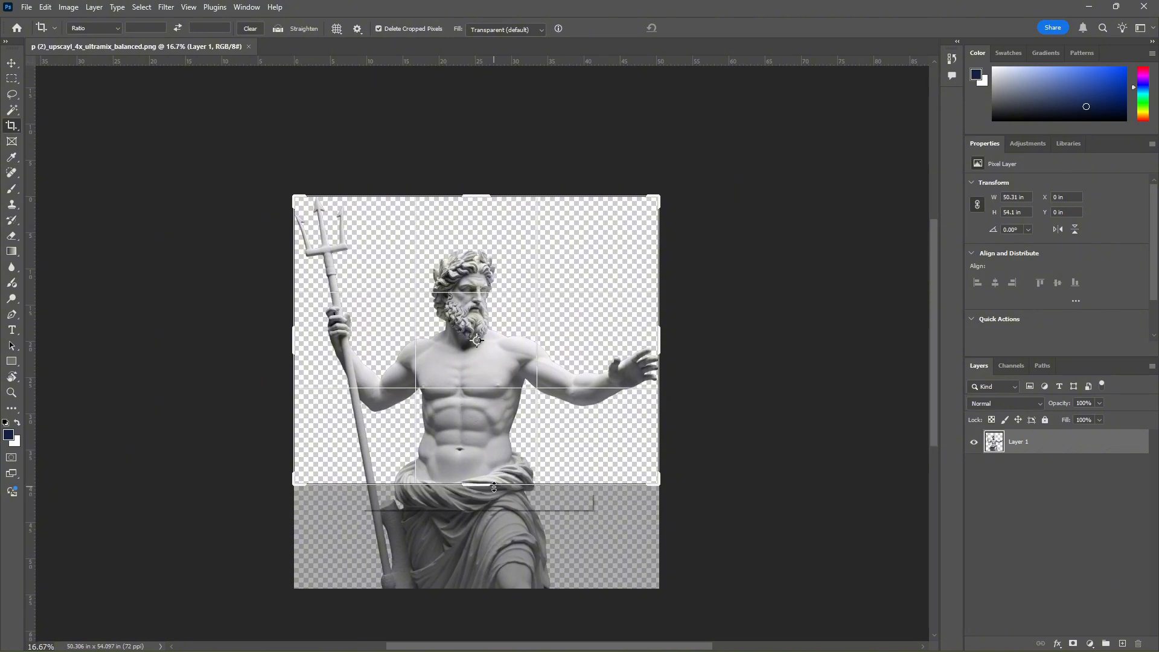
{"action": "key", "text": "Return"}
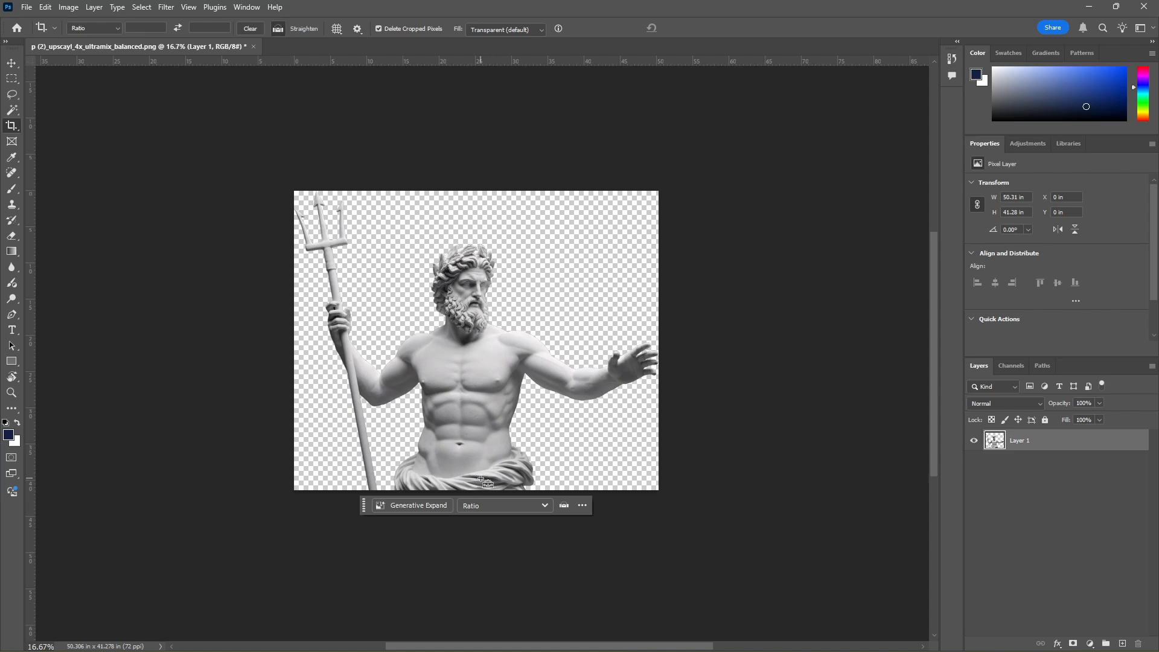
{"action": "key", "text": "ctrl+s"}
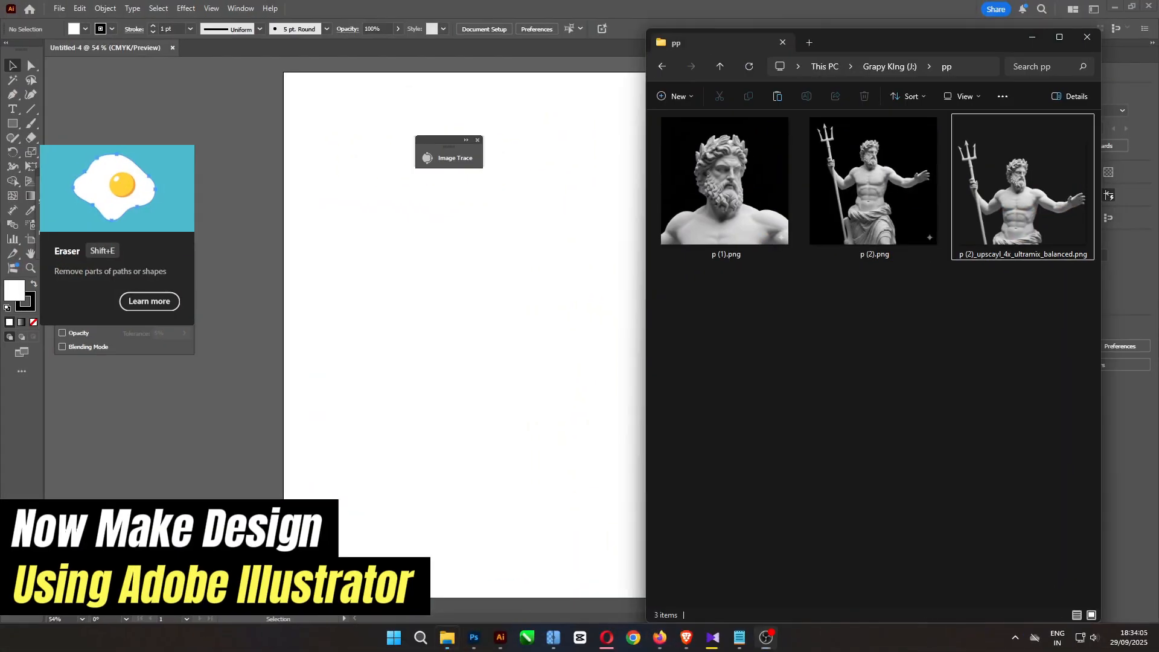
Switch to Illustrator, place p (2)_upscayl_4x_ultramix_balanced.png from the pp folder in the document, and set its width to 12 in
{"action": "left_click_drag", "start_coordinate": [1010, 212], "coordinate": [441, 262]}
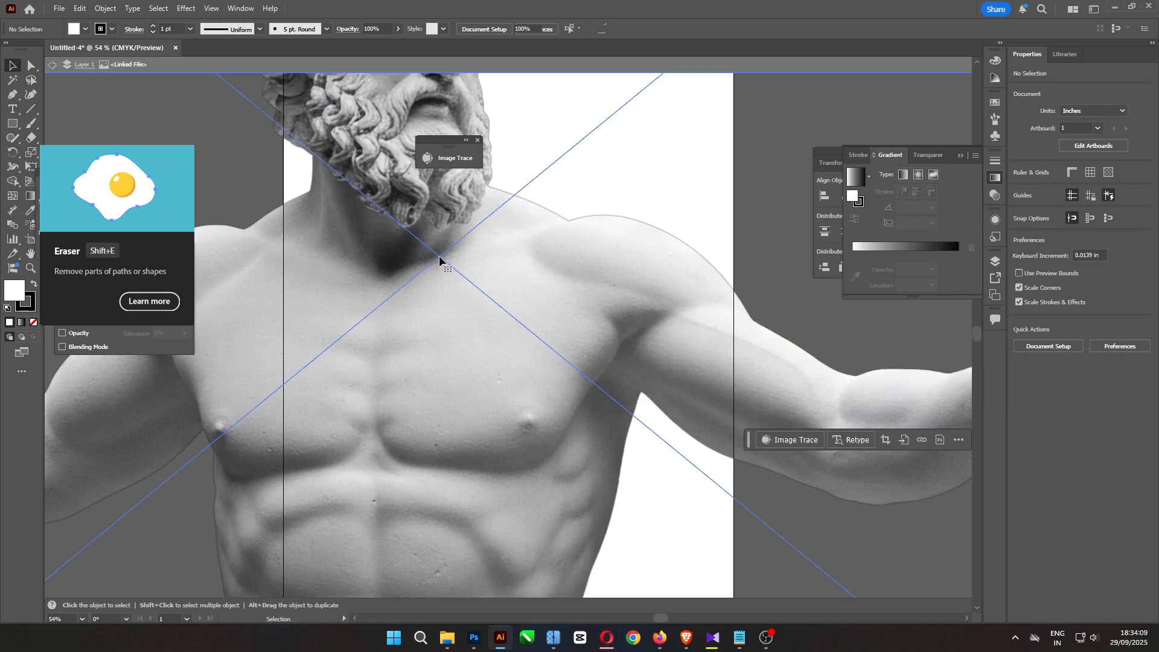
{"action": "left_click", "coordinate": [868, 28]}
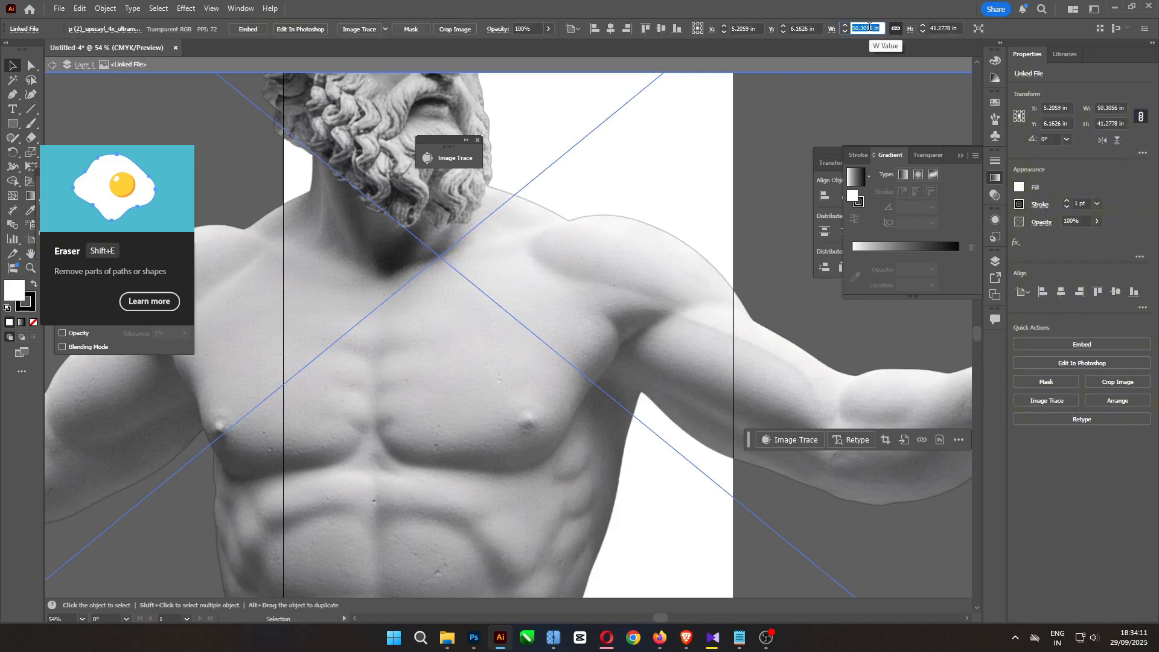
{"action": "key", "text": "Return"}
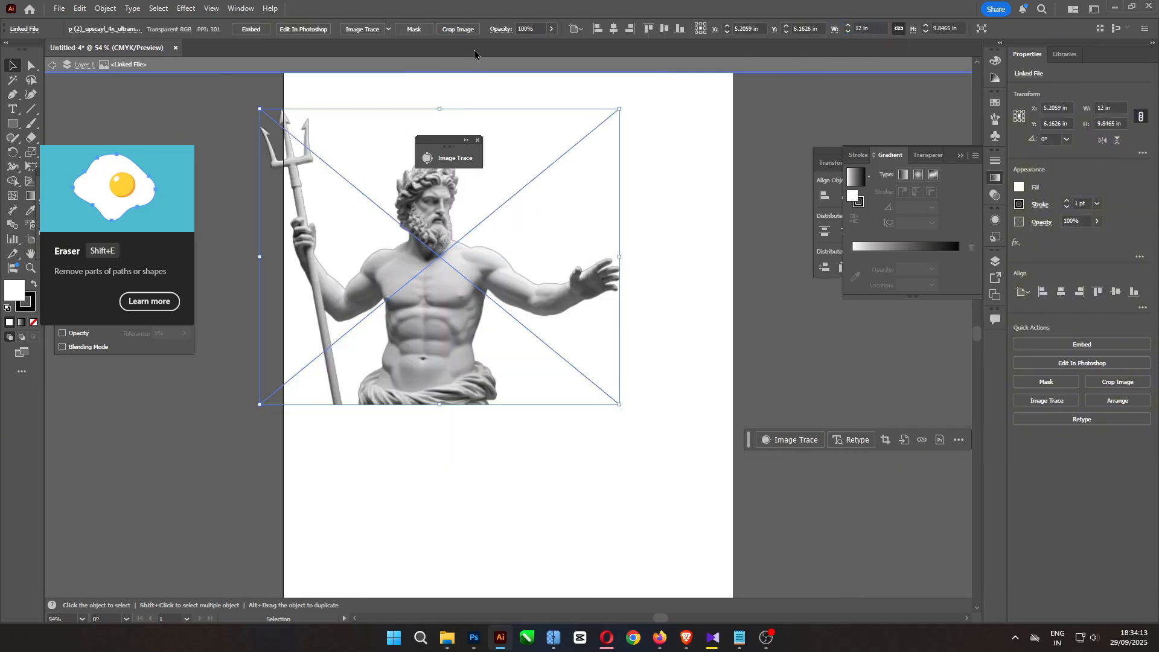
Center the statue horizontally on the artboard and embed the linked image
{"action": "left_click", "coordinate": [613, 29]}
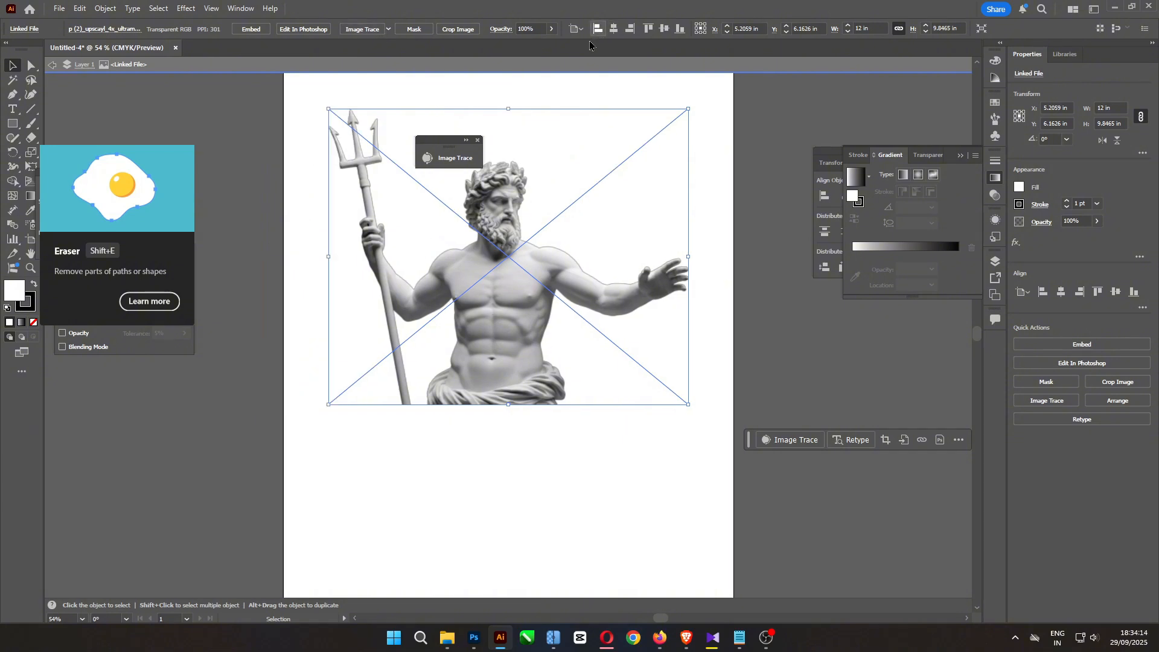
{"action": "left_click", "coordinate": [251, 30]}
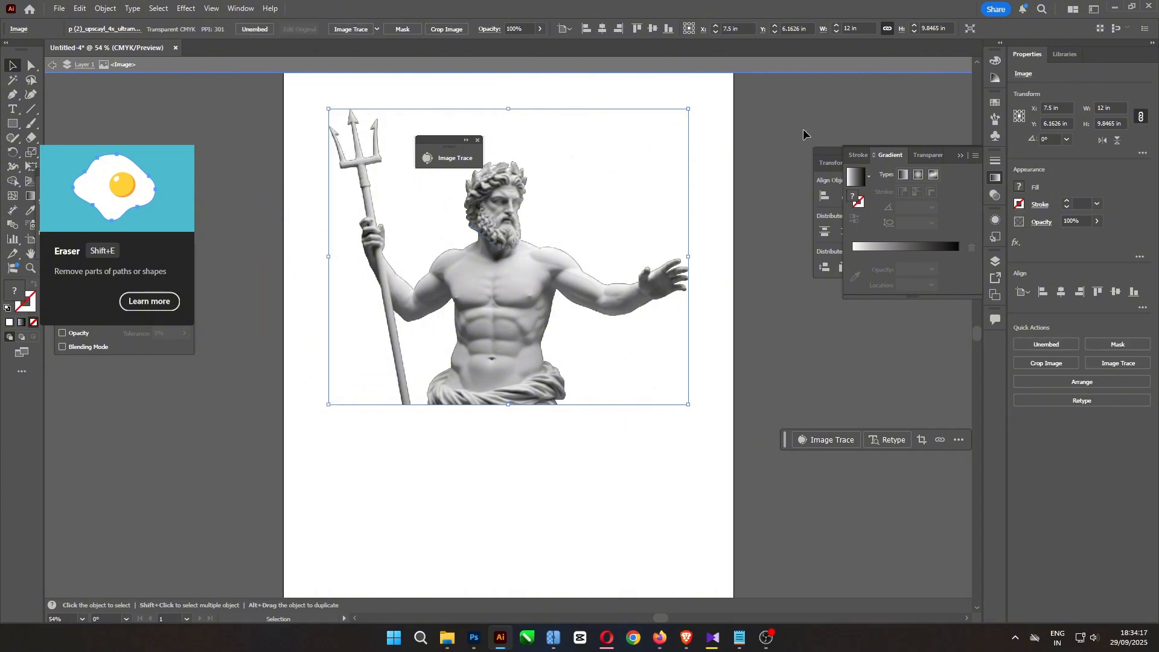
{"action": "double_click", "coordinate": [254, 147]}
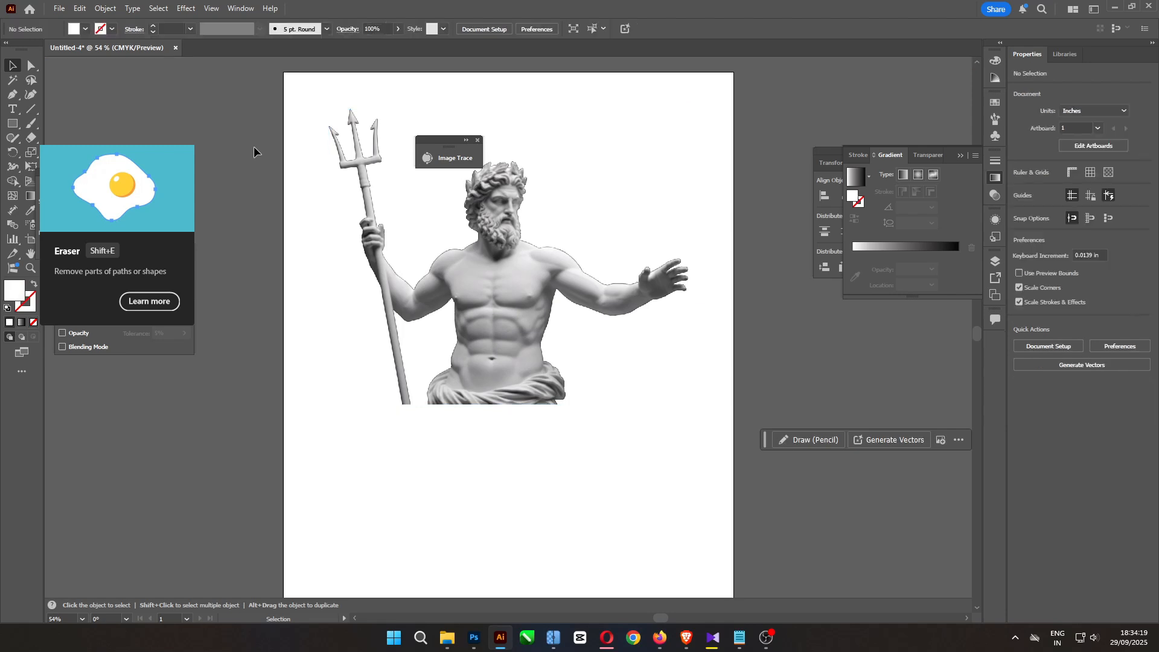
{"action": "key", "text": "space"}
{"action": "left_click_drag", "start_coordinate": [559, 354], "coordinate": [299, 404]}
{"action": "left_click_drag", "start_coordinate": [299, 377], "coordinate": [671, 363]}
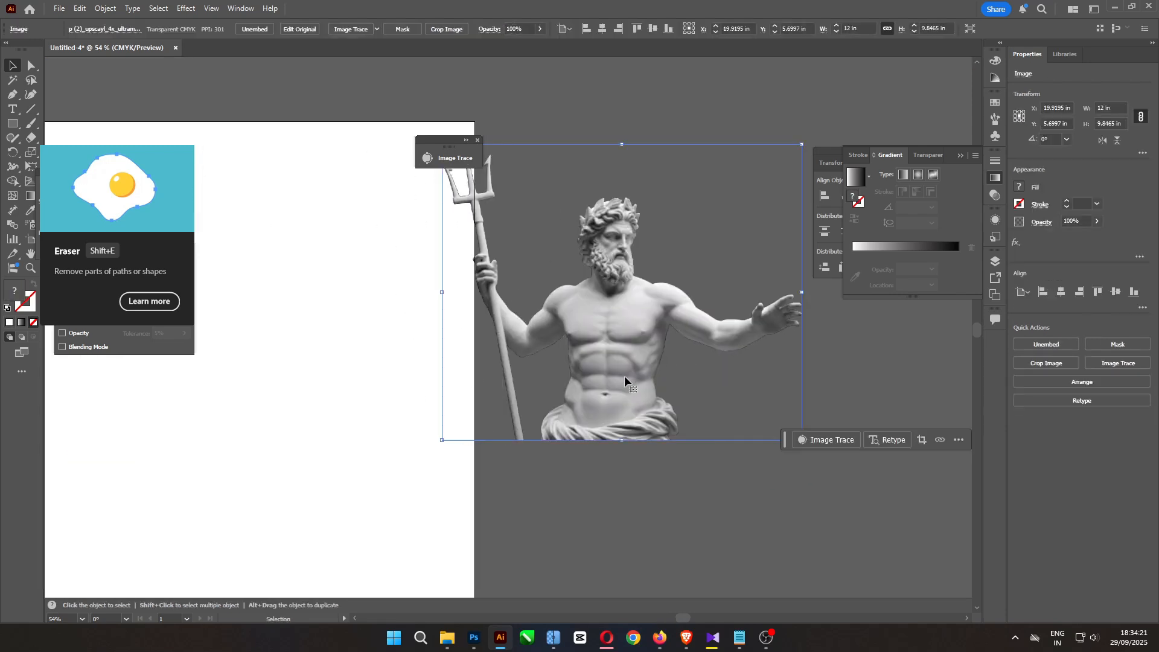
{"action": "key", "text": "ctrl+z"}
Draw a 15 × 18 in rectangle covering the artboard, fill it black and send it behind the statue
{"action": "key", "text": "space"}
{"action": "left_click_drag", "start_coordinate": [520, 380], "coordinate": [679, 330]}
{"action": "key", "text": "m"}
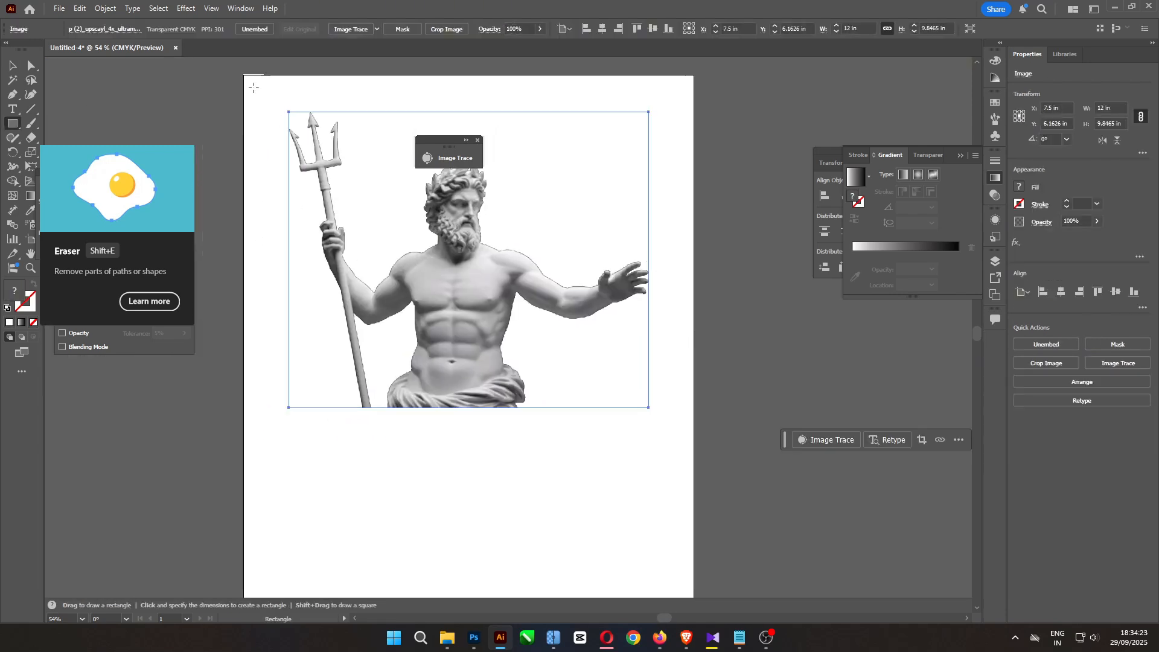
{"action": "left_click_drag", "start_coordinate": [244, 74], "coordinate": [694, 545]}
{"action": "left_click", "coordinate": [994, 60]}
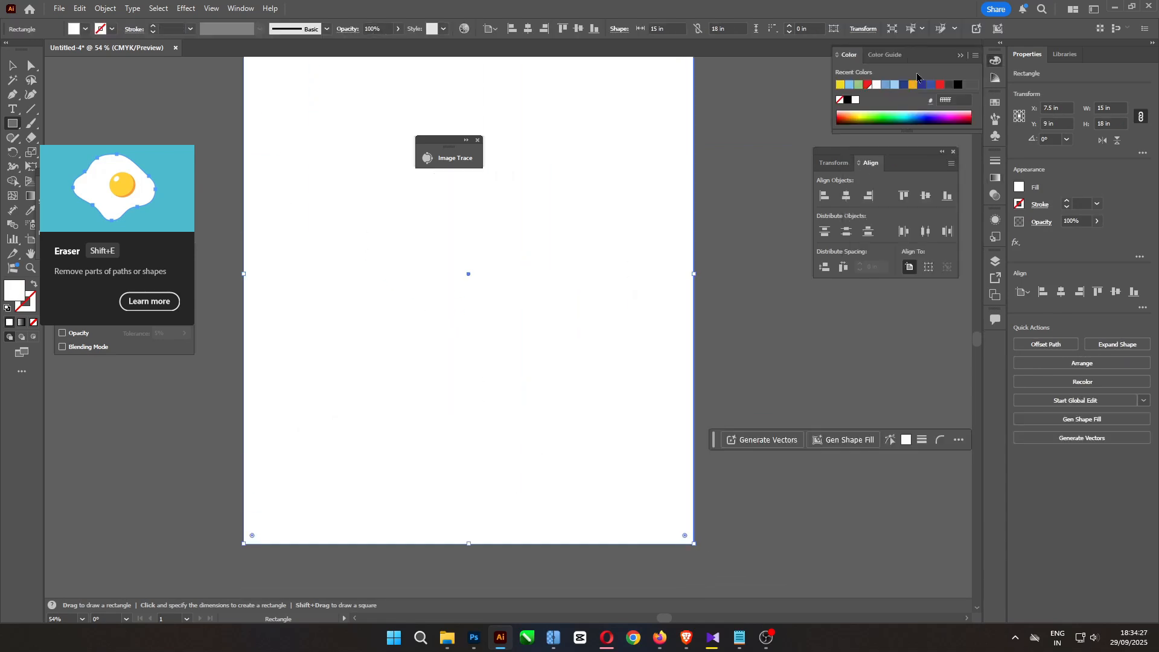
{"action": "left_click", "coordinate": [847, 101]}
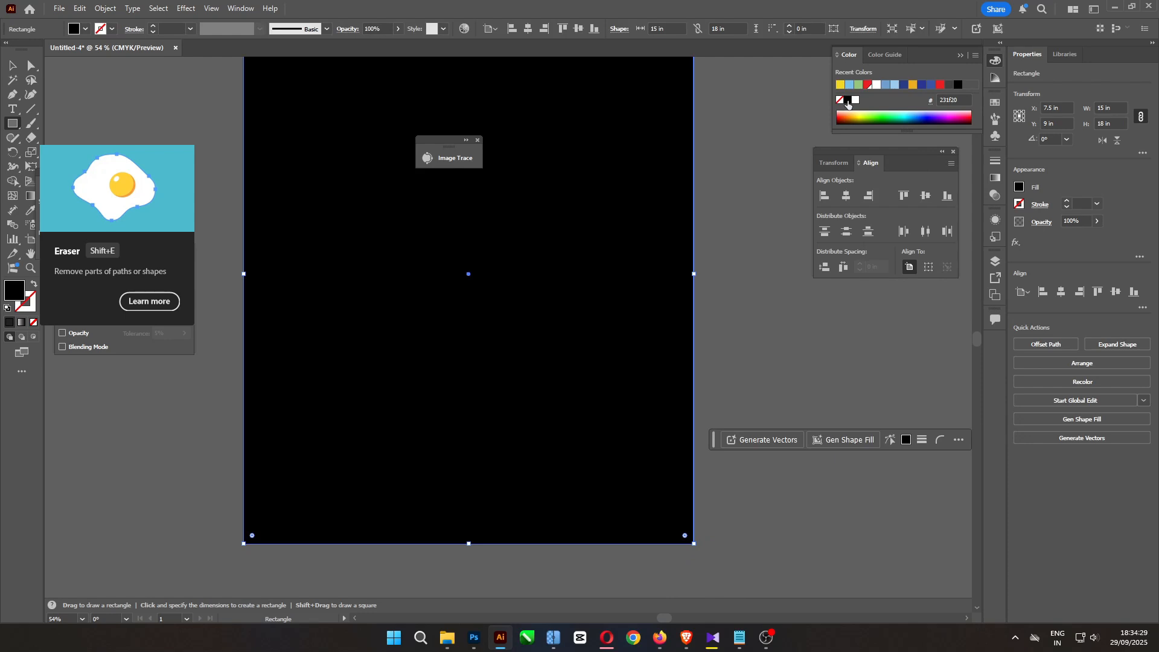
{"action": "key", "text": "ctrl+shift+bracketleft"}
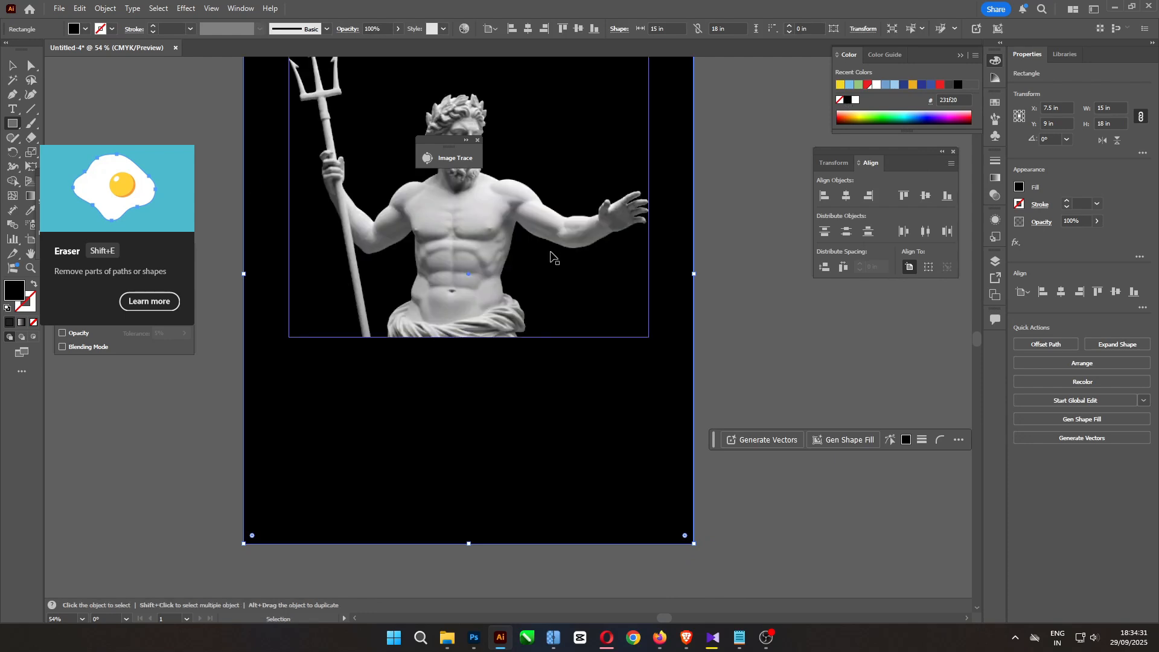
Move the statue onto a new layer at its original position and lock the layer holding the black rectangle
{"action": "key", "text": "F7"}
{"action": "key", "text": "v"}
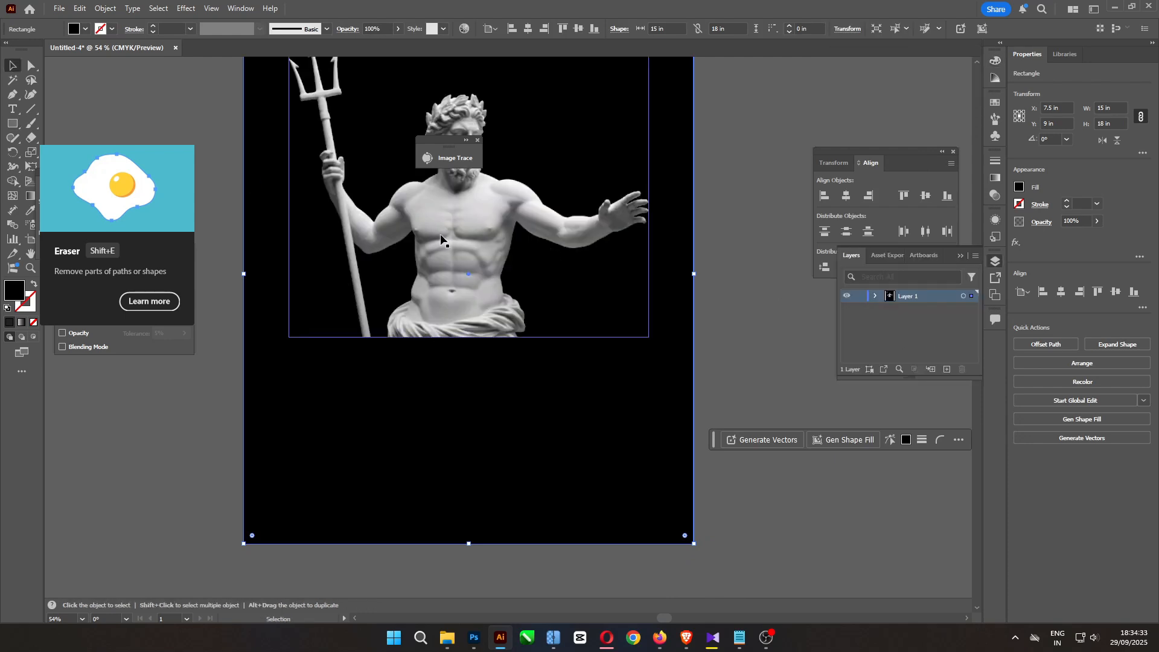
{"action": "left_click", "coordinate": [462, 244]}
{"action": "key", "text": "ctrl+x"}
{"action": "left_click", "coordinate": [946, 368]}
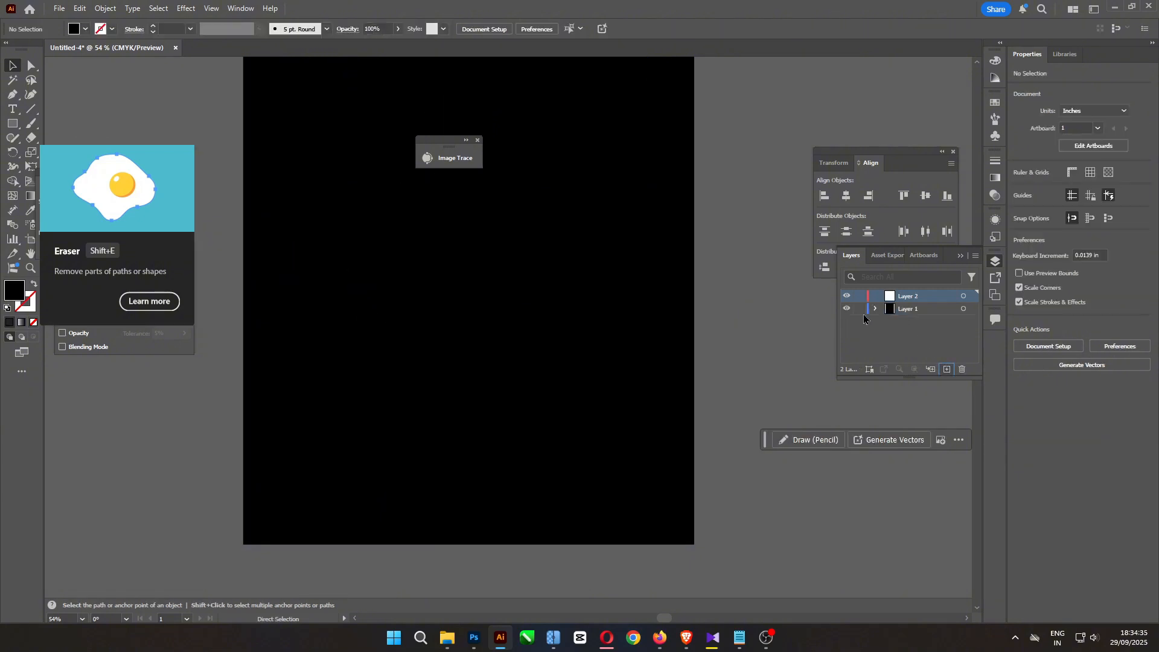
{"action": "key", "text": "ctrl+v"}
Enlarge the statue proportionally to about 14.05 in wide, keeping its upper edge and horizontal center in place
{"action": "scroll", "coordinate": [484, 86], "scroll_direction": "up", "scroll_amount": 2}
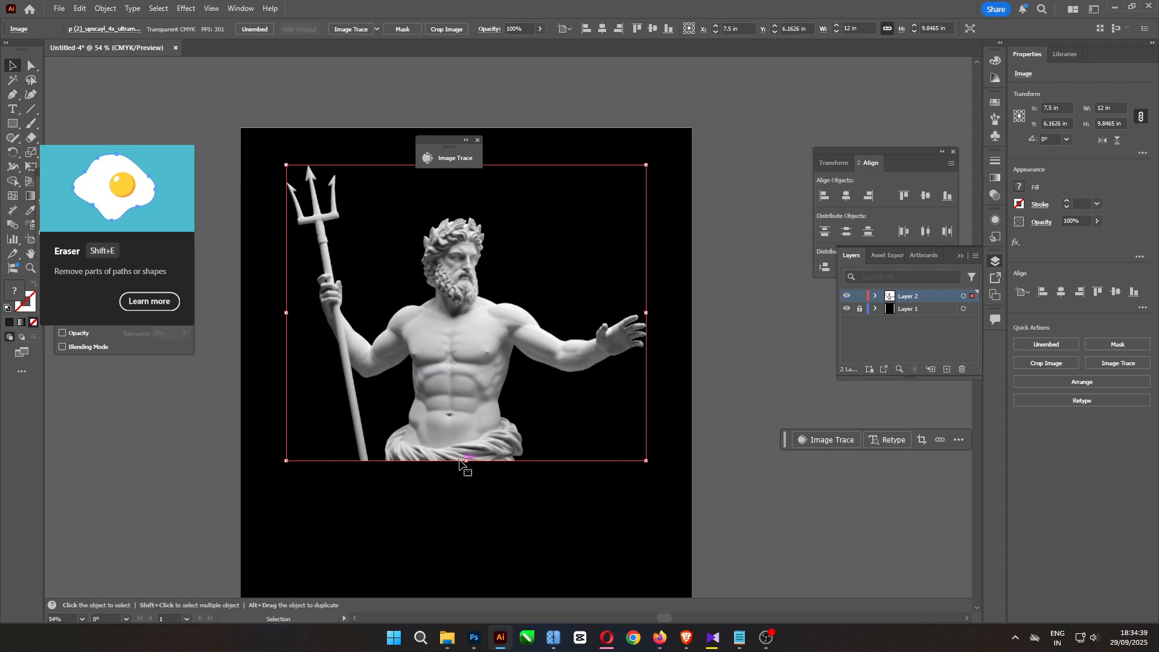
{"action": "left_click_drag", "start_coordinate": [461, 463], "coordinate": [467, 512]}
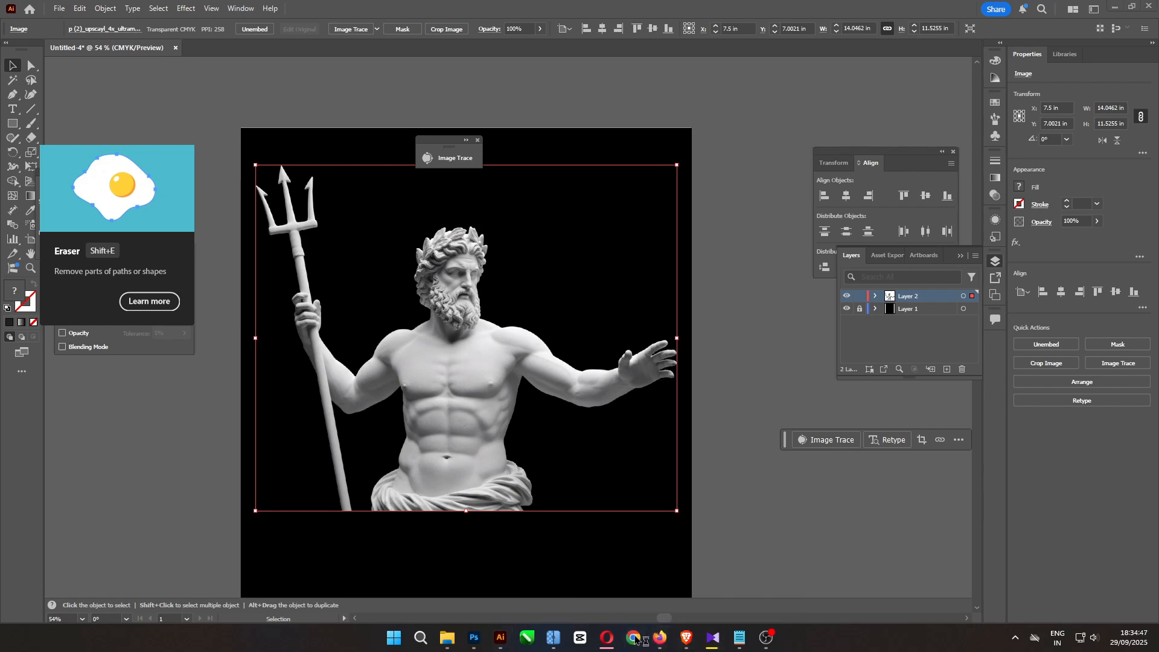
Switch to the ChatGPT typography answer in Firefox and copy the Word / Phrase Ideas list with its heading
{"action": "left_click", "coordinate": [660, 637]}
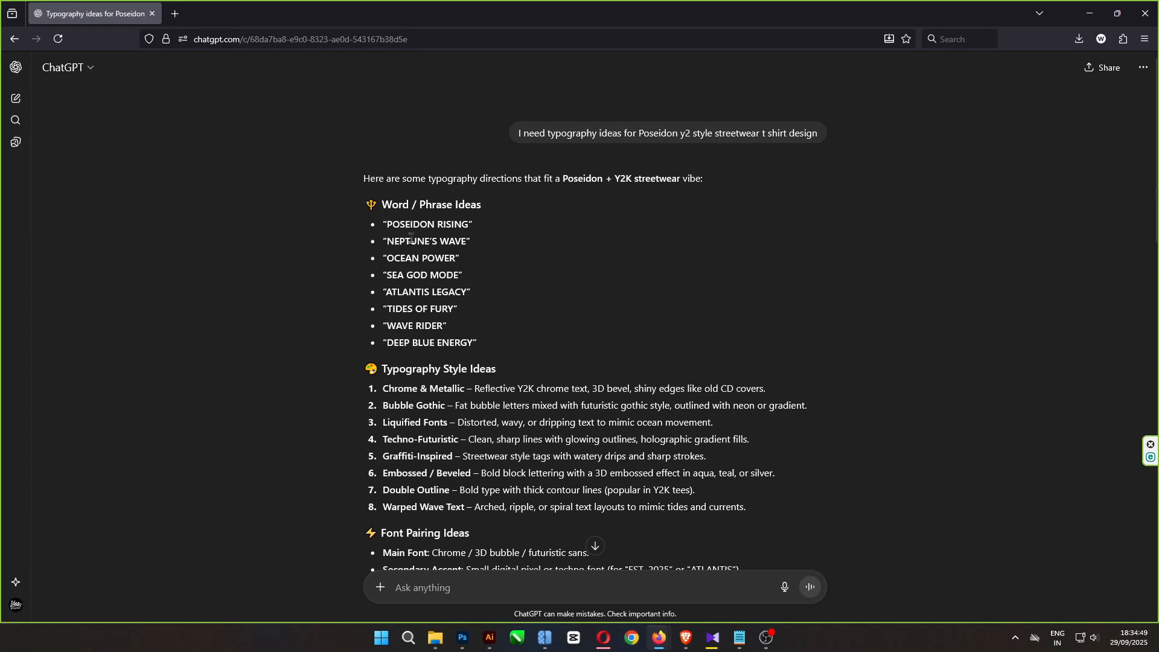
{"action": "scroll", "coordinate": [492, 360], "scroll_direction": "down", "scroll_amount": 3}
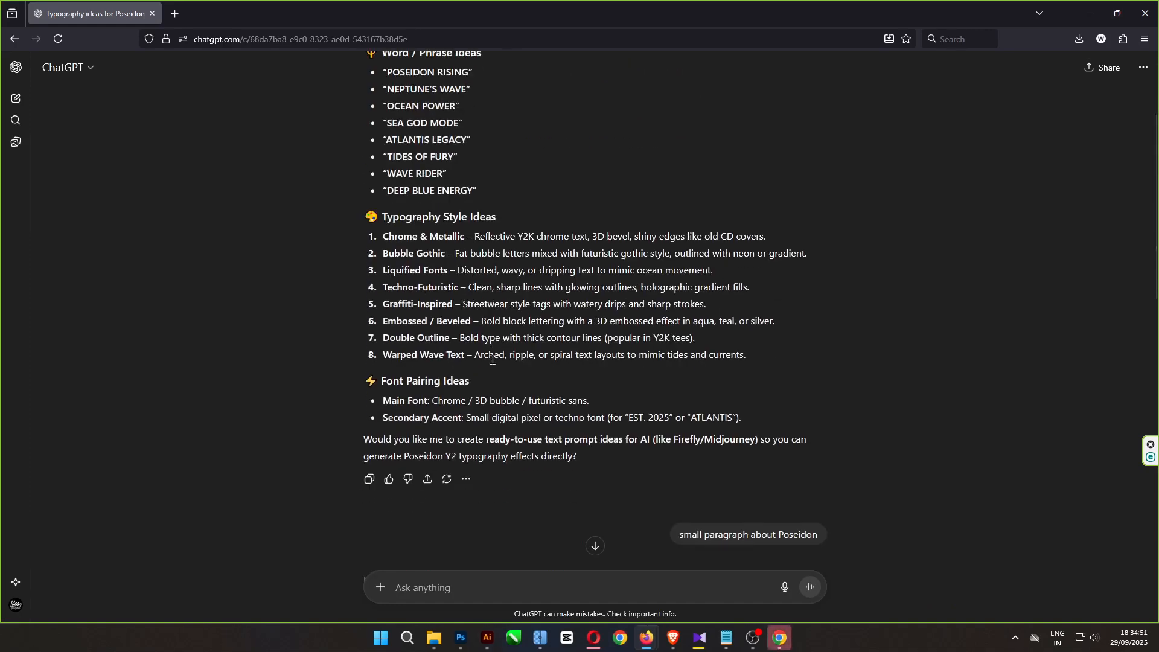
{"action": "scroll", "coordinate": [492, 360], "scroll_direction": "up", "scroll_amount": 3}
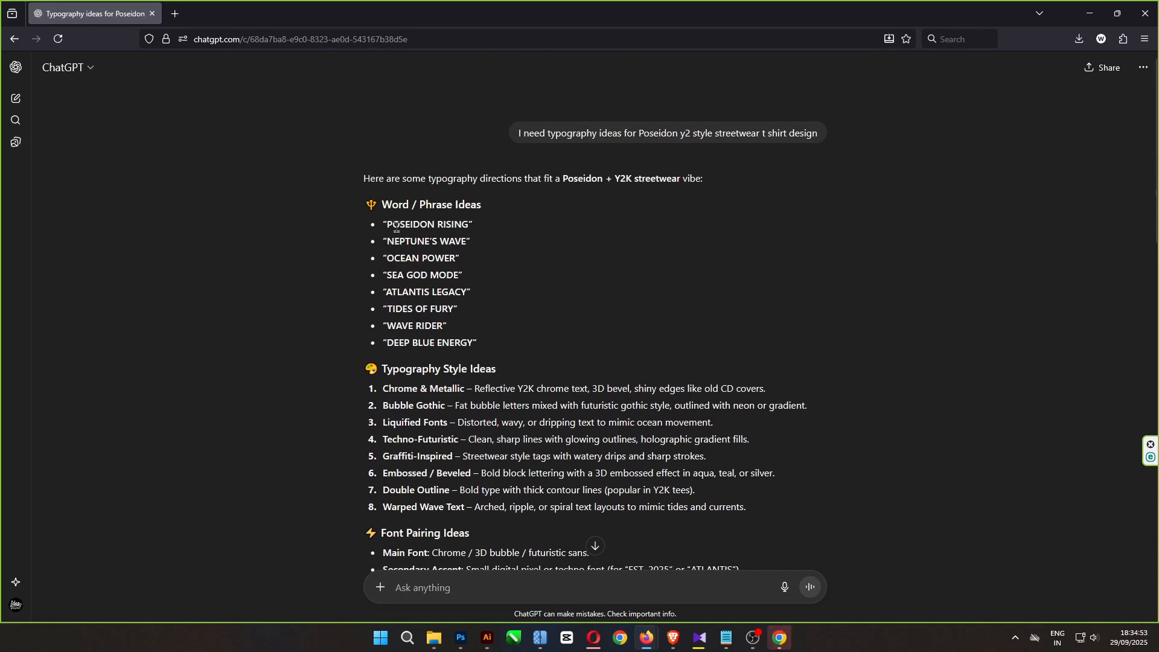
{"action": "left_click_drag", "start_coordinate": [386, 224], "coordinate": [435, 224]}
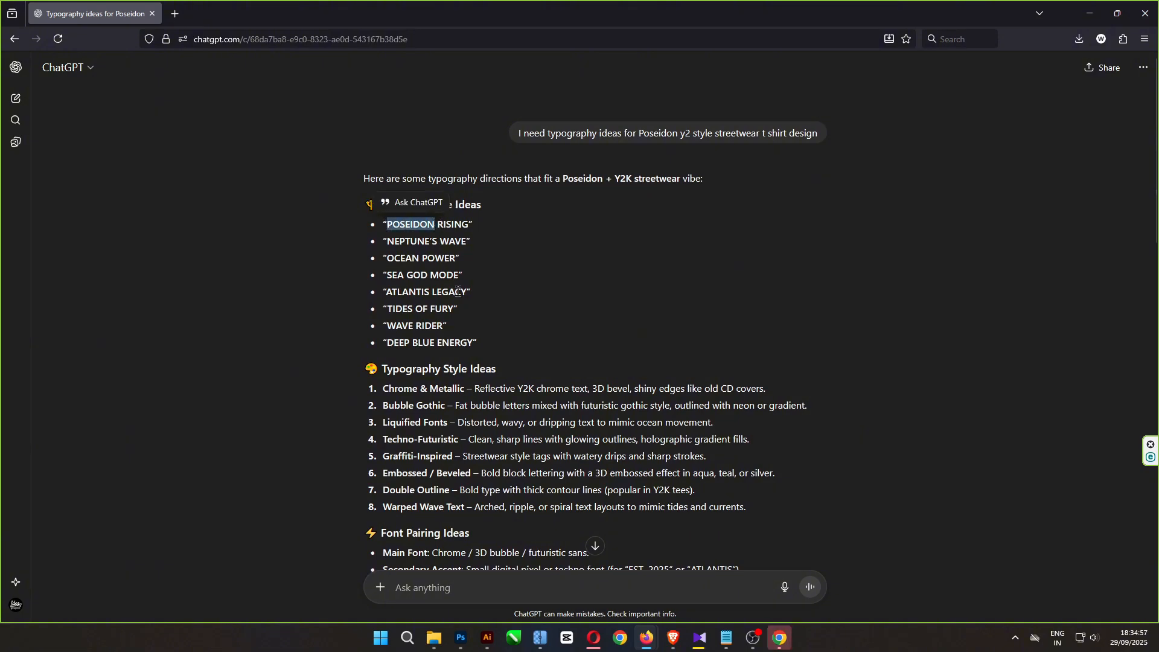
{"action": "left_click", "coordinate": [389, 225]}
{"action": "left_click_drag", "start_coordinate": [366, 199], "coordinate": [477, 344]}
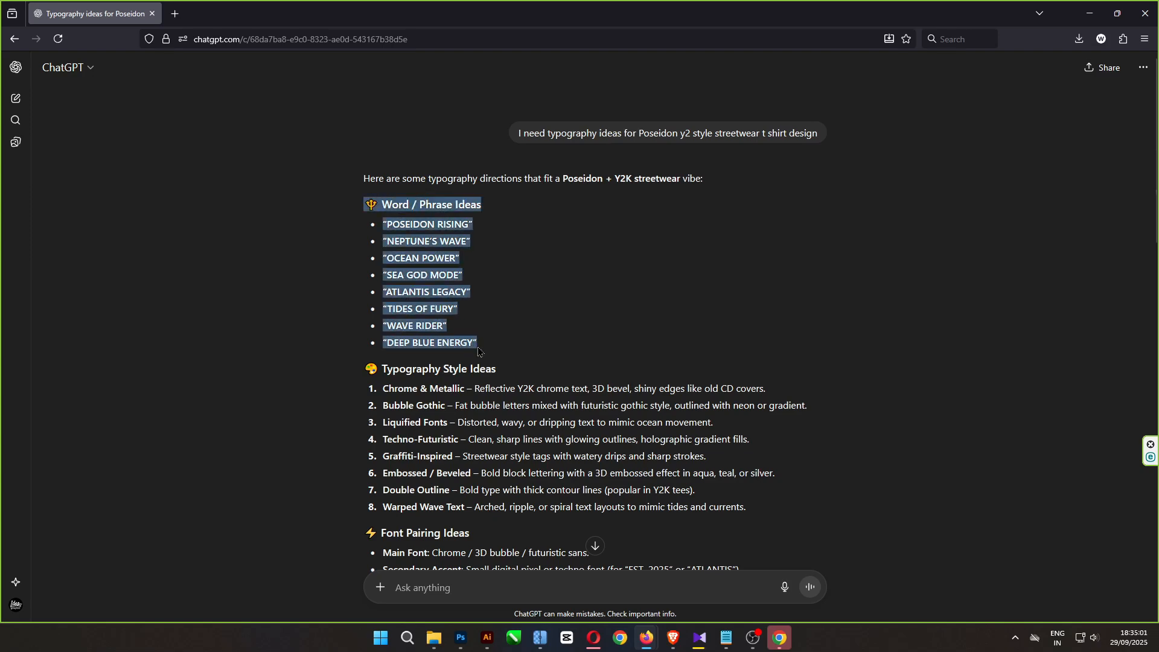
Switch back to Illustrator, paste the copied phrase list as text beside the artboard and enlarge it to about 45 pt
{"action": "left_click", "coordinate": [488, 637]}
{"action": "left_click", "coordinate": [749, 370]}
{"action": "left_click_drag", "start_coordinate": [724, 349], "coordinate": [542, 357]}
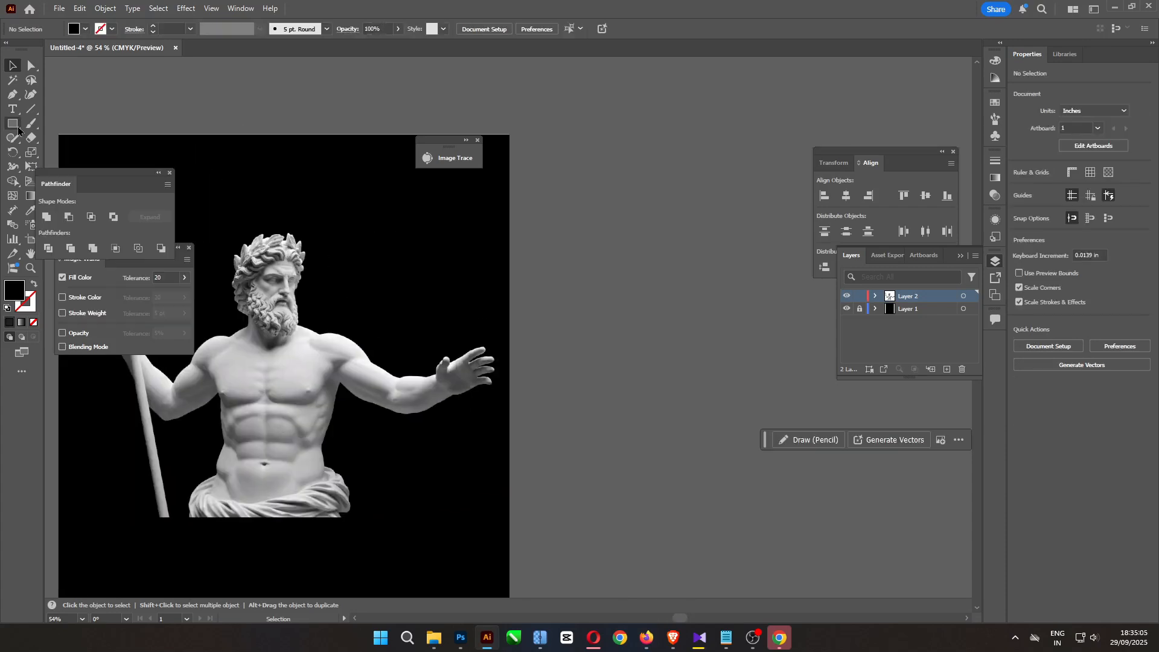
{"action": "left_click", "coordinate": [13, 109]}
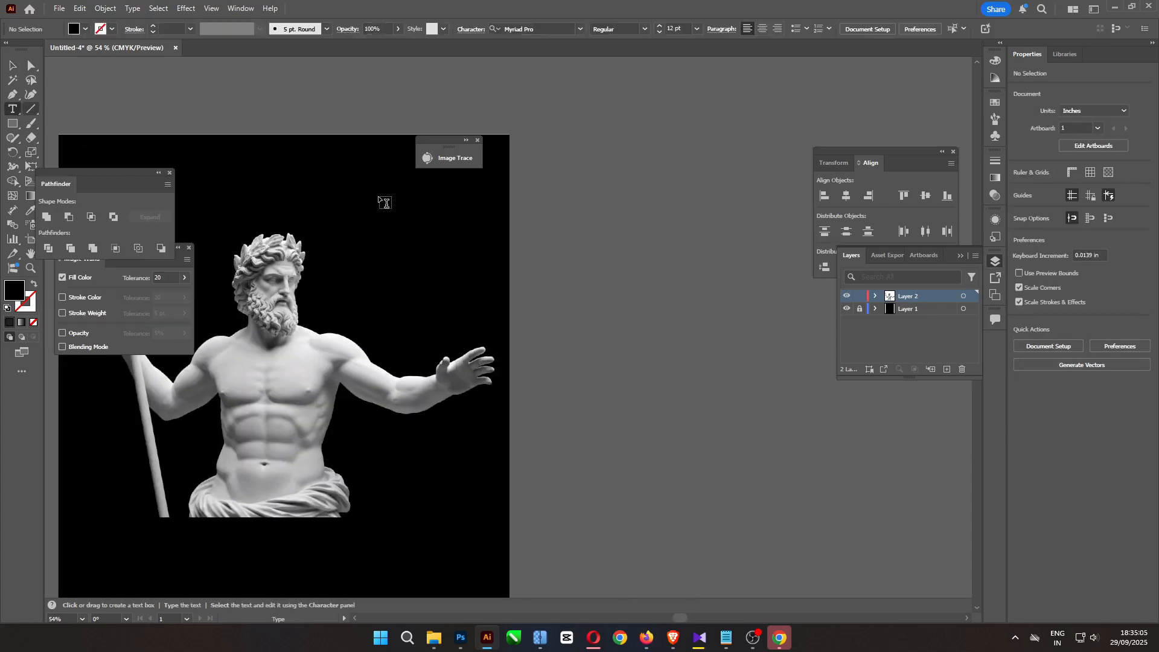
{"action": "left_click", "coordinate": [547, 225]}
{"action": "key", "text": "ctrl+v"}
{"action": "key", "text": "Escape"}
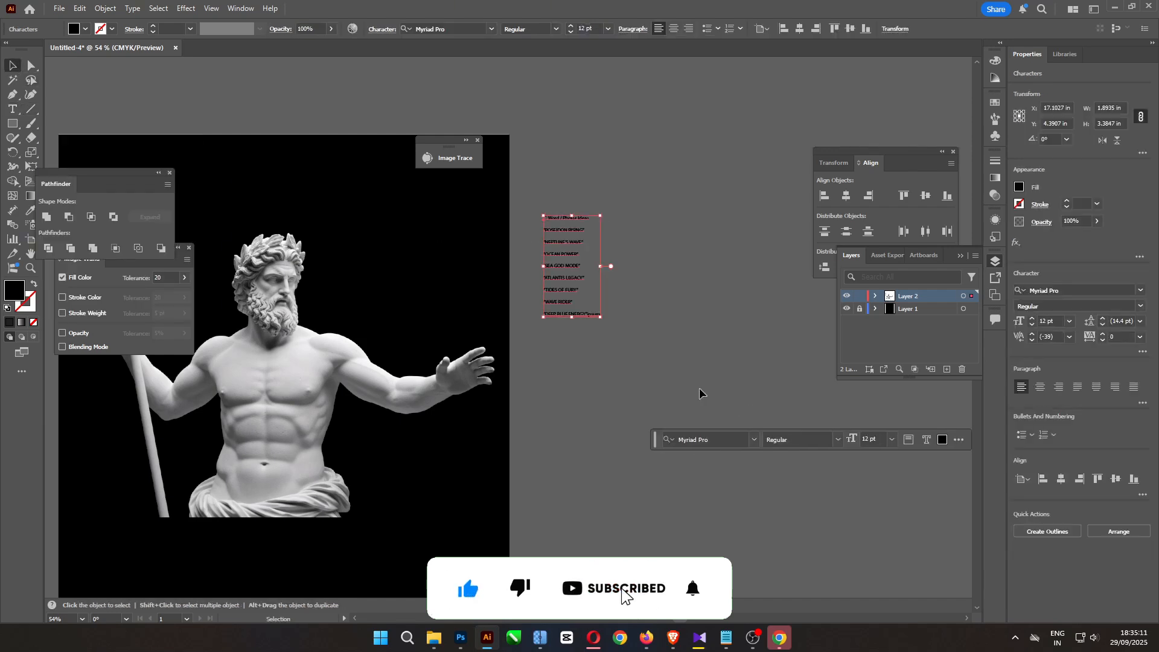
{"action": "left_click_drag", "start_coordinate": [599, 317], "coordinate": [780, 571]}
{"action": "left_click_drag", "start_coordinate": [580, 363], "coordinate": [659, 281]}
Reset the Essentials Classic workspace to clear the floating panels
{"action": "left_click_drag", "start_coordinate": [908, 152], "coordinate": [1052, 146]}
{"action": "left_click", "coordinate": [241, 9]}
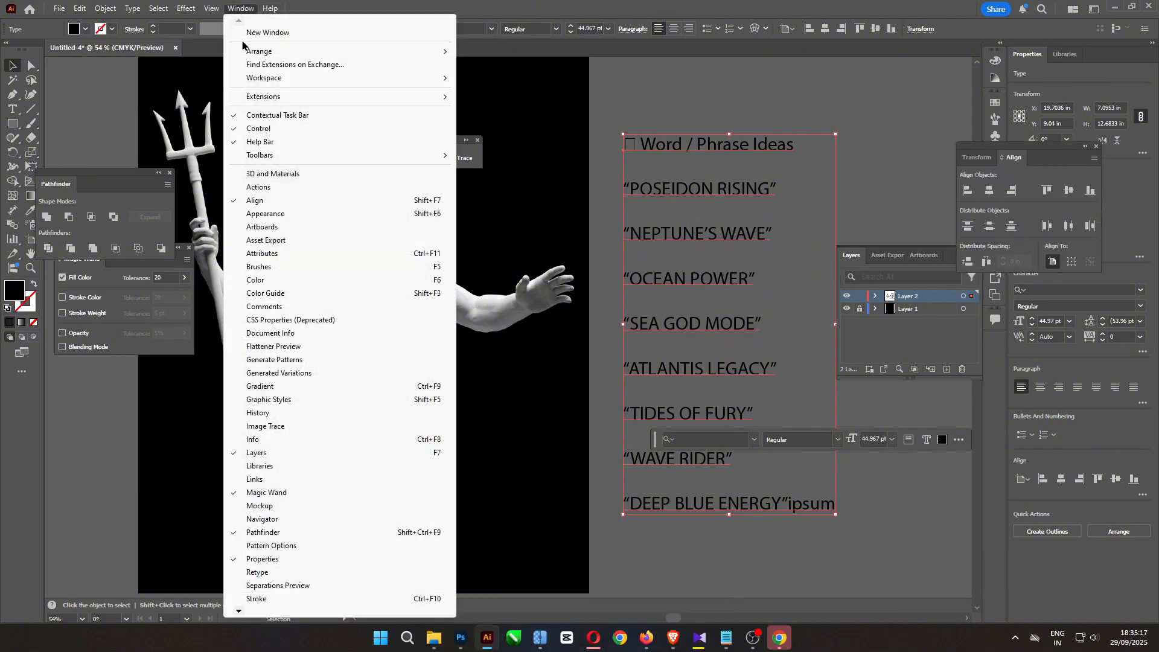
{"action": "mouse_move", "coordinate": [277, 78]}
{"action": "left_click", "coordinate": [507, 216]}
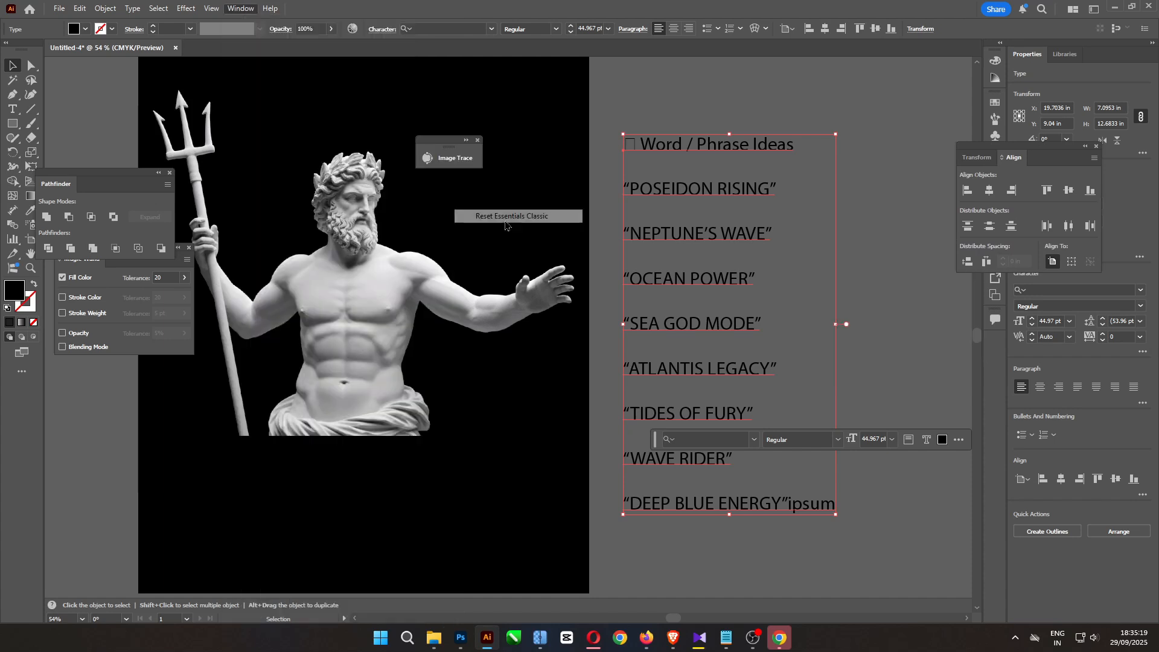
Cut the word POSEIDON out of the first phrase and paste it as a separate text object above the artboard
{"action": "left_click_drag", "start_coordinate": [683, 321], "coordinate": [694, 374]}
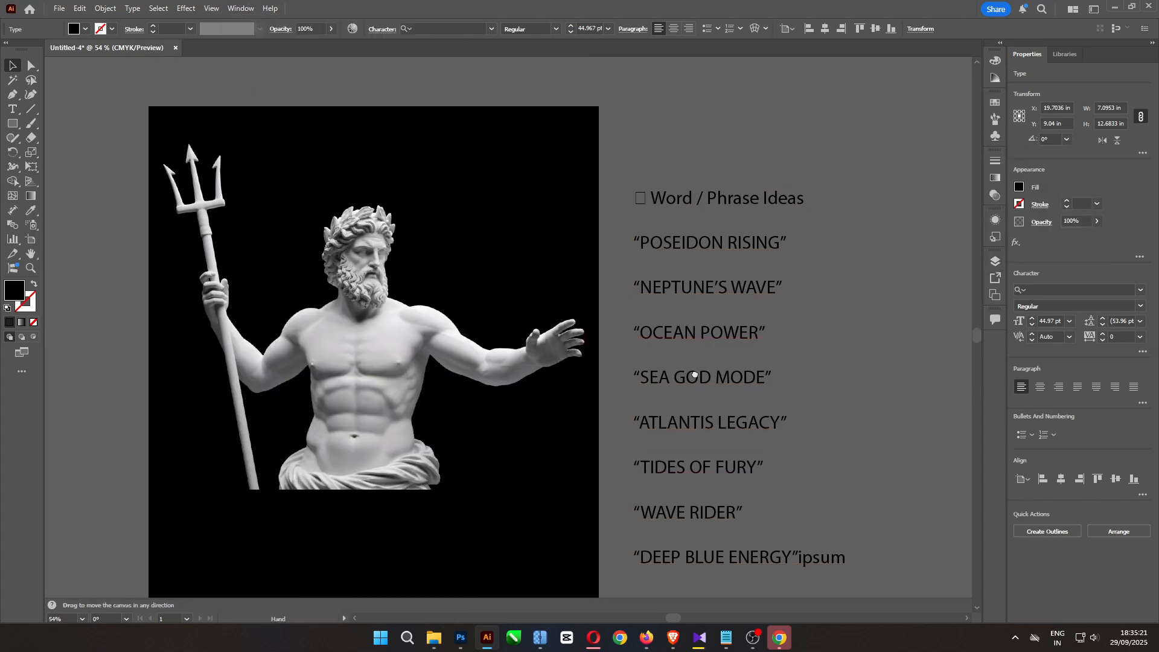
{"action": "key", "text": "t"}
{"action": "left_click", "coordinate": [672, 246]}
{"action": "left_click_drag", "start_coordinate": [637, 240], "coordinate": [723, 243]}
{"action": "key", "text": "BackSpace"}
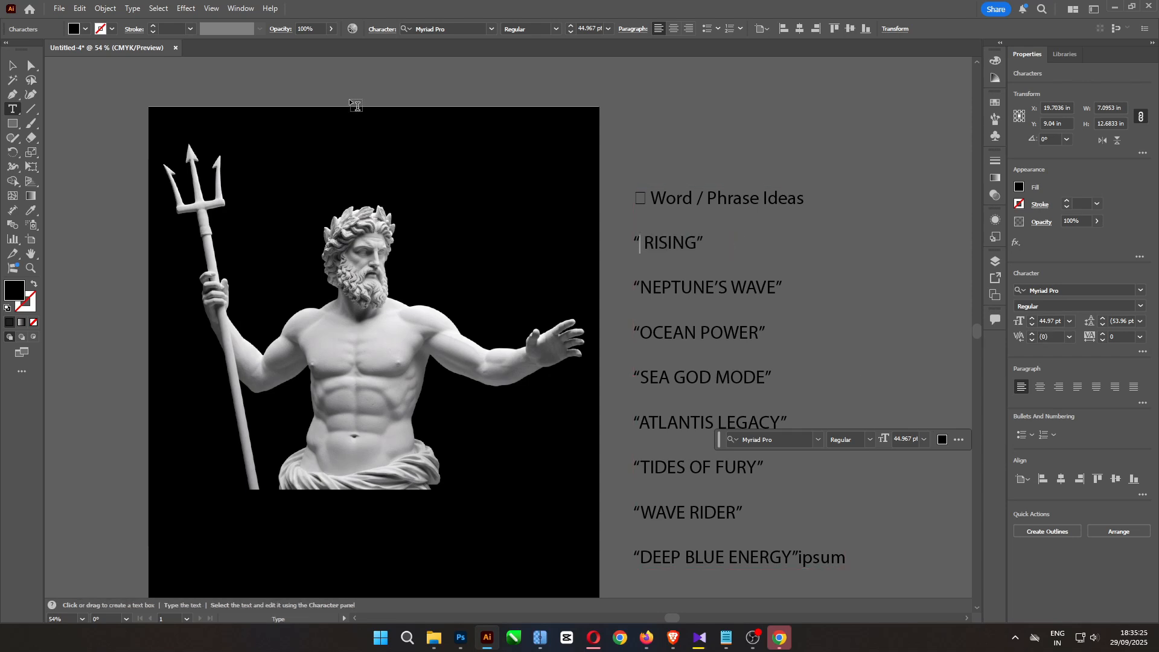
{"action": "left_click", "coordinate": [268, 80]}
{"action": "key", "text": "ctrl+v"}
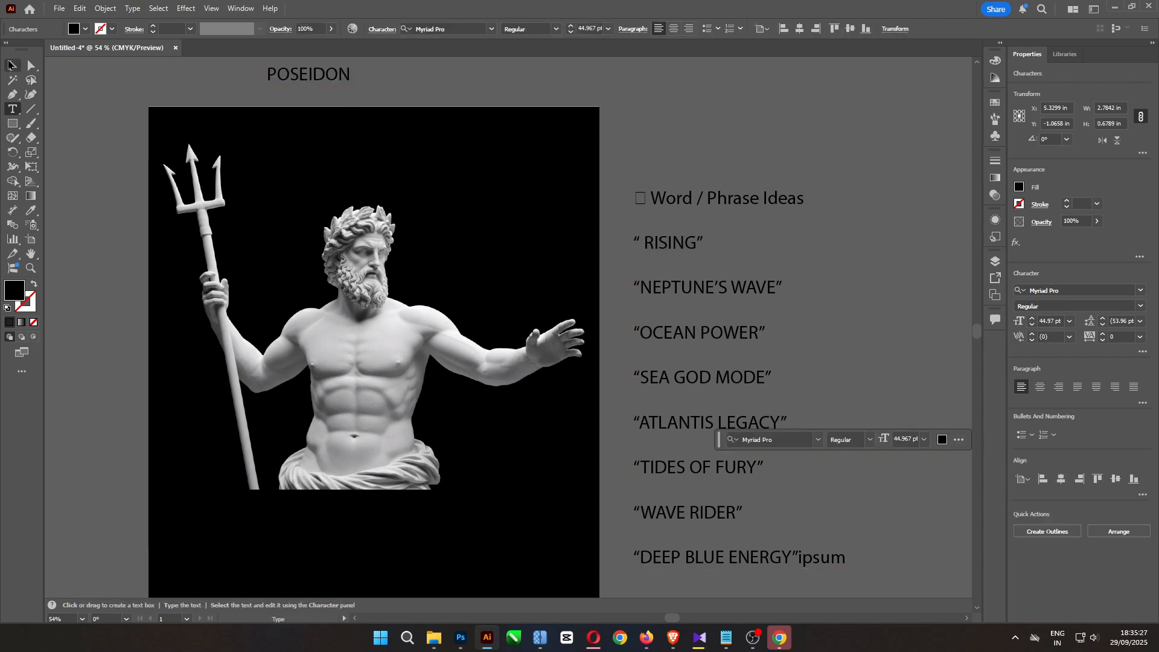
Enlarge the separate POSEIDON text to about 134 pt, set it in Old Cologne Regular and place it above the artboard
{"action": "left_click", "coordinate": [11, 65]}
{"action": "left_click_drag", "start_coordinate": [324, 81], "coordinate": [461, 154]}
{"action": "left_click", "coordinate": [475, 33]}
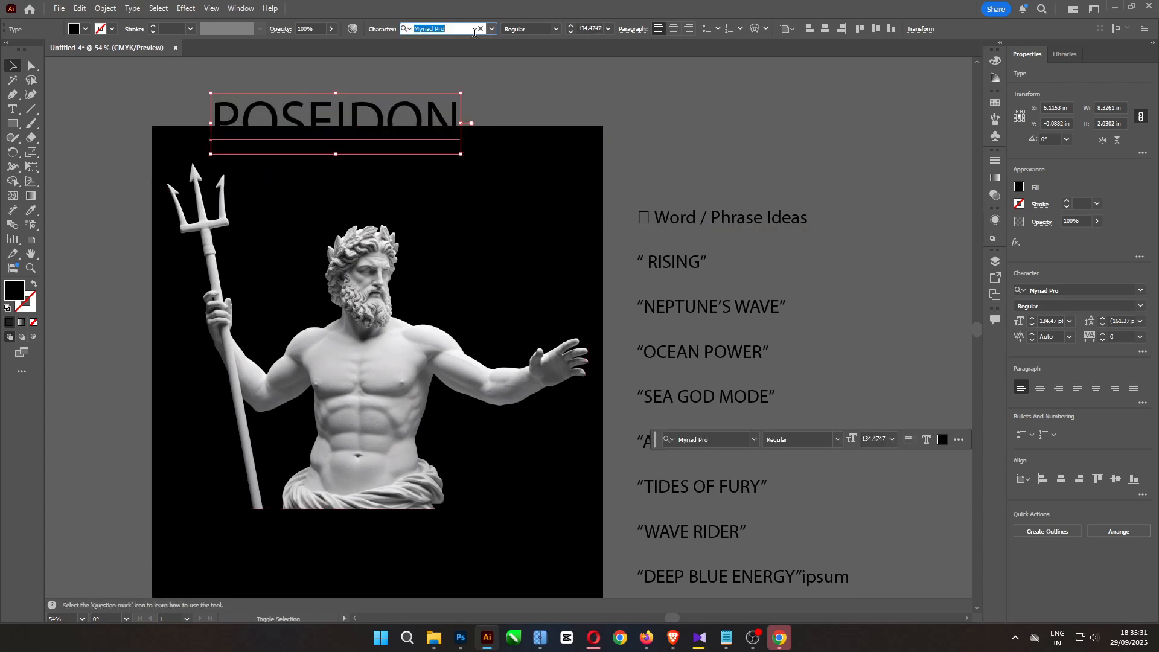
{"action": "type", "text": "old"}
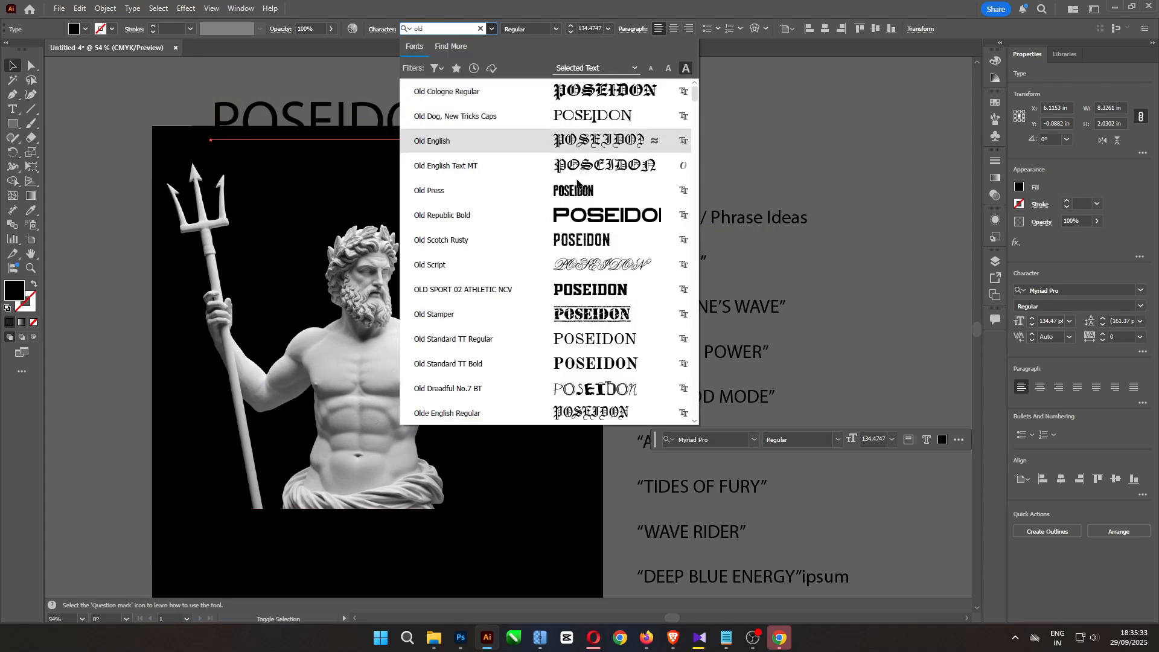
{"action": "left_click", "coordinate": [635, 90]}
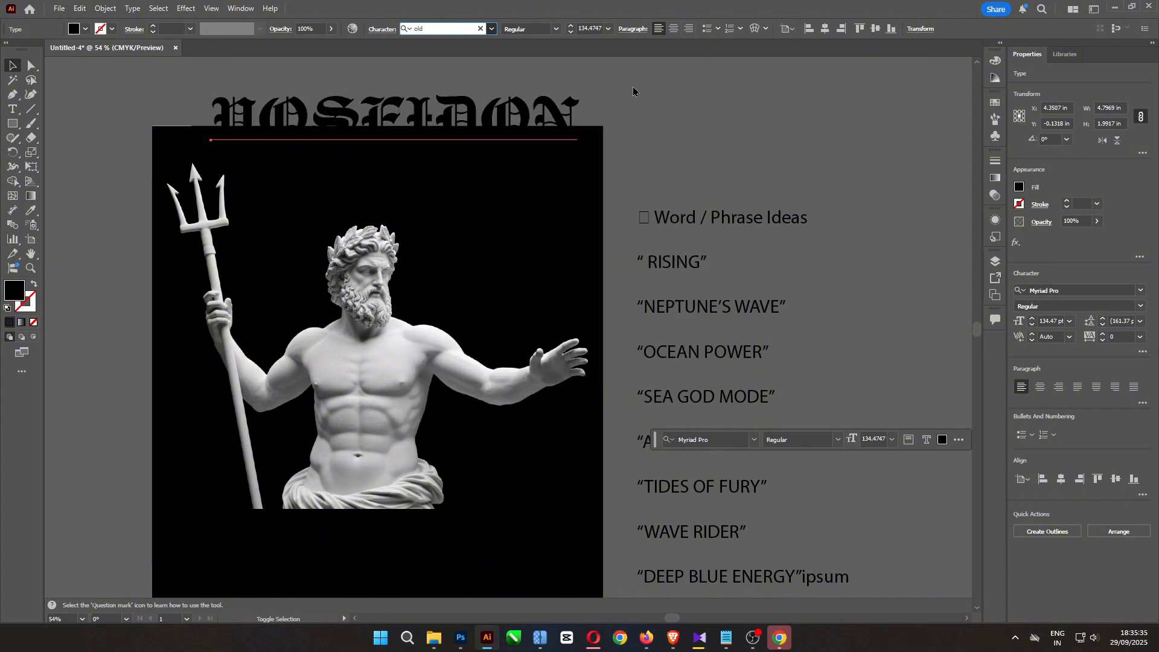
{"action": "left_click_drag", "start_coordinate": [428, 117], "coordinate": [496, 46]}
Browse fonts similar to Old Cologne Regular, AlpengeistJF and Vinque-Regular, and set the POSEIDON text in AOA Only BT Regular
{"action": "left_click", "coordinate": [126, 10]}
{"action": "mouse_move", "coordinate": [289, 197]}
{"action": "left_click", "coordinate": [333, 198]}
{"action": "left_click", "coordinate": [492, 29]}
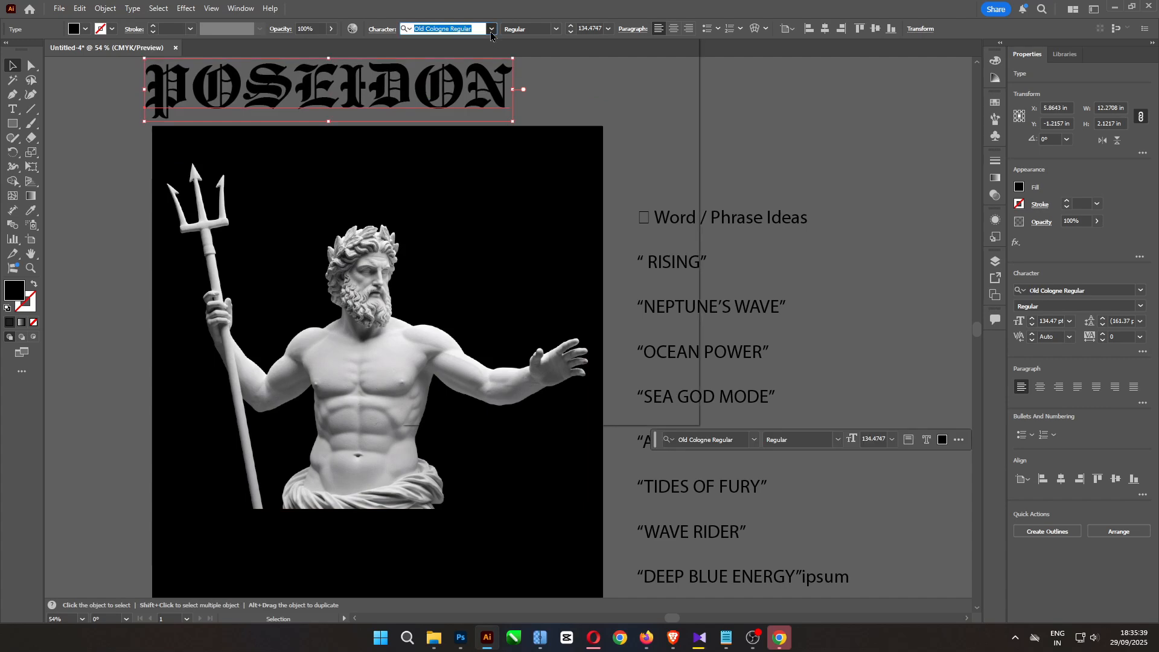
{"action": "left_click", "coordinate": [655, 93]}
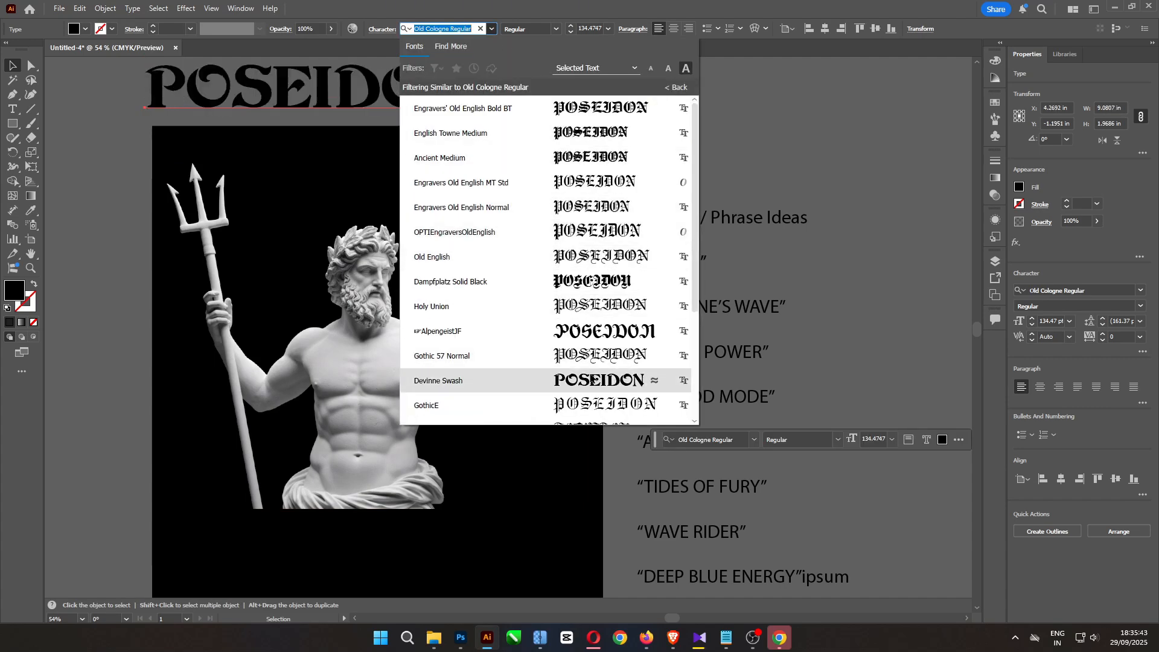
{"action": "scroll", "coordinate": [594, 382], "scroll_direction": "down", "scroll_amount": 2}
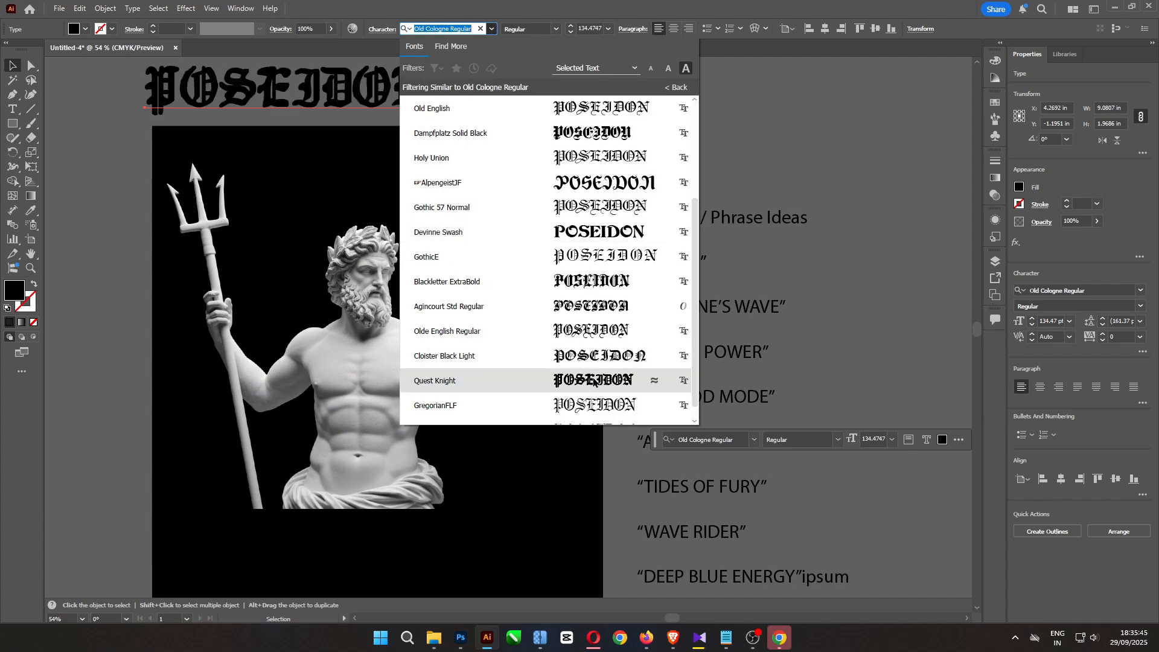
{"action": "scroll", "coordinate": [594, 382], "scroll_direction": "up", "scroll_amount": 3}
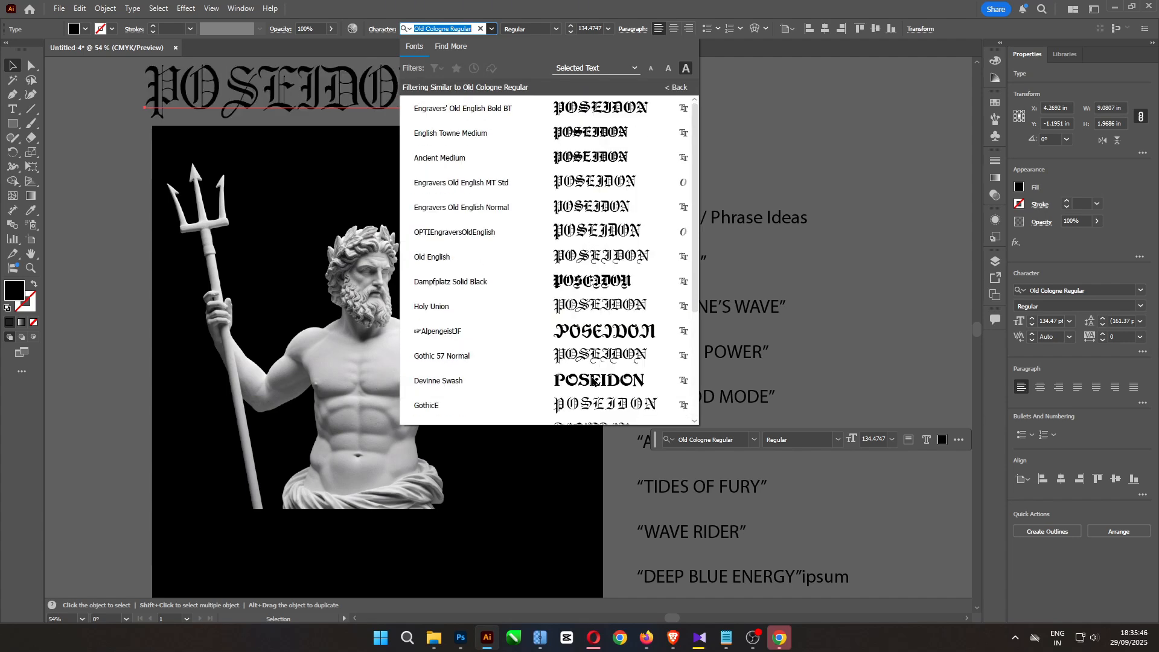
{"action": "left_click", "coordinate": [656, 332]}
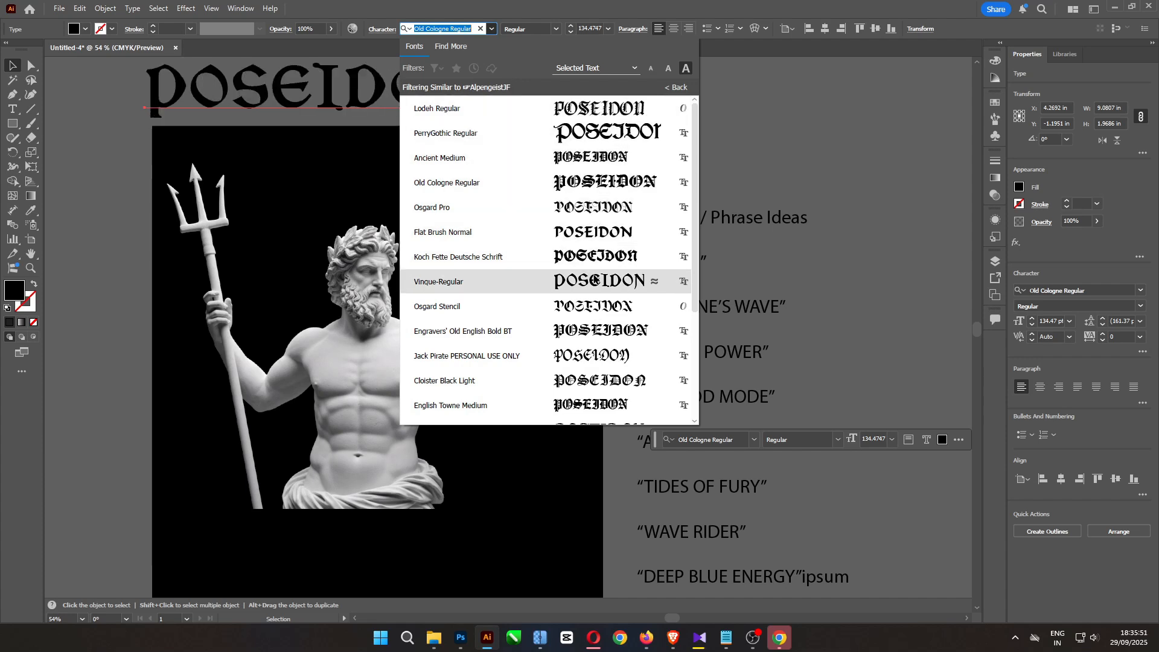
{"action": "left_click", "coordinate": [652, 283]}
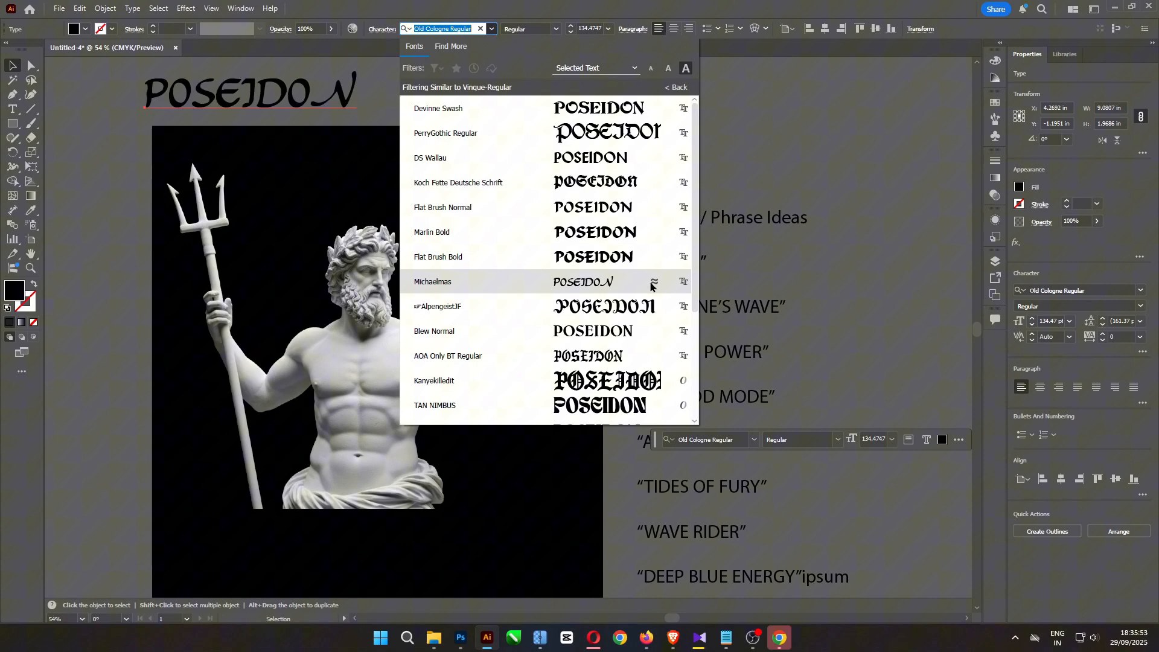
{"action": "left_click", "coordinate": [626, 360]}
Move the POSEIDON text onto the artboard over the trident's prongs and fill it white
{"action": "left_click_drag", "start_coordinate": [338, 89], "coordinate": [365, 188]}
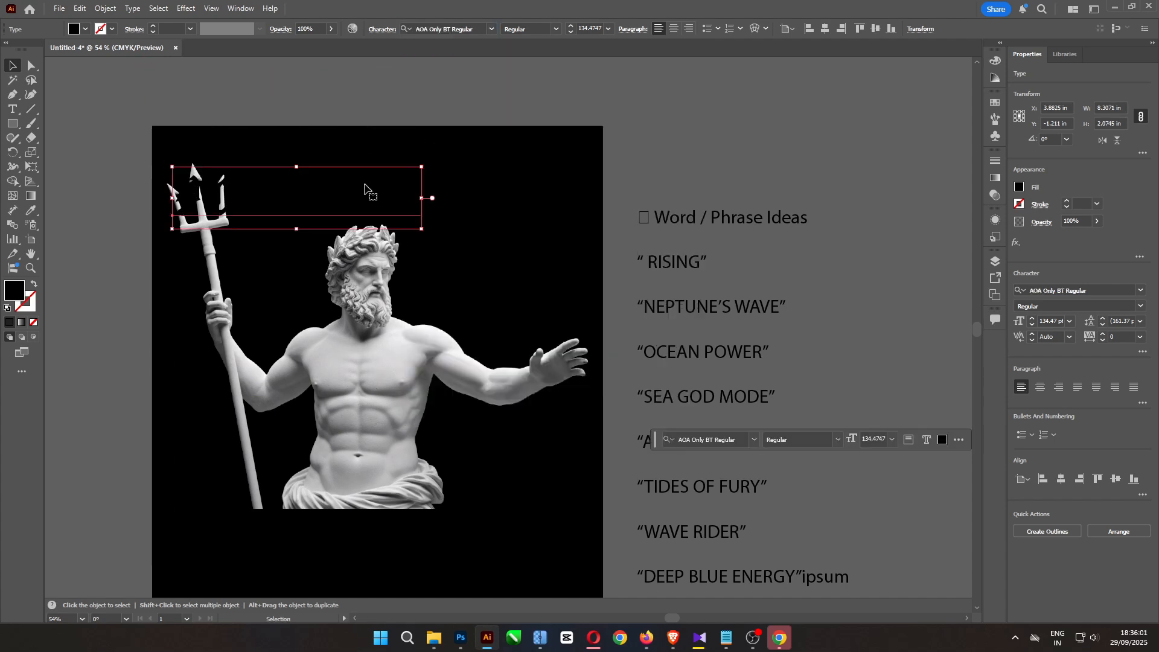
{"action": "left_click", "coordinate": [995, 61]}
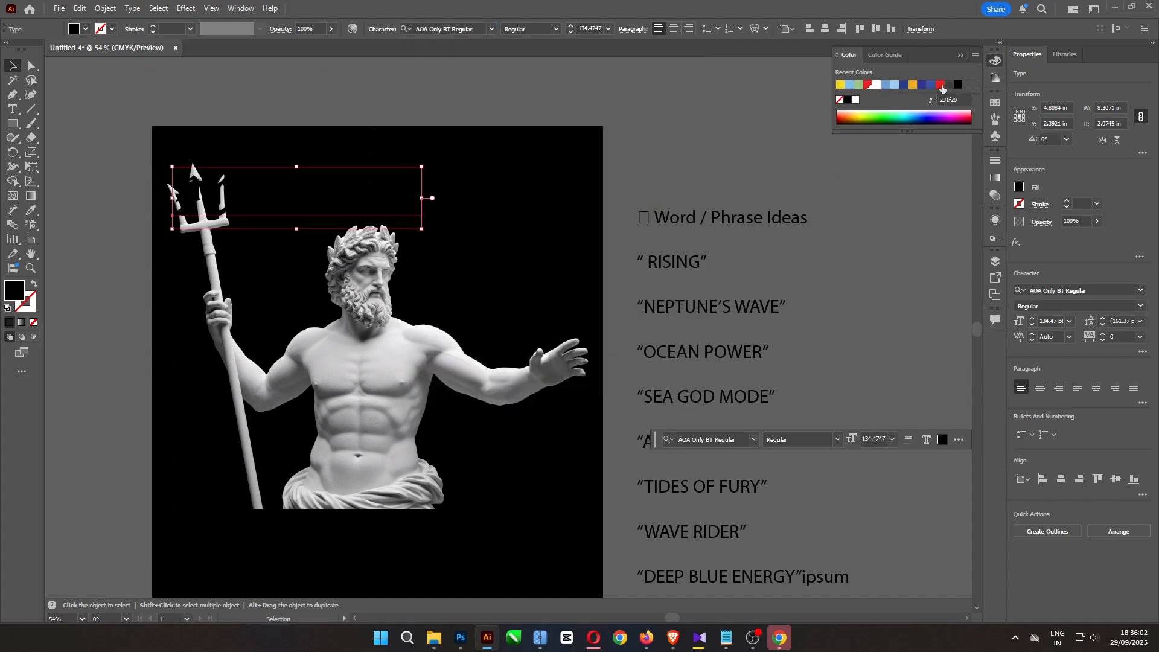
{"action": "left_click", "coordinate": [854, 101]}
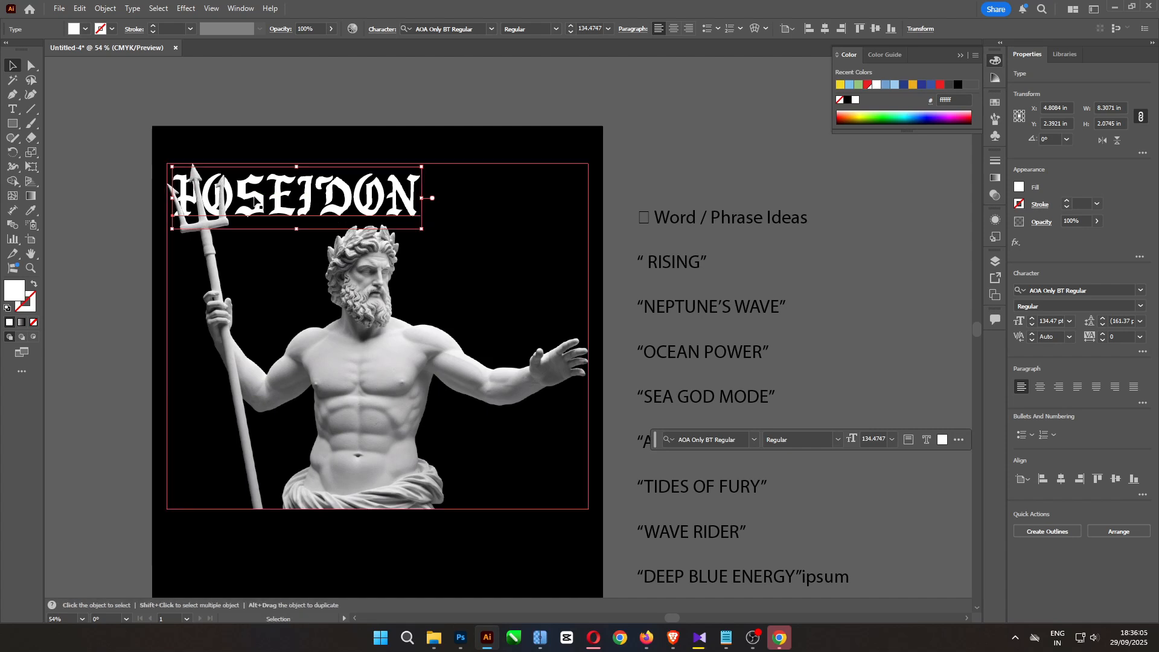
Scale the POSEIDON text to about 13.87 × 6.42 in and place it behind the statue near the artboard's upper edge
{"action": "left_click_drag", "start_coordinate": [422, 231], "coordinate": [590, 398]}
{"action": "left_click_drag", "start_coordinate": [380, 272], "coordinate": [391, 334]}
{"action": "mouse_move", "coordinate": [403, 216]}
{"action": "left_mouse_down"}
{"action": "mouse_move", "coordinate": [406, 228]}
{"action": "mouse_move", "coordinate": [406, 211]}
{"action": "left_mouse_up"}
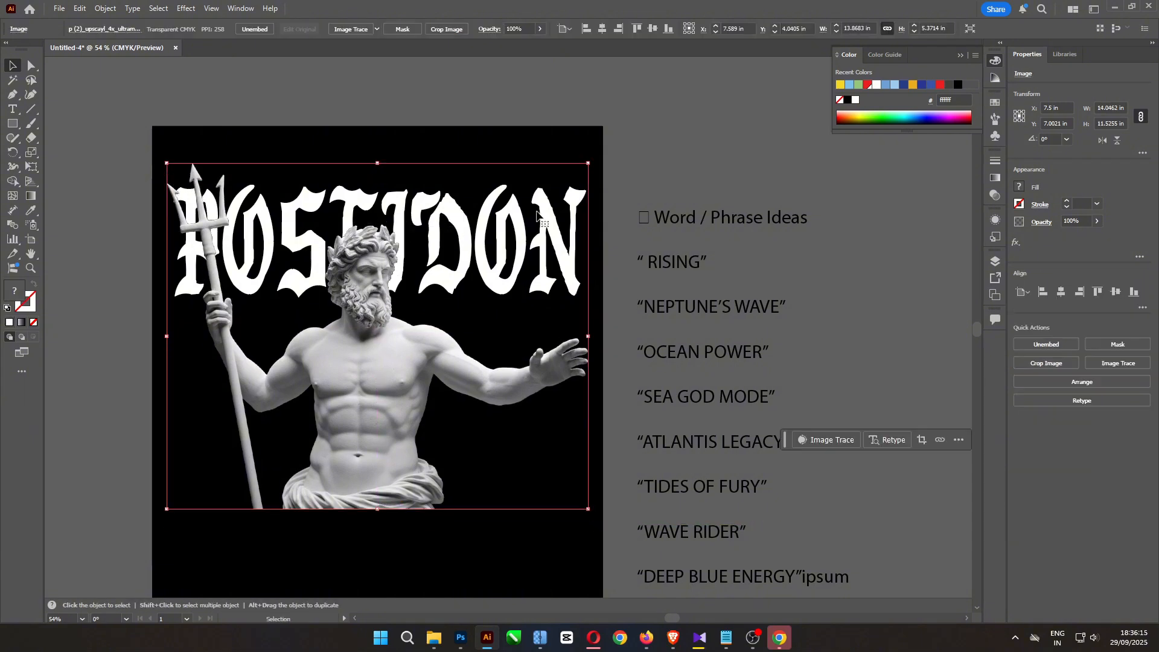
{"action": "left_click_drag", "start_coordinate": [551, 224], "coordinate": [537, 186]}
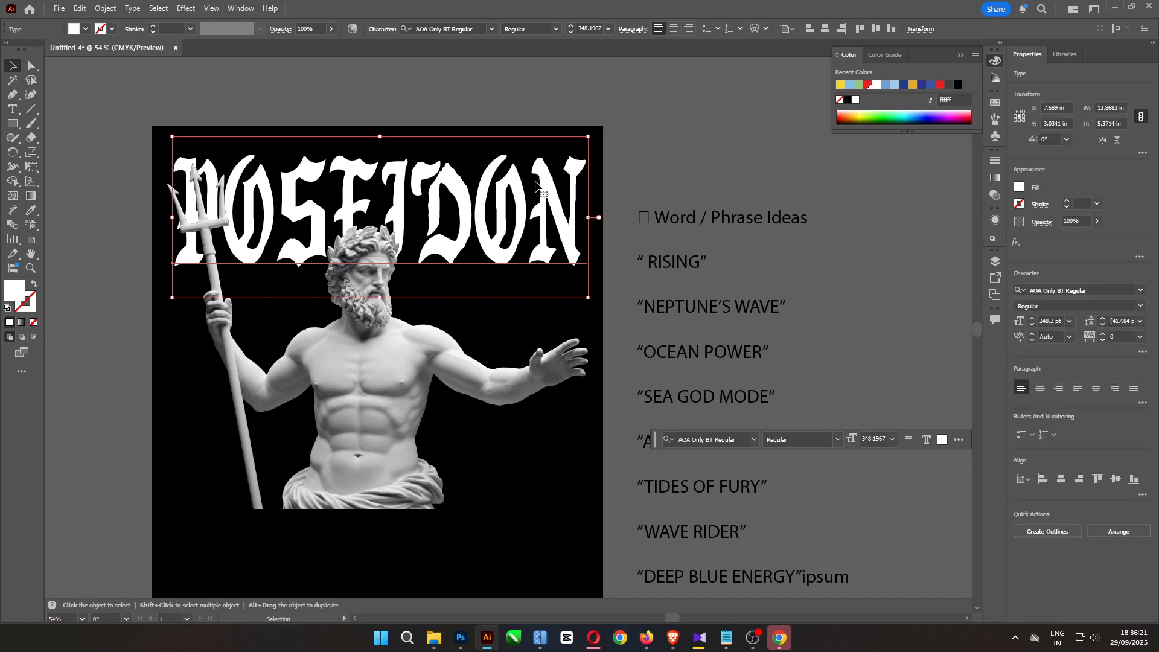
{"action": "left_click_drag", "start_coordinate": [383, 300], "coordinate": [383, 332]}
Duplicate the POSEIDON text straight below the original and convert the copy to outlines
{"action": "left_click_drag", "start_coordinate": [439, 277], "coordinate": [440, 404]}
{"action": "right_click", "coordinate": [439, 405]}
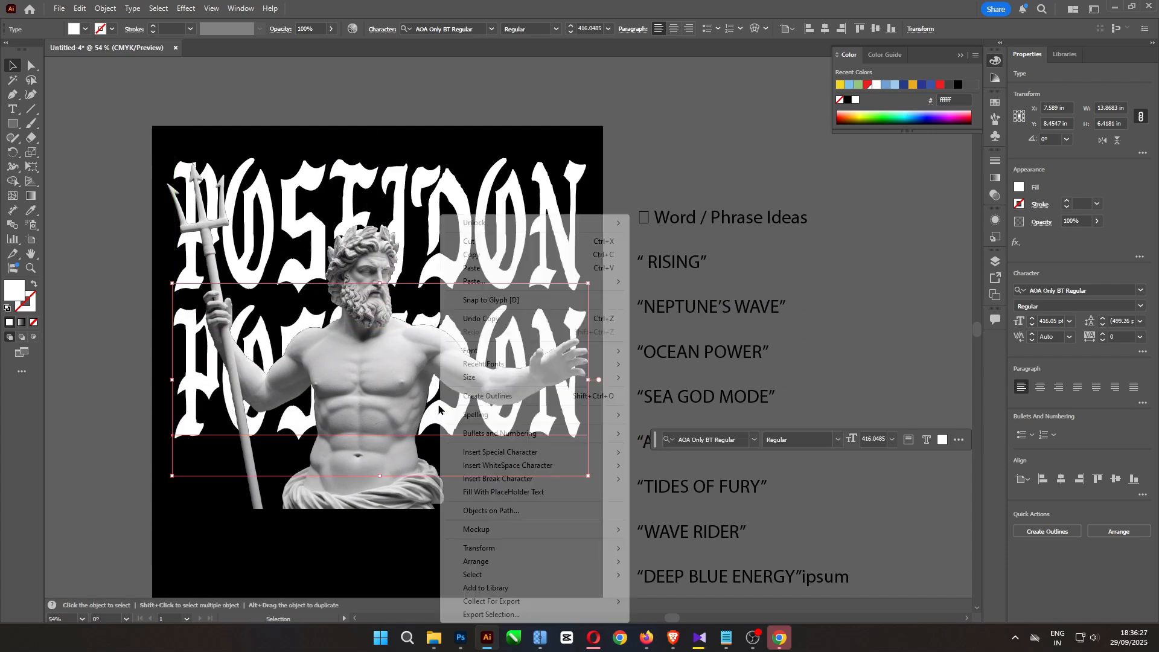
{"action": "left_click", "coordinate": [493, 396]}
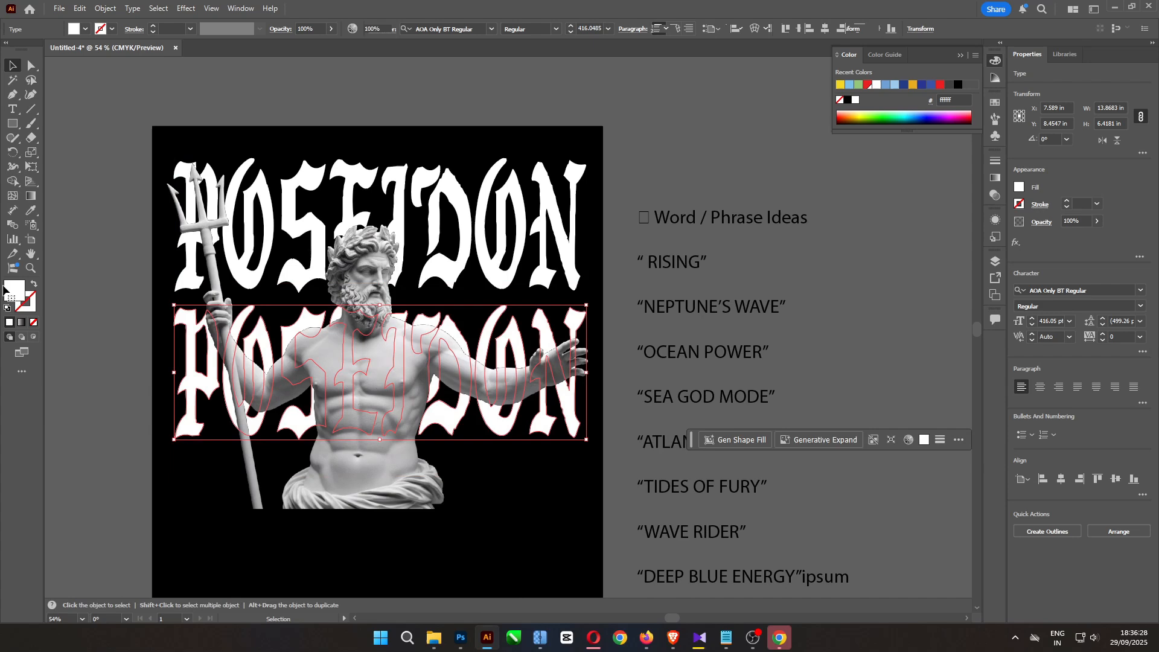
Give the lower POSEIDON lettering no fill and a 3 pt white stroke
{"action": "left_click", "coordinate": [34, 285]}
{"action": "left_click", "coordinate": [154, 29]}
{"action": "left_click", "coordinate": [154, 29]}
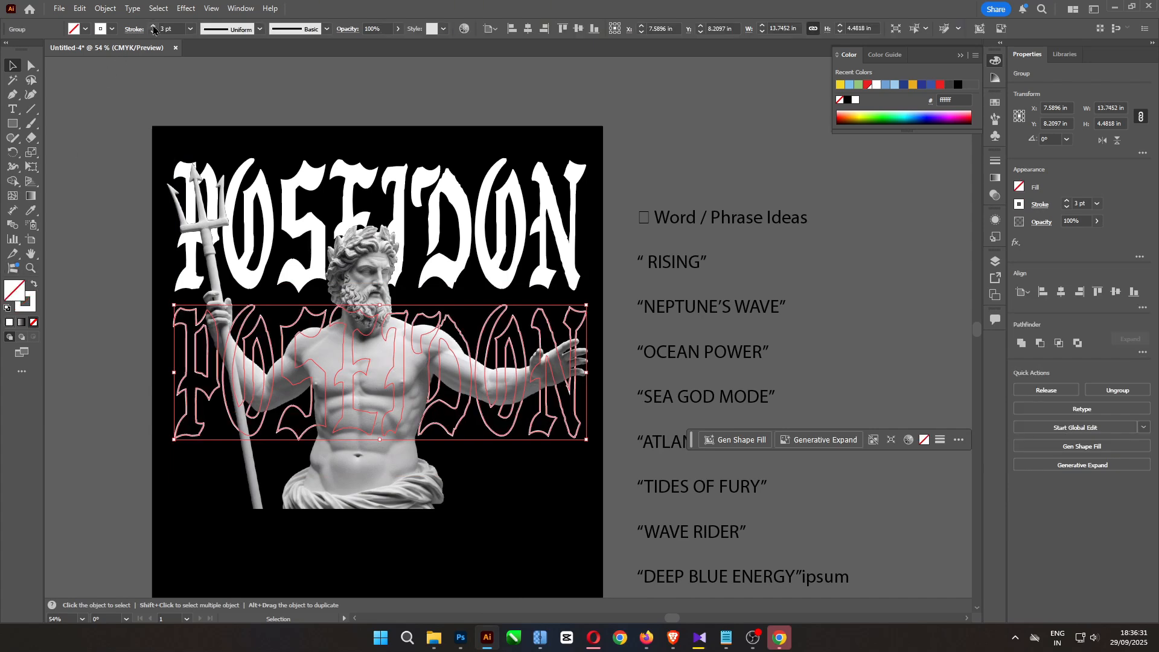
{"action": "left_click", "coordinate": [134, 80]}
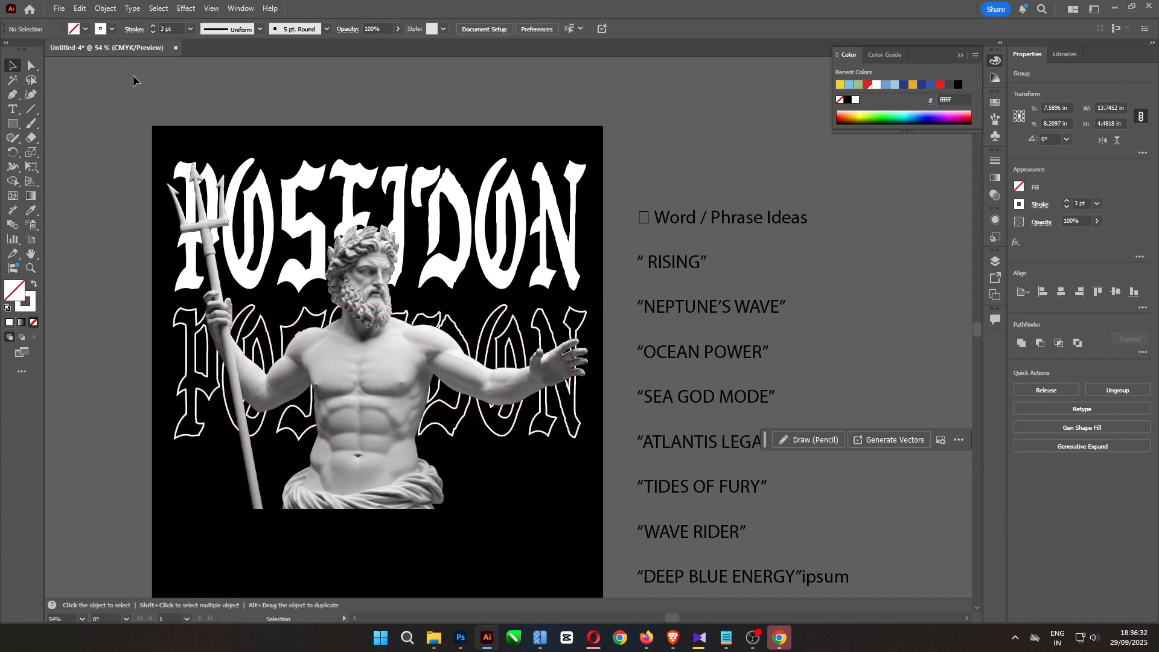
Convert the upper POSEIDON text on the artboard to outlines, keeping an editable duplicate outside the artboard above the phrase list
{"action": "left_click", "coordinate": [466, 257]}
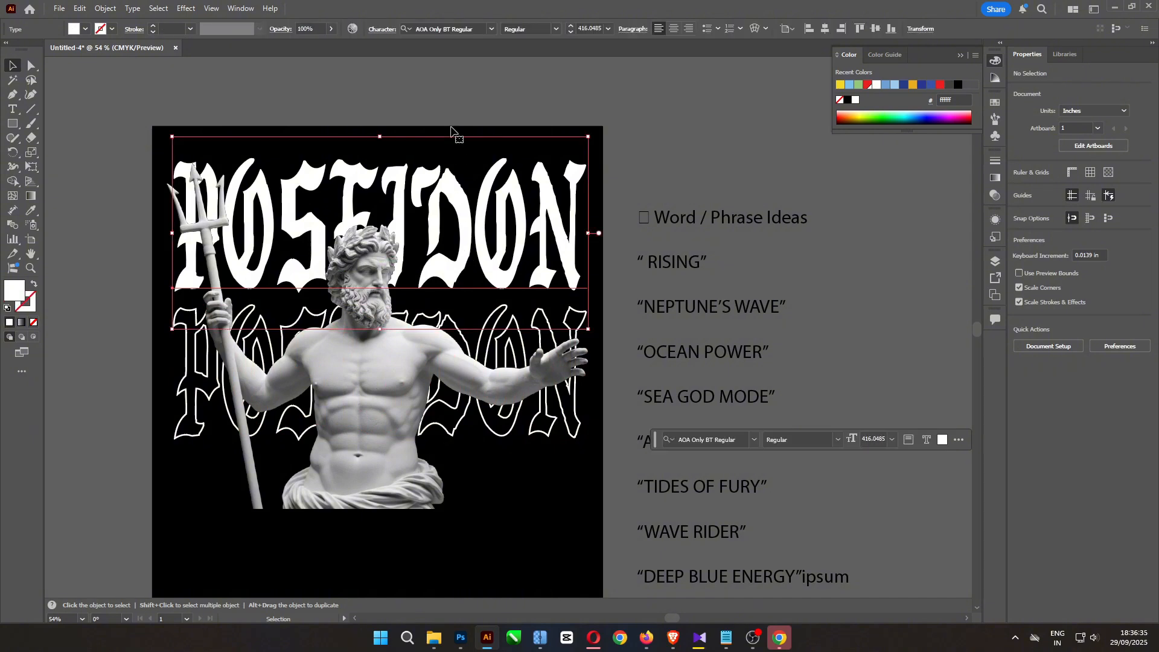
{"action": "left_click_drag", "start_coordinate": [439, 110], "coordinate": [439, 101]}
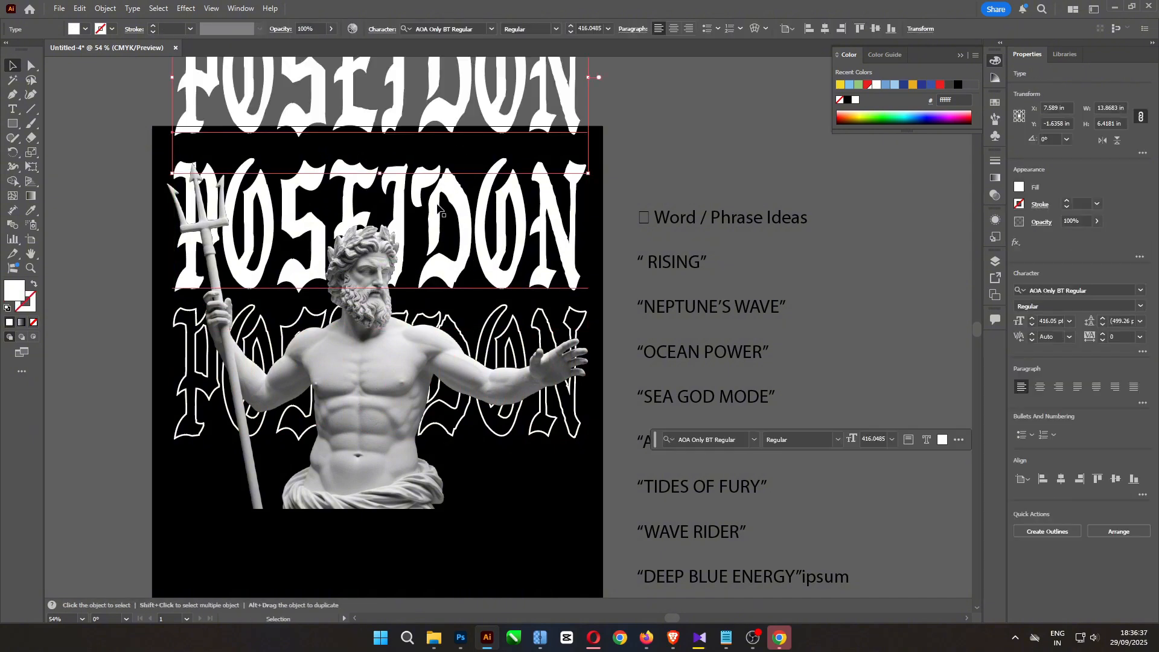
{"action": "right_click", "coordinate": [460, 242]}
{"action": "left_click", "coordinate": [522, 396]}
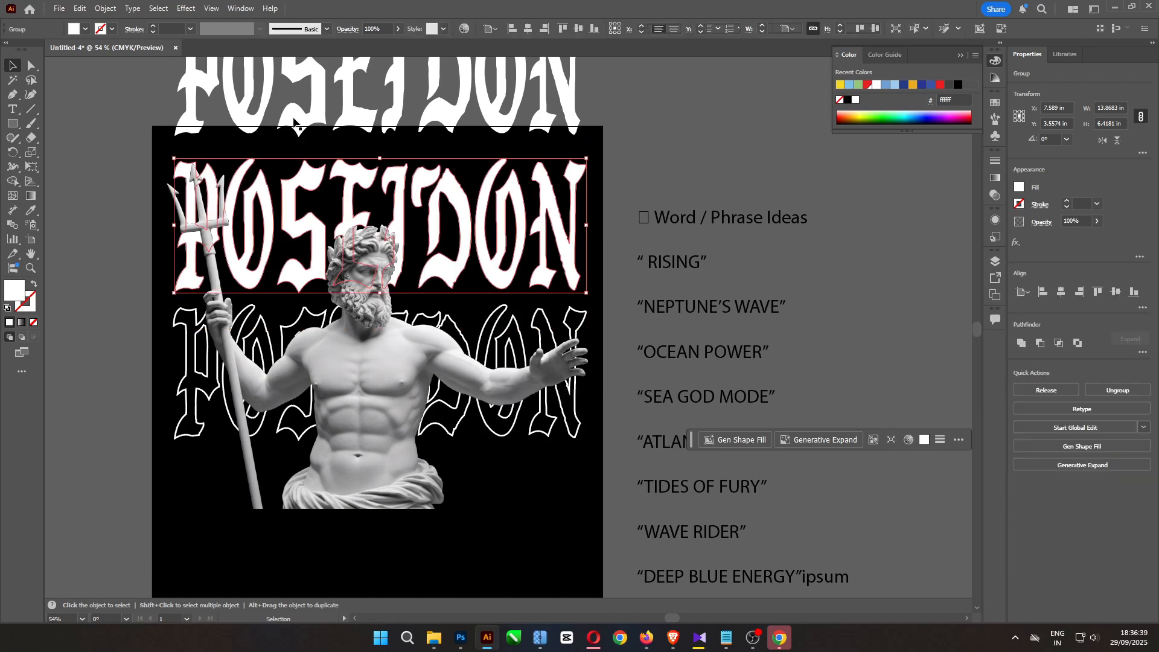
{"action": "left_click_drag", "start_coordinate": [252, 119], "coordinate": [704, 133]}
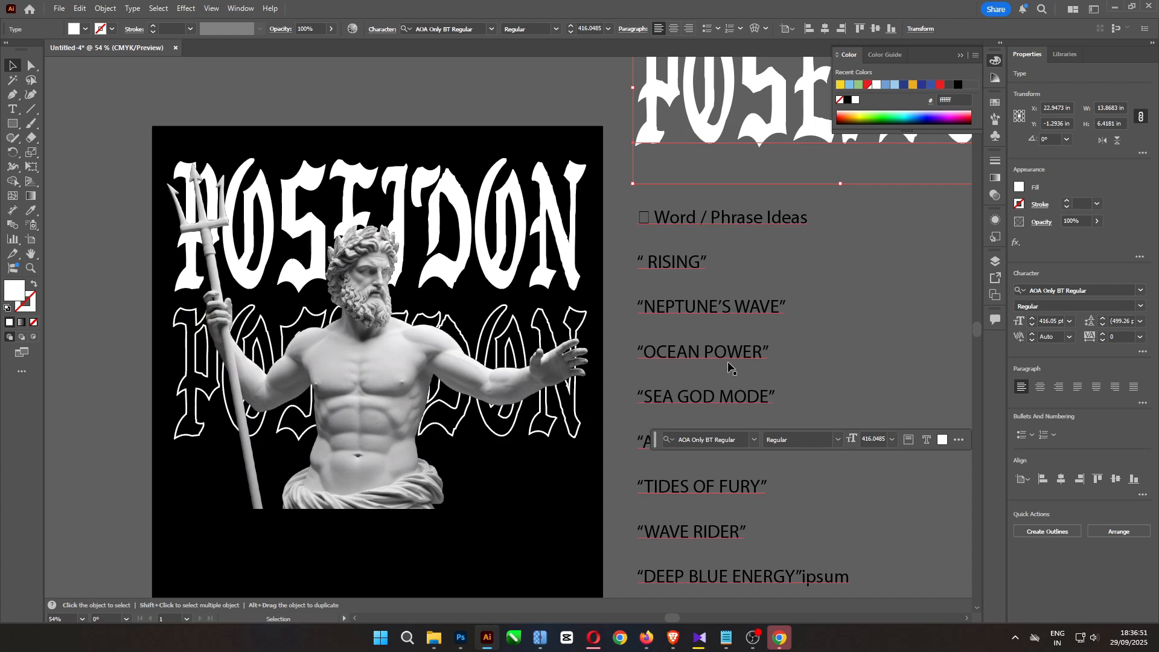
Copy the phrase ATLANTIS LEGACY from the phrase list into a separate text object above the artboard's upper-left corner
{"action": "left_click_drag", "start_coordinate": [689, 399], "coordinate": [694, 312]}
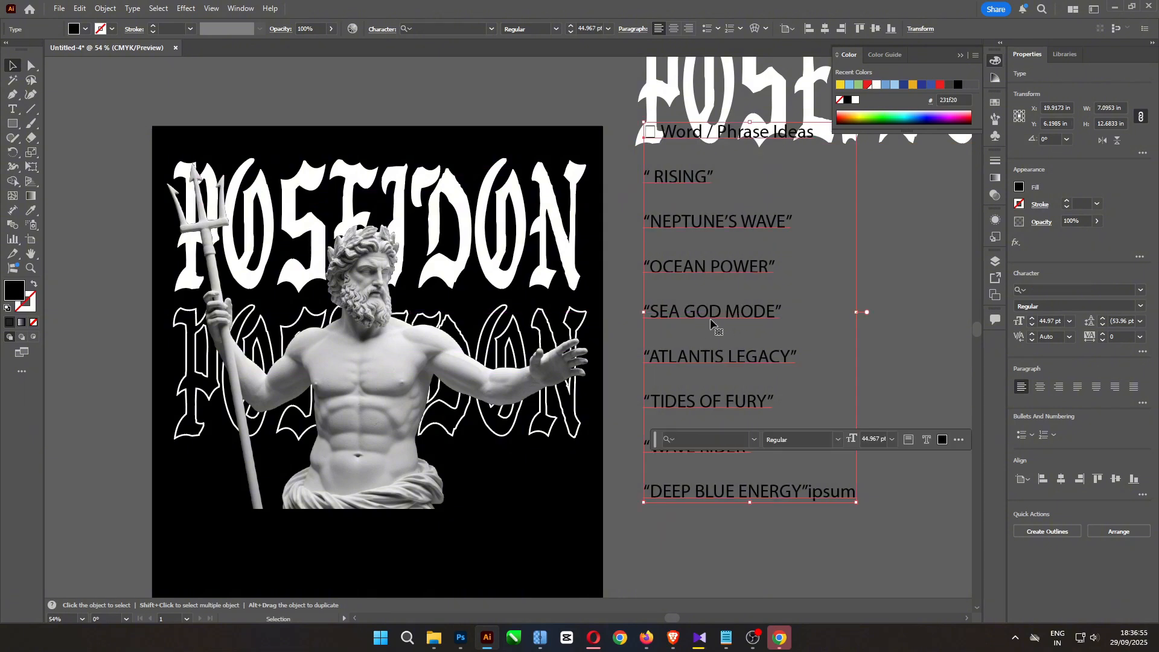
{"action": "double_click", "coordinate": [671, 315]}
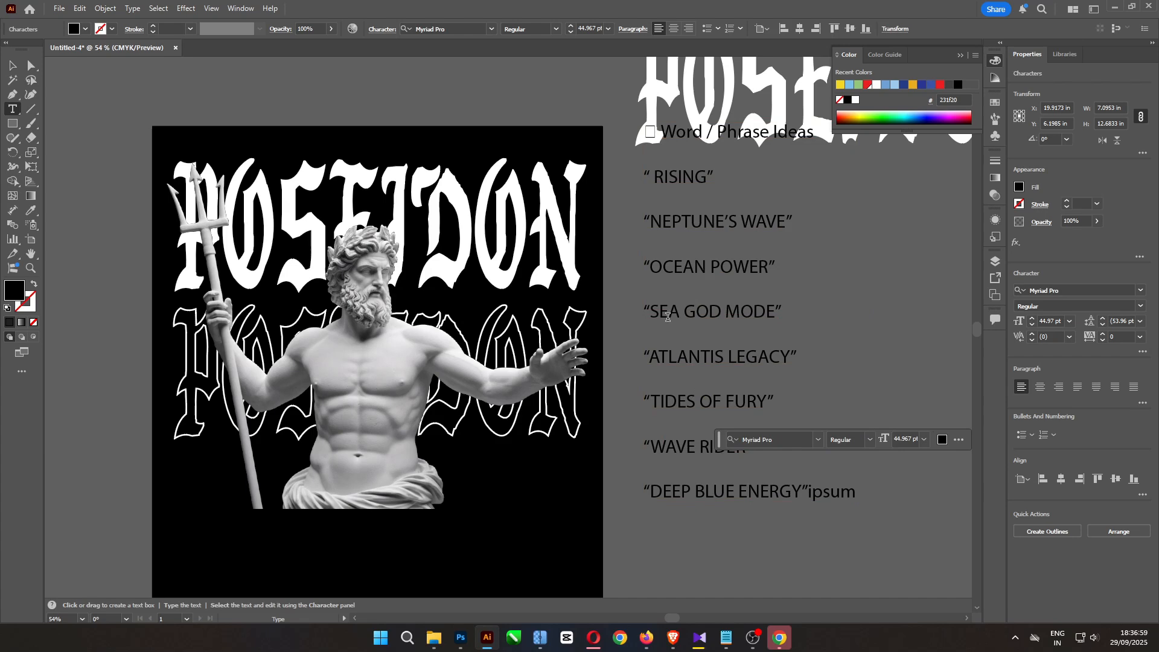
{"action": "left_click_drag", "start_coordinate": [650, 358], "coordinate": [759, 361]}
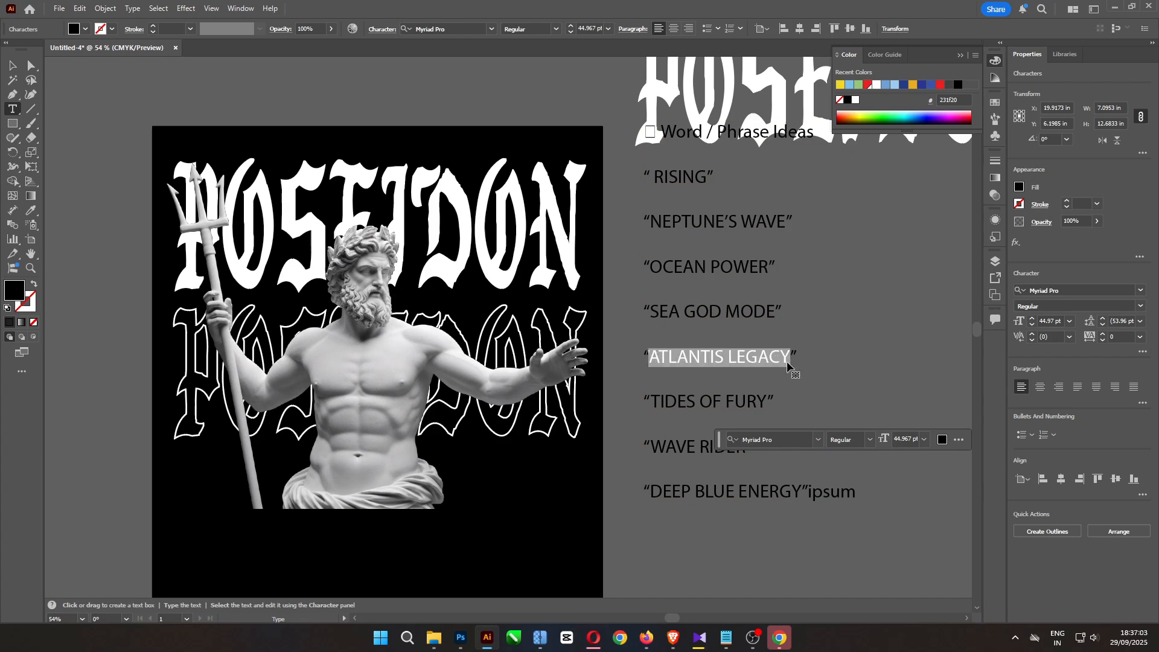
{"action": "key", "text": "ctrl+c"}
{"action": "left_click", "coordinate": [139, 97]}
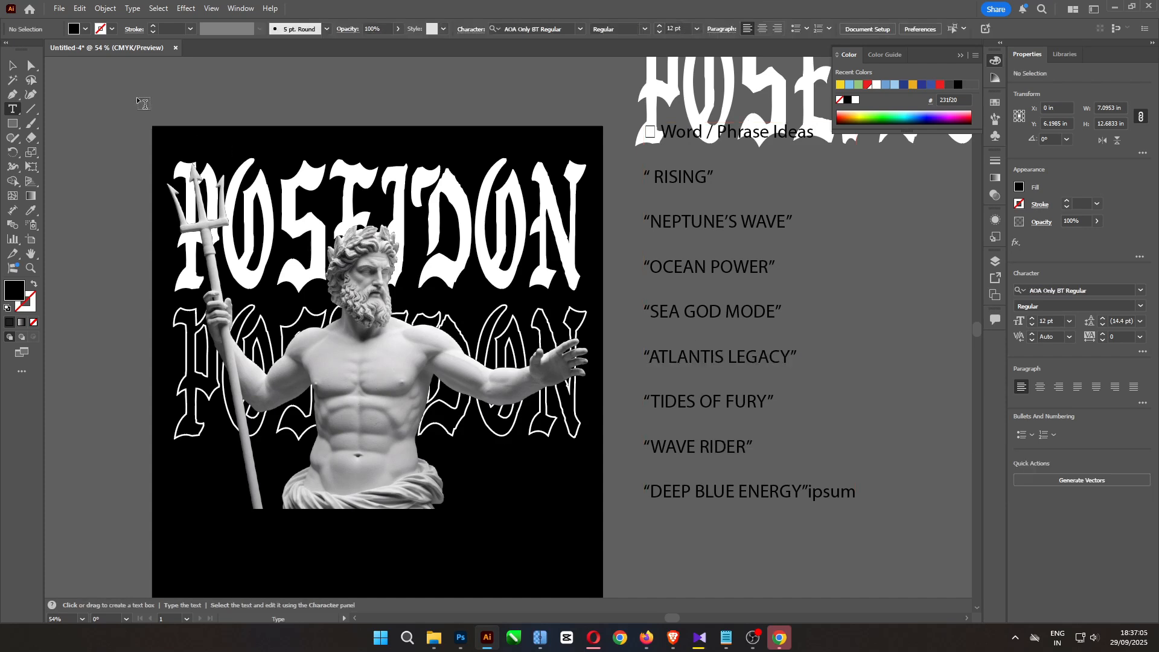
{"action": "key", "text": "ctrl+v"}
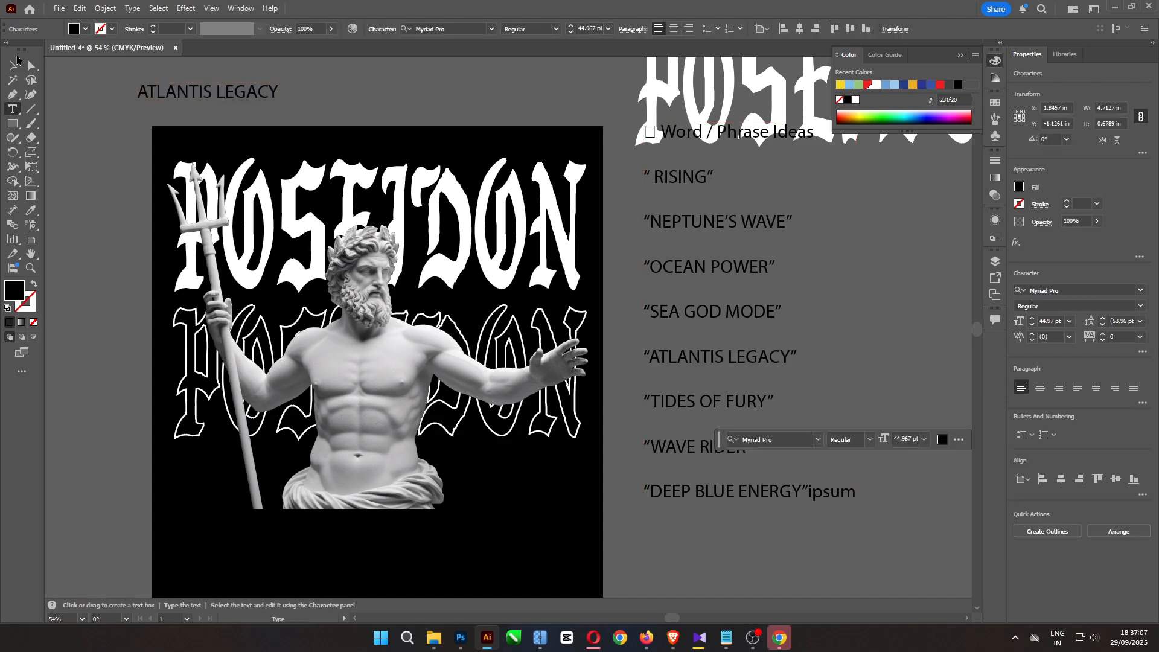
Enlarge the ATLANTIS LEGACY text to about 113 pt and set its font to Vinque-Regular
{"action": "left_click", "coordinate": [13, 67]}
{"action": "left_click_drag", "start_coordinate": [281, 106], "coordinate": [490, 123]}
{"action": "left_click", "coordinate": [492, 28]}
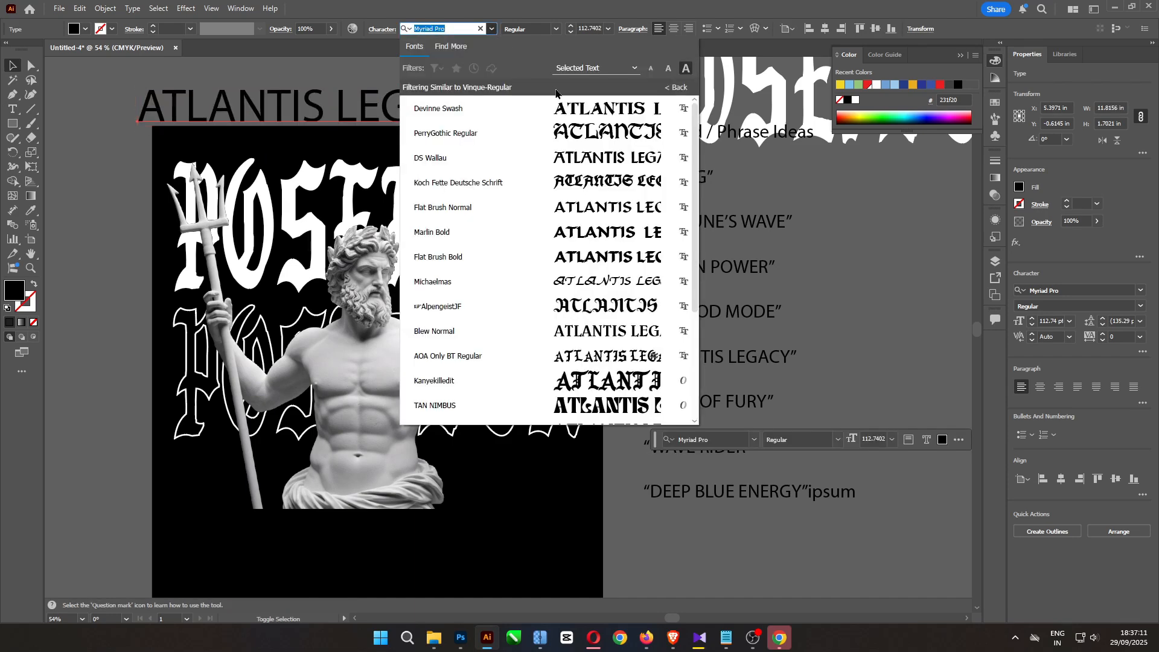
{"action": "left_click", "coordinate": [595, 207]}
{"action": "left_click_drag", "start_coordinate": [385, 103], "coordinate": [347, 98]}
{"action": "left_click", "coordinate": [480, 30]}
{"action": "left_click", "coordinate": [491, 29]}
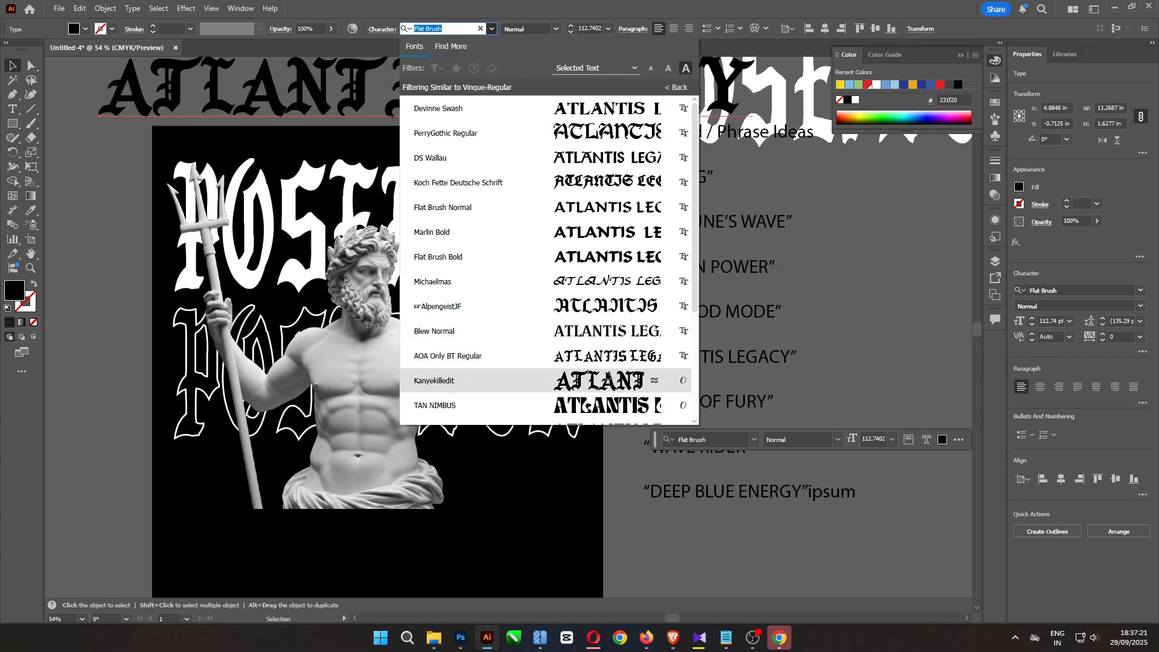
{"action": "left_click", "coordinate": [654, 137]}
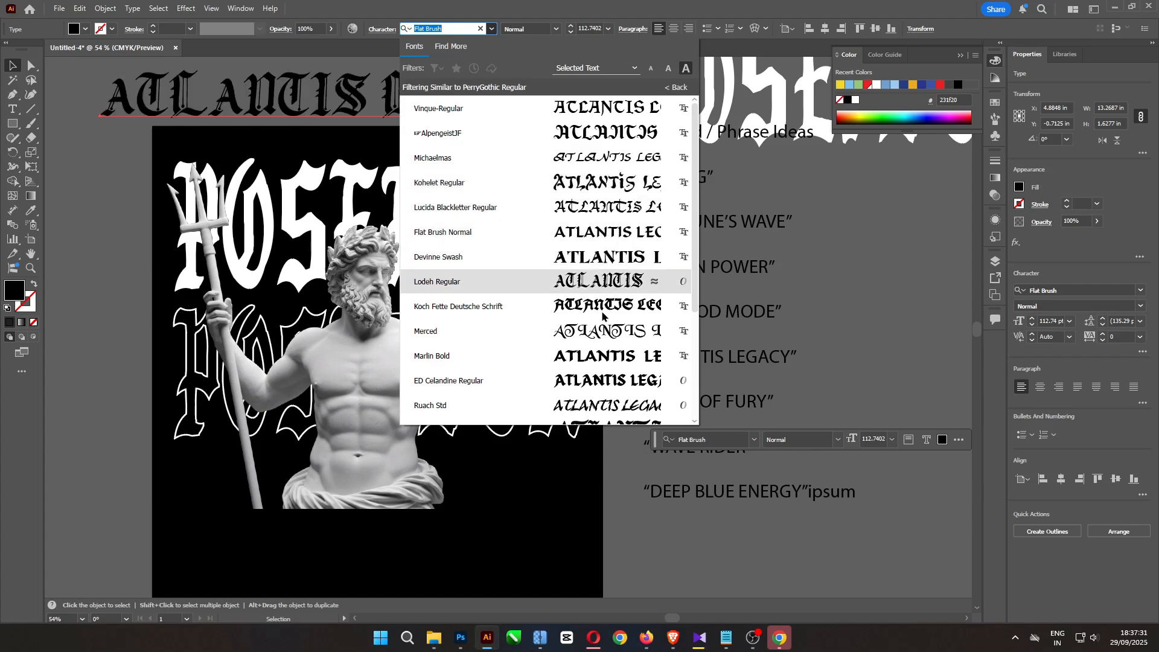
{"action": "scroll", "coordinate": [609, 376], "scroll_direction": "down", "scroll_amount": 5}
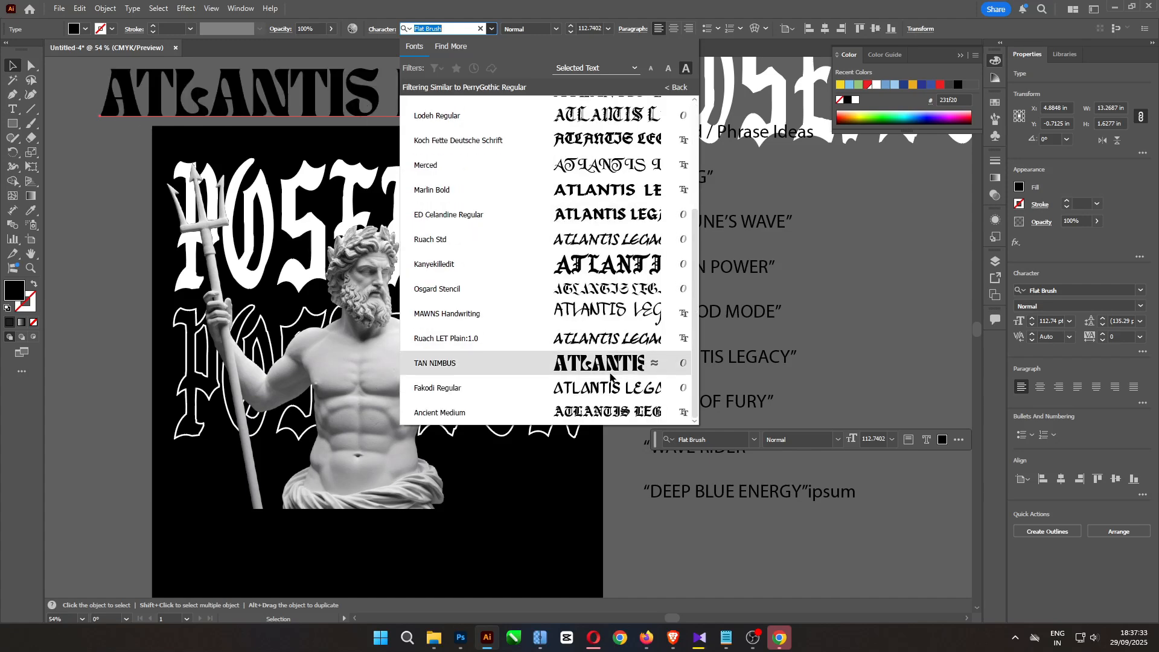
{"action": "scroll", "coordinate": [609, 371], "scroll_direction": "up", "scroll_amount": 5}
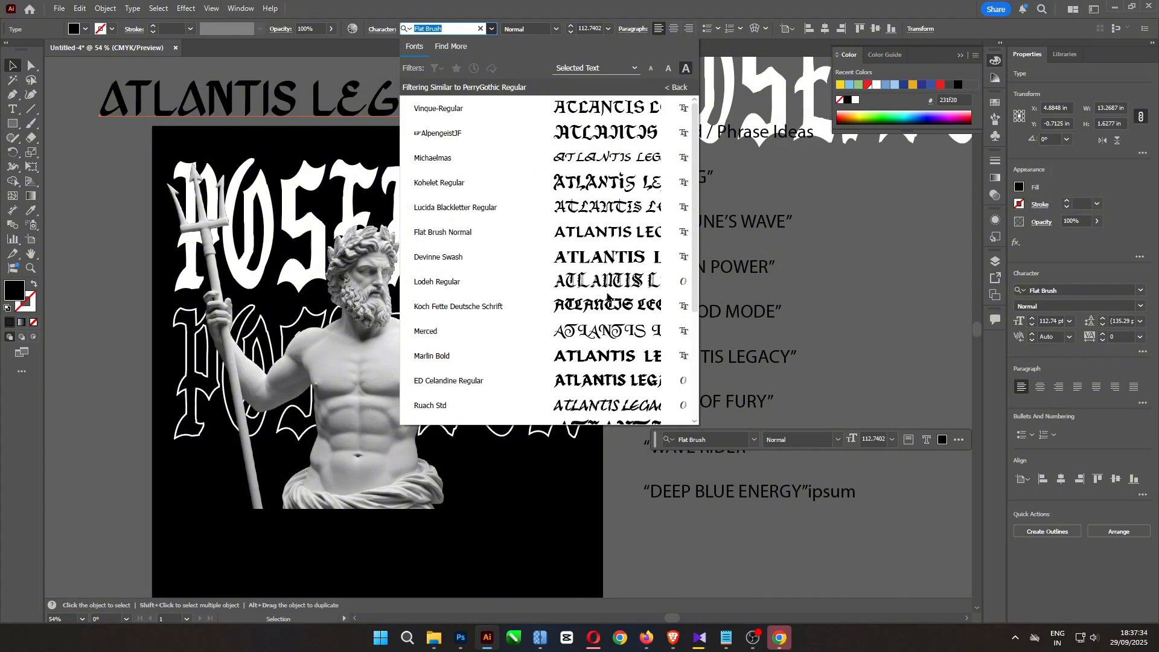
{"action": "left_click", "coordinate": [593, 121]}
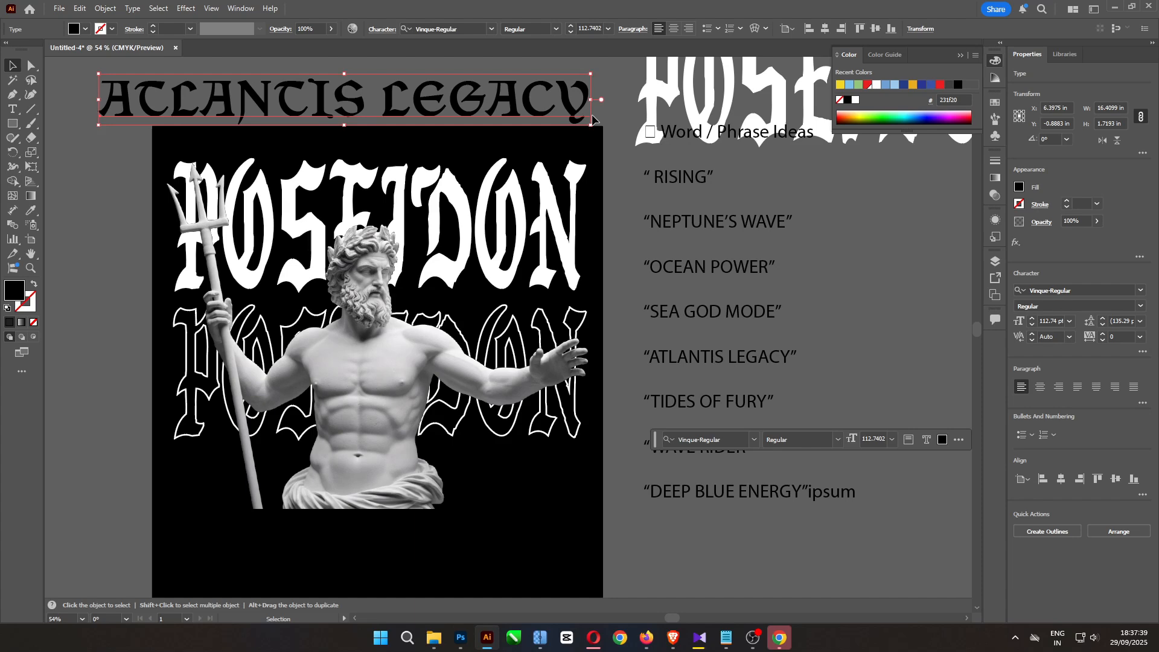
Make the ATLANTIS LEGACY text white, scale it to about 13.75 in wide and place it below the statue
{"action": "left_click_drag", "start_coordinate": [413, 86], "coordinate": [490, 465]}
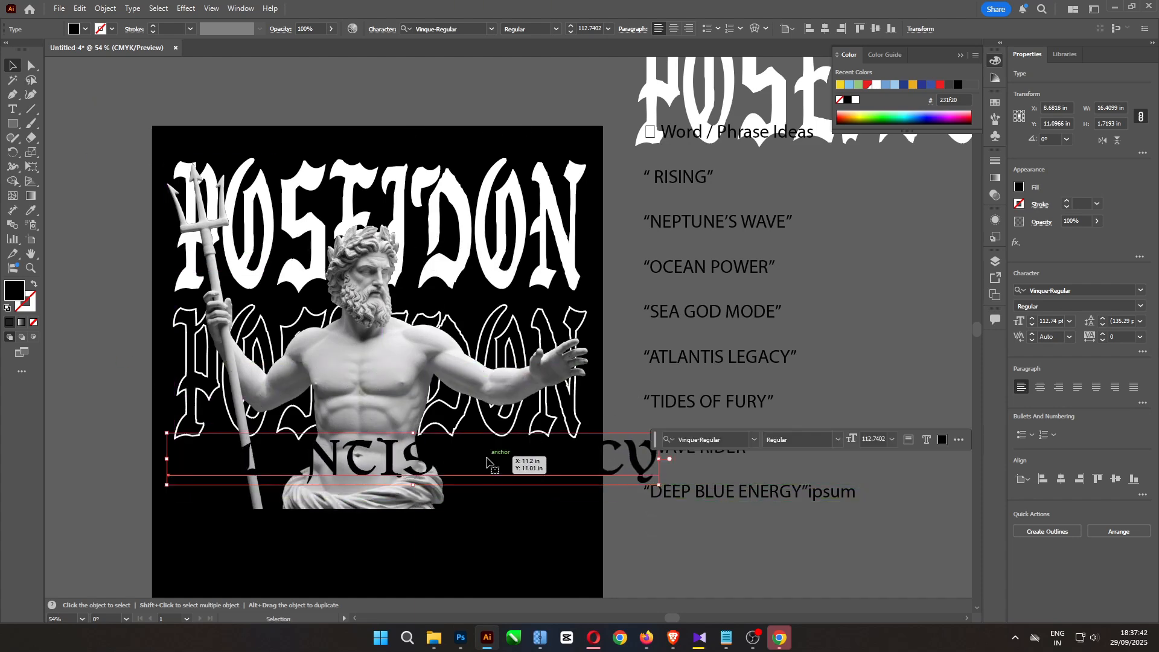
{"action": "left_click", "coordinate": [855, 101]}
{"action": "left_click_drag", "start_coordinate": [661, 461], "coordinate": [590, 459]}
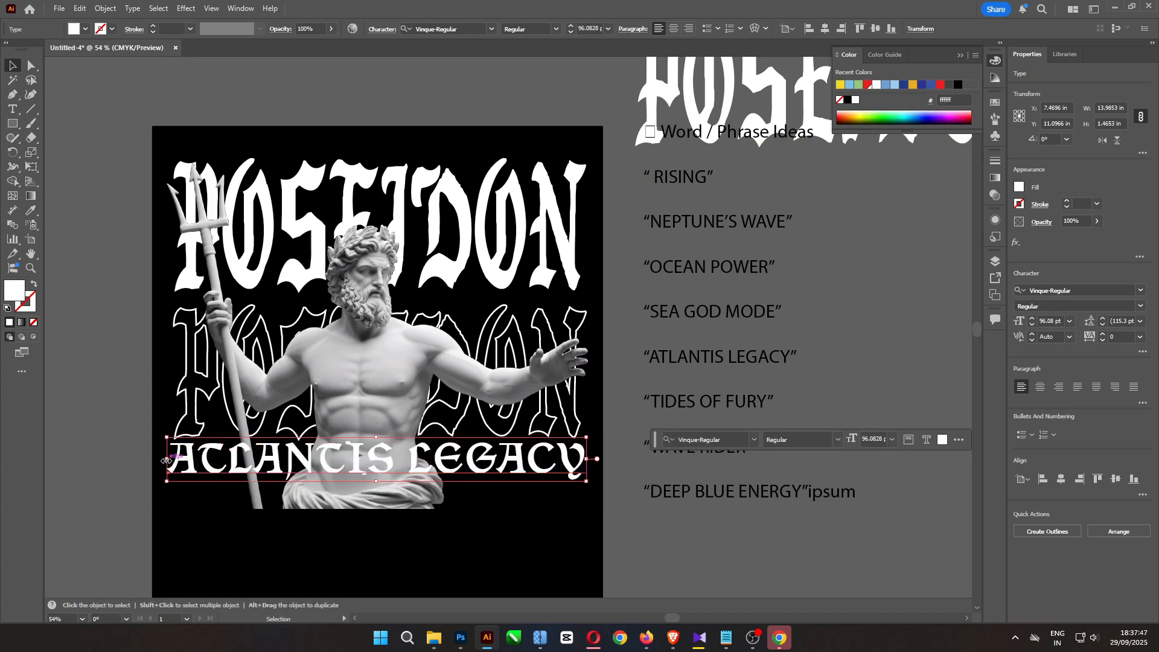
{"action": "left_click_drag", "start_coordinate": [166, 460], "coordinate": [174, 461]}
{"action": "left_click_drag", "start_coordinate": [425, 479], "coordinate": [439, 383]}
{"action": "left_click_drag", "start_coordinate": [439, 383], "coordinate": [424, 476]}
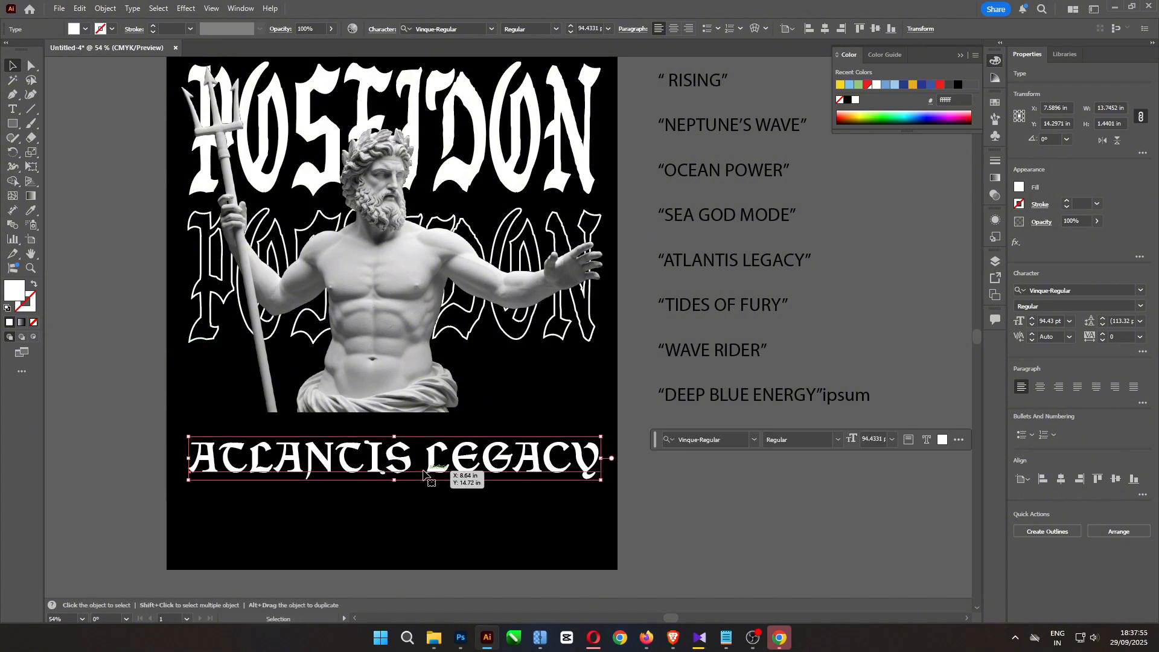
Draw a horizontal line about 13.3 in long at the statue's base with no fill and a 15 pt white stroke
{"action": "key", "text": "p"}
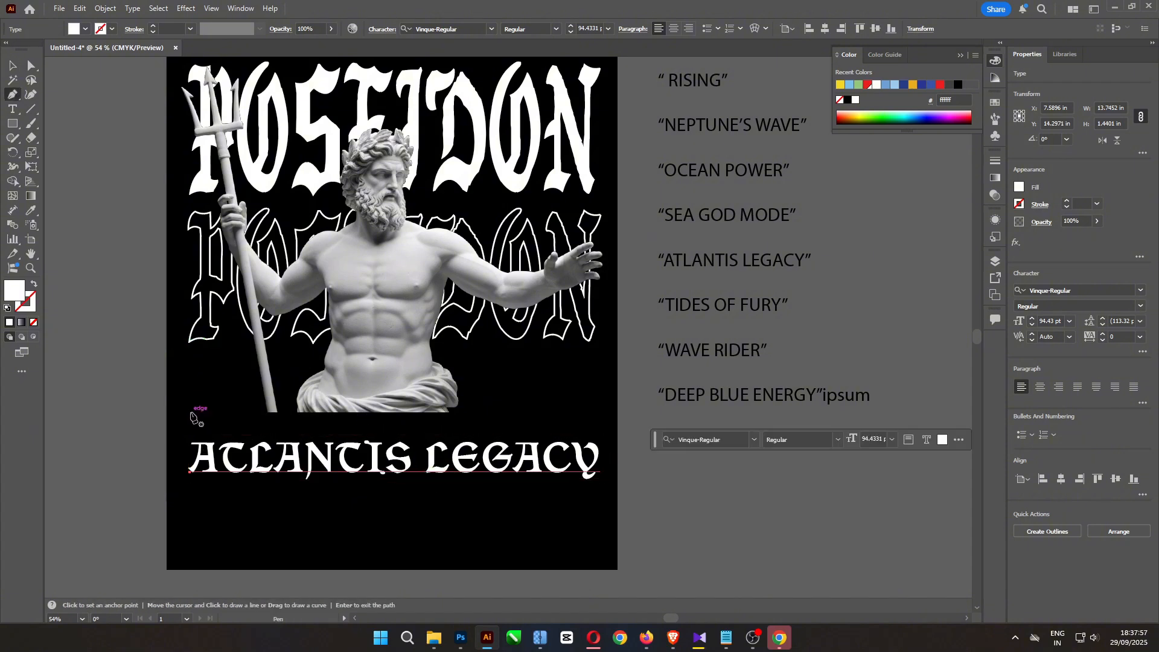
{"action": "left_click", "coordinate": [193, 411]}
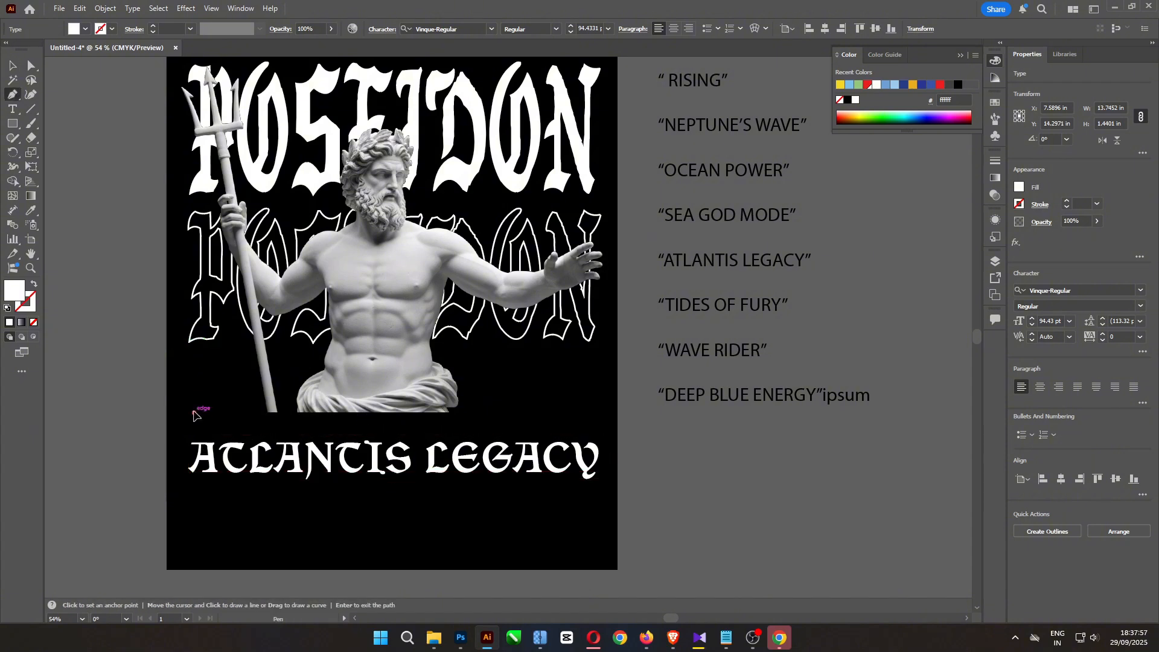
{"action": "left_click", "coordinate": [593, 441], "text": "shift"}
{"action": "key", "text": "ctrl+g"}
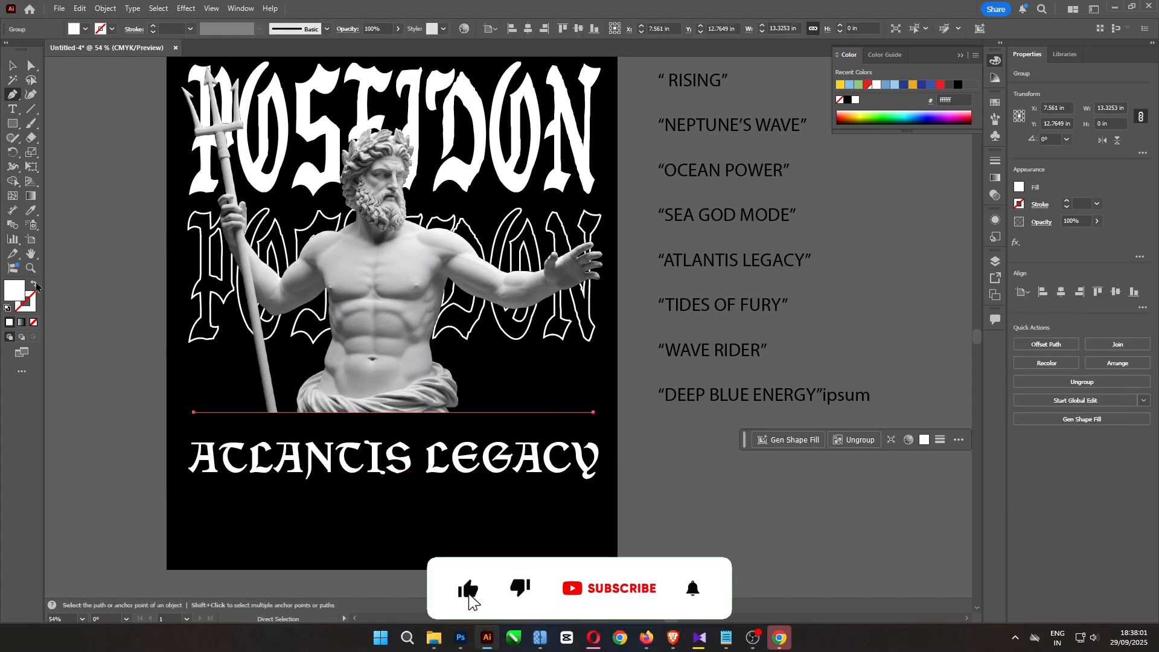
{"action": "key", "text": "shift+x"}
{"action": "left_click", "coordinate": [153, 26]}
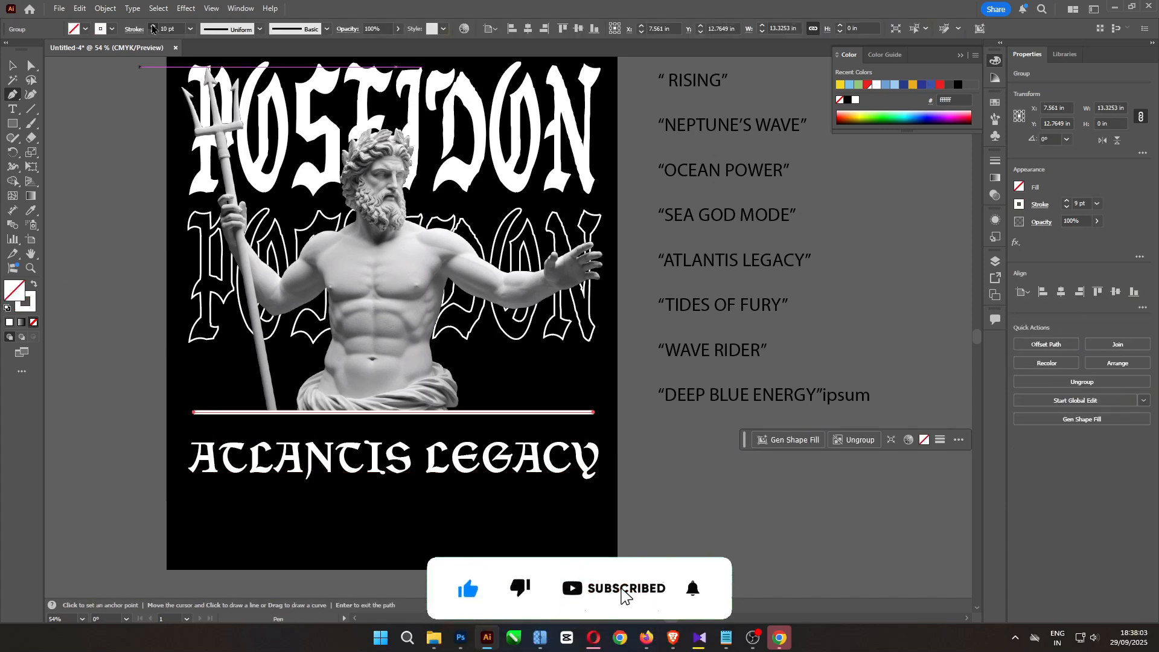
{"action": "left_click", "coordinate": [153, 27]}
Duplicate the white line straight below the original and set the copy's stroke to 8 pt
{"action": "key", "text": "v"}
{"action": "left_click_drag", "start_coordinate": [481, 415], "coordinate": [481, 425]}
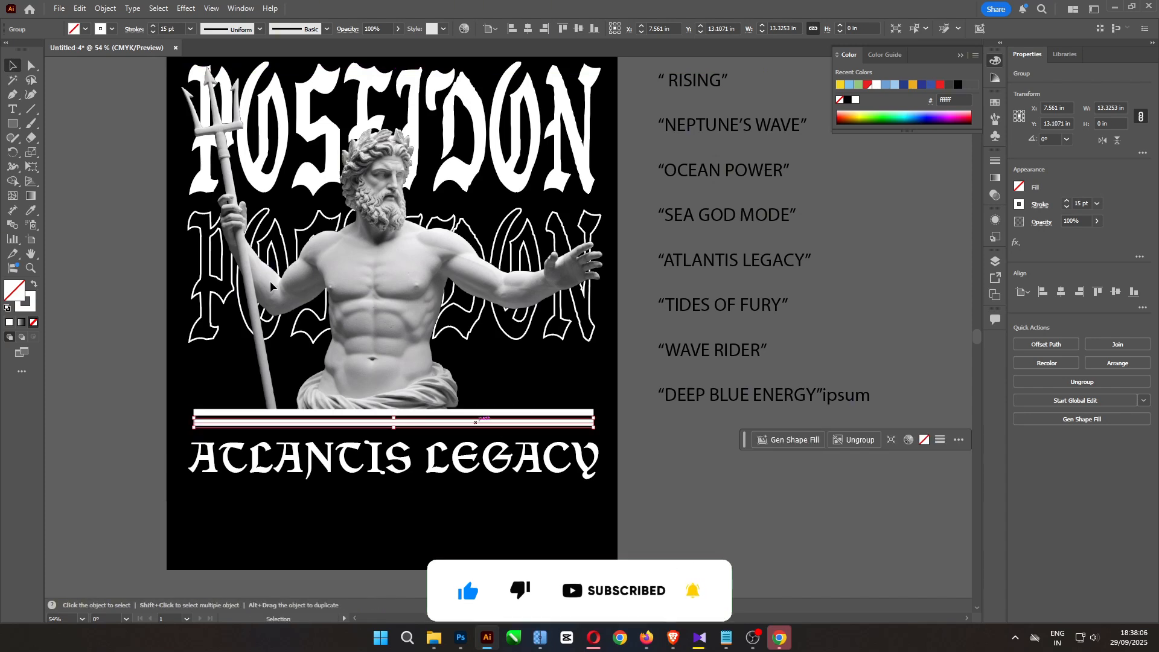
{"action": "left_click", "coordinate": [153, 31]}
{"action": "left_click", "coordinate": [153, 31]}
{"action": "left_click", "coordinate": [152, 31]}
{"action": "left_click", "coordinate": [153, 32]}
{"action": "left_click", "coordinate": [152, 32]}
{"action": "left_click", "coordinate": [153, 32]}
{"action": "left_click", "coordinate": [152, 31]}
{"action": "left_click", "coordinate": [138, 229]}
Duplicate the 8 pt line below itself, just above ATLANTIS LEGACY, and set the copy's stroke to 4 pt
{"action": "scroll", "coordinate": [483, 393], "scroll_direction": "up", "scroll_amount": 4}
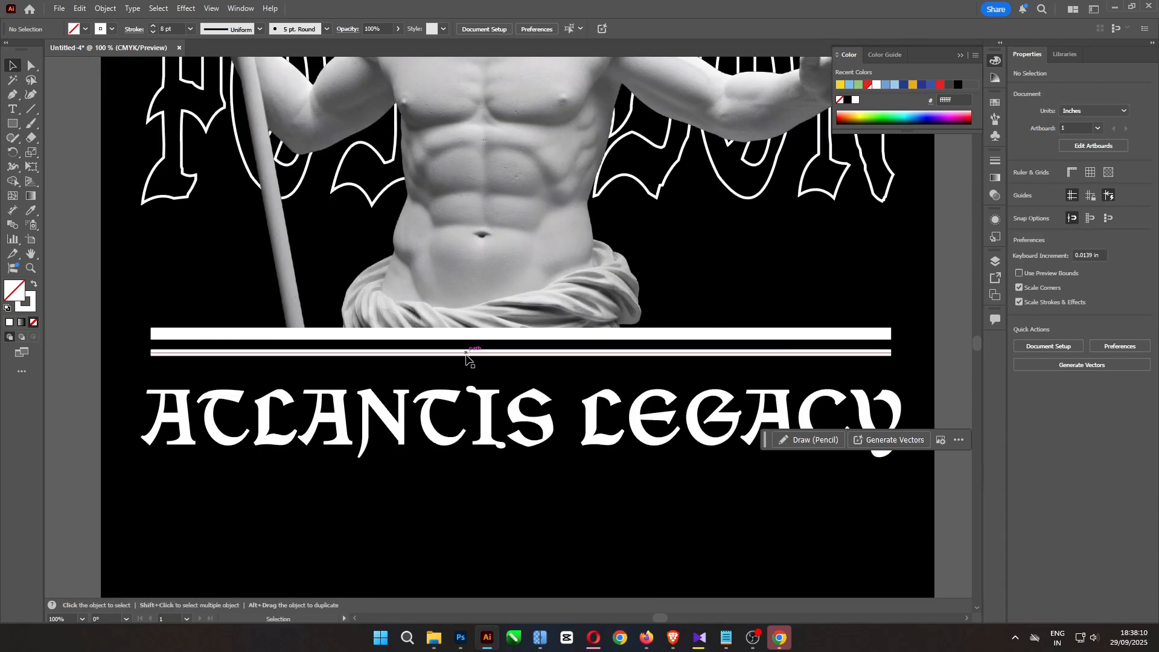
{"action": "left_click_drag", "start_coordinate": [465, 356], "coordinate": [466, 372]}
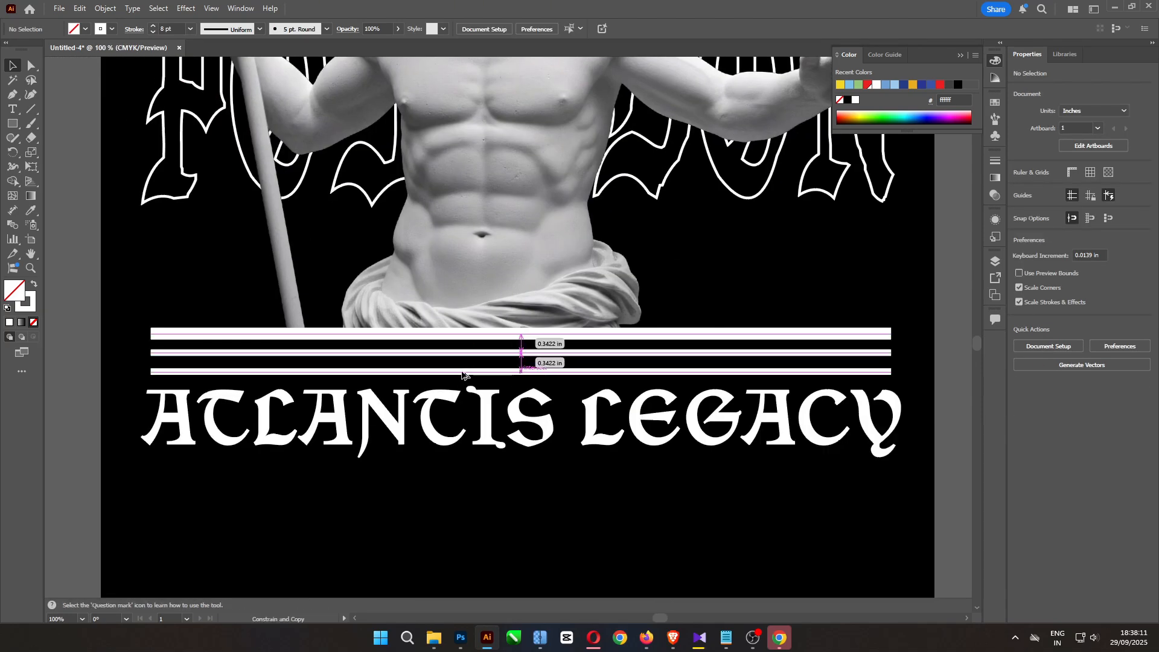
{"action": "left_click", "coordinate": [152, 32]}
{"action": "left_click", "coordinate": [153, 32]}
{"action": "left_click", "coordinate": [152, 32]}
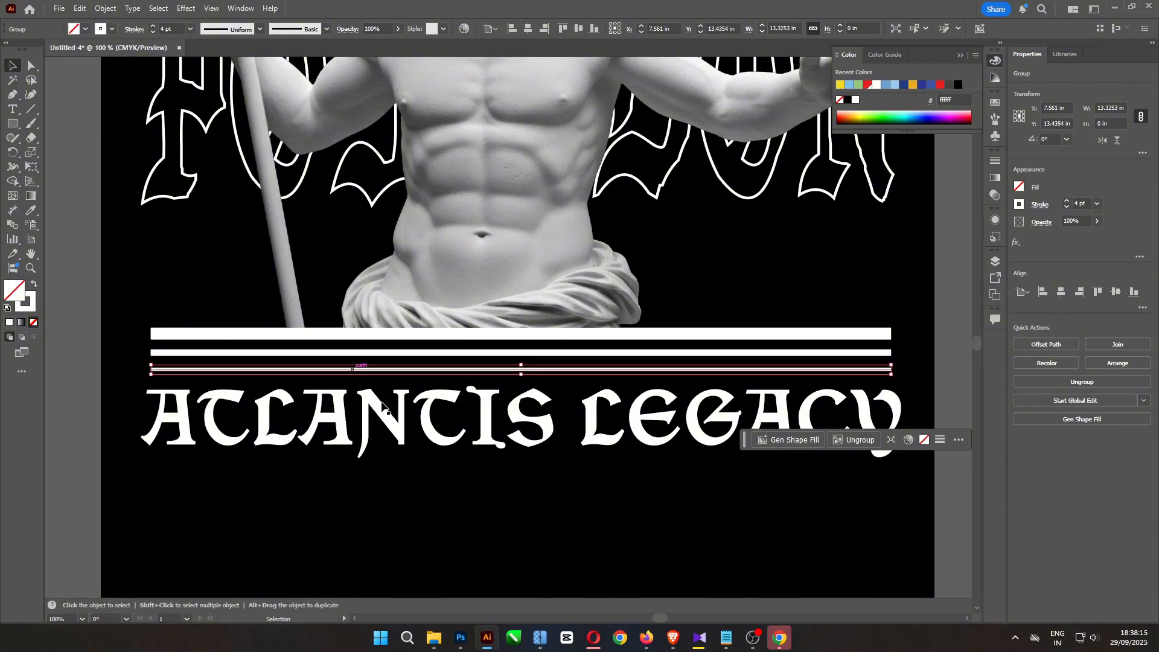
{"action": "left_click", "coordinate": [404, 442]}
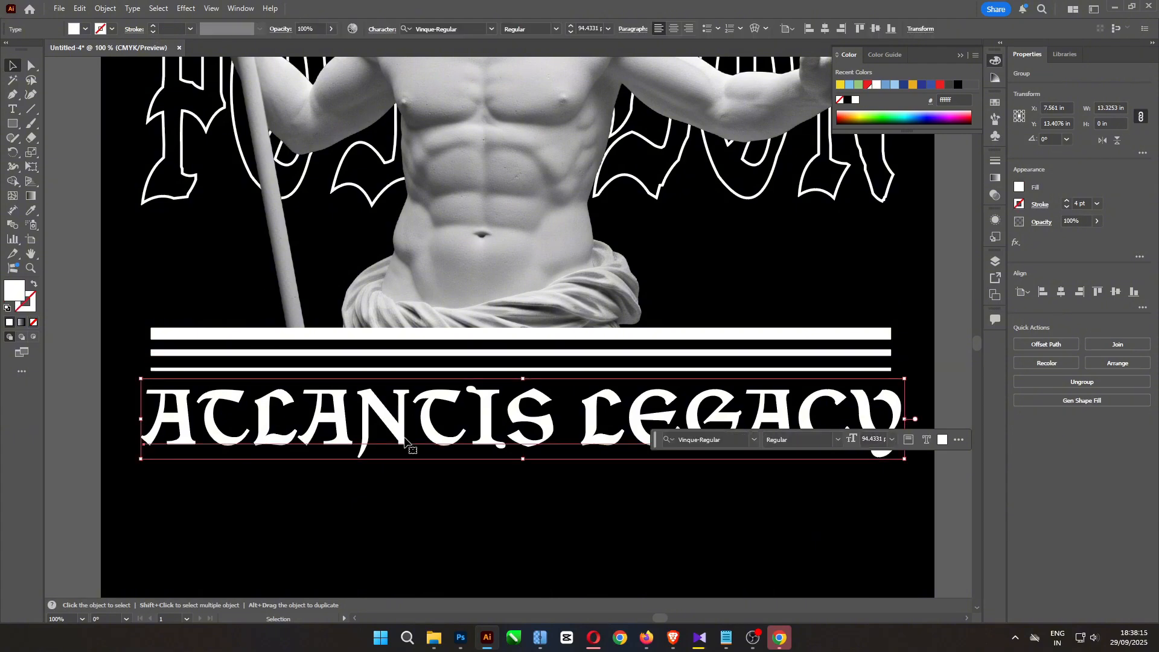
Duplicate the two thinner lines below ATLANTIS LEGACY and reflect the copies across the horizontal axis, nudging them closer to the text
{"action": "left_click", "coordinate": [331, 353]}
{"action": "left_click", "coordinate": [321, 369], "text": "shift"}
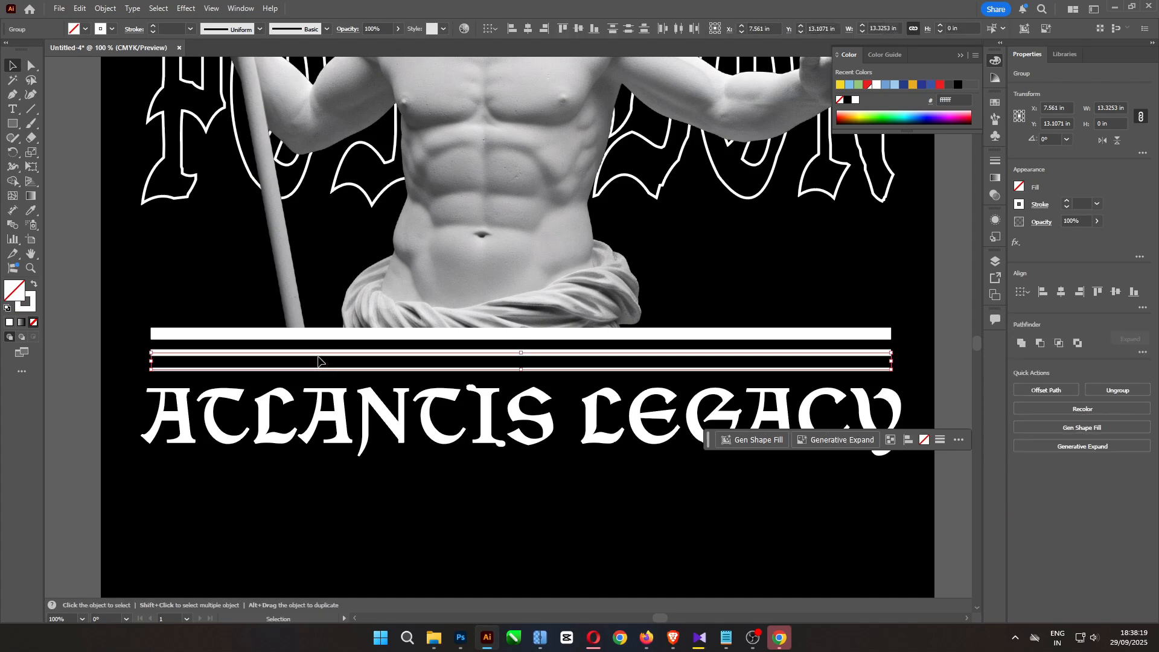
{"action": "left_click_drag", "start_coordinate": [317, 361], "coordinate": [554, 481]}
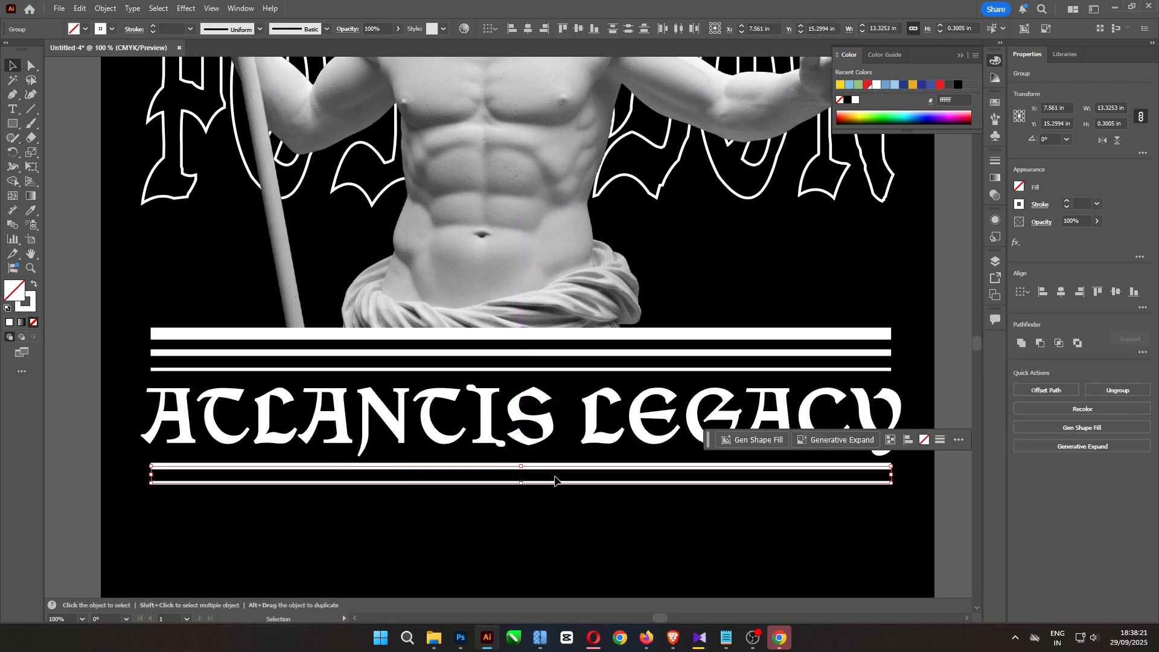
{"action": "key", "text": "o"}
{"action": "key", "text": "Return"}
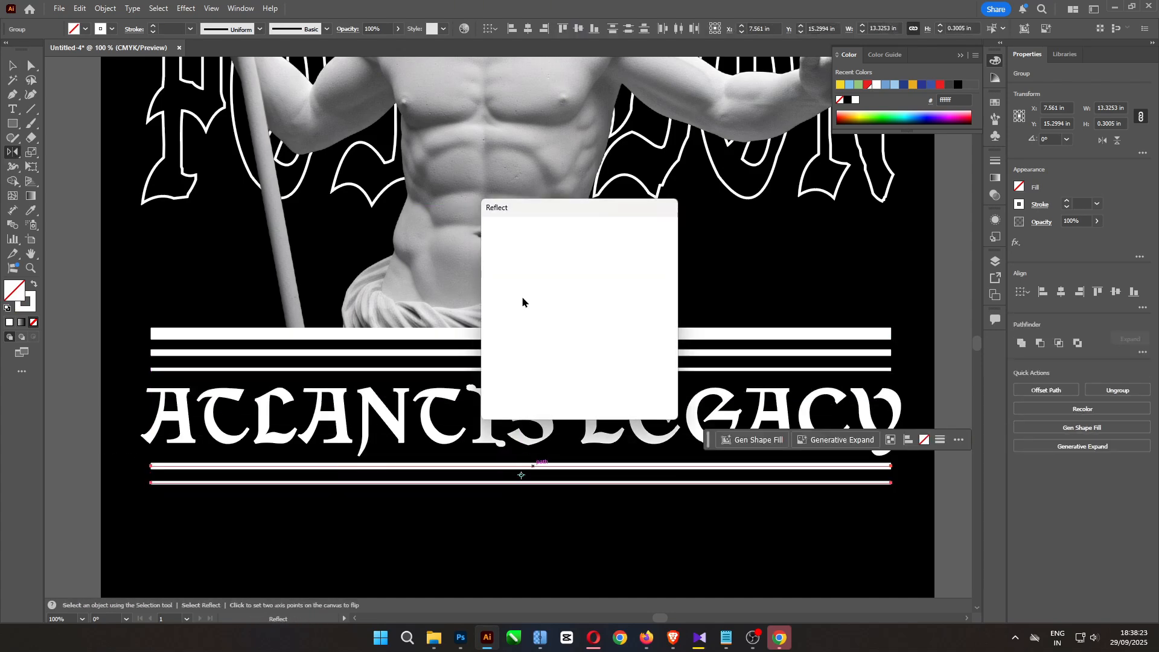
{"action": "left_click", "coordinate": [504, 253]}
{"action": "key", "text": "Return"}
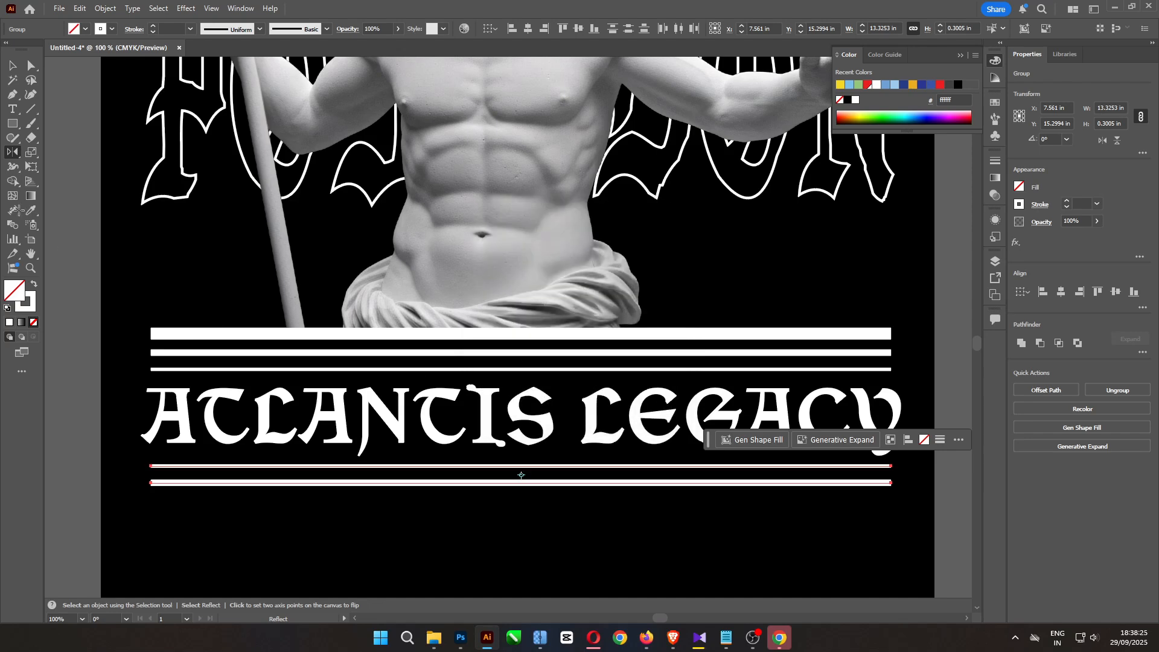
{"action": "key", "text": "Up"}
{"action": "key", "text": "Up"}
{"action": "key", "text": "Up"}
Narrow the ATLANTIS LEGACY text evenly to about 13.53 in wide to fit the lines
{"action": "key", "text": "v"}
{"action": "left_click", "coordinate": [182, 436]}
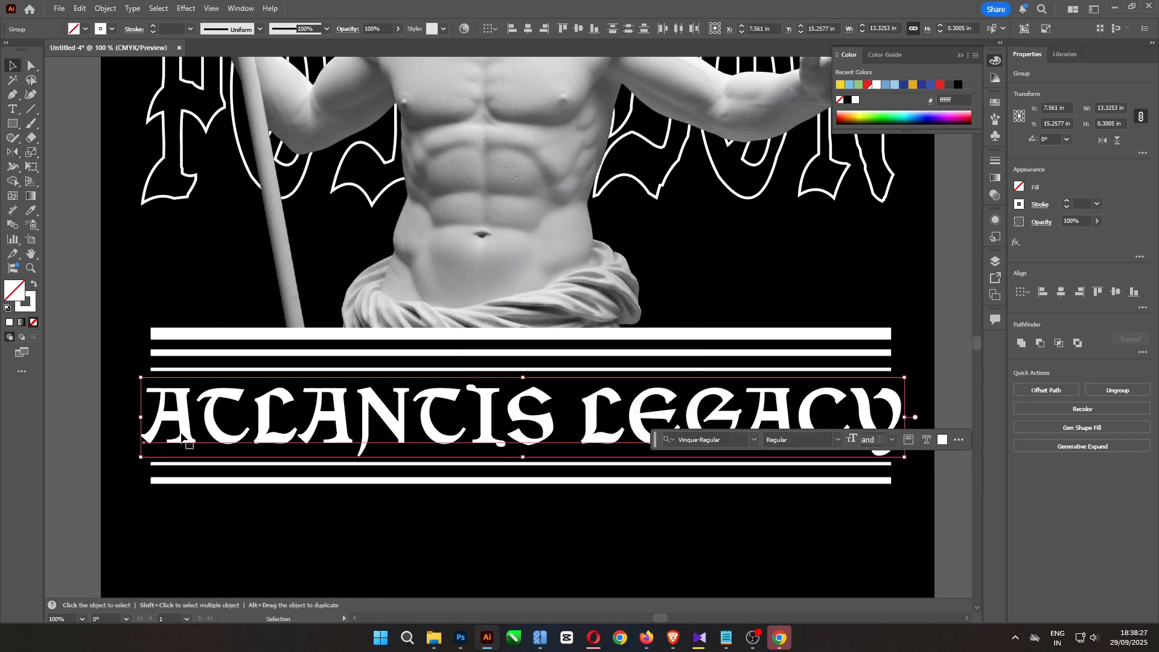
{"action": "left_click", "coordinate": [145, 424]}
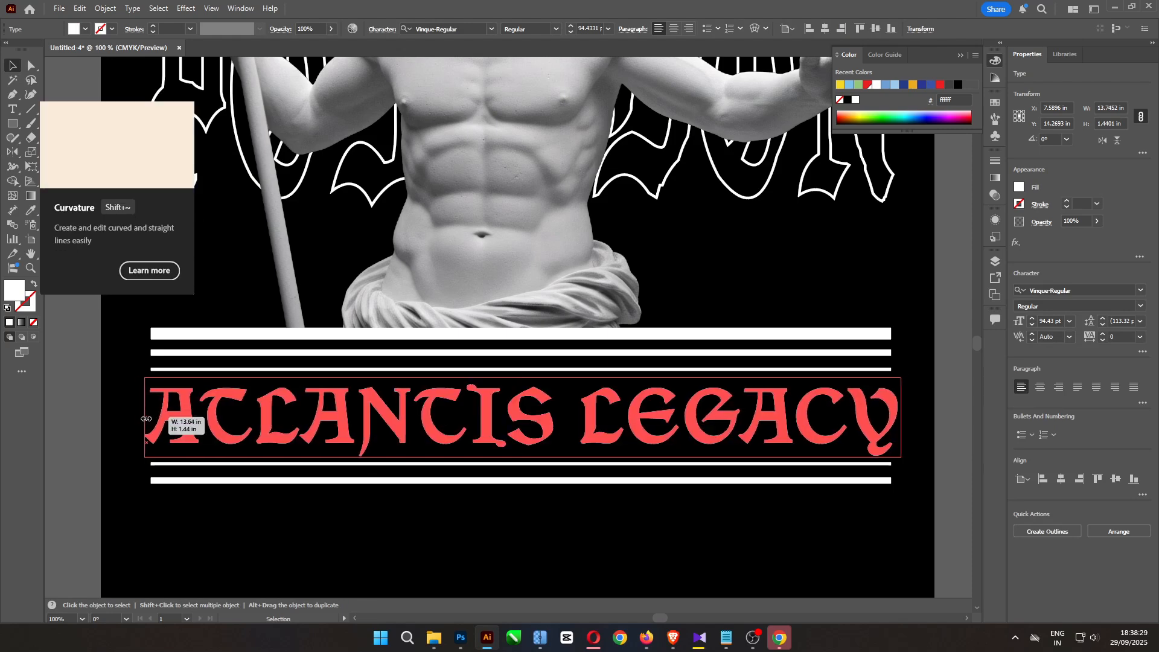
{"action": "left_click", "coordinate": [23, 356]}
Draw a white circle about 1.63 in across beside the trident's lower shaft, above the thickest line
{"action": "right_click", "coordinate": [12, 124]}
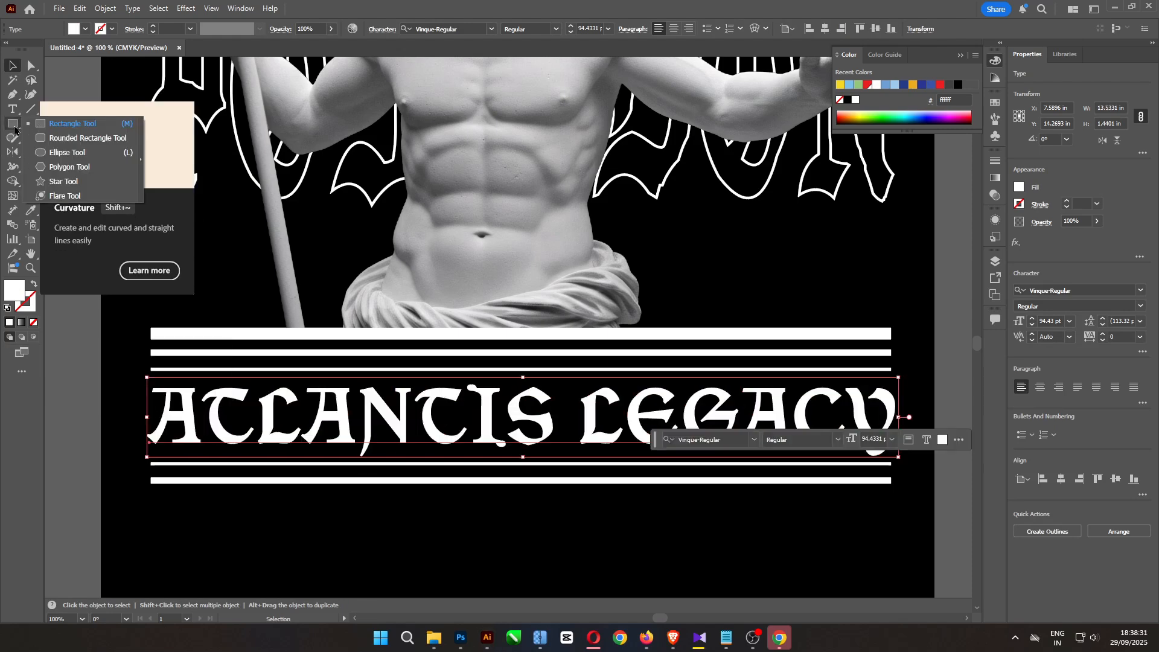
{"action": "left_click", "coordinate": [46, 154]}
{"action": "left_click_drag", "start_coordinate": [193, 273], "coordinate": [237, 317]}
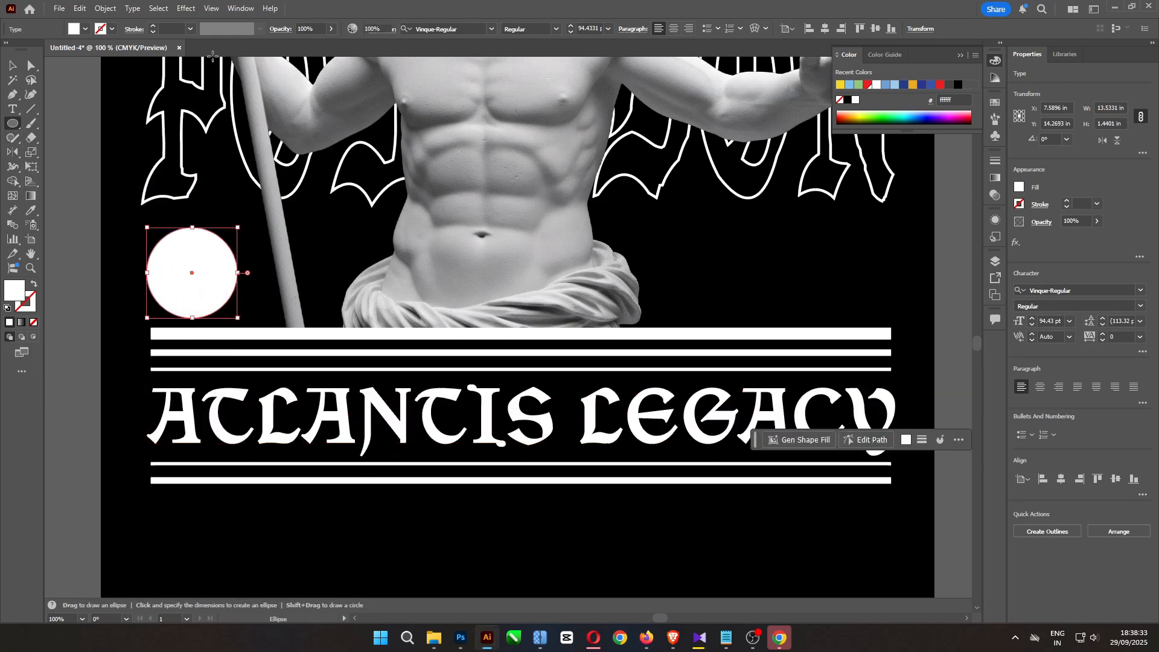
Apply a Pucker & Bloat effect of -76% to the white circle to form a four-pointed star
{"action": "left_click", "coordinate": [186, 8]}
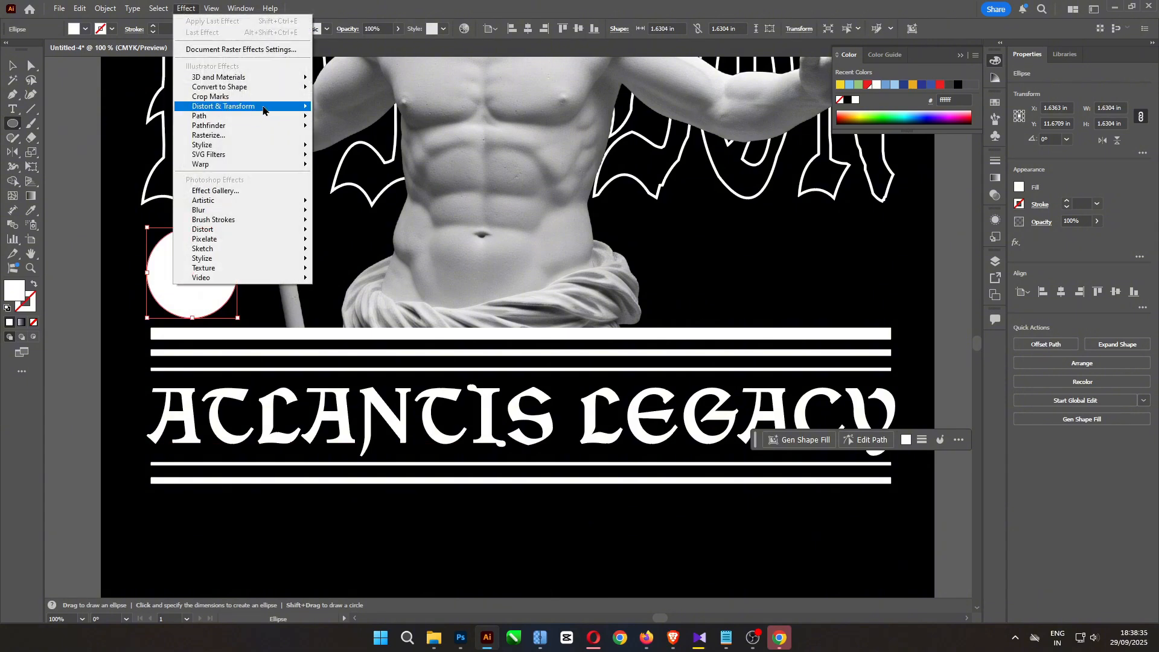
{"action": "mouse_move", "coordinate": [268, 107]}
{"action": "left_click", "coordinate": [371, 125]}
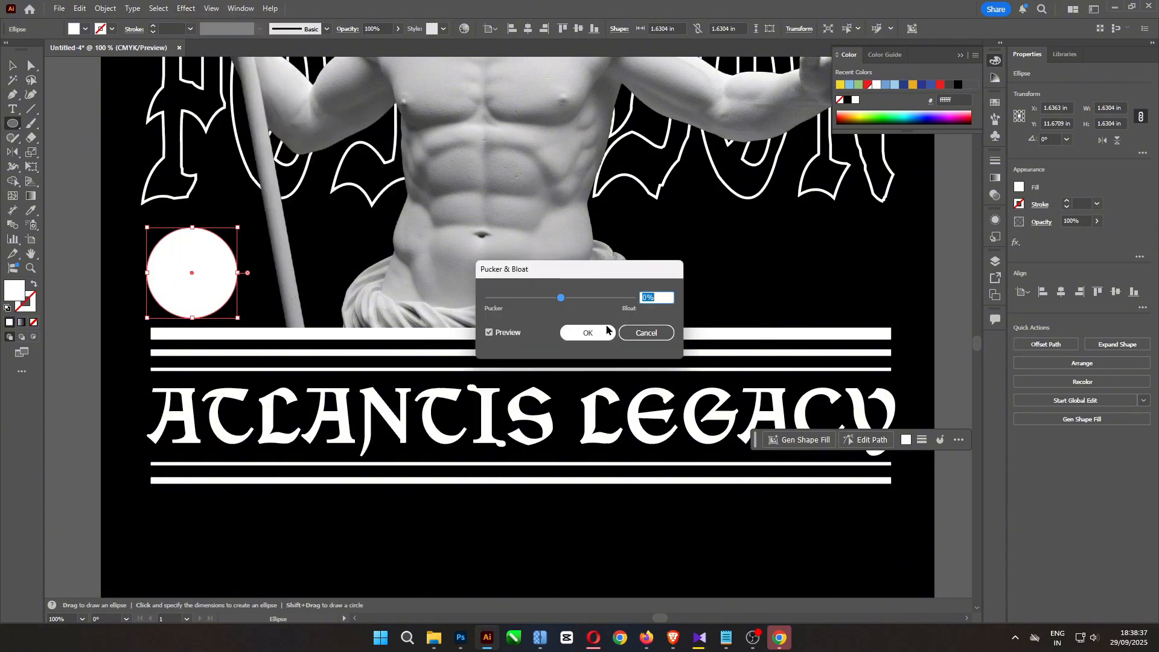
{"action": "left_click_drag", "start_coordinate": [534, 303], "coordinate": [533, 298]}
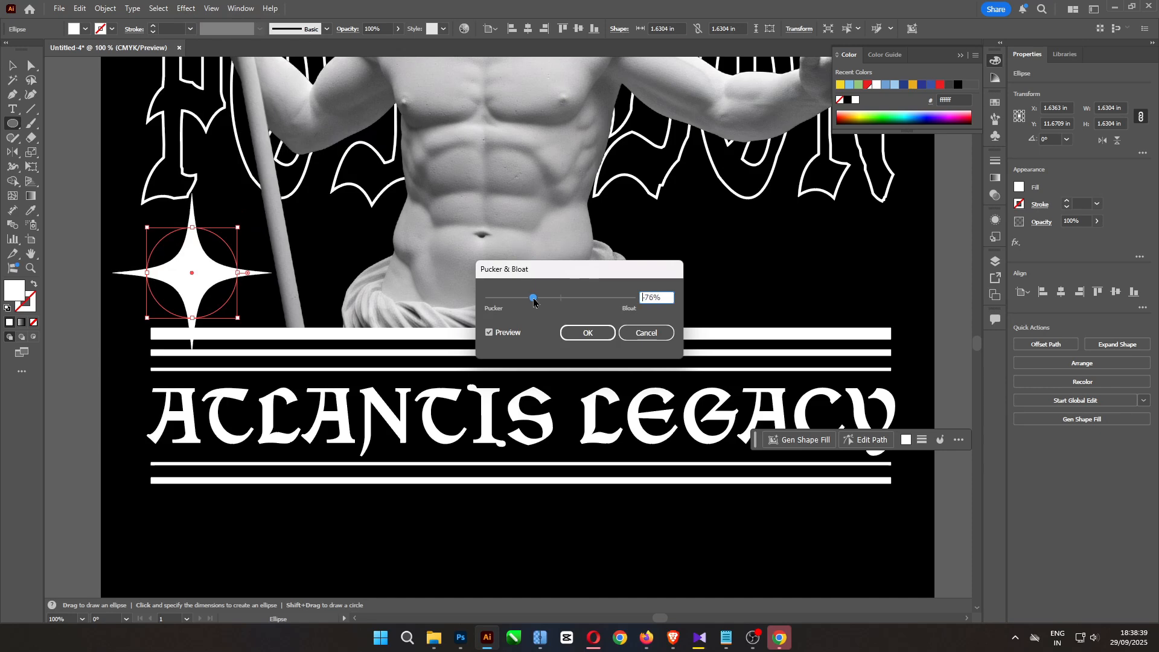
{"action": "left_click", "coordinate": [579, 334]}
{"action": "key", "text": "v"}
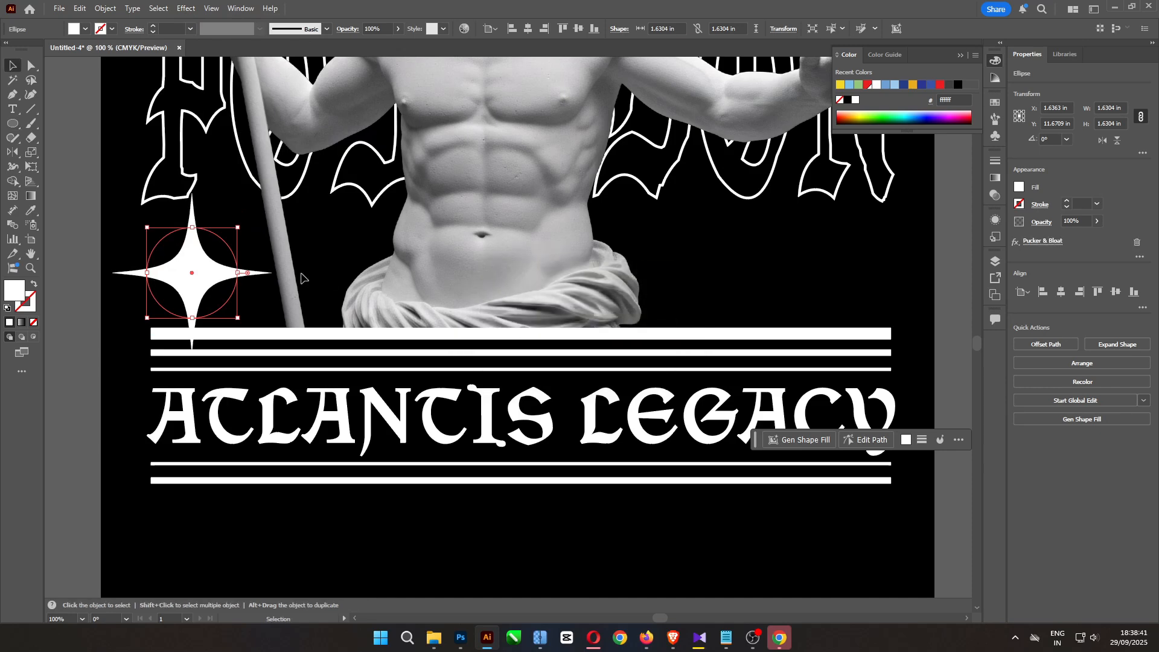
Shrink the star to about 1.18 in across and add a smaller star copy about 0.52 in wide near the trident shaft, selecting both
{"action": "left_click_drag", "start_coordinate": [238, 274], "coordinate": [246, 300]}
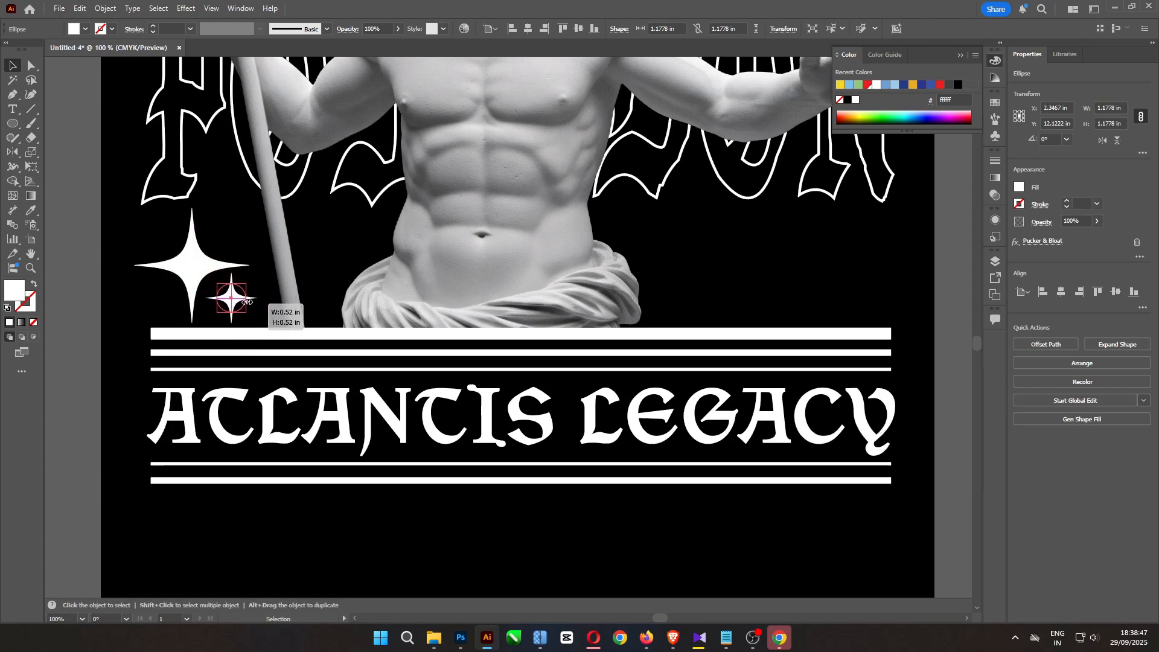
{"action": "left_click", "coordinate": [201, 280], "text": "shift"}
Try to reflect a copy of both stars across the horizontal axis and place it below the statue's outstretched arm, undoing the attempt
{"action": "key", "text": "o"}
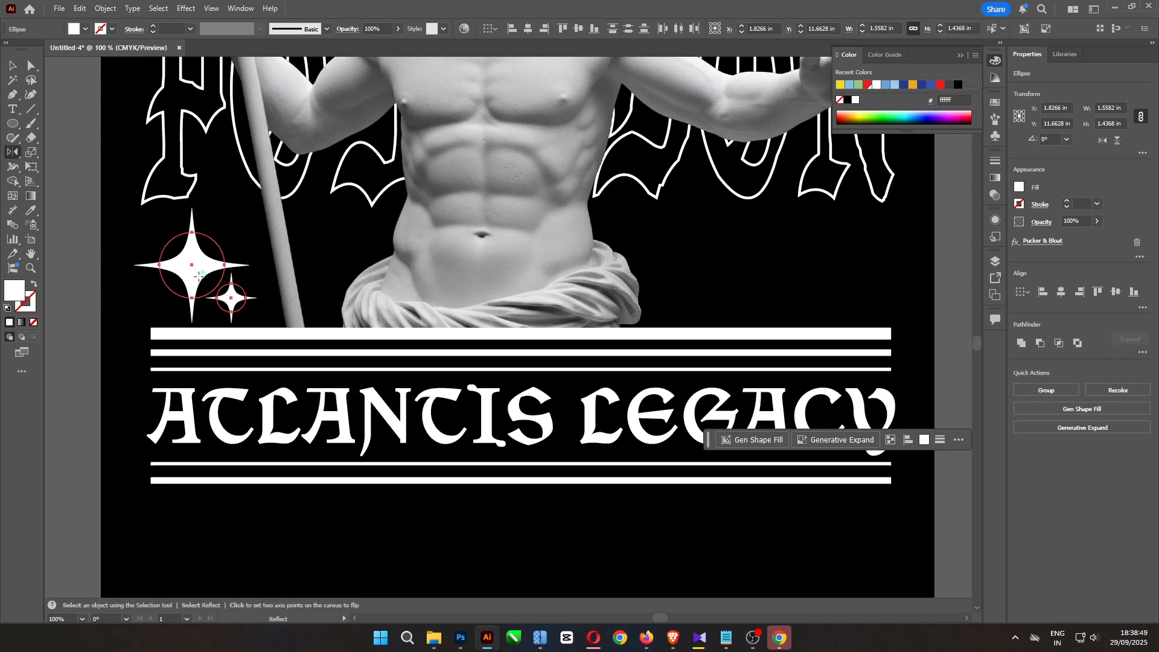
{"action": "key", "text": "Return"}
{"action": "left_click", "coordinate": [519, 395]}
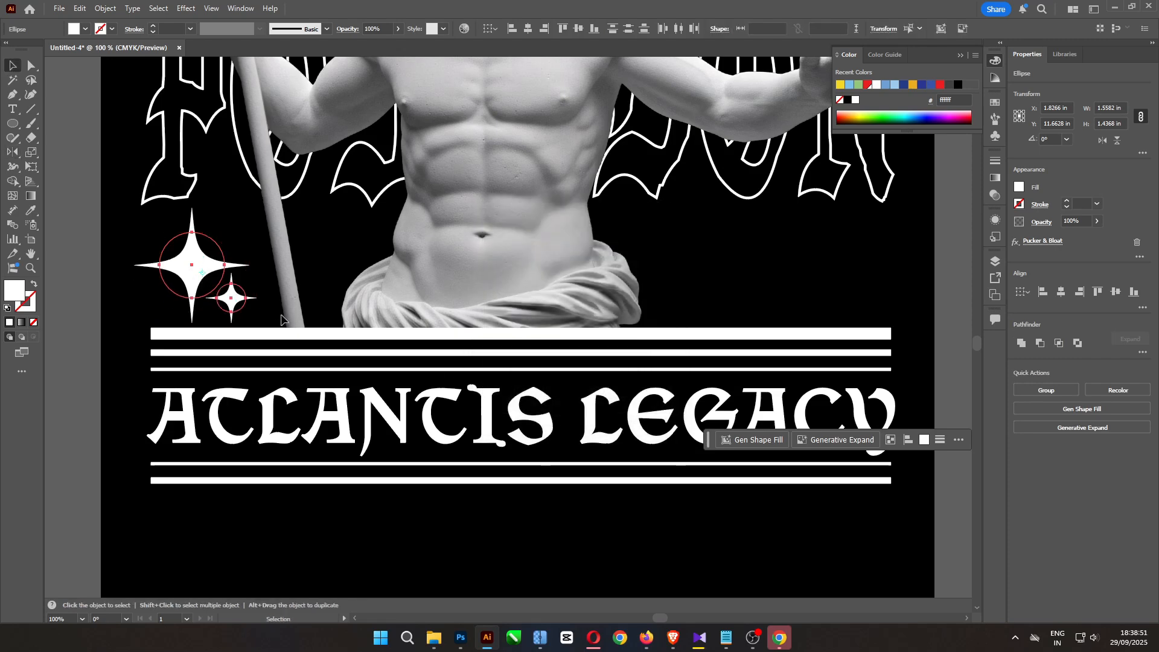
{"action": "key", "text": "v"}
{"action": "left_click_drag", "start_coordinate": [202, 291], "coordinate": [828, 365]}
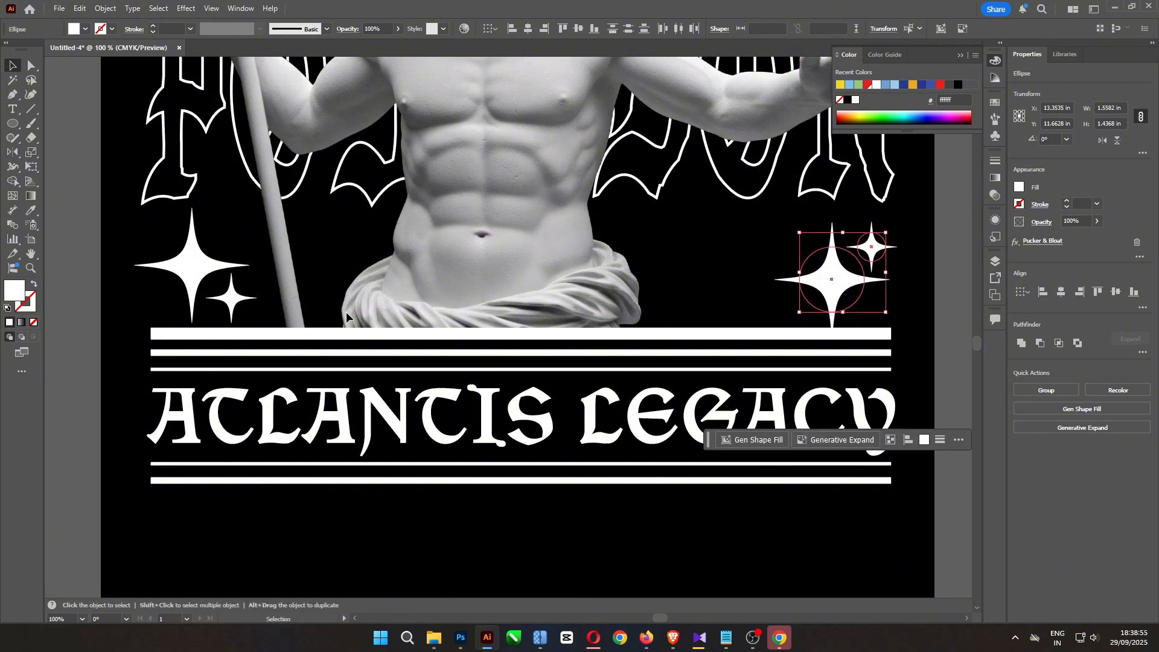
{"action": "key", "text": "ctrl+z"}
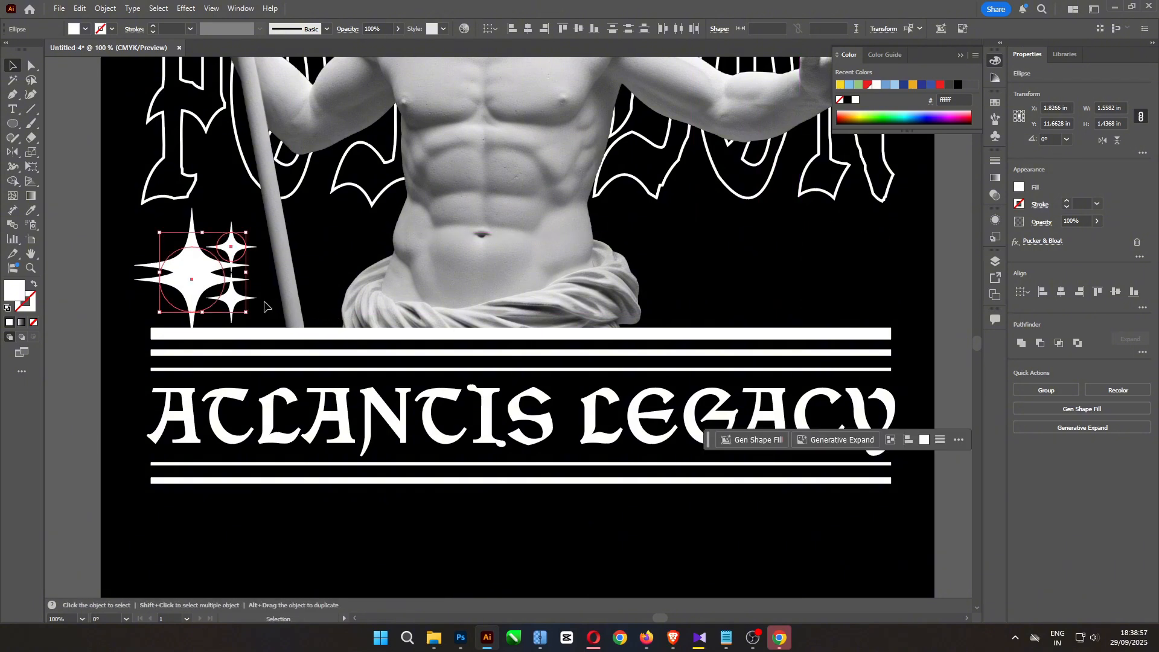
{"action": "key", "text": "ctrl+z"}
Reflect a copy of both stars across the vertical axis and place it on the statue's opposite side, level with the originals
{"action": "key", "text": "o"}
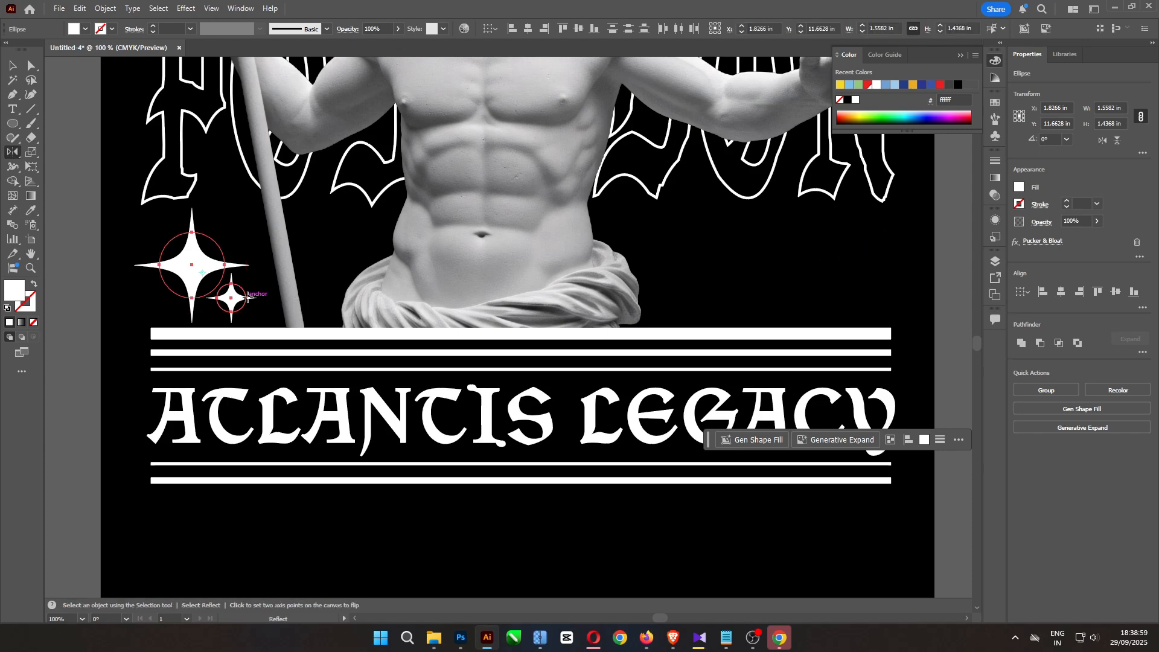
{"action": "key", "text": "Return"}
{"action": "left_click", "coordinate": [500, 268]}
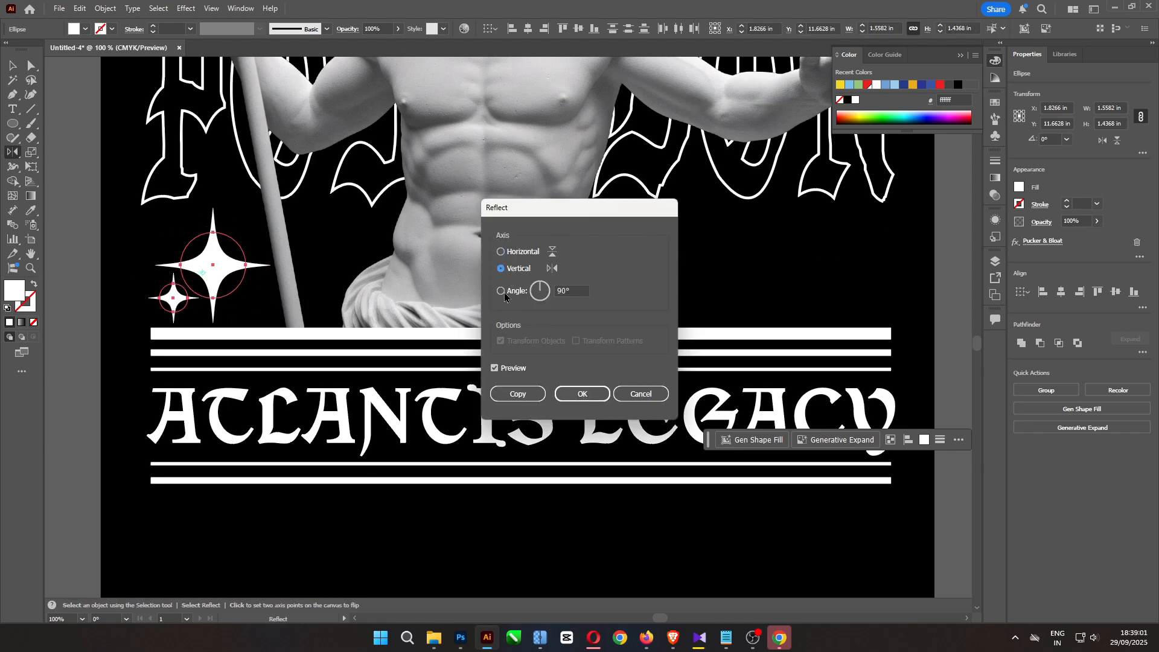
{"action": "left_click", "coordinate": [517, 394]}
{"action": "key", "text": "v"}
{"action": "left_click_drag", "start_coordinate": [229, 276], "coordinate": [831, 333]}
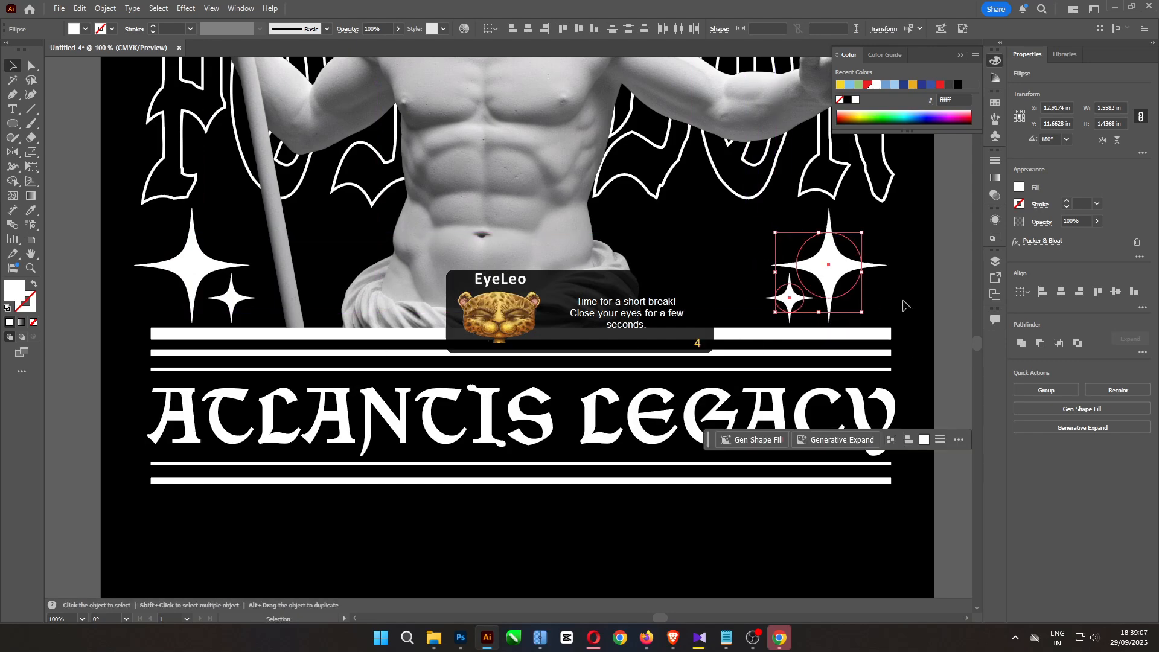
Set all the lines around ATLANTIS LEGACY to the same 6 pt stroke
{"action": "scroll", "coordinate": [903, 305], "scroll_direction": "up", "scroll_amount": 5}
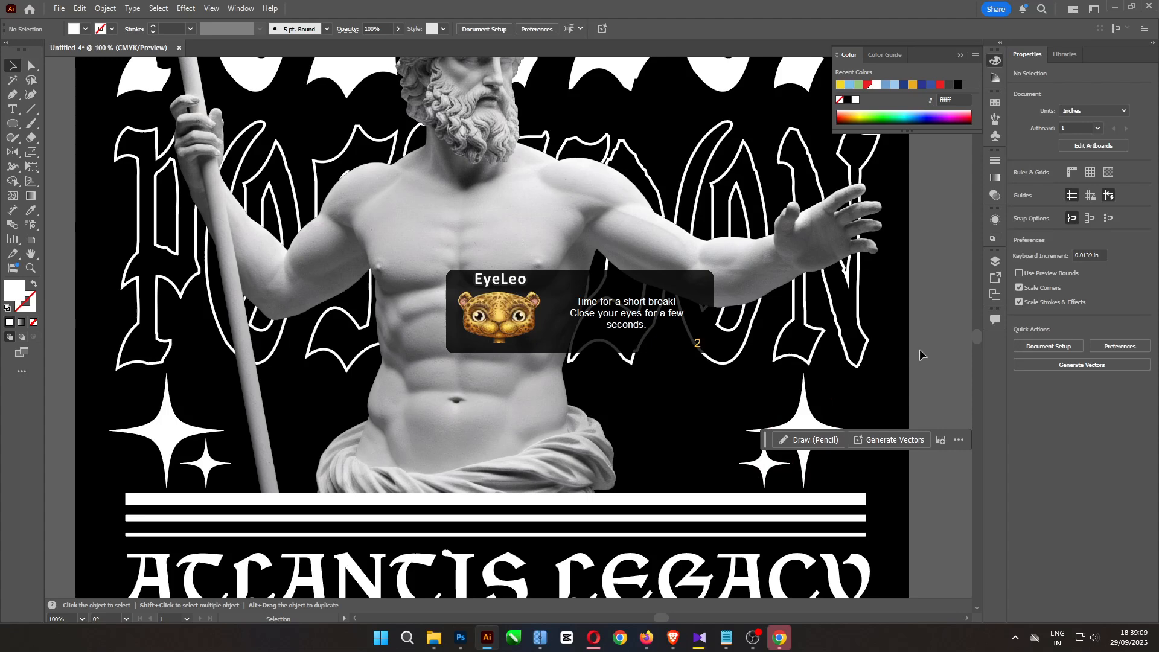
{"action": "key", "text": "ctrl+minus"}
{"action": "key", "text": "ctrl+minus"}
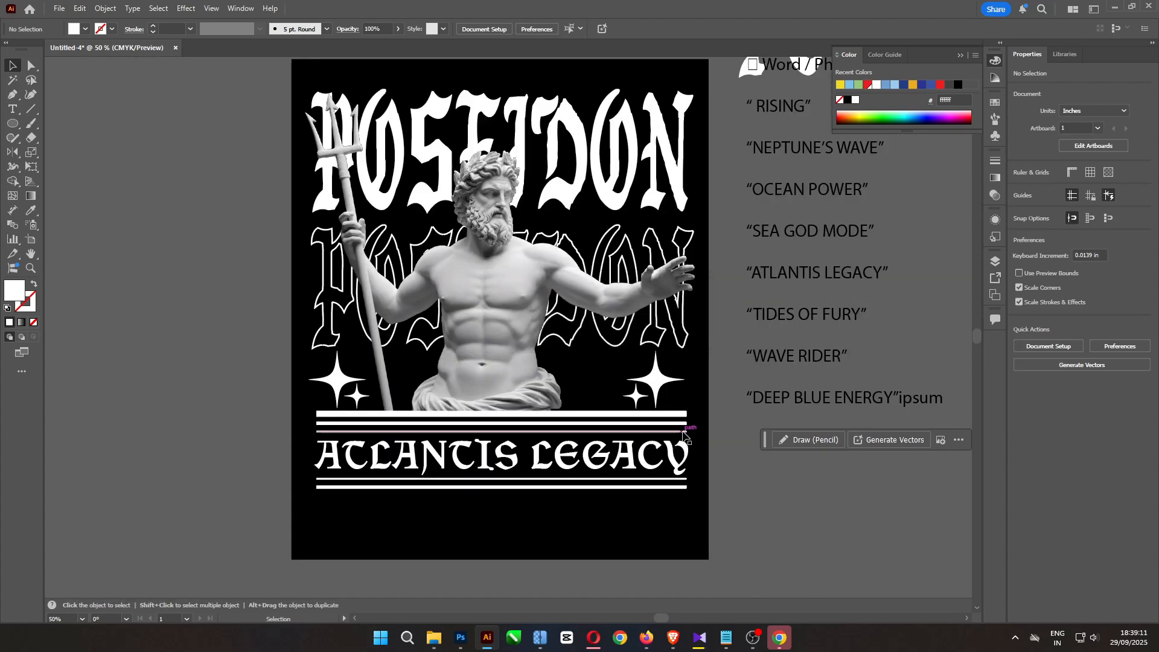
{"action": "left_click_drag", "start_coordinate": [683, 433], "coordinate": [662, 512]}
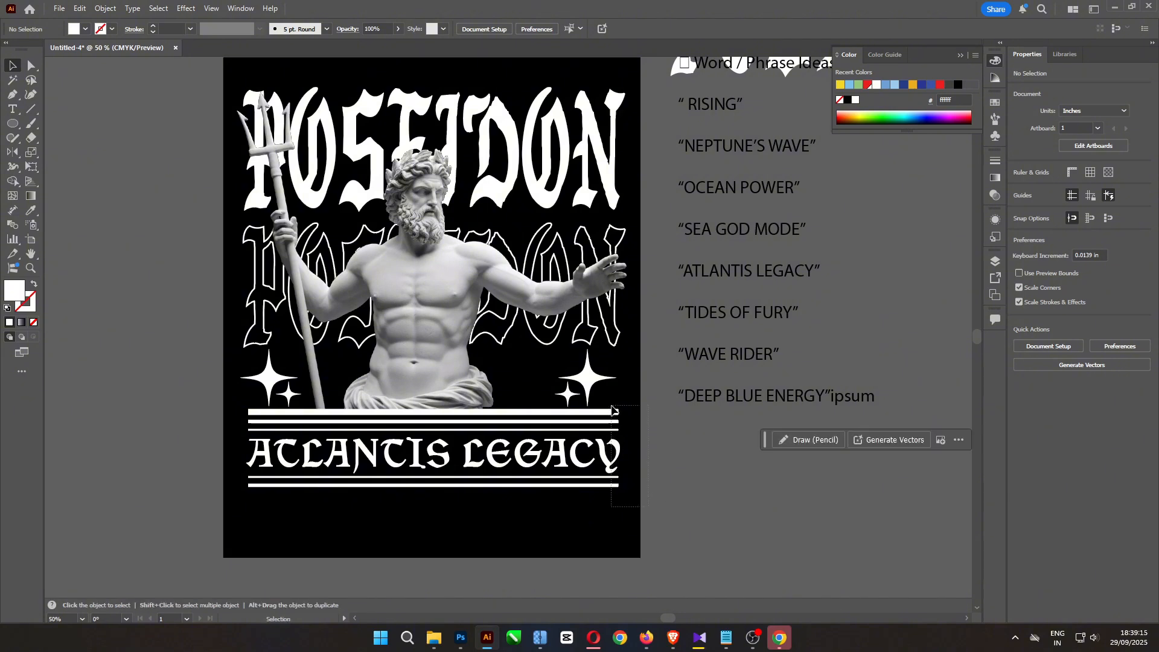
{"action": "left_click_drag", "start_coordinate": [613, 410], "coordinate": [612, 409]}
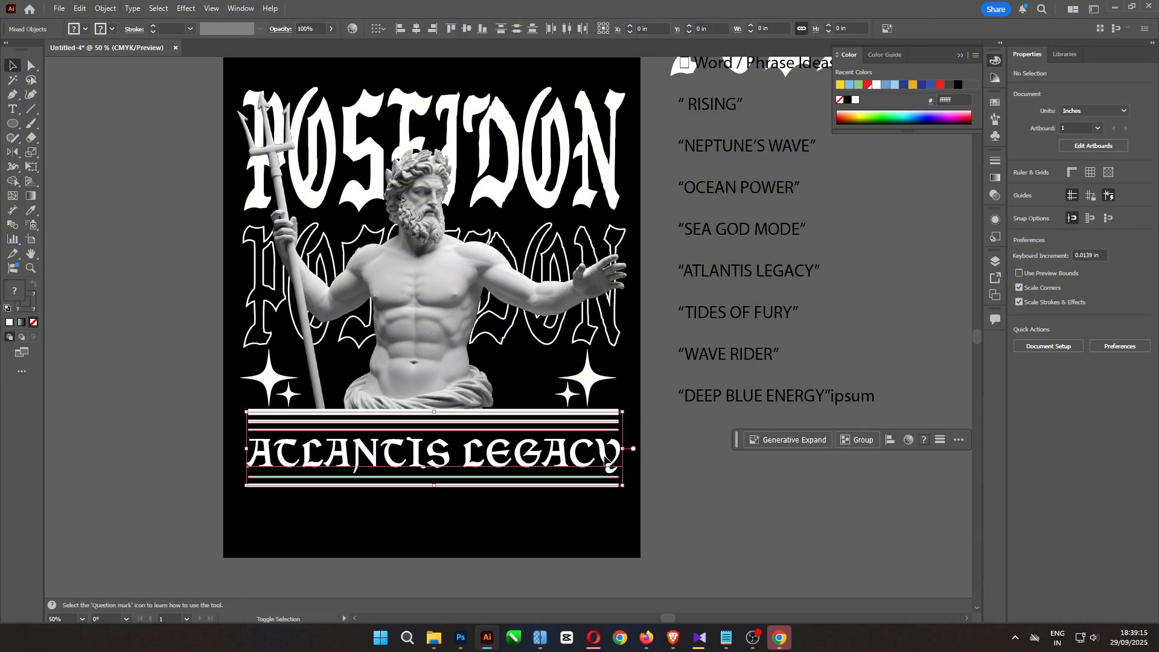
{"action": "left_click", "coordinate": [191, 29]}
{"action": "left_click", "coordinate": [204, 60]}
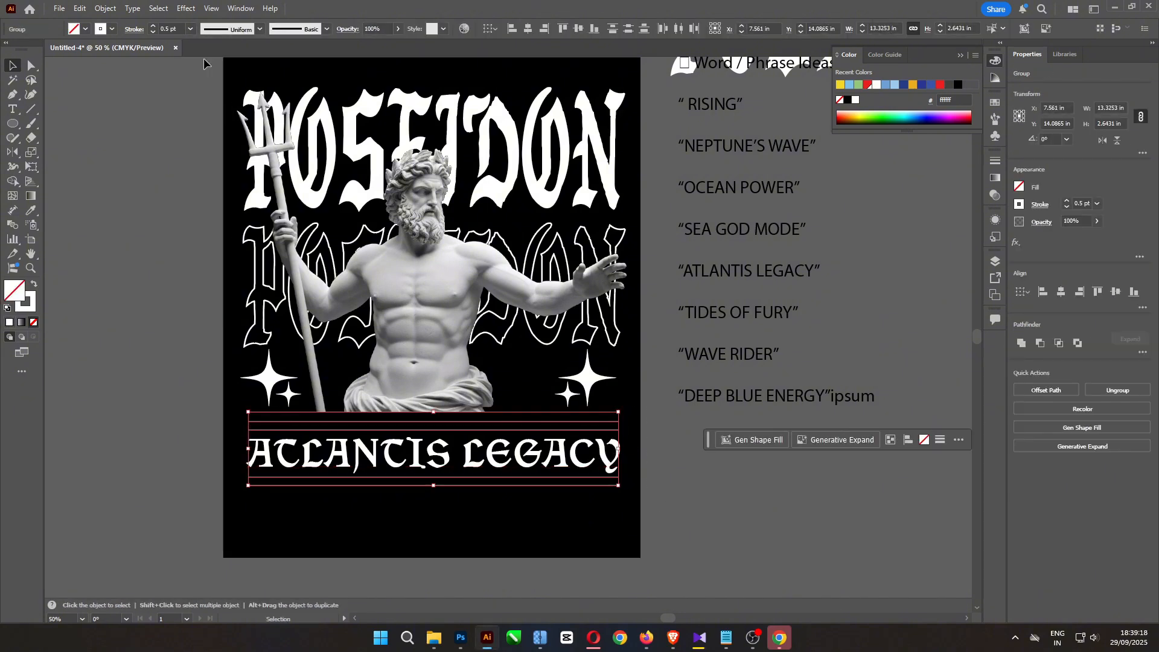
{"action": "left_click", "coordinate": [154, 26]}
{"action": "left_click", "coordinate": [153, 26]}
{"action": "left_click", "coordinate": [154, 27]}
{"action": "left_click", "coordinate": [154, 27]}
{"action": "left_click", "coordinate": [154, 27]}
{"action": "left_click", "coordinate": [153, 27]}
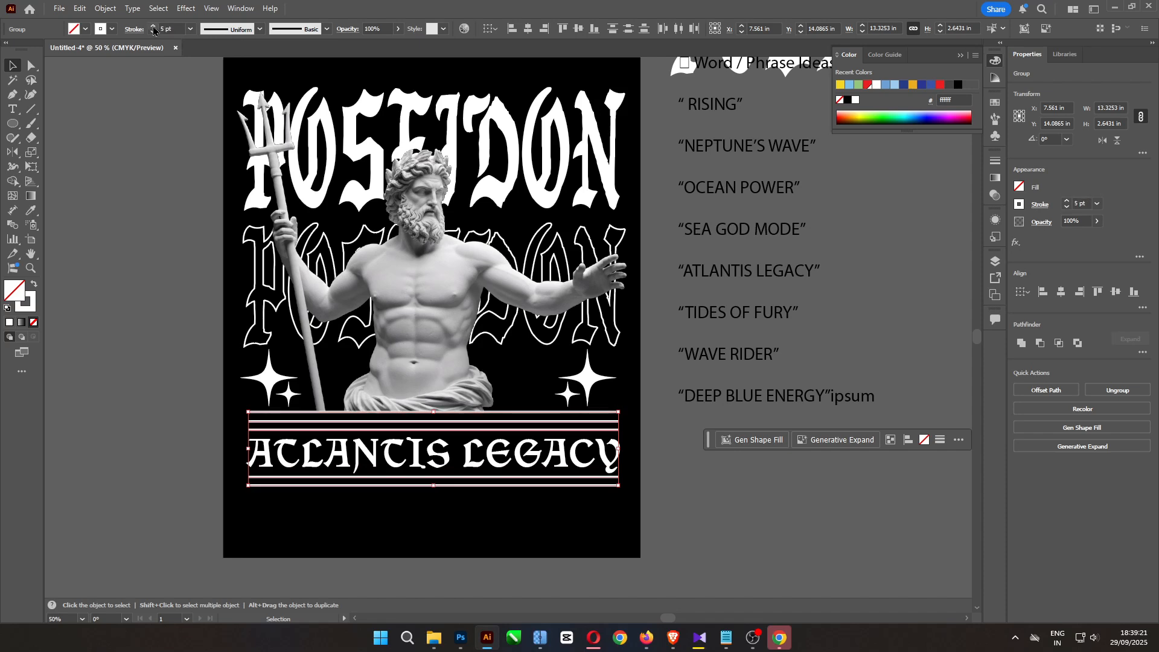
{"action": "left_click", "coordinate": [154, 27]}
{"action": "left_click", "coordinate": [117, 405]}
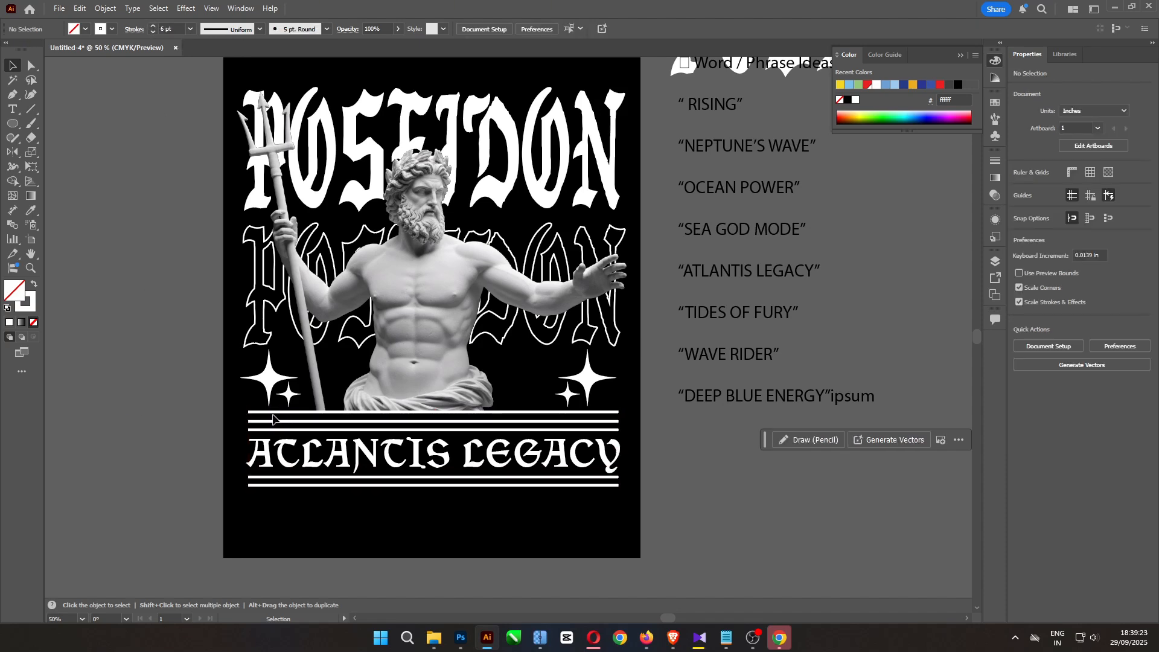
Delete the uppermost line and nudge ATLANTIS LEGACY with its remaining lines up to meet the statue's base
{"action": "left_click", "coordinate": [271, 413]}
{"action": "key", "text": "Delete"}
{"action": "left_click_drag", "start_coordinate": [219, 416], "coordinate": [288, 521]}
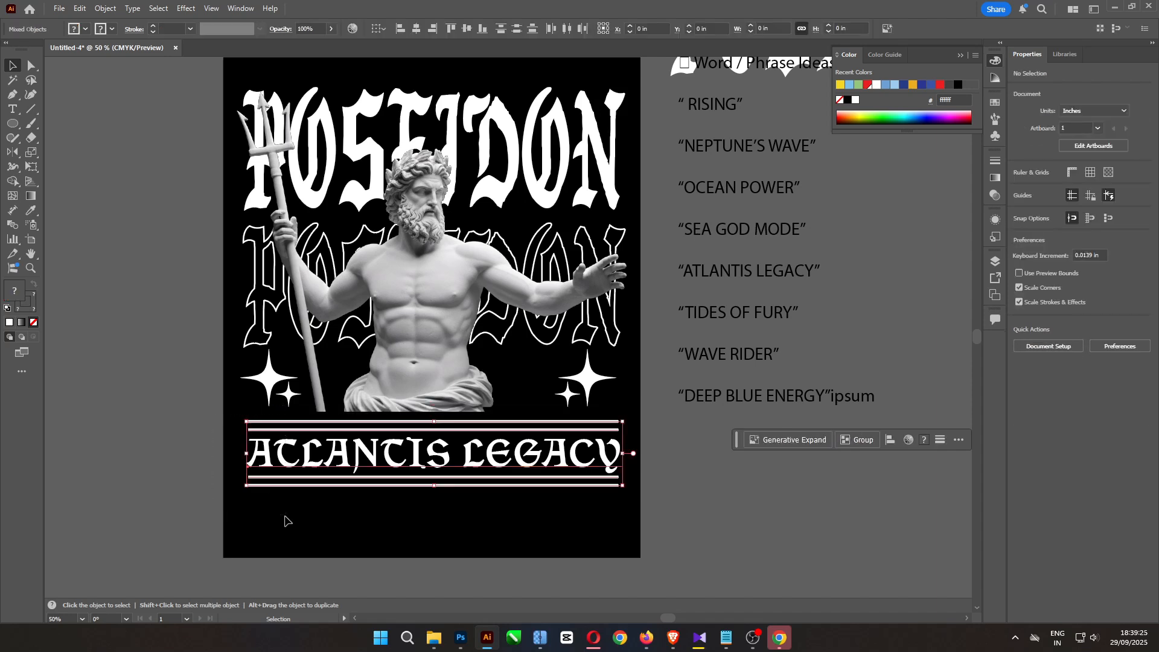
{"action": "key", "text": "Up"}
{"action": "key", "text": "Up"}
{"action": "key", "text": "Up"}
{"action": "key", "text": "Up"}
{"action": "key", "text": "Up"}
{"action": "key", "text": "Up"}
{"action": "key", "text": "Up"}
{"action": "key", "text": "Up"}
{"action": "key", "text": "Up"}
{"action": "key", "text": "Up"}
{"action": "key", "text": "Up"}
{"action": "key", "text": "Up"}
{"action": "key", "text": "Up"}
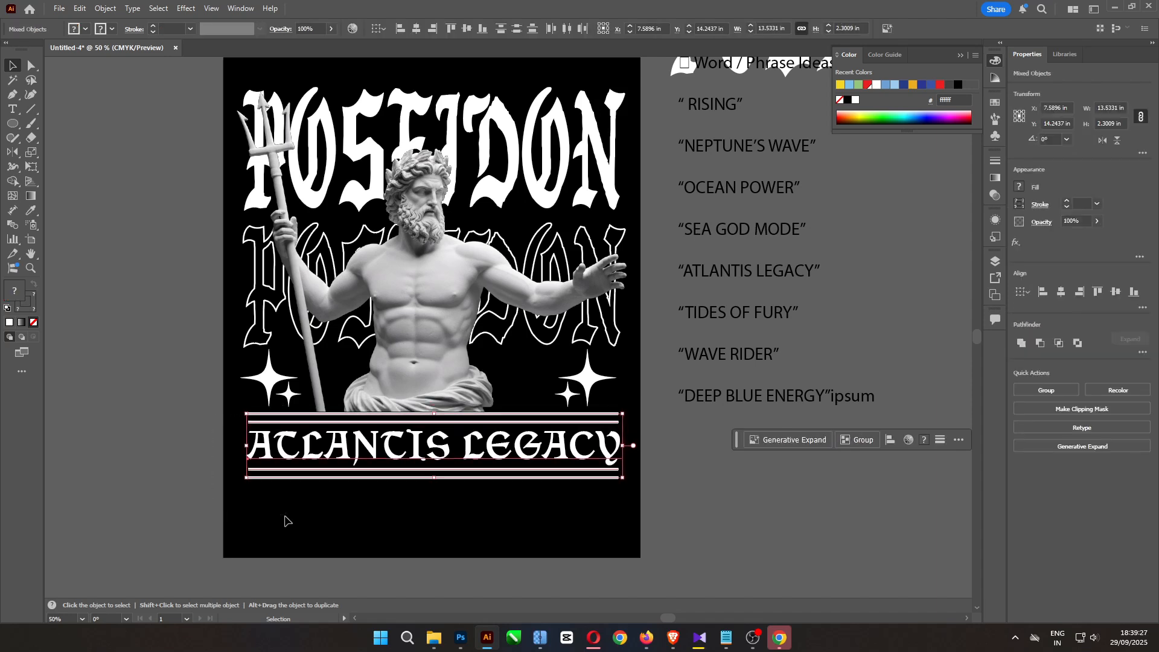
{"action": "key", "text": "Up"}
{"action": "key", "text": "Up"}
{"action": "key", "text": "Up"}
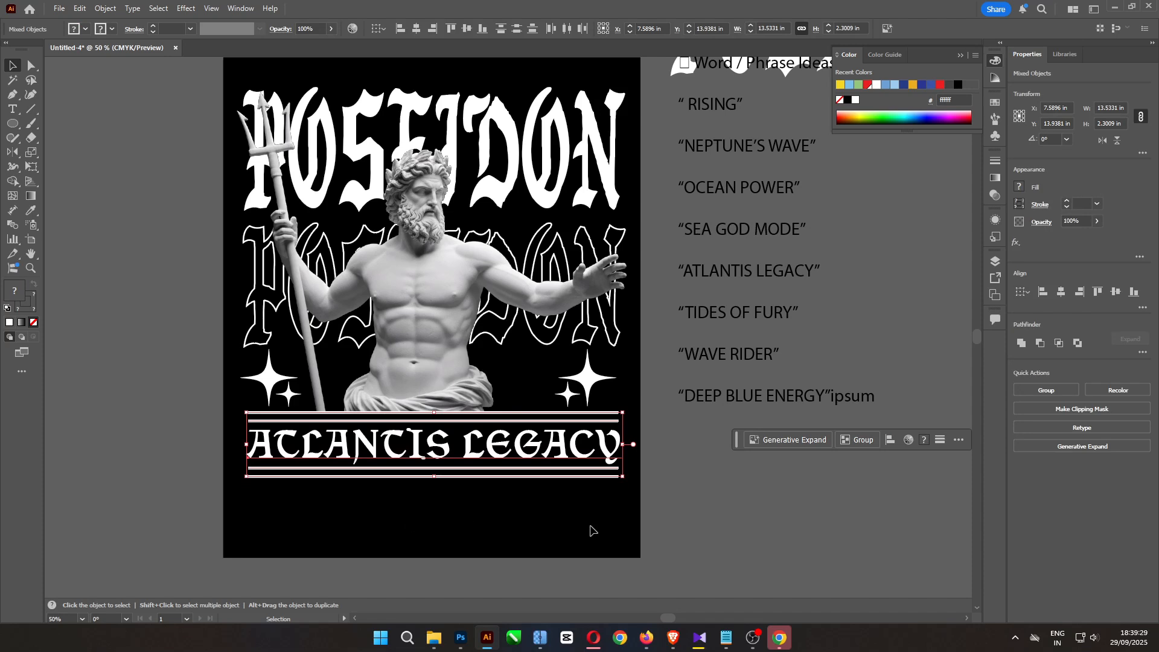
{"action": "left_click", "coordinate": [676, 512]}
Switch to the ChatGPT typography conversation in Firefox and copy MMXXV from the year suggestions
{"action": "left_click_drag", "start_coordinate": [706, 502], "coordinate": [679, 527]}
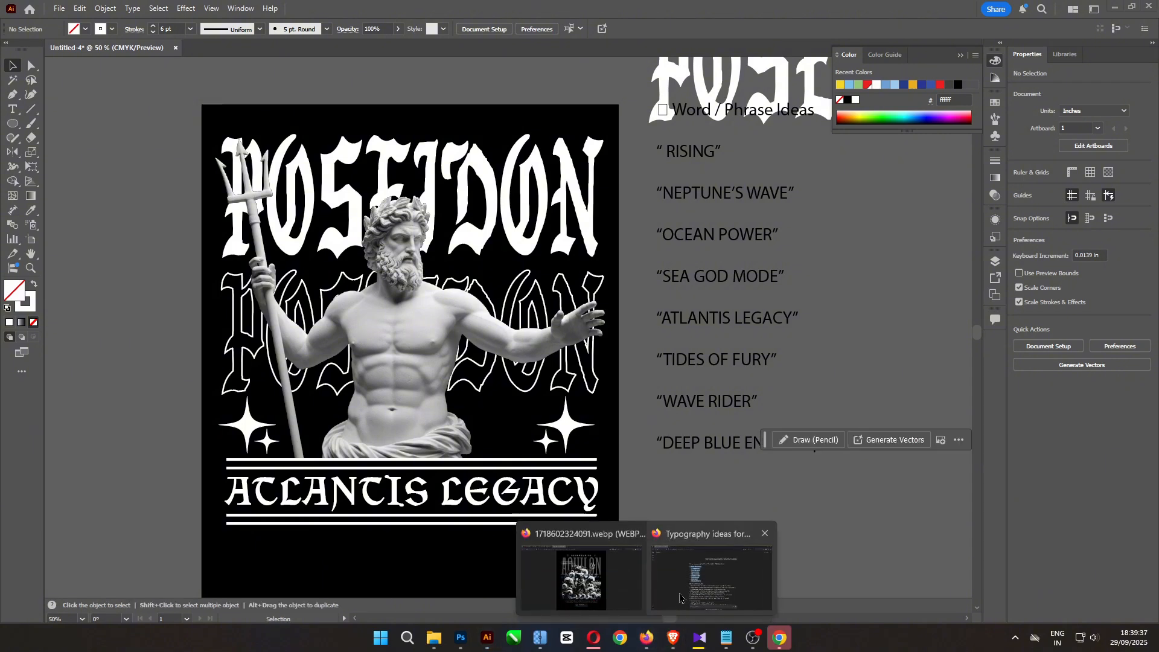
{"action": "left_click", "coordinate": [679, 587]}
{"action": "scroll", "coordinate": [432, 482], "scroll_direction": "down", "scroll_amount": 3}
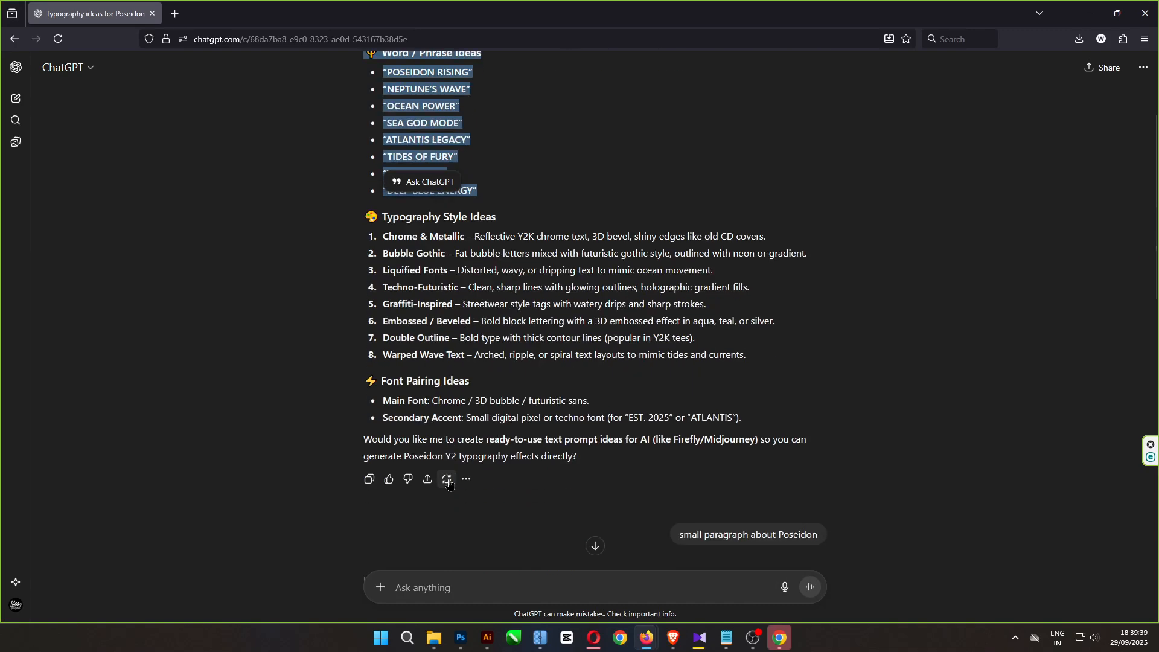
{"action": "scroll", "coordinate": [390, 469], "scroll_direction": "down", "scroll_amount": 8}
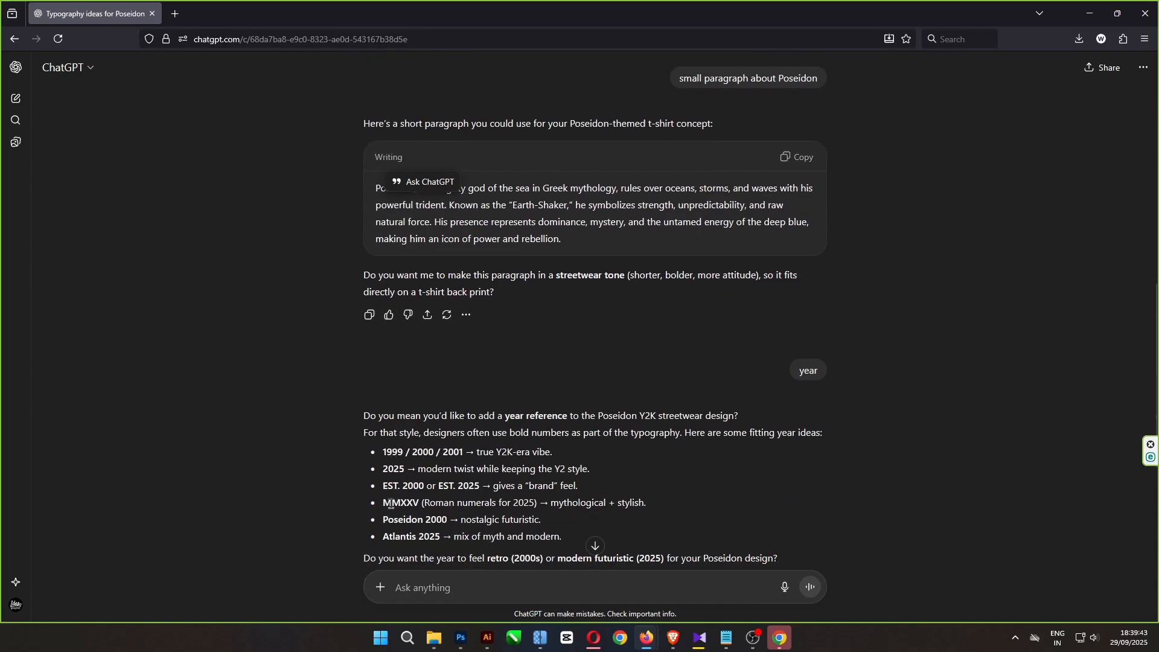
{"action": "left_click_drag", "start_coordinate": [394, 507], "coordinate": [419, 510]}
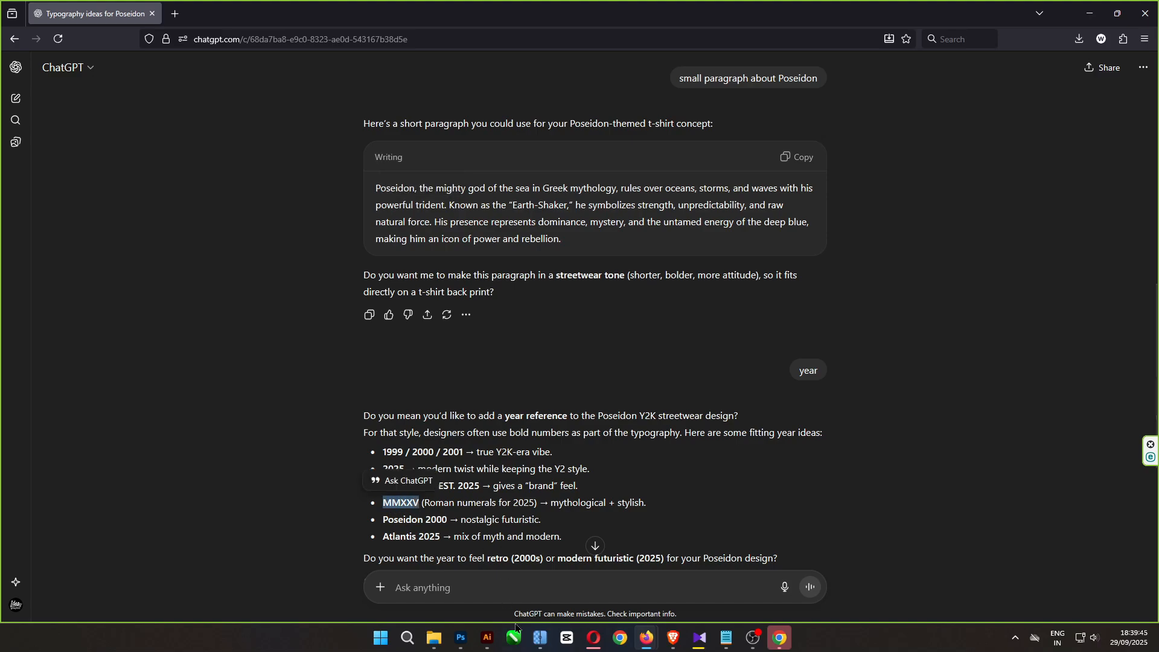
Return to Illustrator and narrow the solid and outlined POSEIDON lettering together, freeing space above the statue's outstretched hand
{"action": "left_click", "coordinate": [492, 646]}
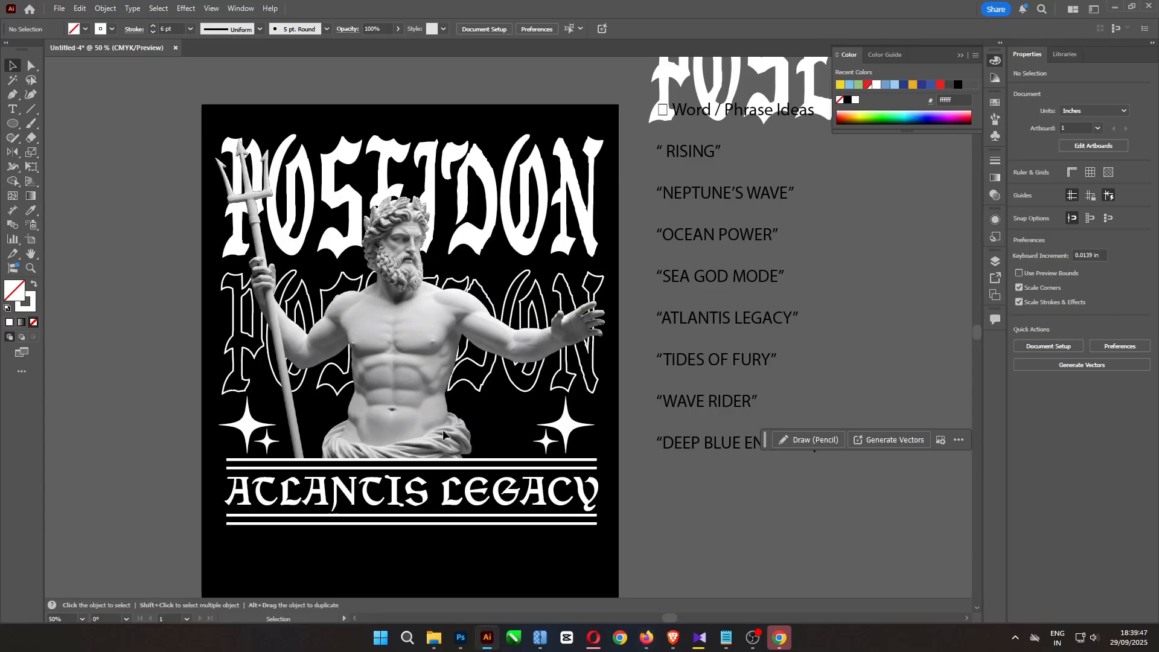
{"action": "left_click", "coordinate": [522, 184]}
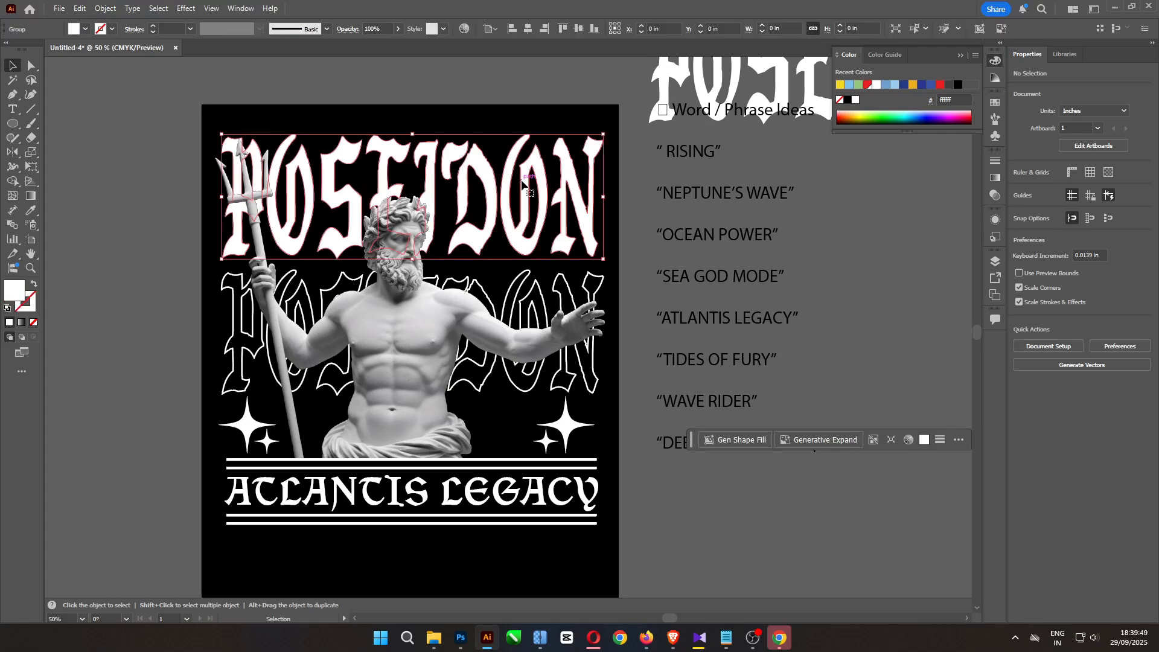
{"action": "left_click", "coordinate": [596, 283], "text": "shift"}
{"action": "left_click_drag", "start_coordinate": [603, 265], "coordinate": [493, 277]}
{"action": "left_click", "coordinate": [206, 302]}
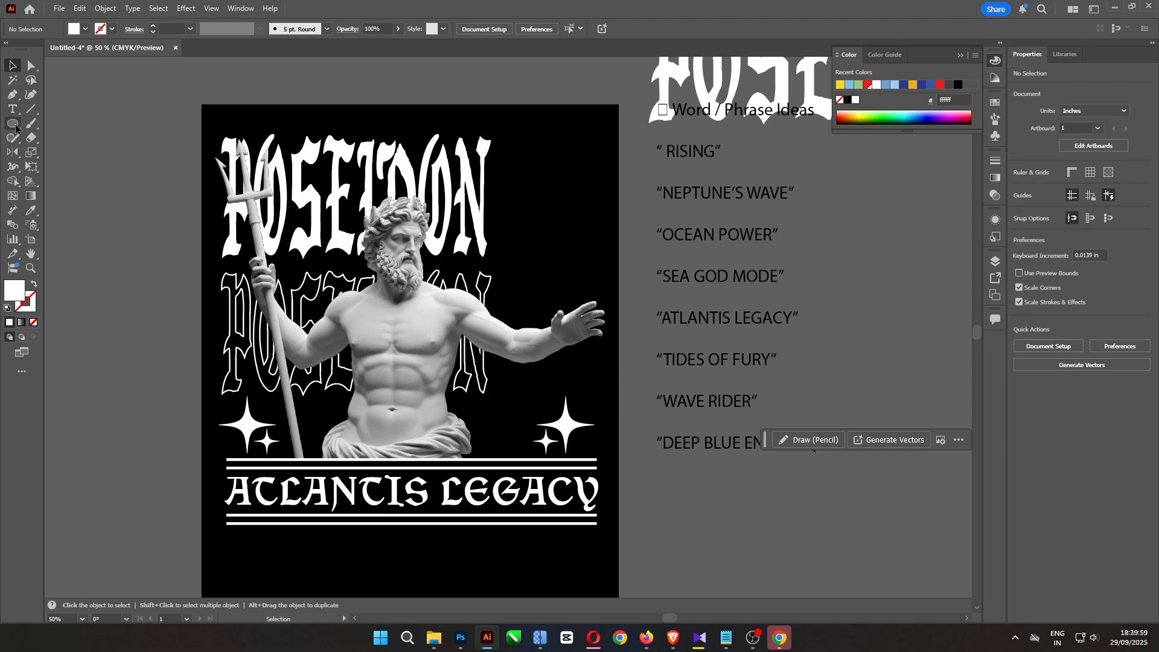
Draw a white bar about 3.7 in by 0.16 in beside the solid POSEIDON and duplicate it downward into four evenly spaced bars
{"action": "left_click_drag", "start_coordinate": [12, 123], "coordinate": [51, 124]}
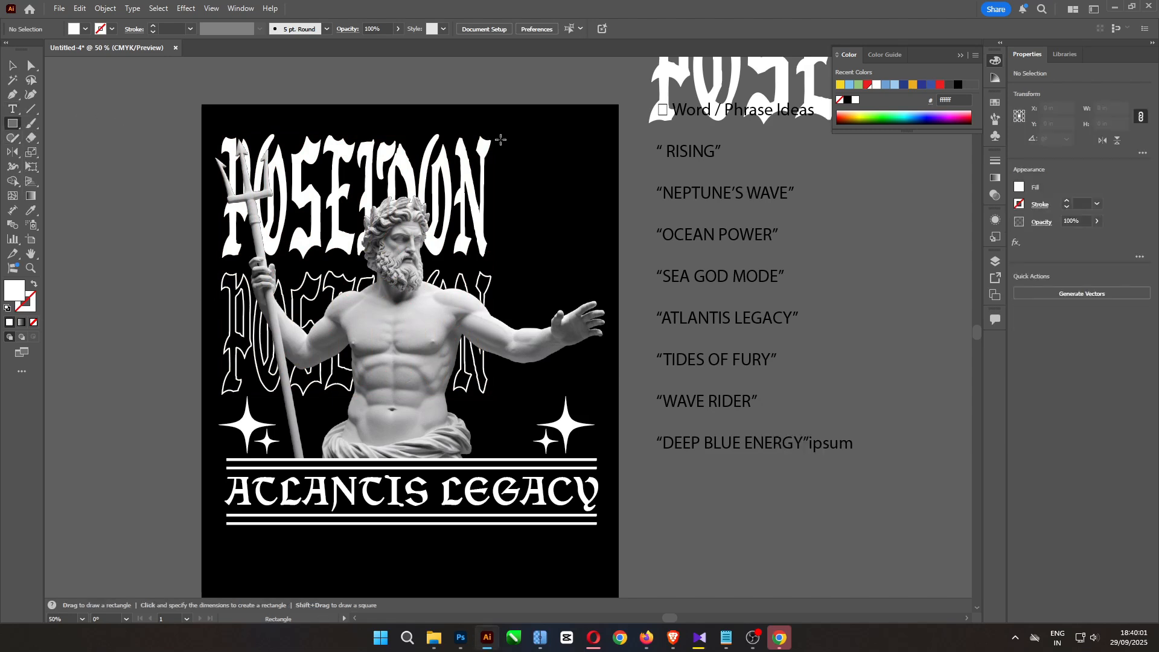
{"action": "mouse_move", "coordinate": [503, 142]}
{"action": "left_mouse_down"}
{"action": "mouse_move", "coordinate": [606, 144]}
{"action": "mouse_move", "coordinate": [589, 156]}
{"action": "left_mouse_up"}
{"action": "key", "text": "v"}
{"action": "key", "text": "ctrl+d"}
{"action": "key", "text": "ctrl+d"}
{"action": "key", "text": "ctrl+shift+a"}
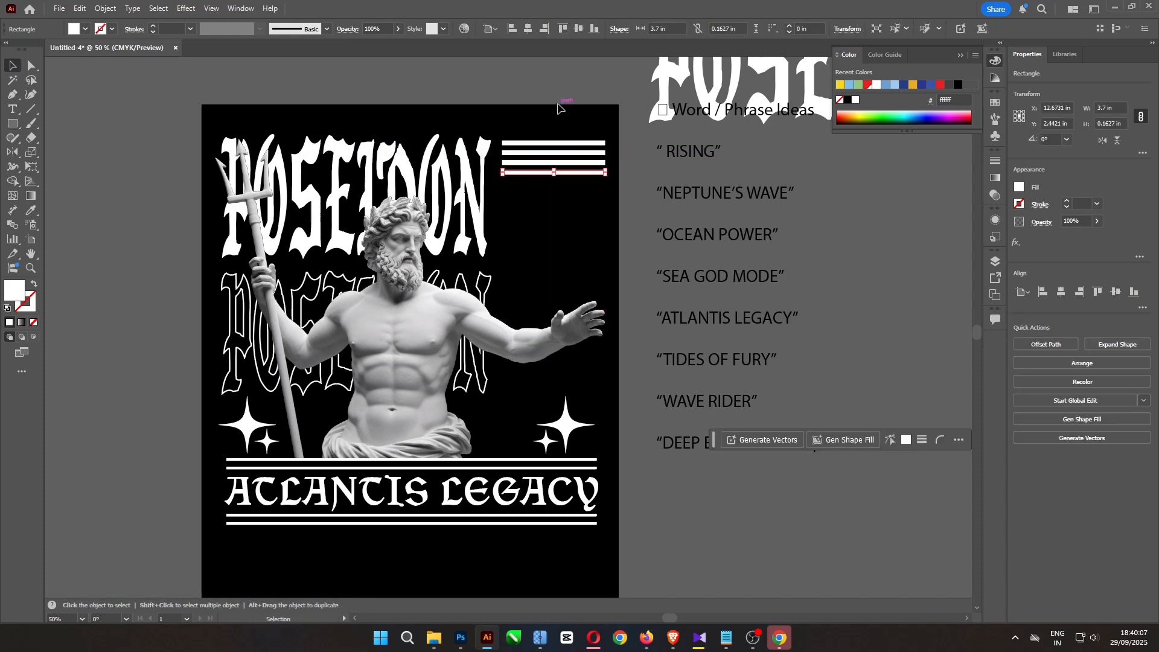
Add the copied MMXXV as text and match its style to the white AOA Only BT Regular POSEIDON lettering
{"action": "key", "text": "i"}
{"action": "left_click", "coordinate": [664, 75]}
{"action": "key", "text": "v"}
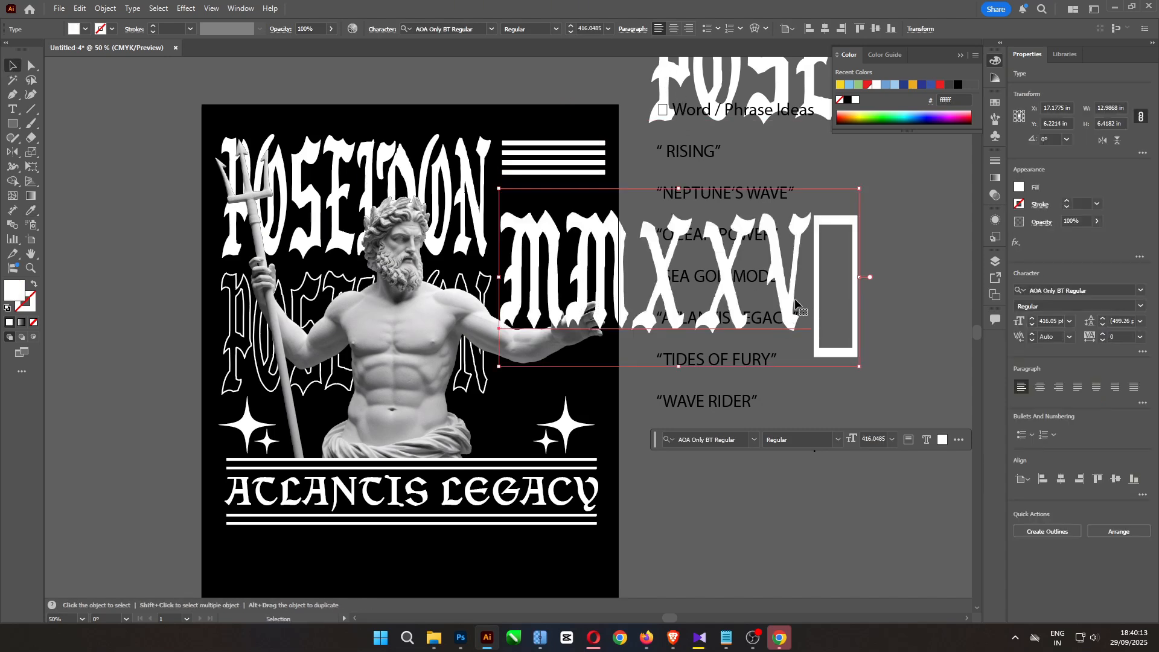
{"action": "mouse_move", "coordinate": [647, 638]}
{"action": "left_click", "coordinate": [665, 583]}
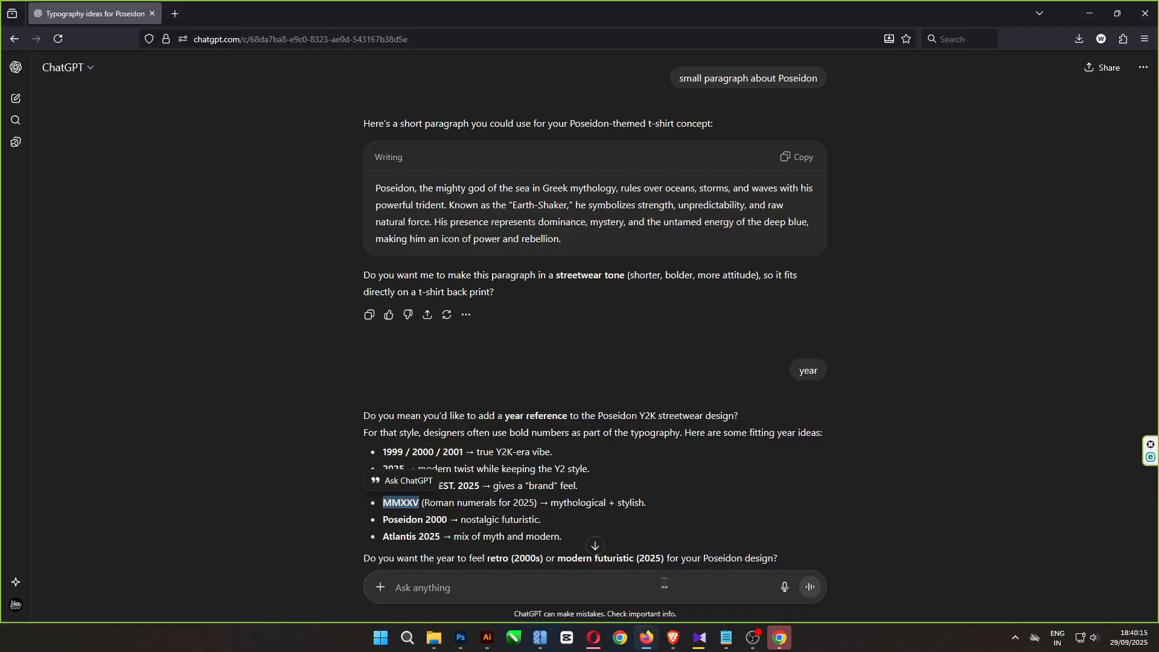
{"action": "left_click", "coordinate": [1089, 14]}
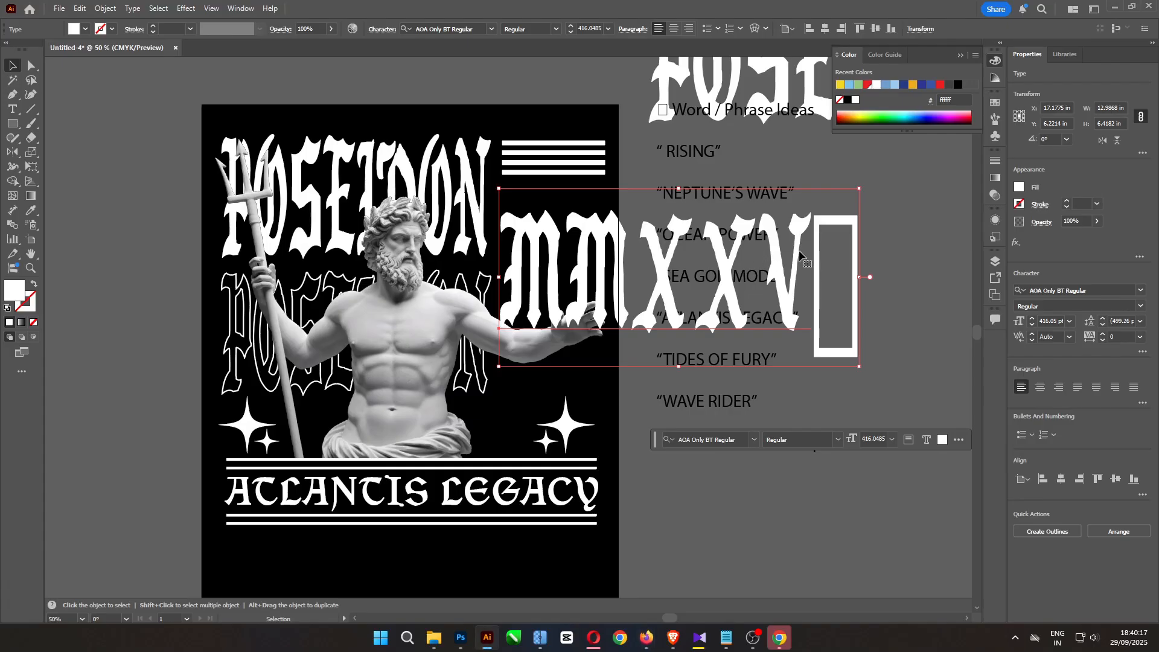
Remove the stray box character after MMXXV and scale the text to about 3.92 in wide directly beneath the four bars
{"action": "double_click", "coordinate": [839, 253]}
{"action": "key", "text": "BackSpace"}
{"action": "left_click", "coordinate": [10, 65]}
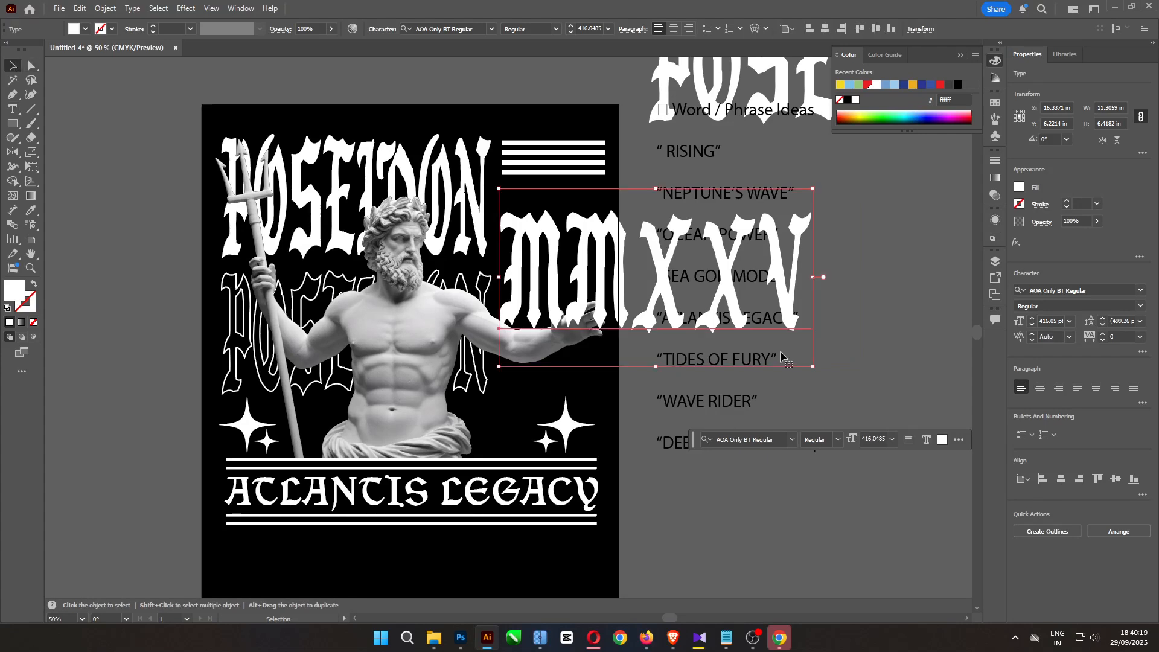
{"action": "left_click_drag", "start_coordinate": [815, 368], "coordinate": [608, 255]}
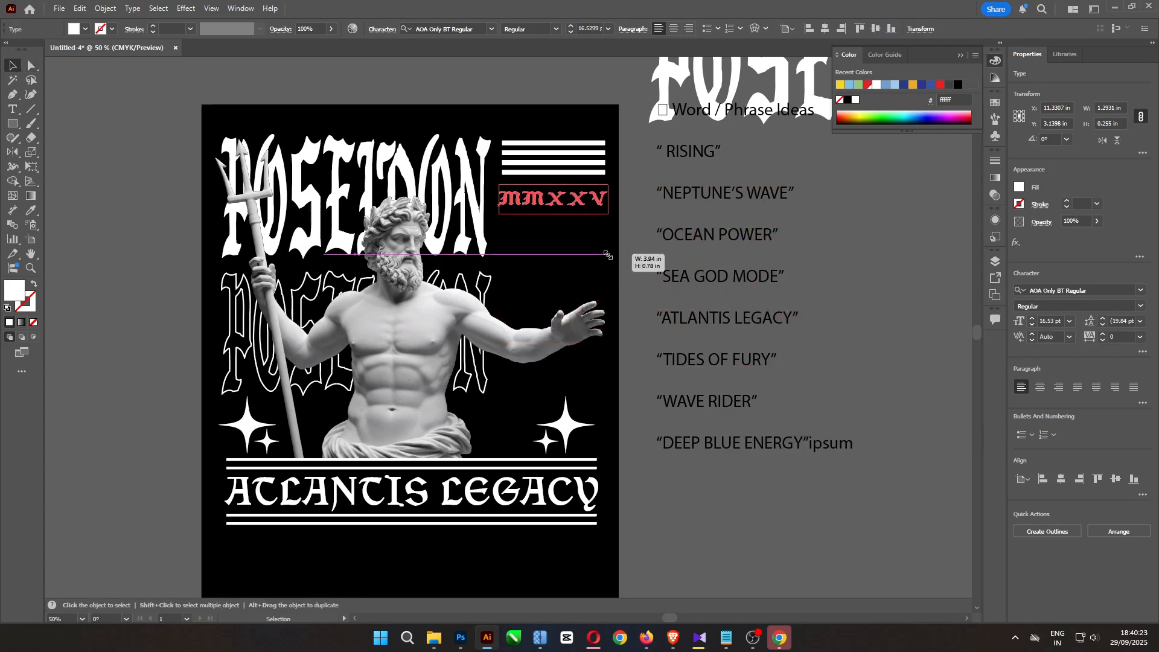
{"action": "left_click_drag", "start_coordinate": [543, 198], "coordinate": [543, 192]}
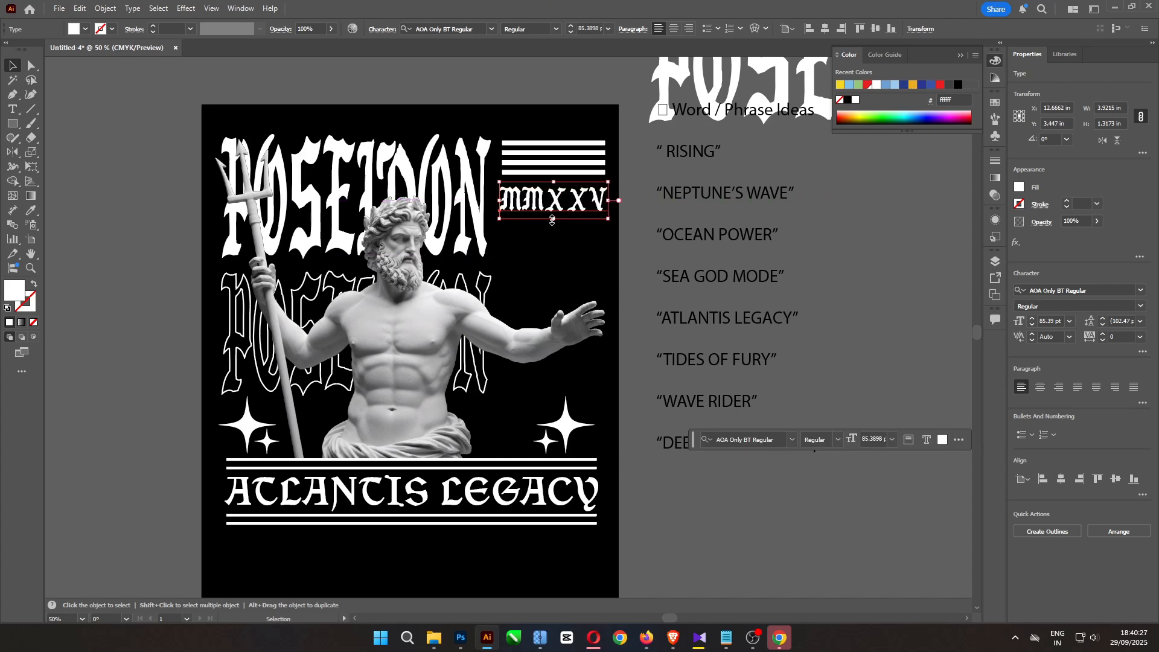
{"action": "key", "text": "Up"}
{"action": "left_click", "coordinate": [639, 274]}
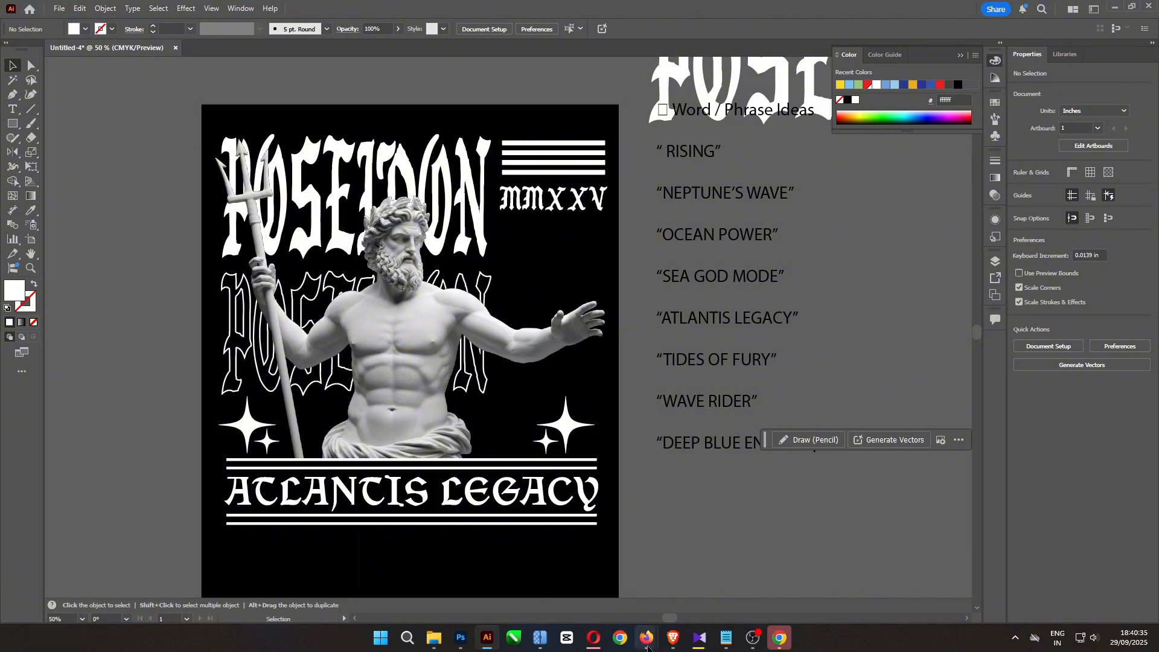
Switch to the ChatGPT conversation in the browser and copy "Earth-Shaker" from the short paragraph about Poseidon
{"action": "left_click", "coordinate": [647, 640]}
{"action": "left_click", "coordinate": [703, 573]}
{"action": "left_click", "coordinate": [595, 545]}
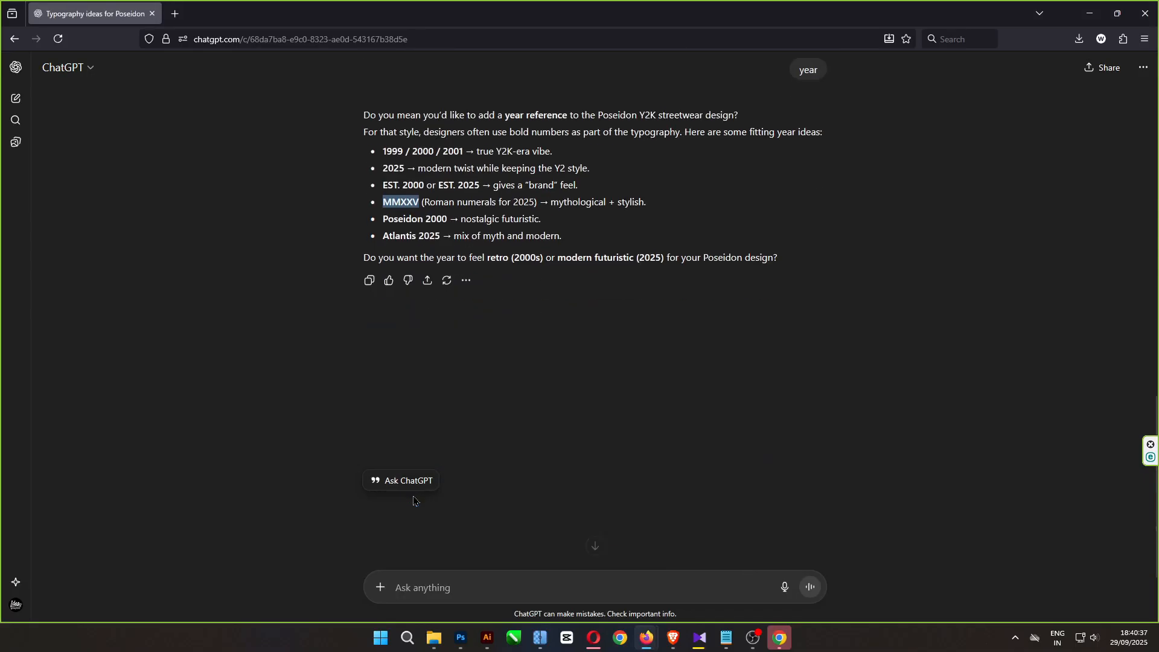
{"action": "scroll", "coordinate": [427, 393], "scroll_direction": "up", "scroll_amount": 3}
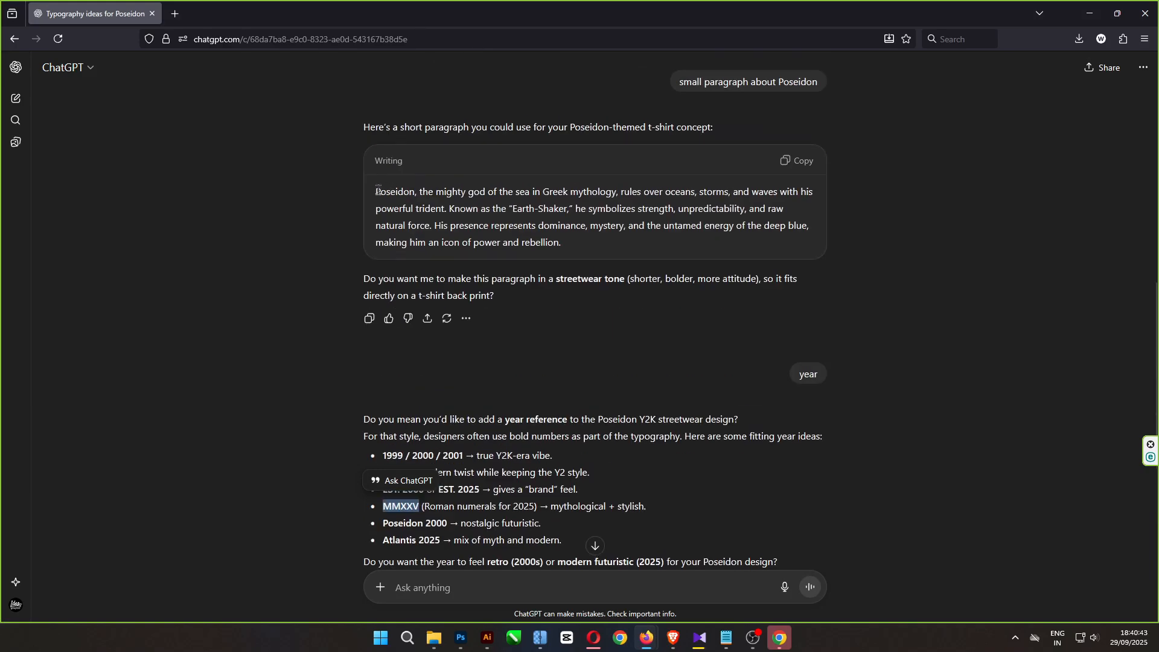
{"action": "left_click_drag", "start_coordinate": [511, 210], "coordinate": [560, 210]}
{"action": "key", "text": "ctrl+c"}
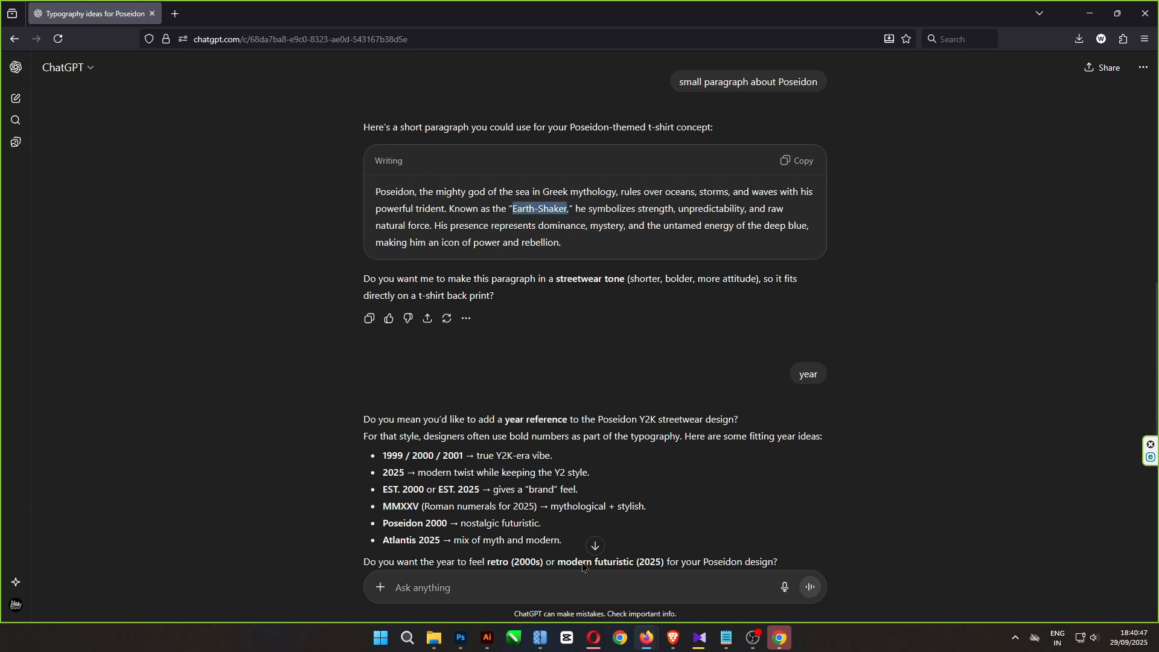
Return to Illustrator and delete the Word / Phrase Ideas text beside the artboard
{"action": "left_click", "coordinate": [478, 643]}
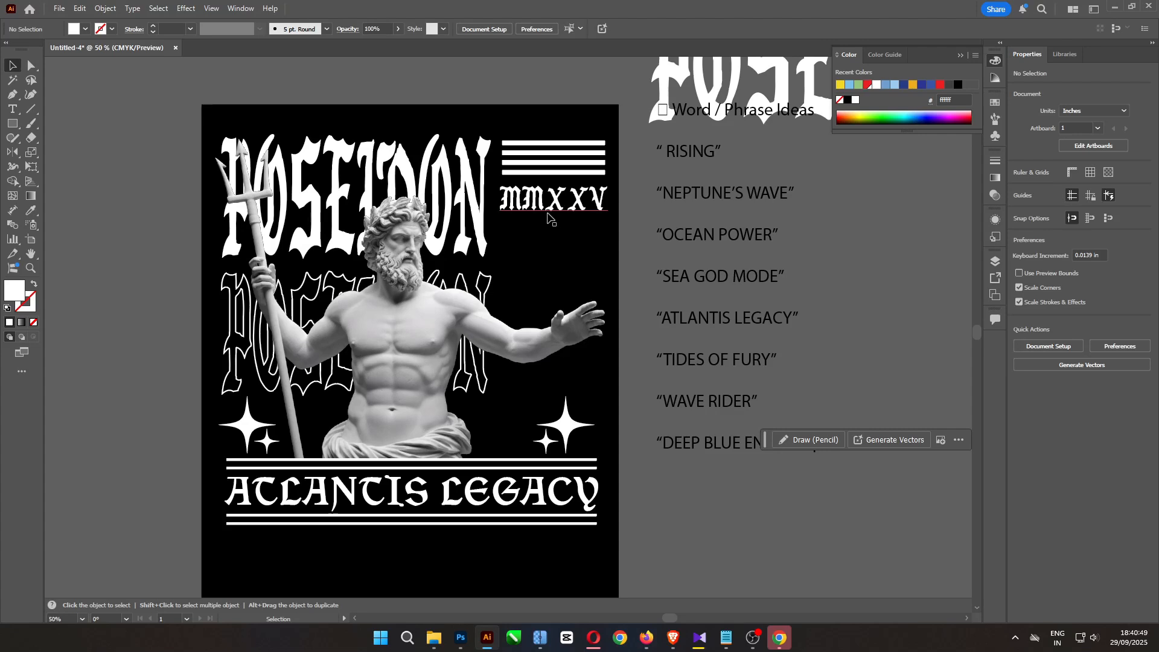
{"action": "left_click", "coordinate": [690, 441]}
{"action": "key", "text": "Delete"}
Add the copied Earth-Shaker as text and place it above the artboard, scaled to about 8.26 in wide
{"action": "left_click", "coordinate": [12, 108]}
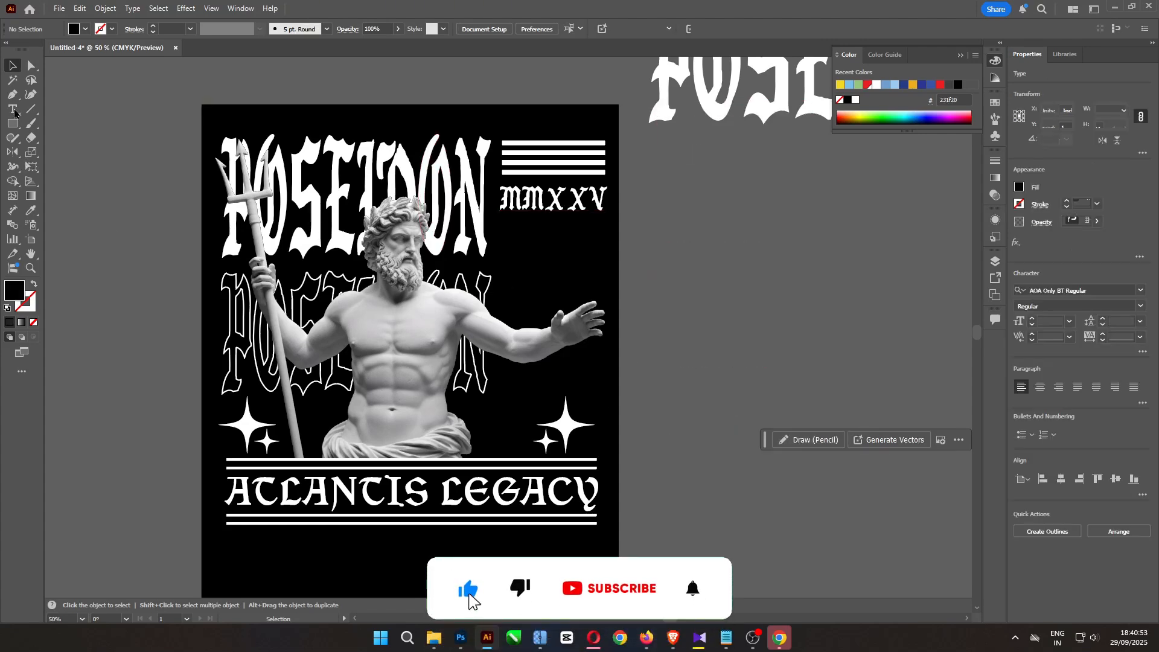
{"action": "left_click", "coordinate": [656, 295]}
{"action": "key", "text": "ctrl+v"}
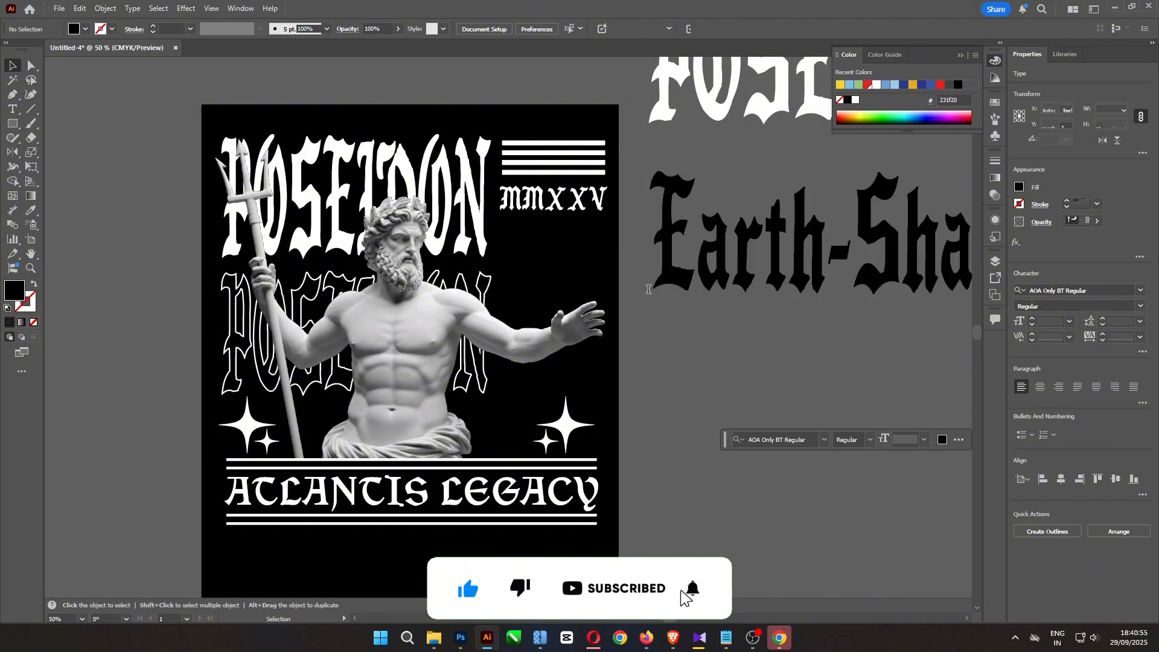
{"action": "key", "text": "Escape"}
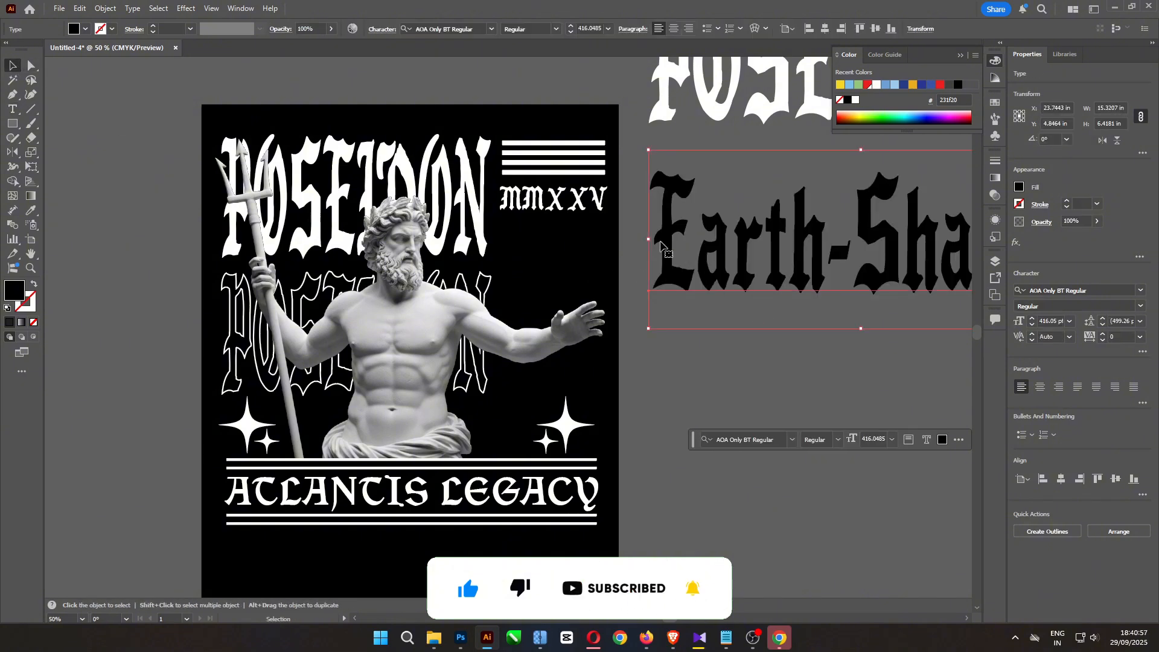
{"action": "left_click_drag", "start_coordinate": [660, 244], "coordinate": [159, 134]}
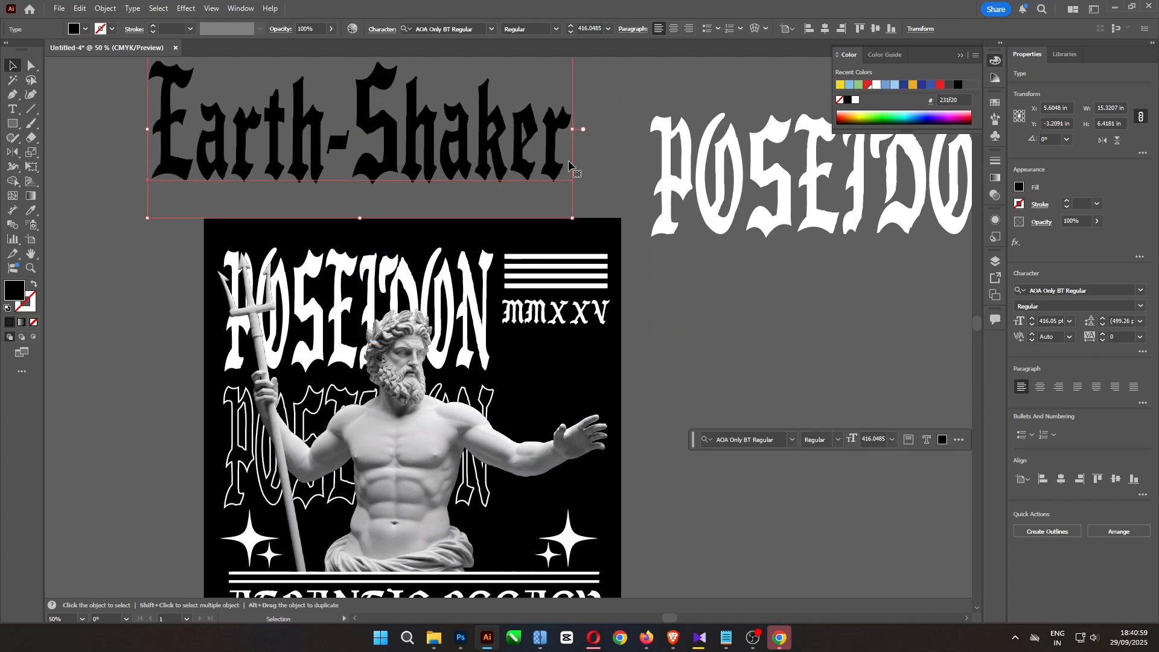
{"action": "left_click_drag", "start_coordinate": [574, 131], "coordinate": [478, 129]}
Try signature, vintage and compact typefaces on the Earth-Shaker text and apply Compacta Light BT Regular
{"action": "left_click", "coordinate": [452, 30]}
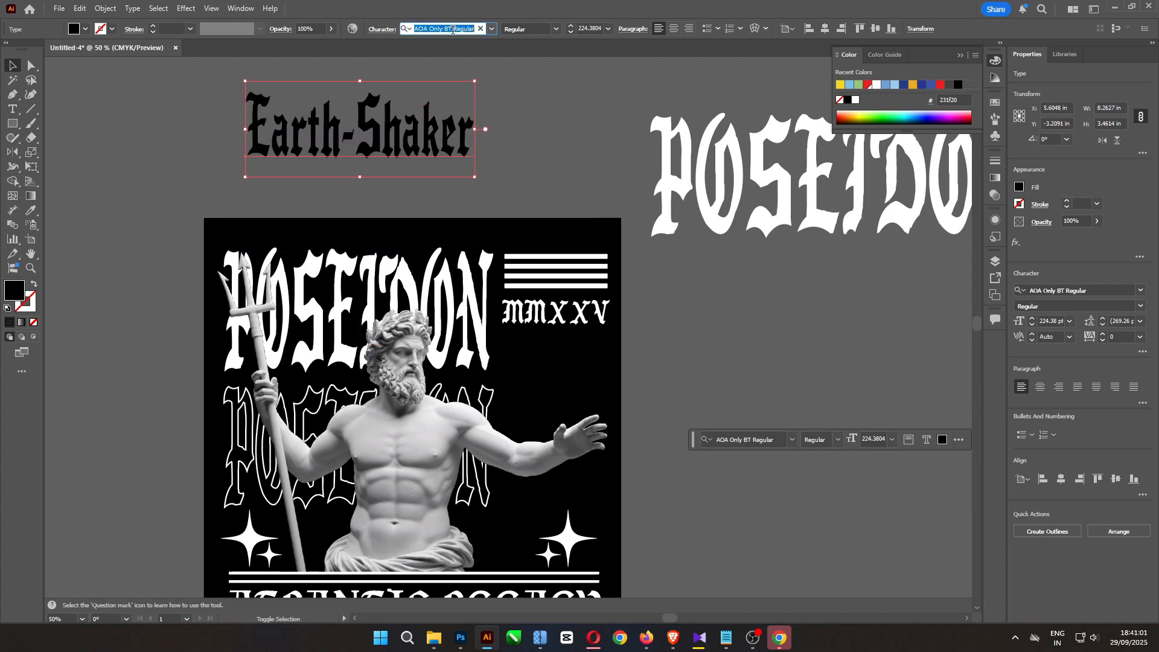
{"action": "type", "text": "signa"}
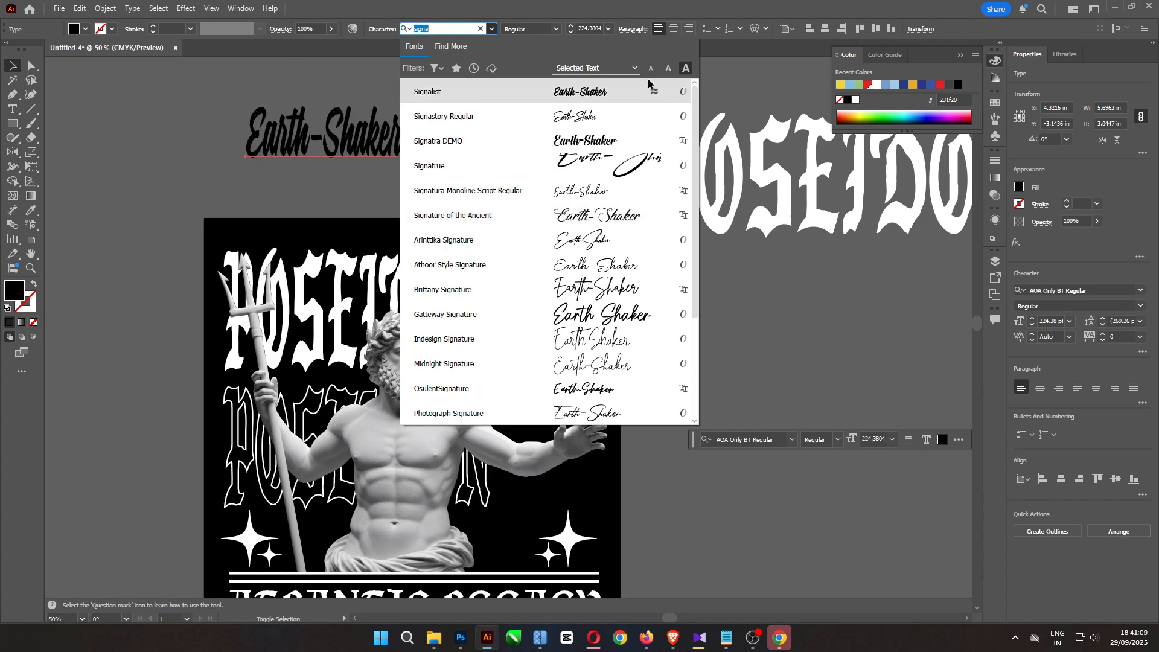
{"action": "type", "text": "inatg"}
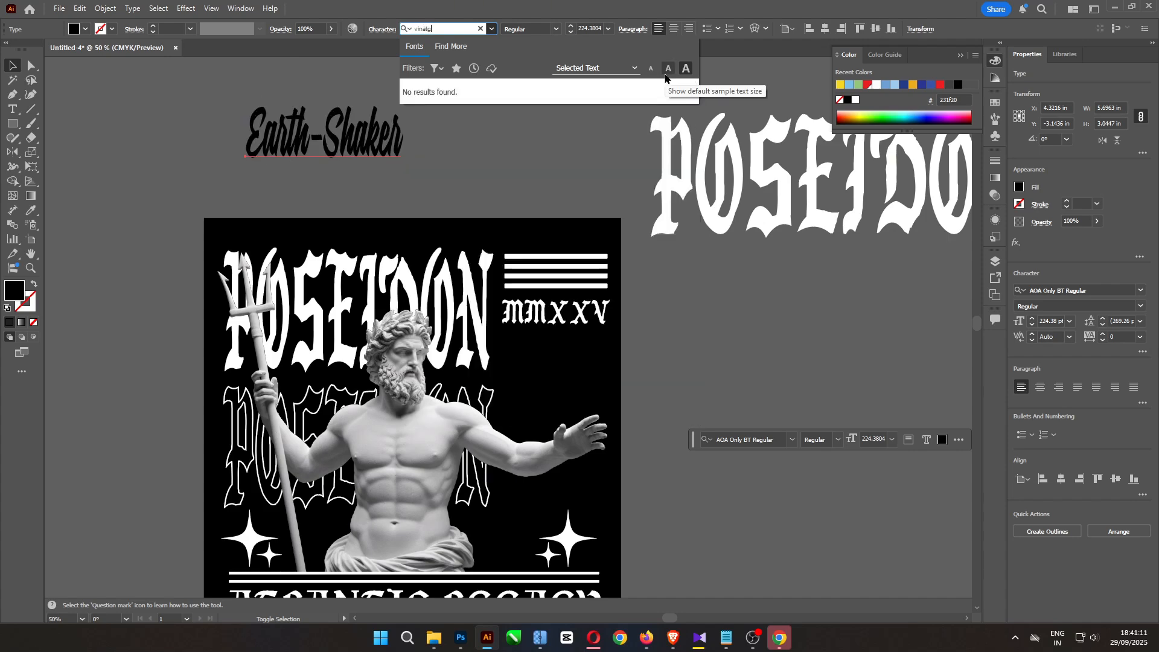
{"action": "type", "text": "vin"}
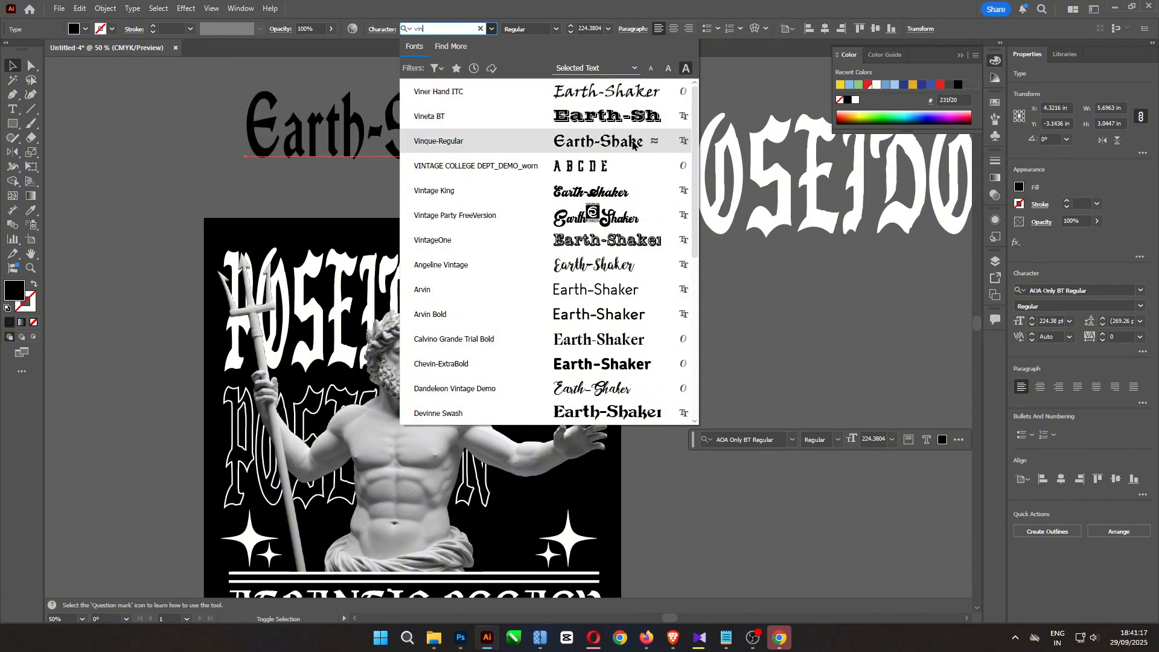
{"action": "scroll", "coordinate": [633, 144], "scroll_direction": "down", "scroll_amount": 3}
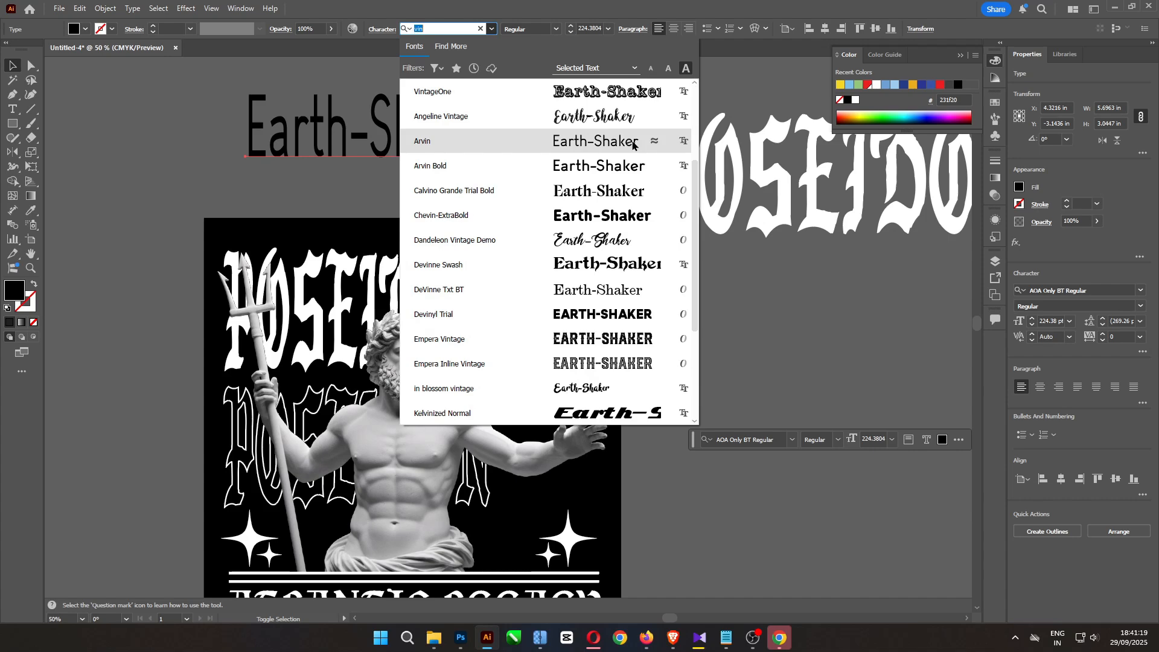
{"action": "type", "text": "omp"}
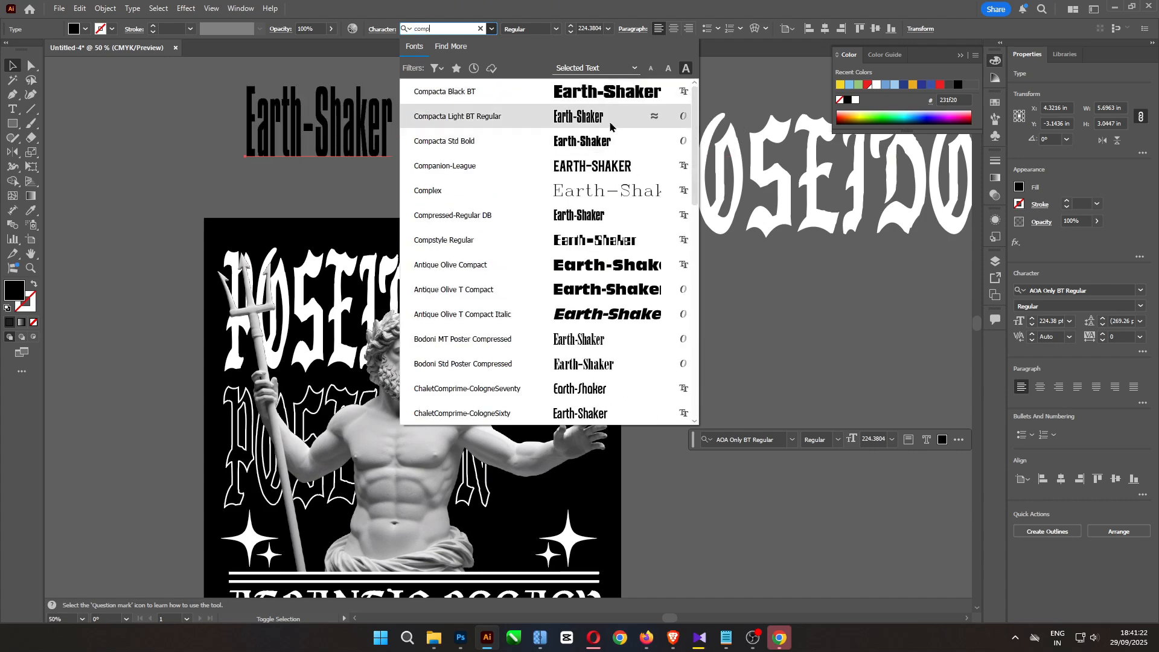
{"action": "left_click", "coordinate": [459, 117]}
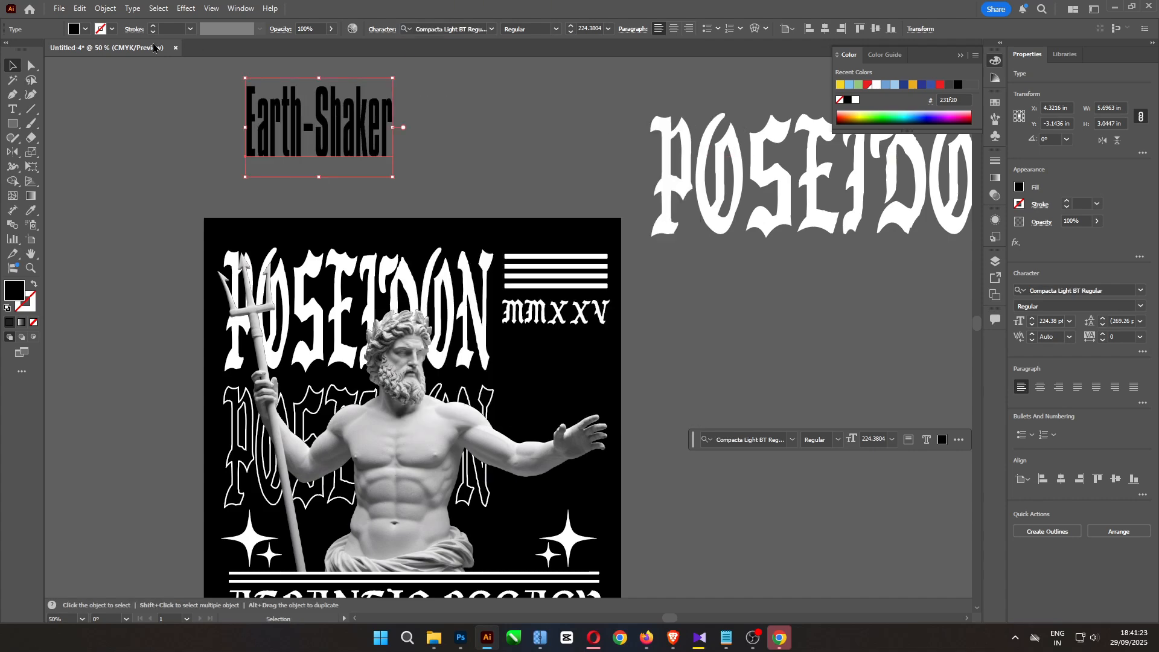
Convert the Earth-Shaker text to uppercase and rotate it 90° so it reads vertically upward
{"action": "left_click", "coordinate": [132, 8]}
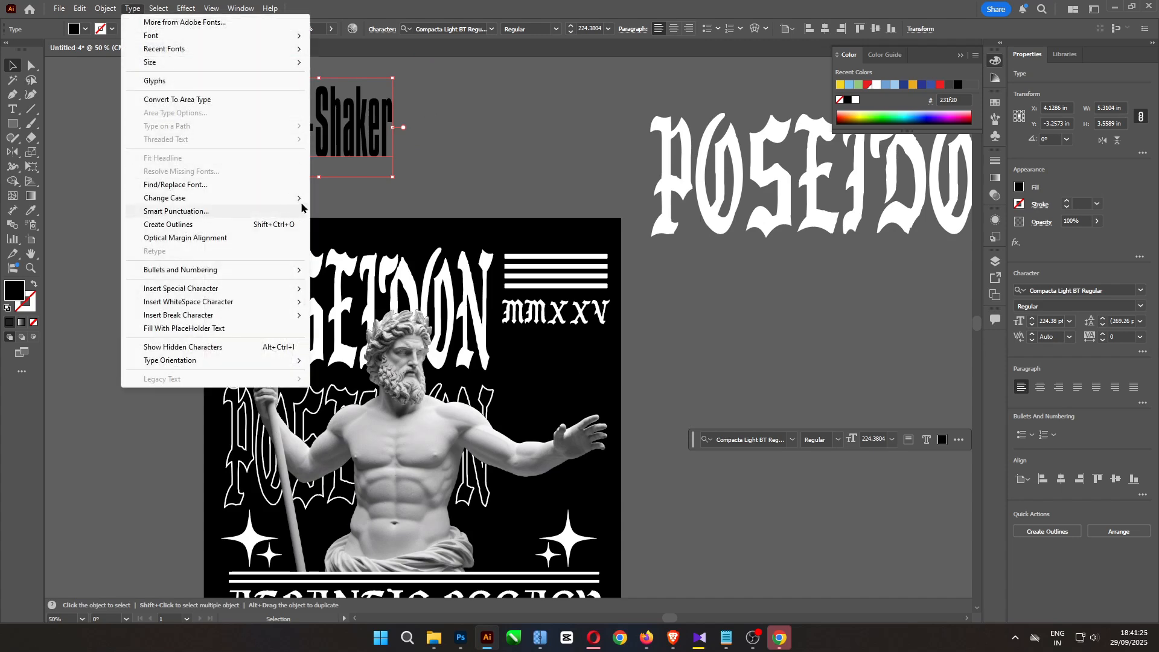
{"action": "mouse_move", "coordinate": [296, 198]}
{"action": "left_click", "coordinate": [355, 198]}
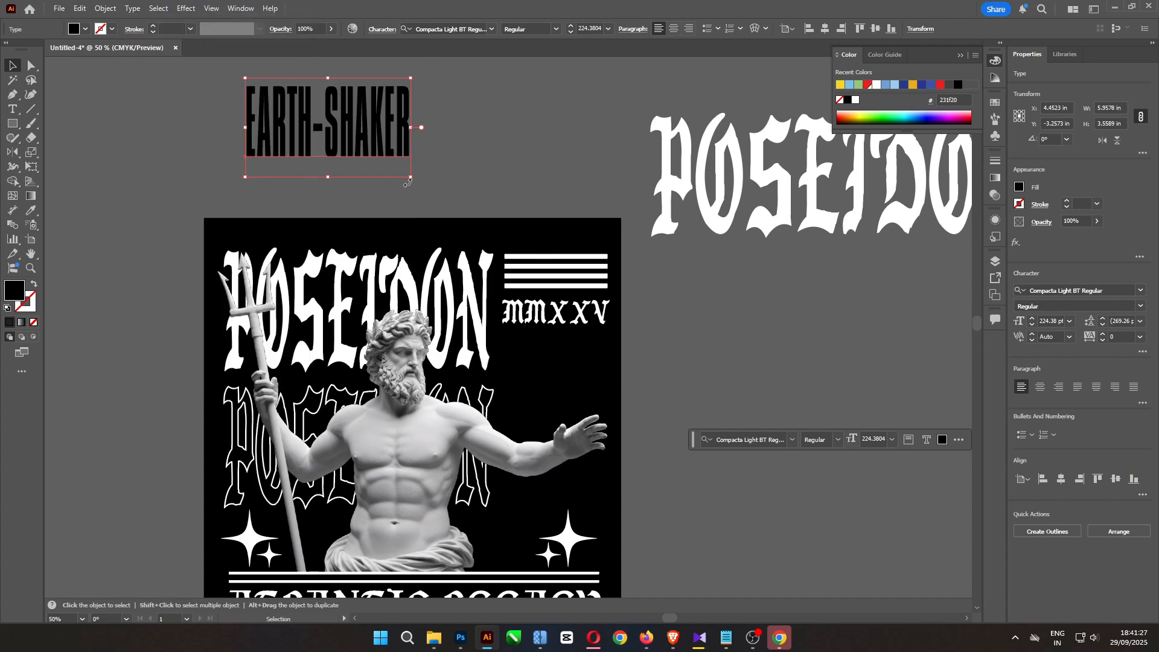
{"action": "left_click_drag", "start_coordinate": [408, 183], "coordinate": [378, 128]}
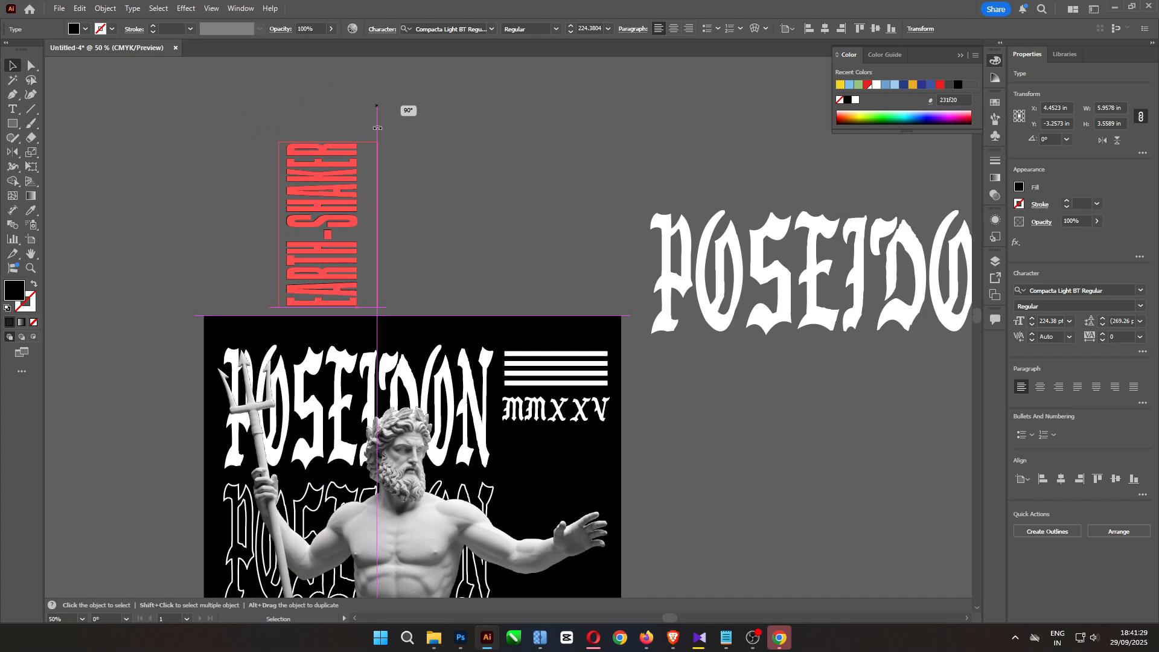
Color EARTH-SHAKER white and fit it beneath MMXXV at about 4.85 in by 6.38 in, behind the statue's arm
{"action": "left_click_drag", "start_coordinate": [336, 215], "coordinate": [551, 375]}
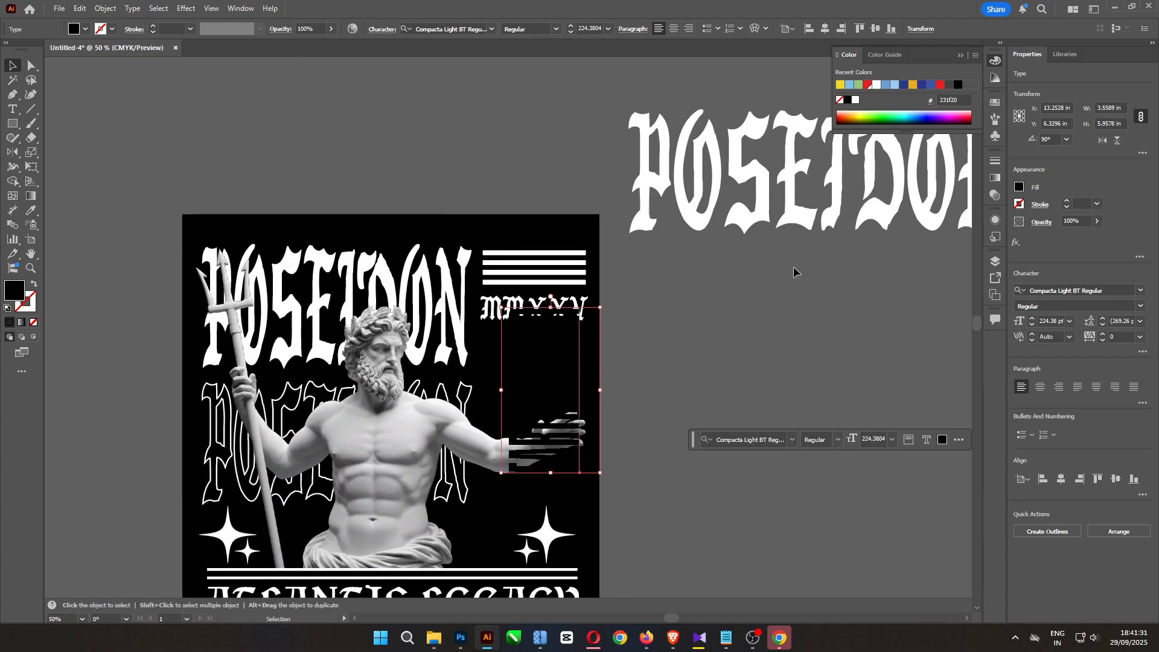
{"action": "left_click", "coordinate": [855, 99]}
{"action": "left_click_drag", "start_coordinate": [584, 353], "coordinate": [589, 371]}
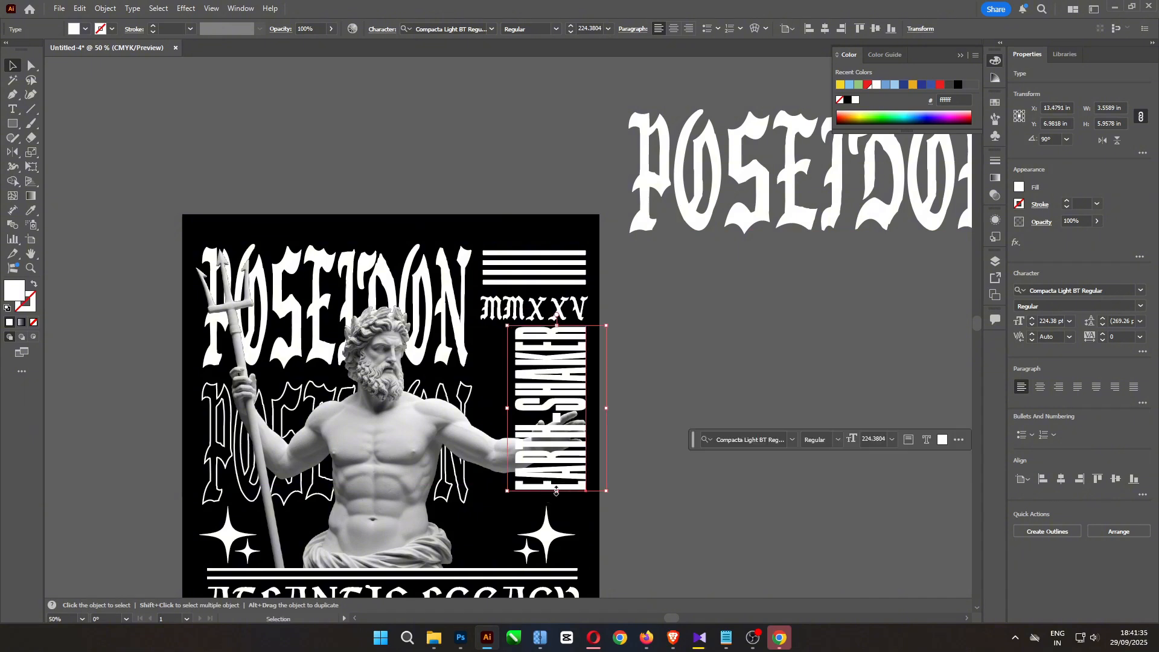
{"action": "left_click_drag", "start_coordinate": [556, 490], "coordinate": [555, 502]}
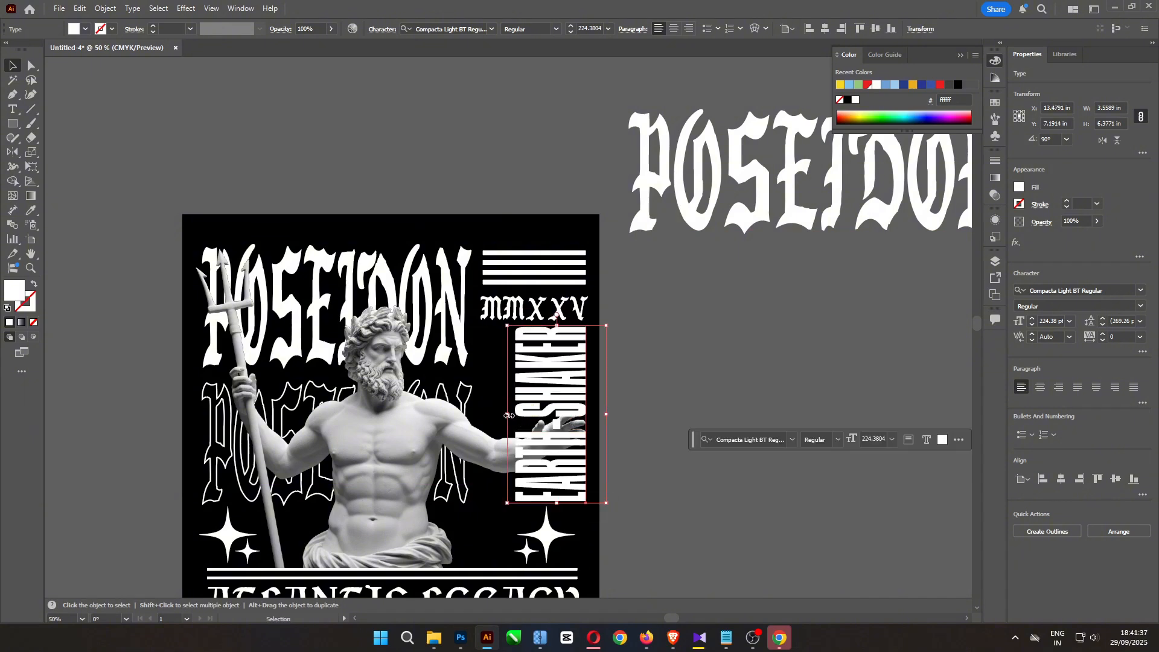
{"action": "left_click_drag", "start_coordinate": [508, 415], "coordinate": [473, 417]}
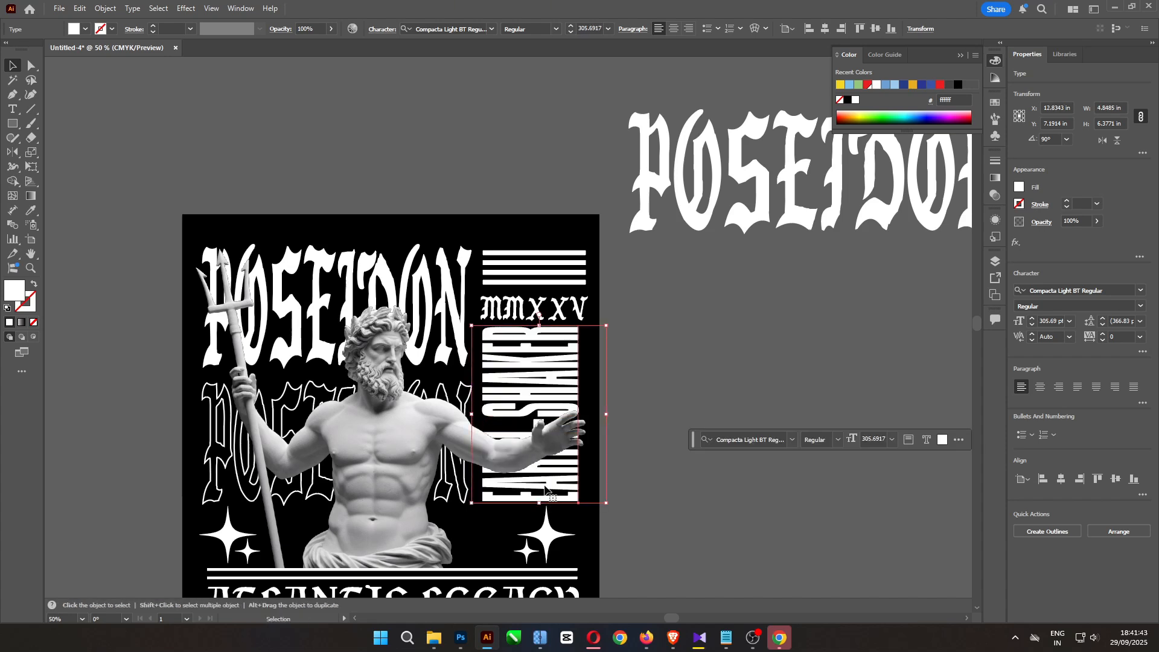
Convert the vertical EARTH-SHAKER text to outlines and ungroup it into separate letters
{"action": "right_click", "coordinate": [561, 398]}
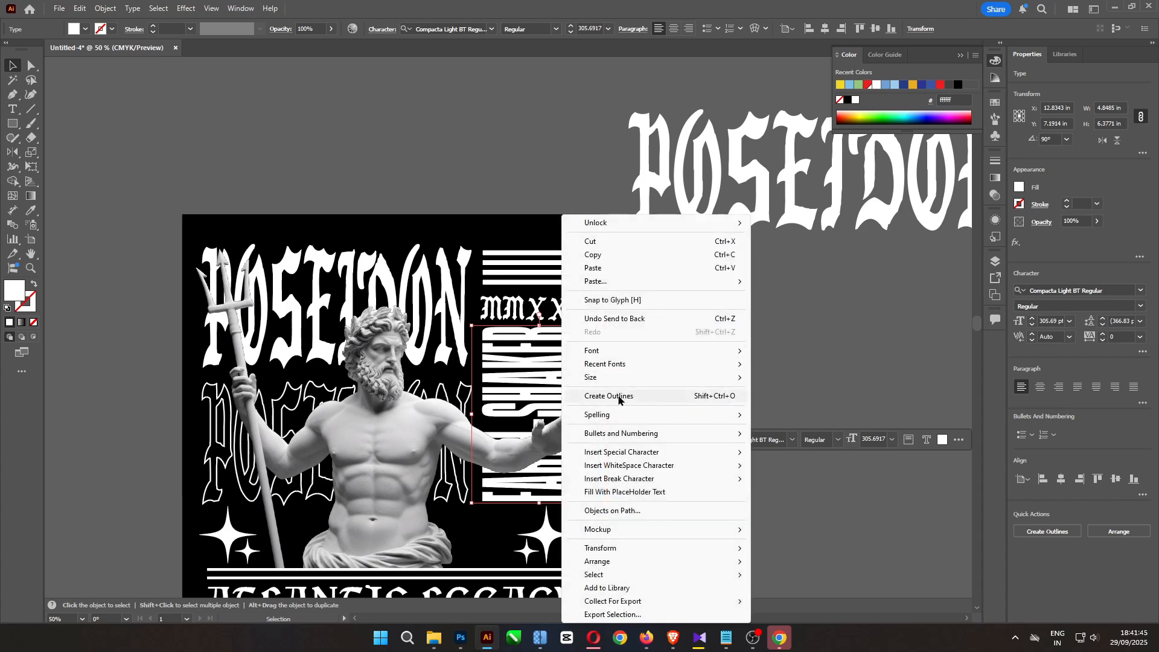
{"action": "left_click", "coordinate": [618, 397]}
{"action": "right_click", "coordinate": [619, 398]}
{"action": "left_click", "coordinate": [609, 190]}
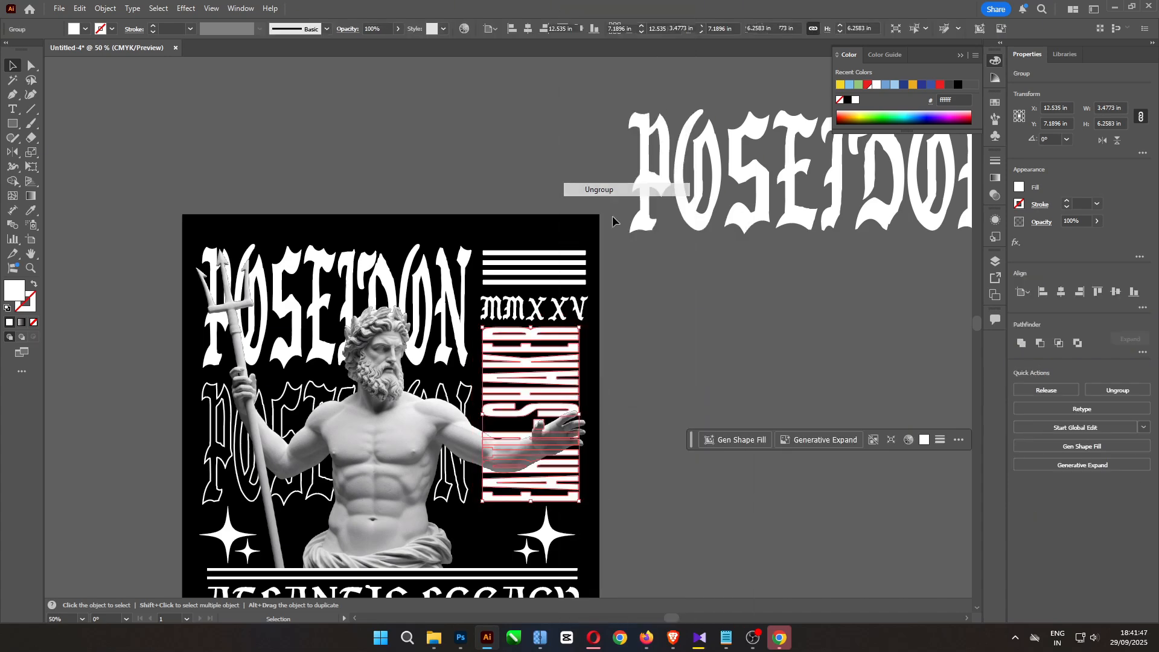
{"action": "left_click", "coordinate": [625, 155]}
Bring the H, R and T of EARTH to the front so they overlap the statue's outstretched arm
{"action": "key", "text": "ctrl+equal"}
{"action": "key", "text": "ctrl+equal"}
{"action": "left_click_drag", "start_coordinate": [644, 233], "coordinate": [561, 9]}
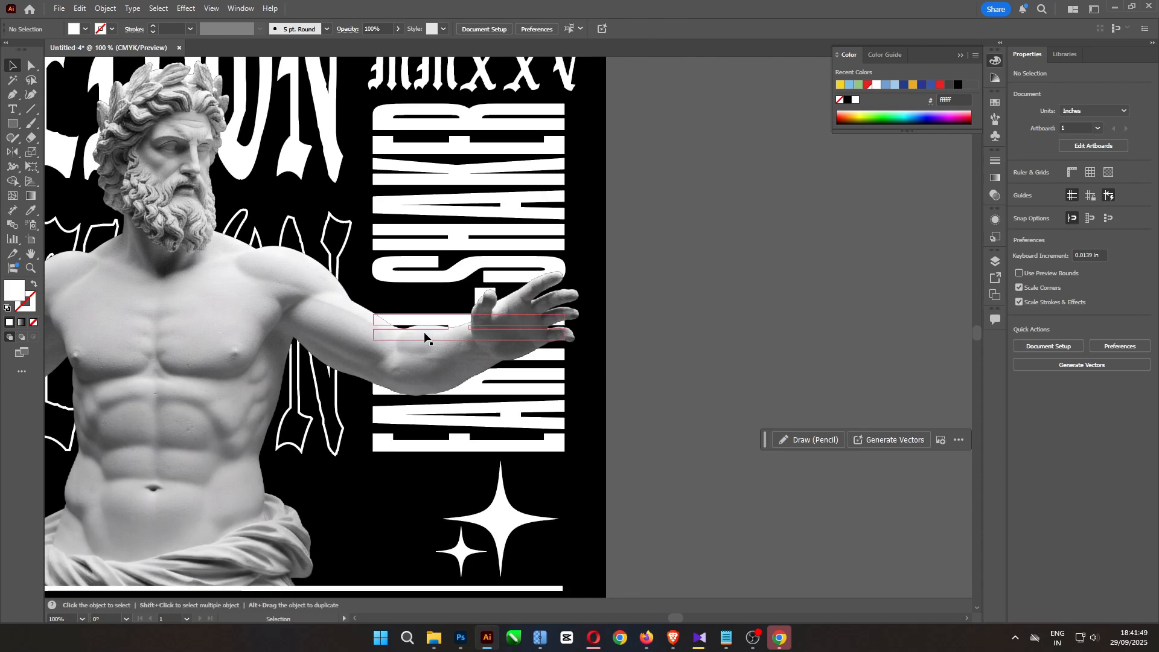
{"action": "left_click", "coordinate": [422, 320]}
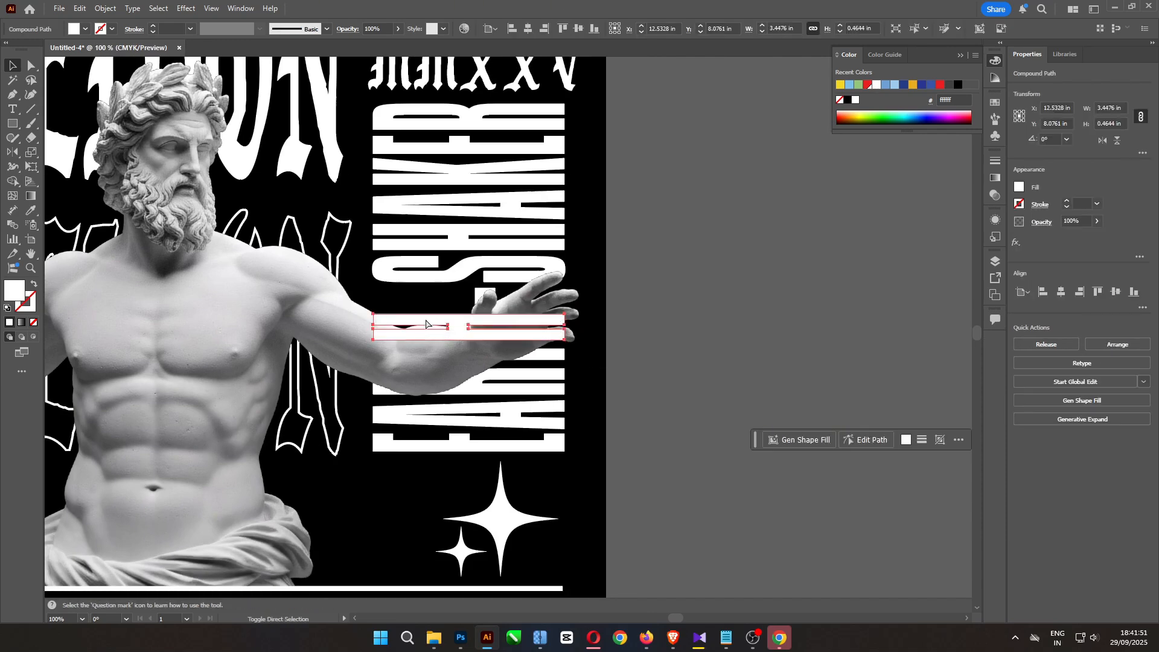
{"action": "left_click", "coordinate": [484, 298]}
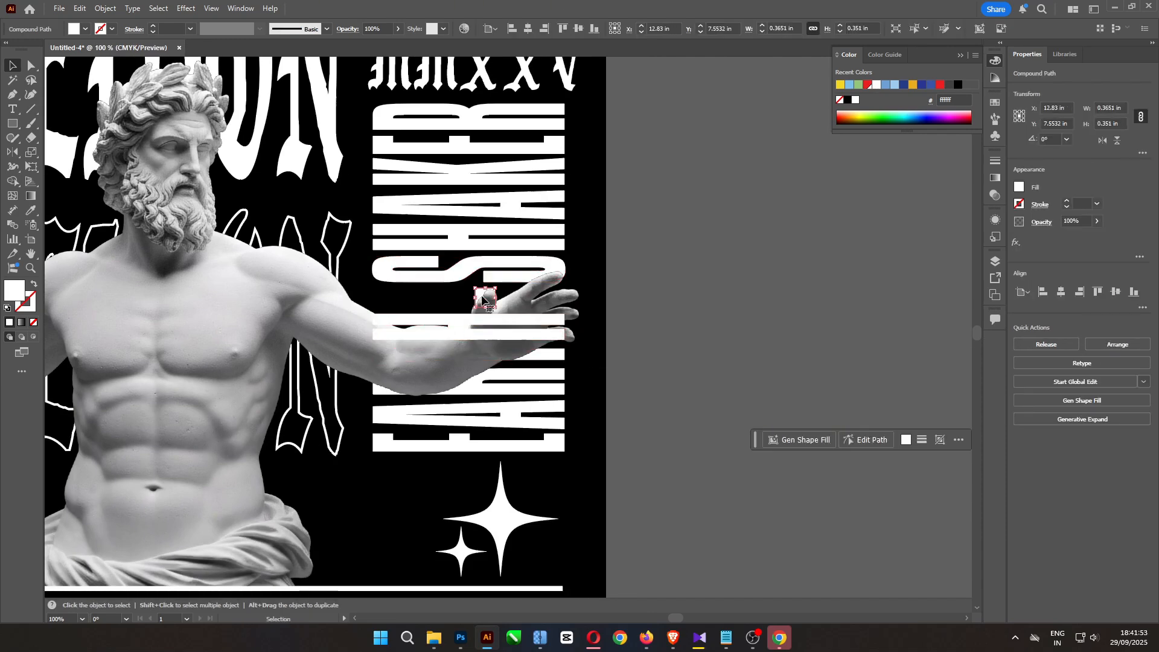
{"action": "left_click", "coordinate": [554, 385]}
{"action": "key", "text": "ctrl+shift+bracketright"}
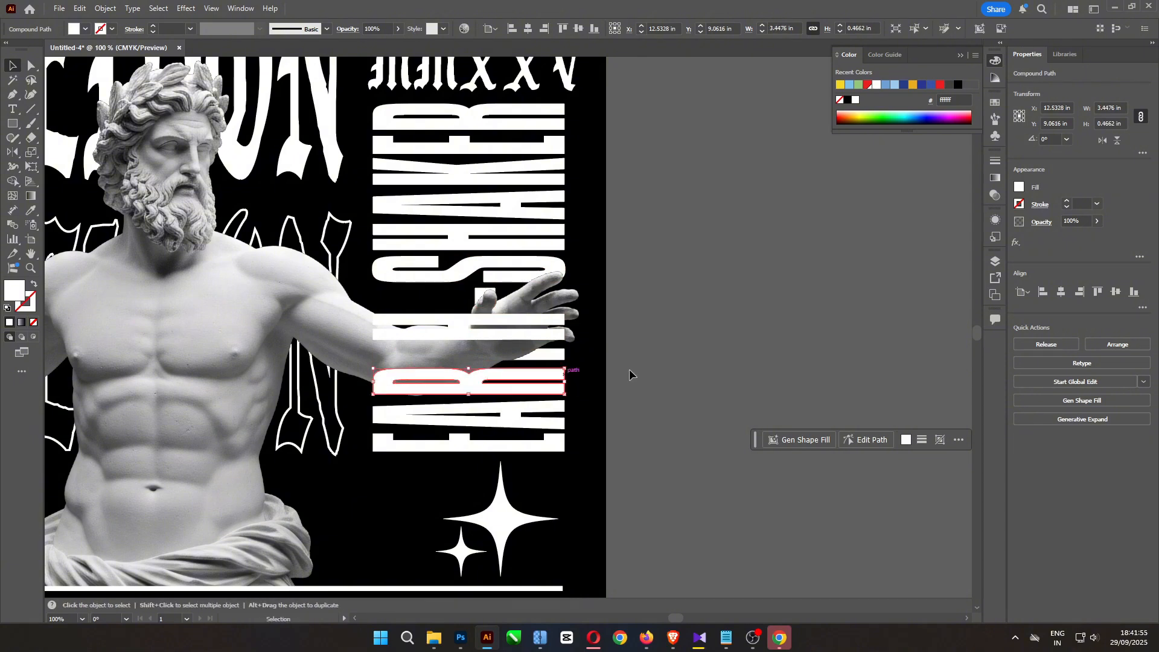
{"action": "left_click", "coordinate": [671, 374]}
{"action": "left_click", "coordinate": [556, 355]}
{"action": "key", "text": "ctrl+shift+bracketright"}
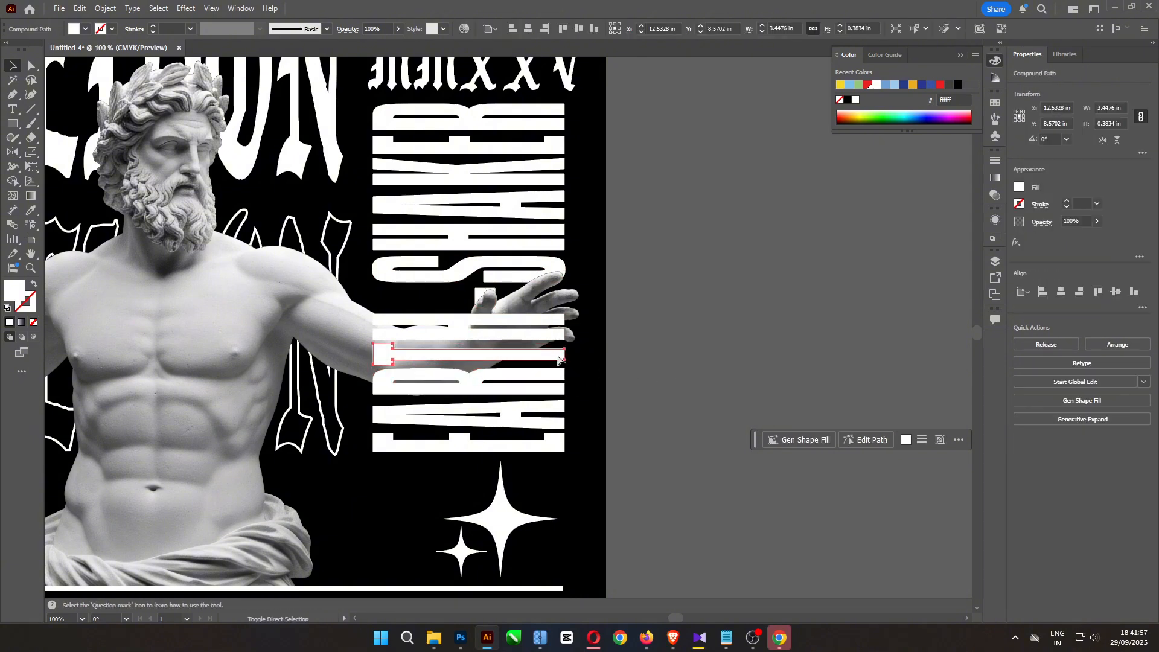
{"action": "left_click", "coordinate": [716, 372]}
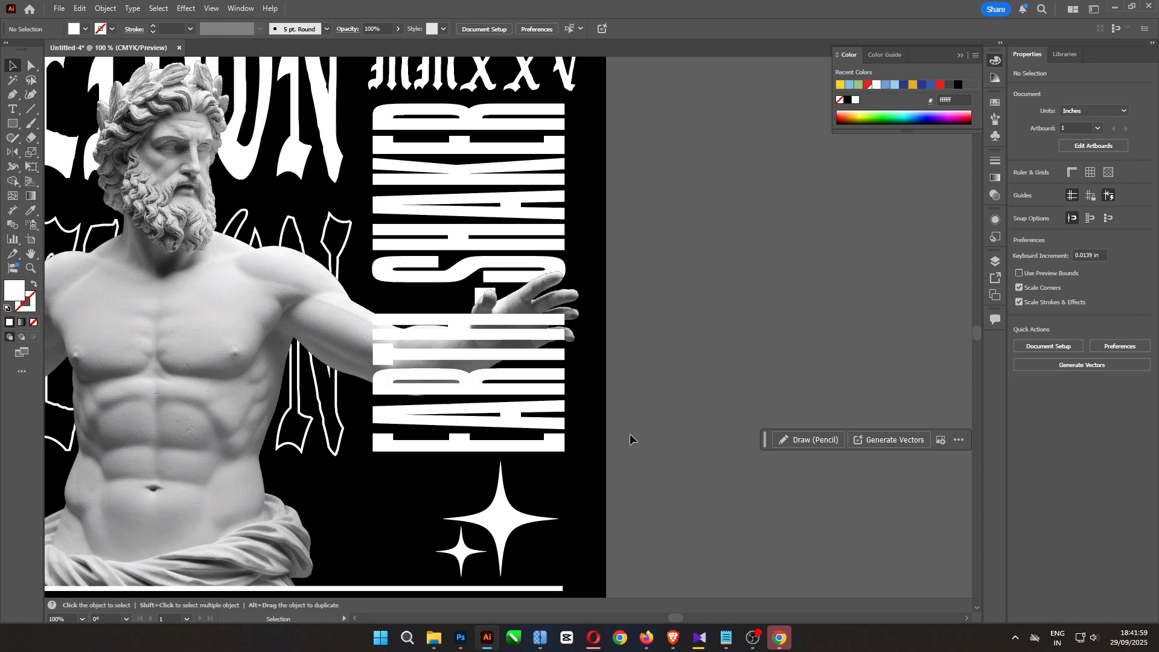
Compress the grouped solid and outlined POSEIDON lettering vertically so the outlined copy ends around the statue's shoulders
{"action": "key", "text": "ctrl+minus"}
{"action": "key", "text": "ctrl+minus"}
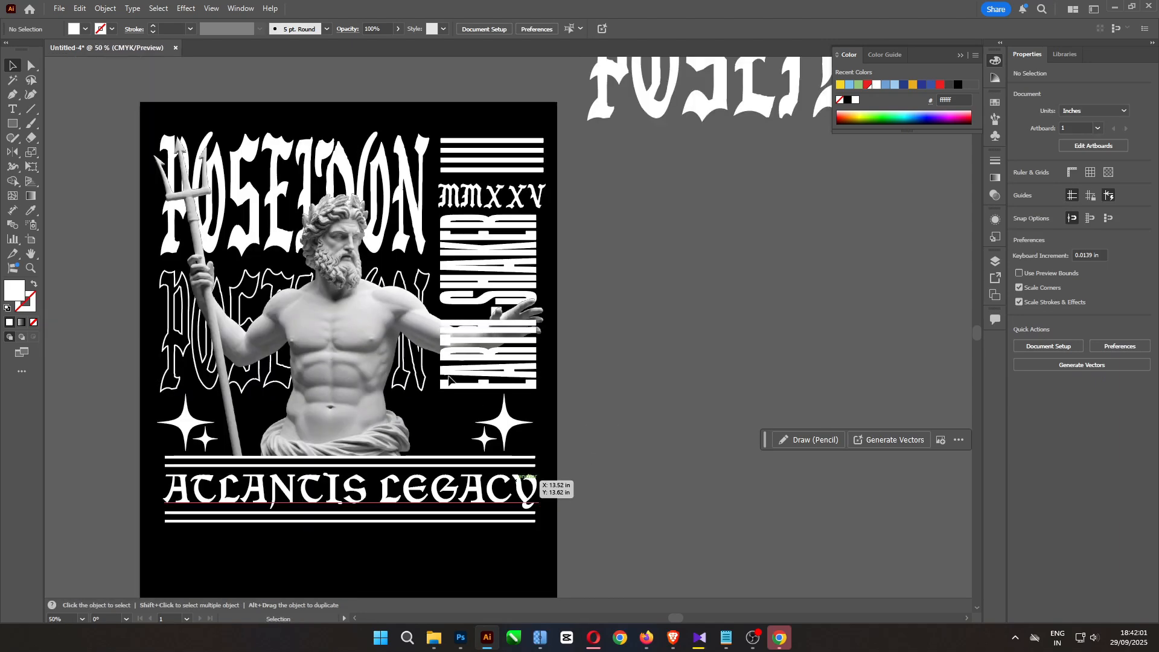
{"action": "left_click", "coordinate": [424, 244]}
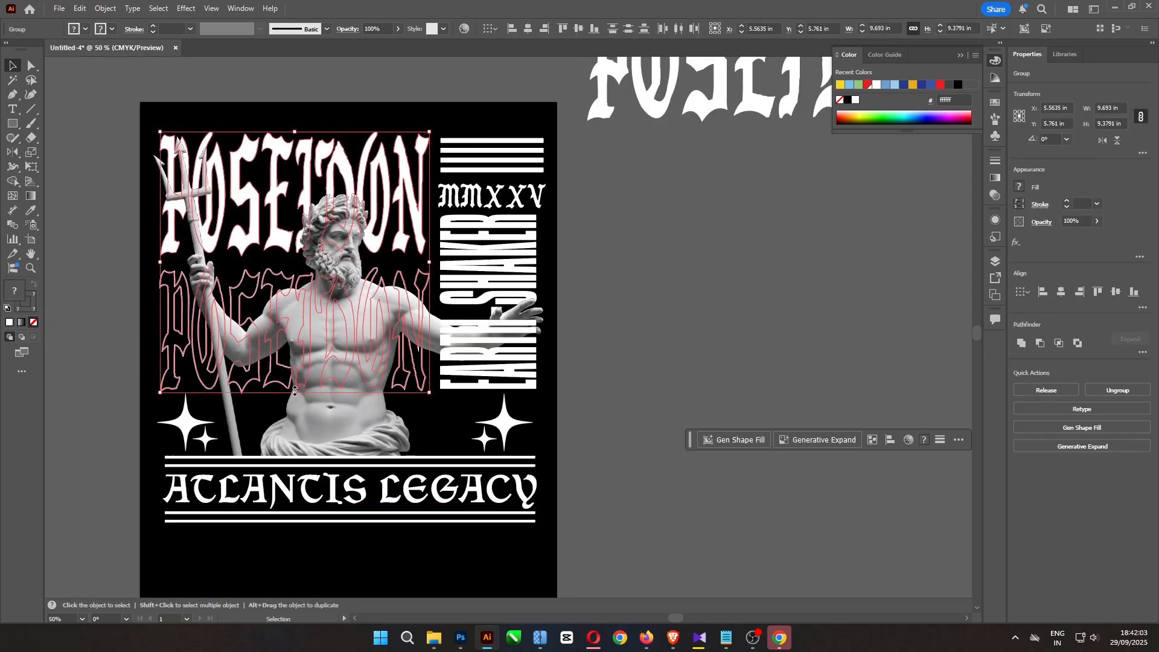
{"action": "left_click_drag", "start_coordinate": [296, 391], "coordinate": [443, 308]}
{"action": "left_click", "coordinate": [567, 225]}
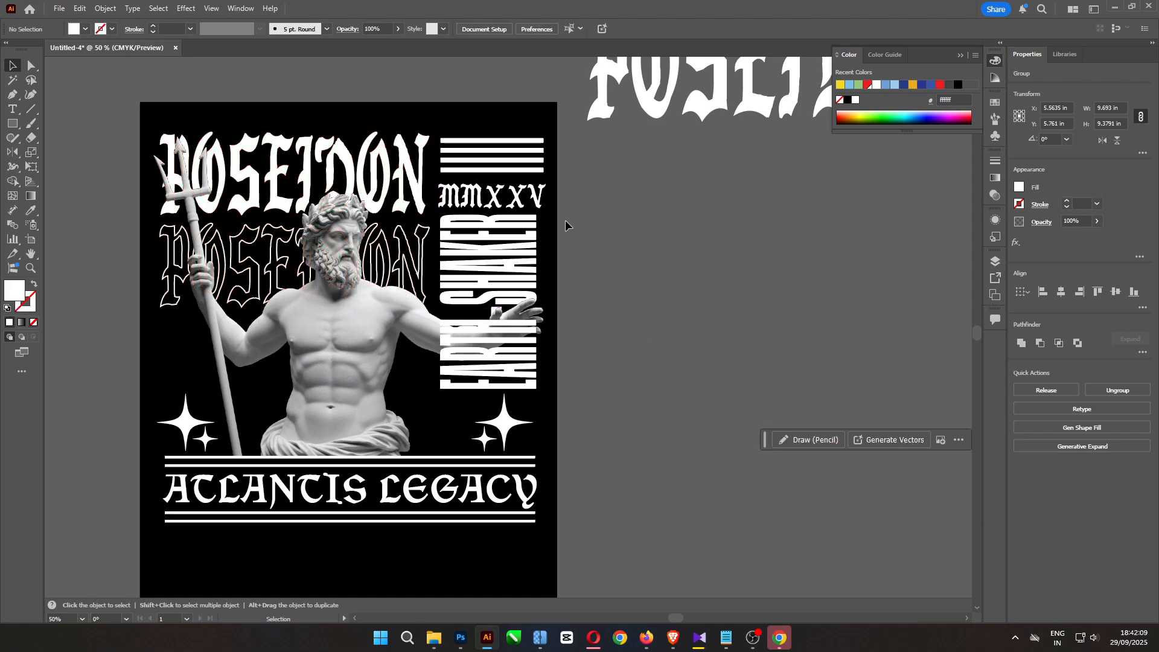
Narrow all the EARTH-SHAKER letters together to about 3.43 in wide
{"action": "left_click", "coordinate": [547, 200]}
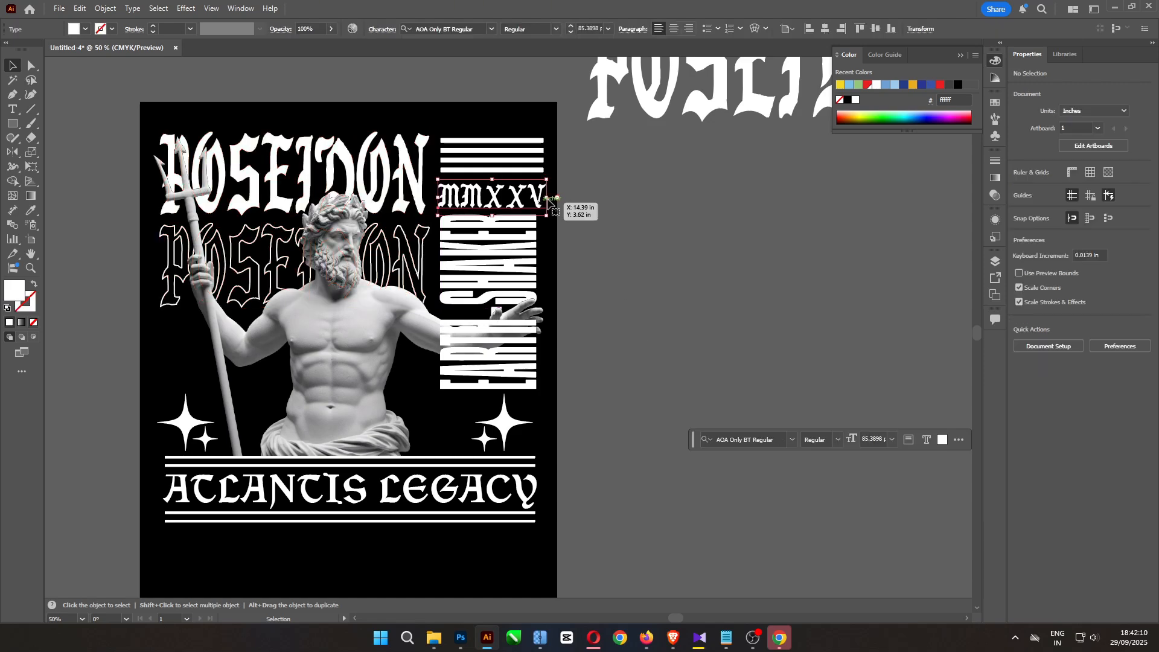
{"action": "left_click", "coordinate": [535, 251]}
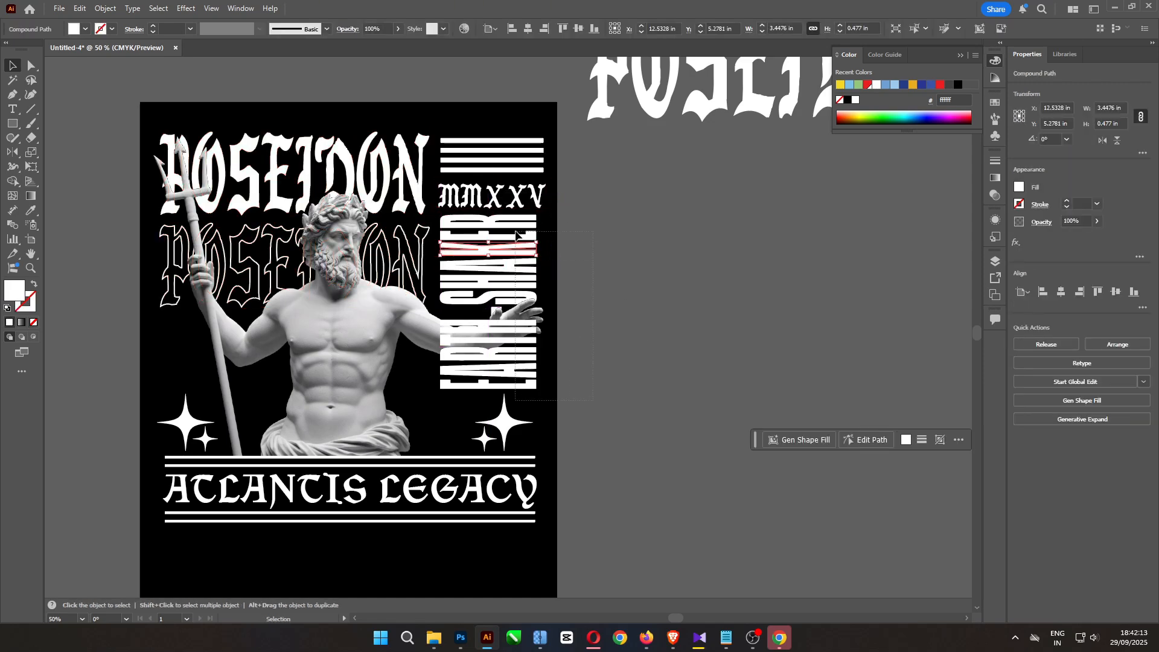
{"action": "left_click_drag", "start_coordinate": [516, 225], "coordinate": [516, 226]}
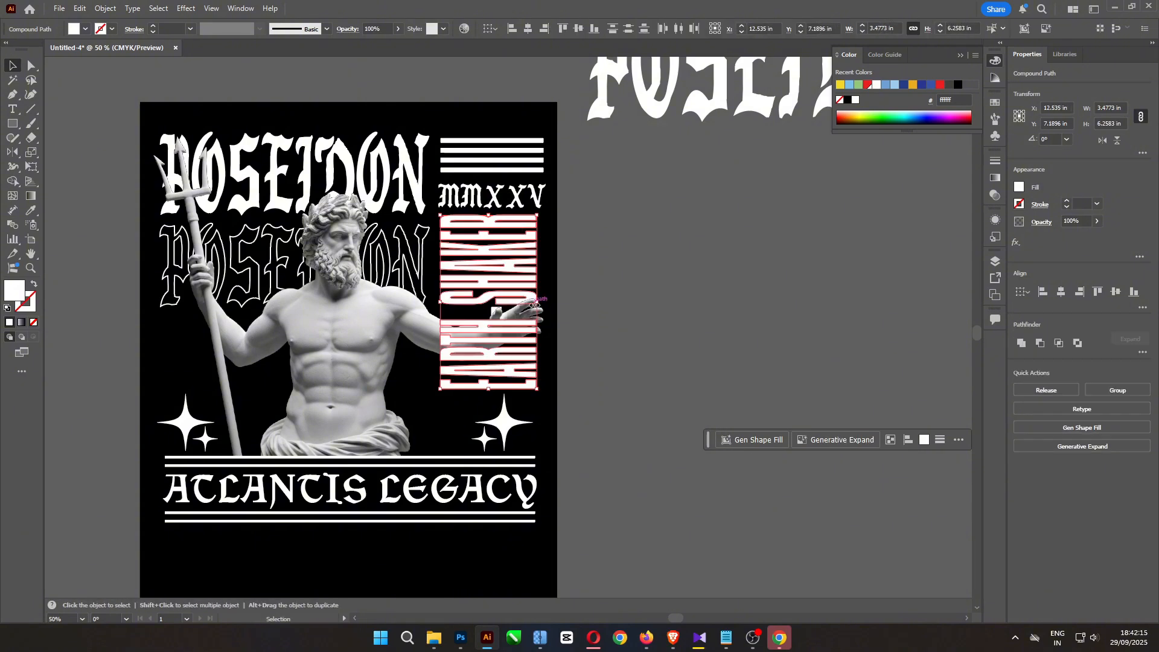
{"action": "left_click_drag", "start_coordinate": [535, 303], "coordinate": [537, 303]}
Convert MMXXV to outlines, and narrow it and the bars above, about 3.38 in wide, to line up with EARTH-SHAKER's outer edge
{"action": "left_click", "coordinate": [540, 193]}
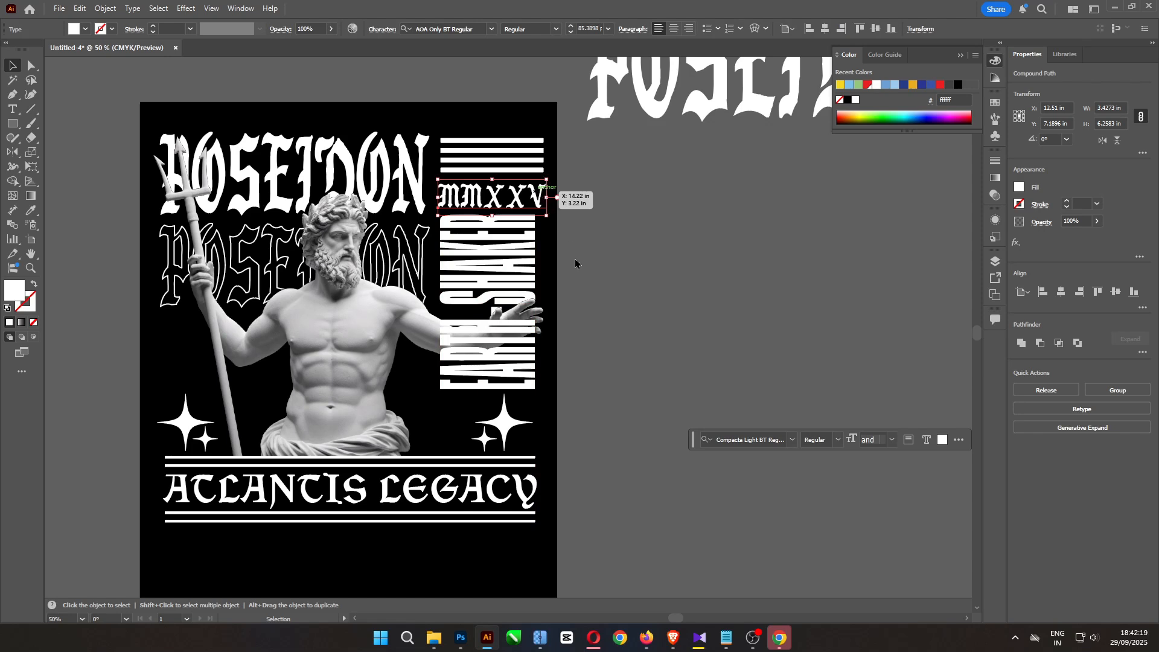
{"action": "right_click", "coordinate": [541, 192]}
{"action": "left_click", "coordinate": [604, 381]}
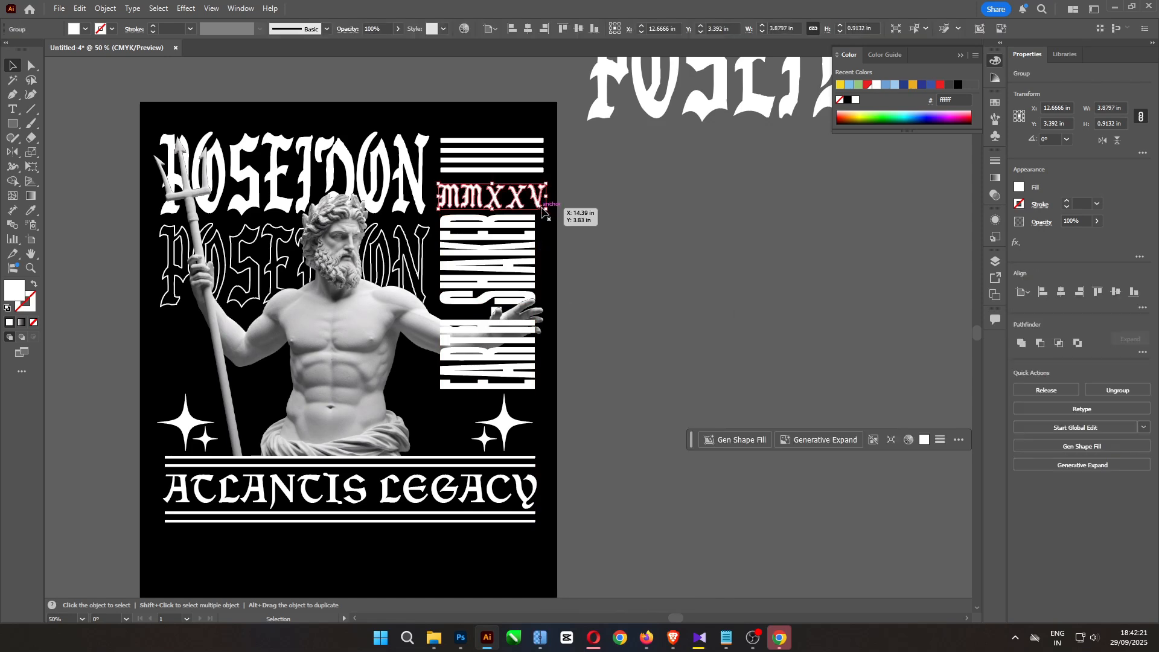
{"action": "left_click_drag", "start_coordinate": [541, 209], "coordinate": [537, 207]}
{"action": "left_click_drag", "start_coordinate": [533, 132], "coordinate": [539, 174]}
{"action": "left_click_drag", "start_coordinate": [543, 155], "coordinate": [535, 160]}
Reduce the solid POSEIDON lettering's height slightly from above so its upper edge lines up with the bars beside it
{"action": "left_click", "coordinate": [362, 163]}
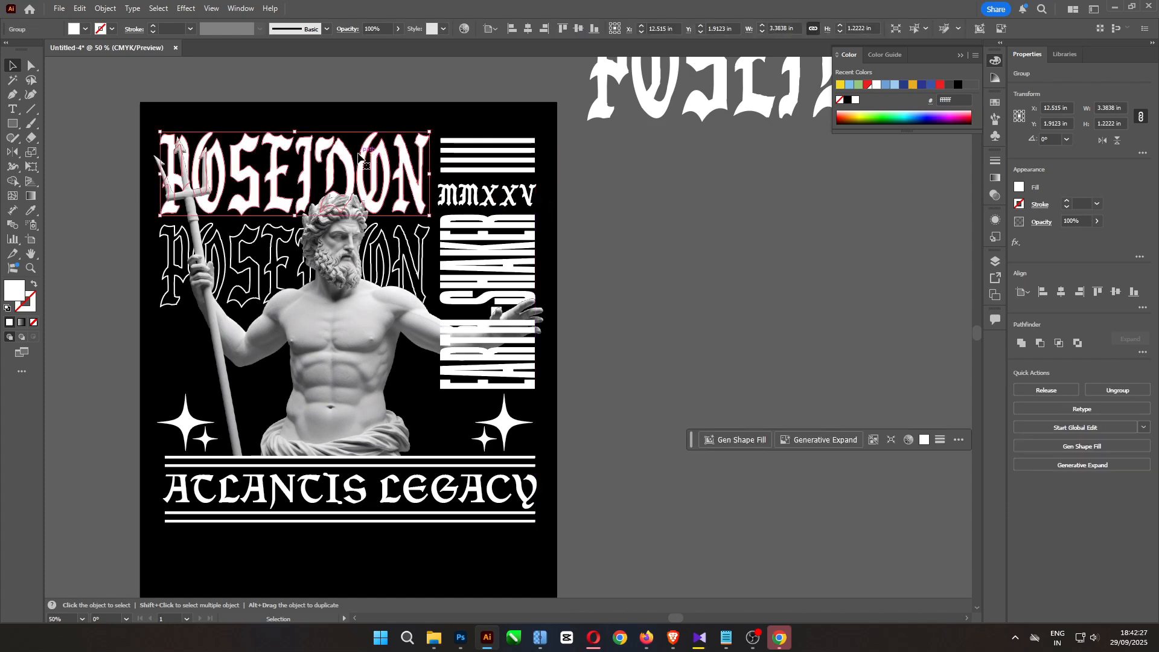
{"action": "left_click_drag", "start_coordinate": [295, 133], "coordinate": [296, 134]}
{"action": "left_click_drag", "start_coordinate": [297, 138], "coordinate": [304, 138]}
{"action": "left_click", "coordinate": [693, 333]}
{"action": "mouse_move", "coordinate": [691, 333]}
{"action": "left_mouse_down"}
{"action": "mouse_move", "coordinate": [709, 403]}
{"action": "mouse_move", "coordinate": [696, 312]}
{"action": "left_mouse_up"}
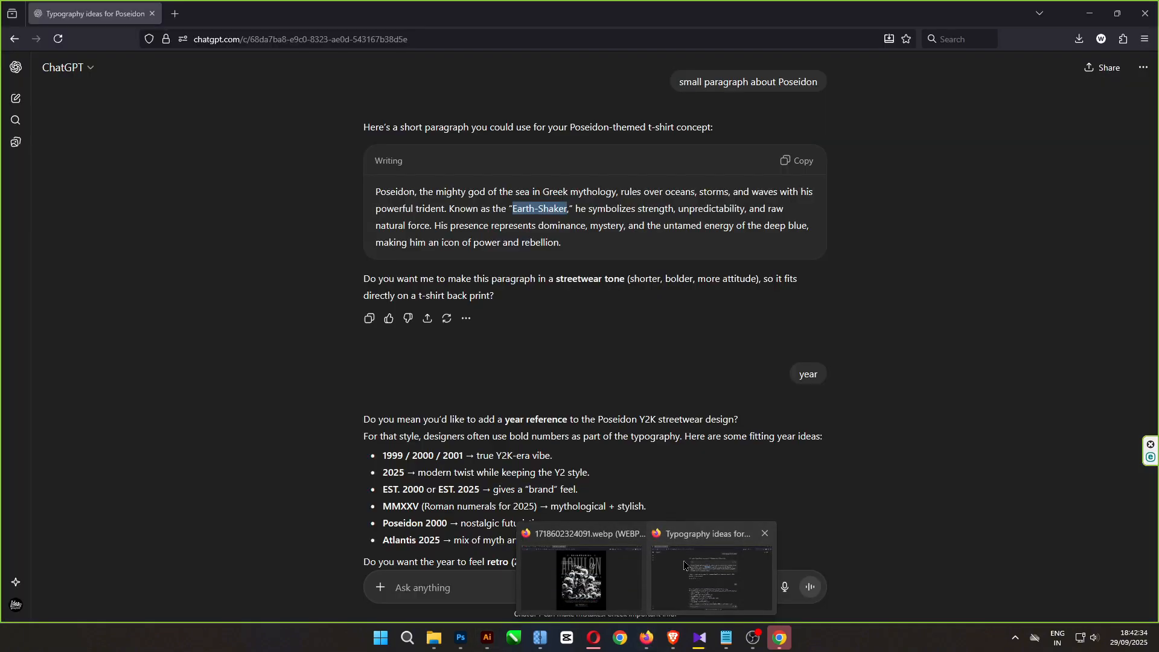
Switch to the ChatGPT conversation in the browser and copy the whole short paragraph about Poseidon
{"action": "left_click", "coordinate": [687, 564]}
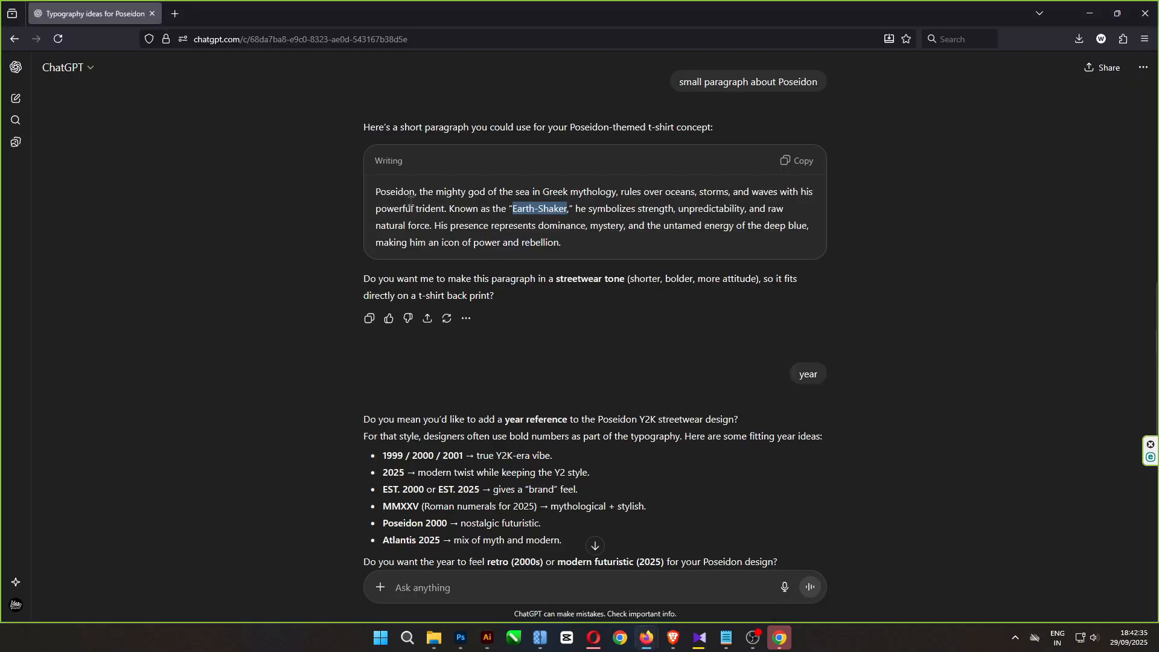
{"action": "left_click_drag", "start_coordinate": [378, 190], "coordinate": [589, 240]}
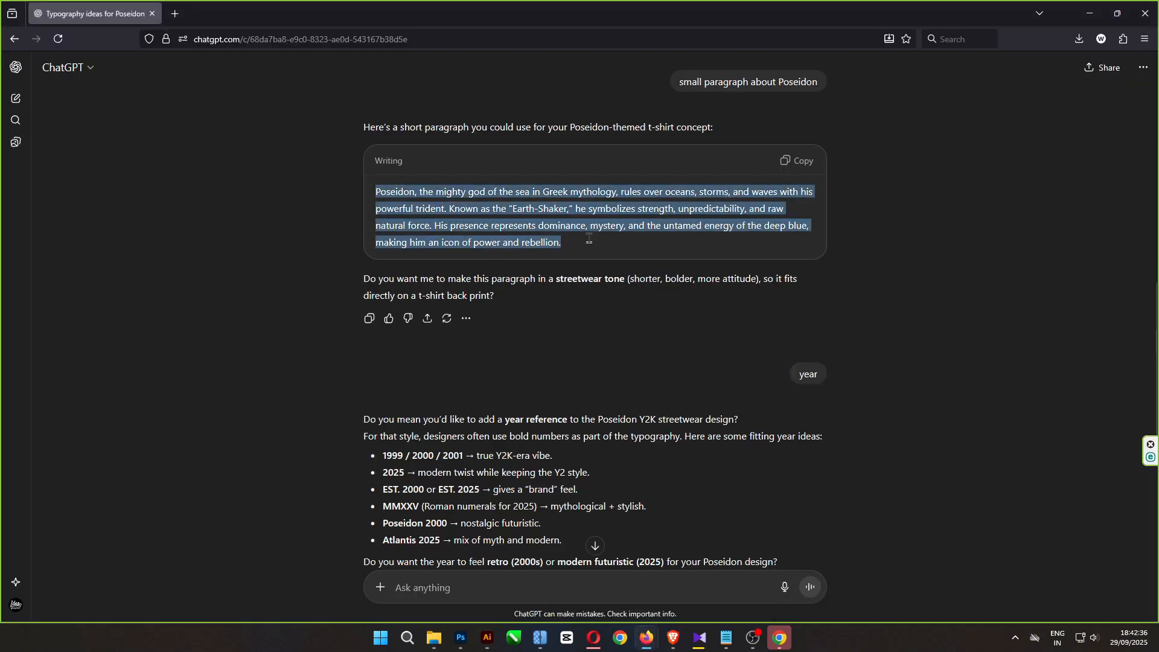
{"action": "left_click", "coordinate": [1089, 14]}
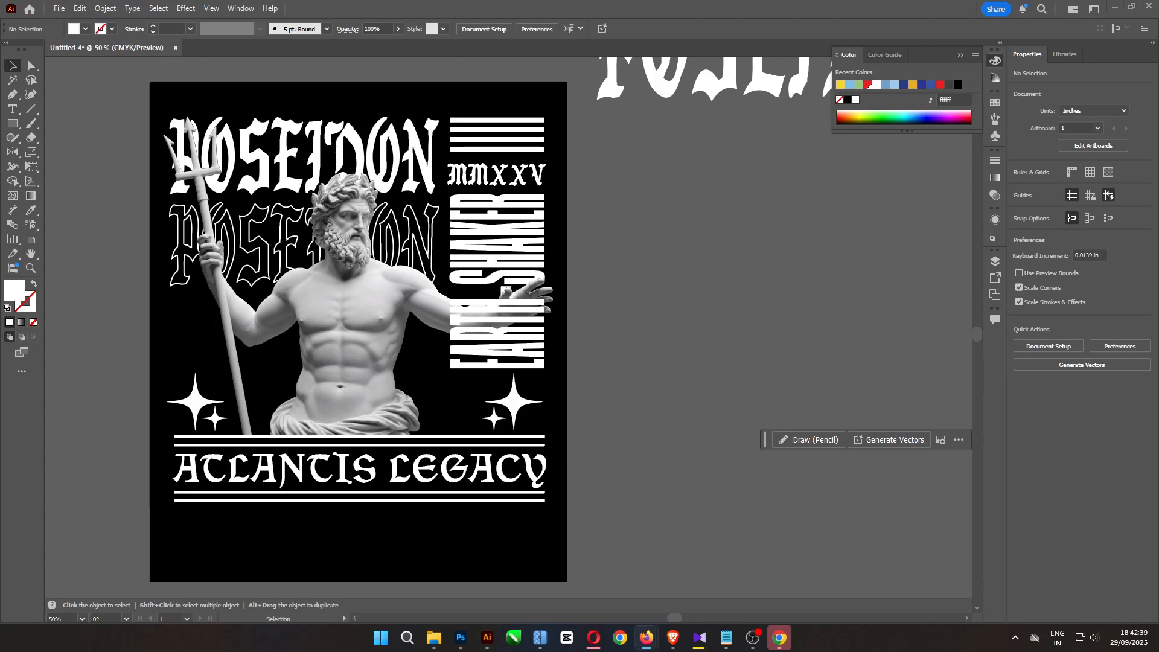
Create an area text frame about 13.35 by 1.85 in below the ATLANTIS LEGACY band and paste the Poseidon paragraph into it
{"action": "left_click", "coordinate": [14, 111]}
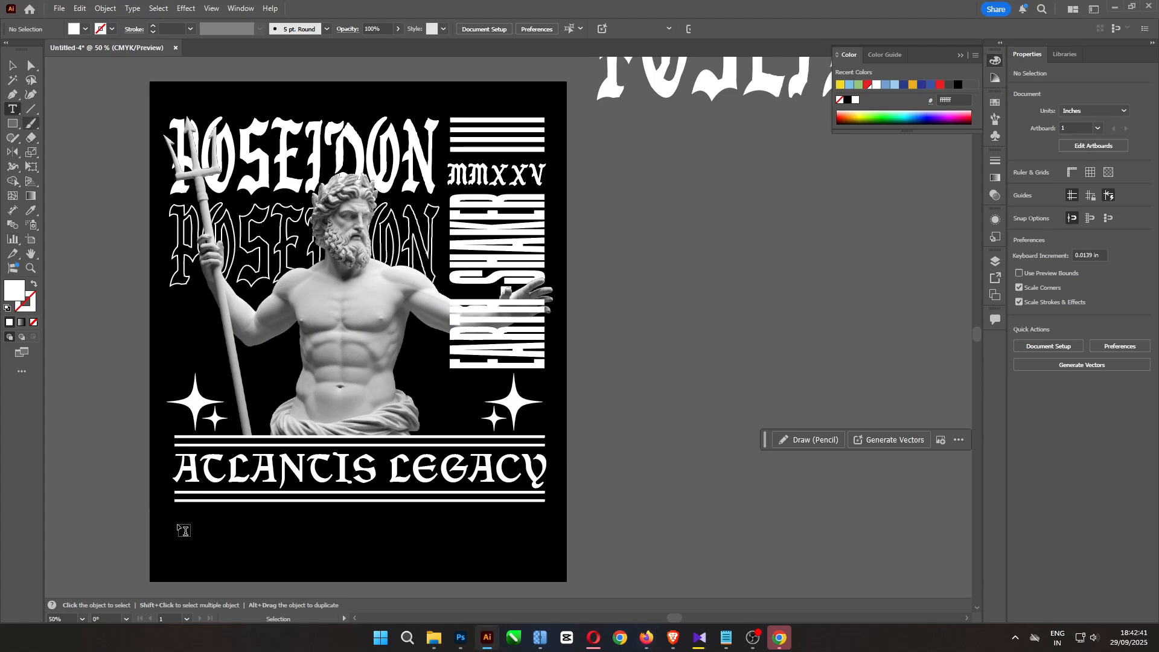
{"action": "left_click_drag", "start_coordinate": [176, 518], "coordinate": [546, 568]}
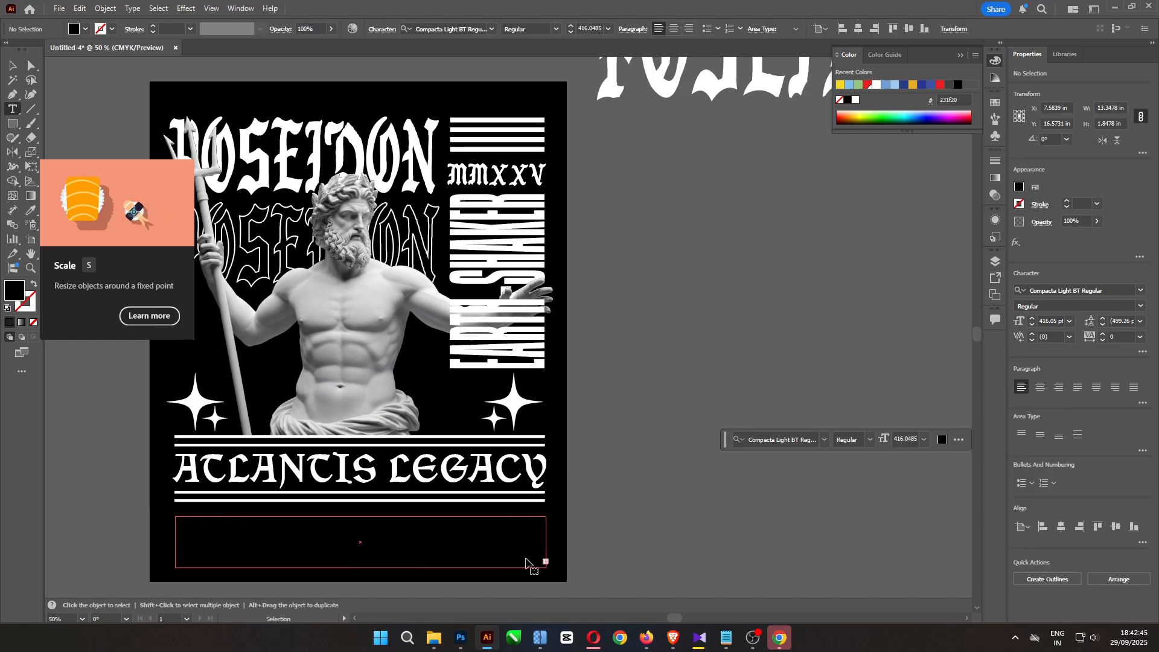
{"action": "left_click", "coordinate": [11, 66]}
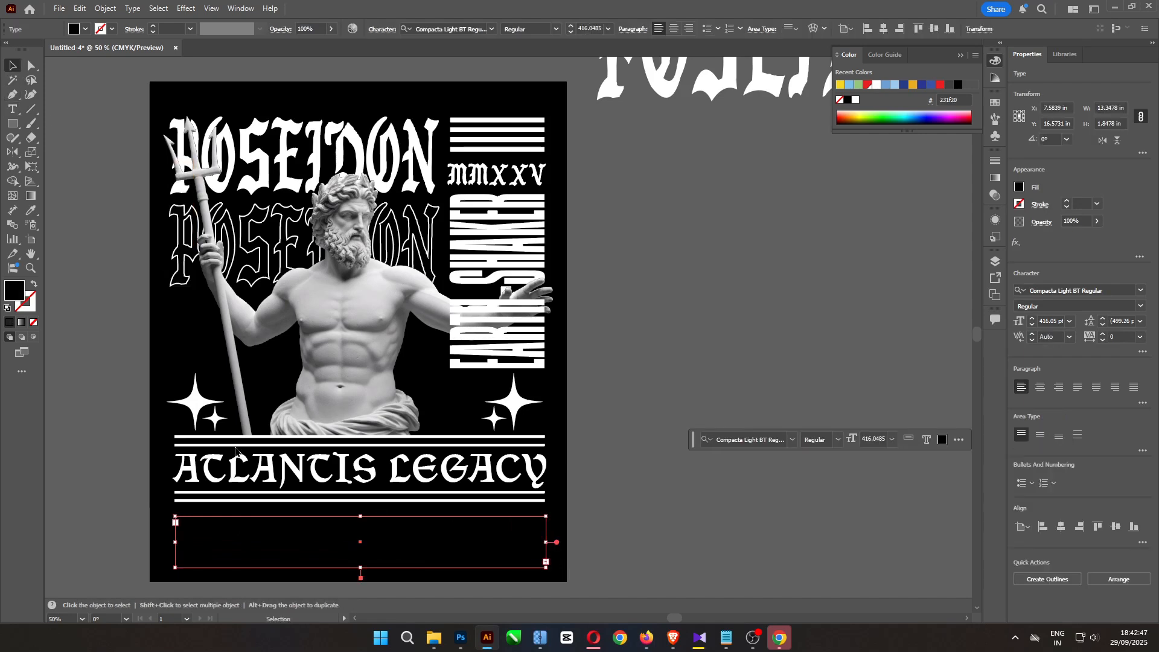
Set the Poseidon paragraph in white Vinque-Regular at 24 pt
{"action": "left_click", "coordinate": [437, 25]}
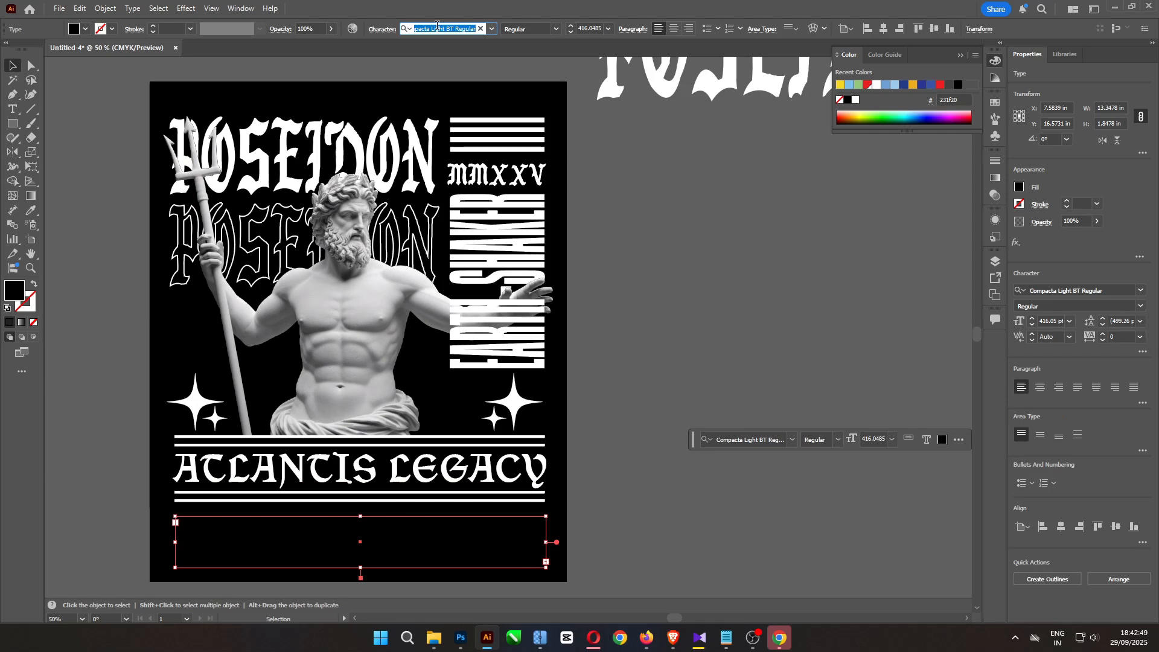
{"action": "type", "text": "goth"}
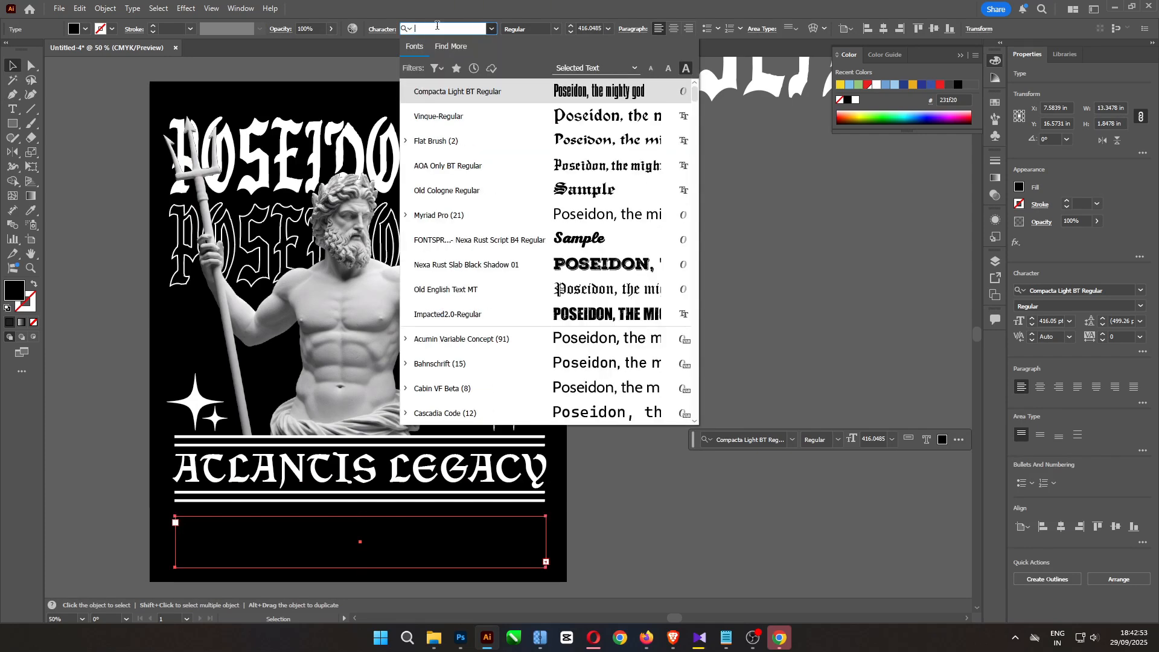
{"action": "left_click", "coordinate": [543, 118]}
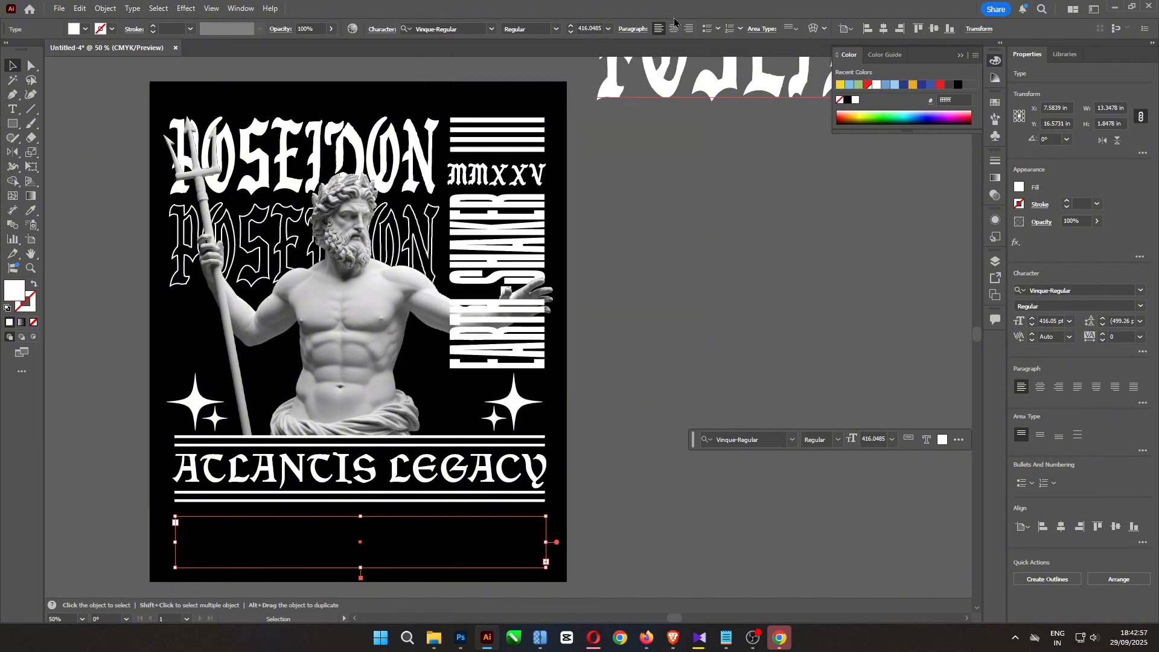
{"action": "left_click", "coordinate": [608, 29]}
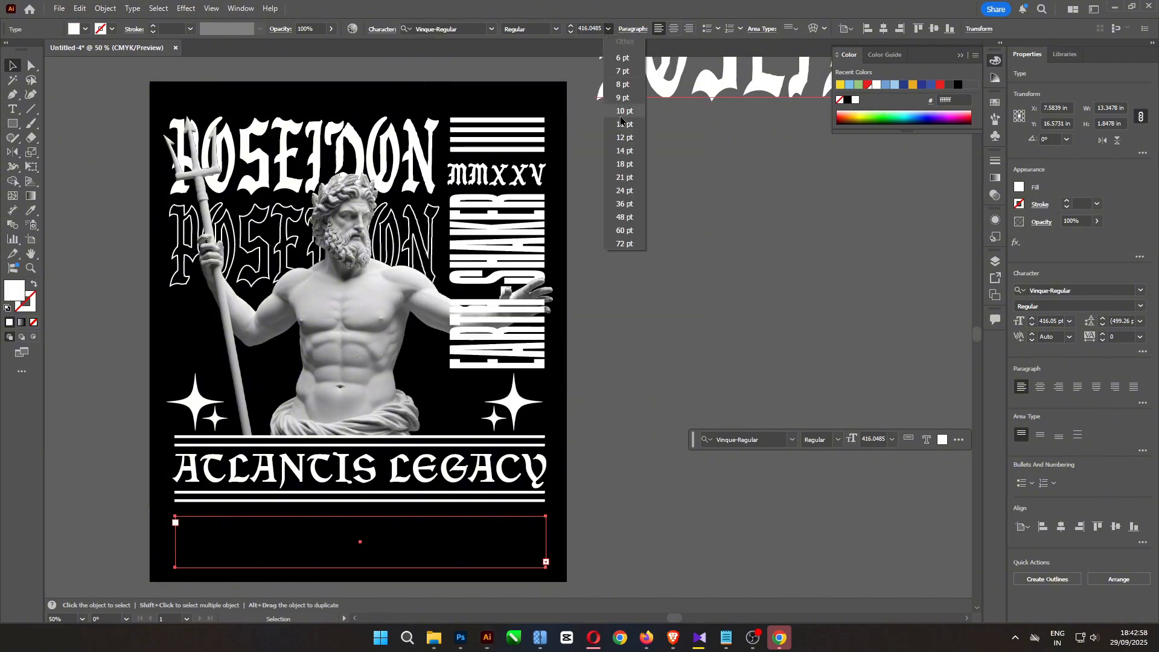
{"action": "left_click", "coordinate": [631, 190]}
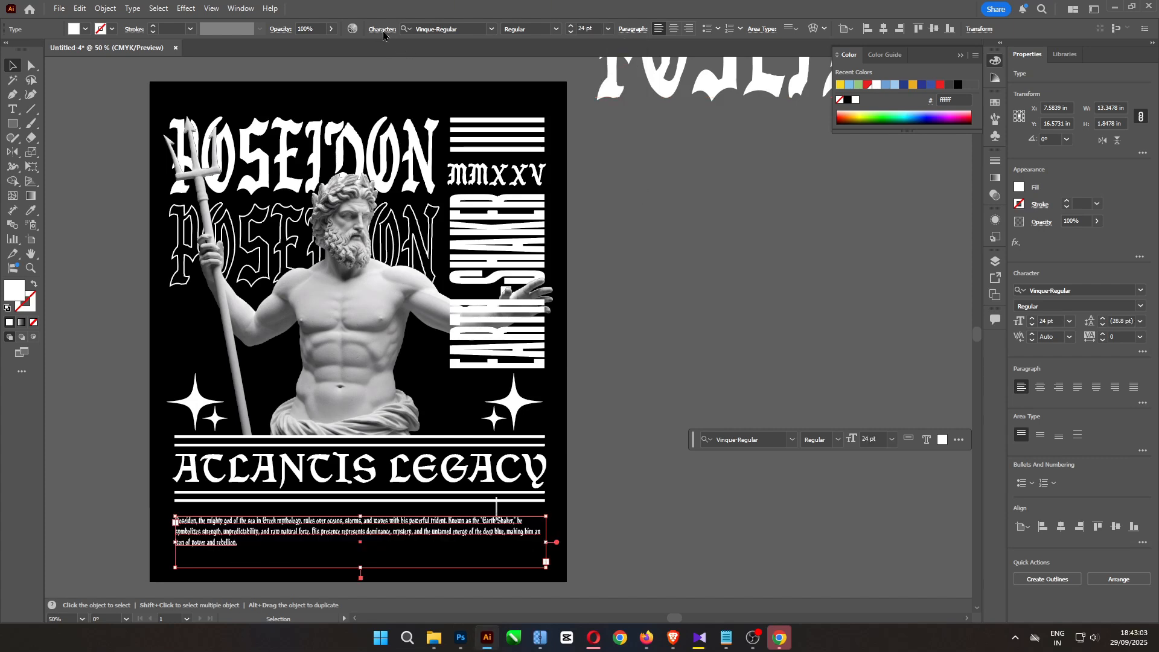
Set the paragraph's horizontal scale to 100% and center its text
{"action": "left_click", "coordinate": [384, 30]}
{"action": "left_click", "coordinate": [387, 120]}
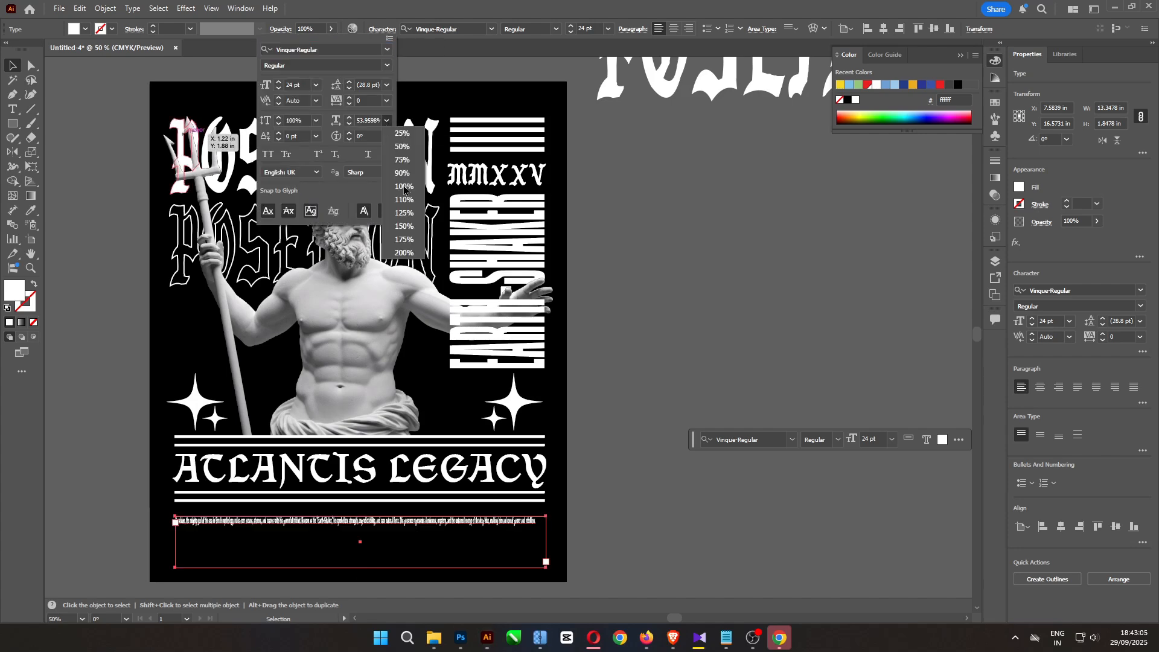
{"action": "left_click", "coordinate": [402, 187]}
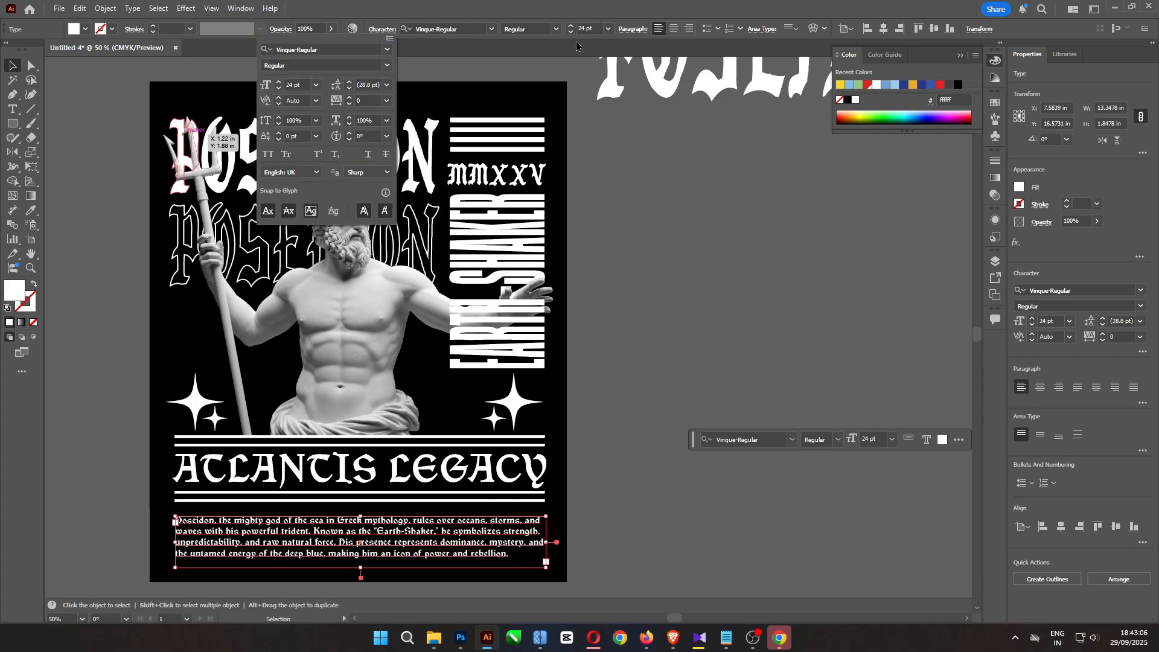
{"action": "left_click", "coordinate": [674, 29]}
Delete the outer line above and below ATLANTIS LEGACY, leaving a single line on each side of the title
{"action": "key", "text": "ctrl+equal"}
{"action": "key", "text": "ctrl+equal"}
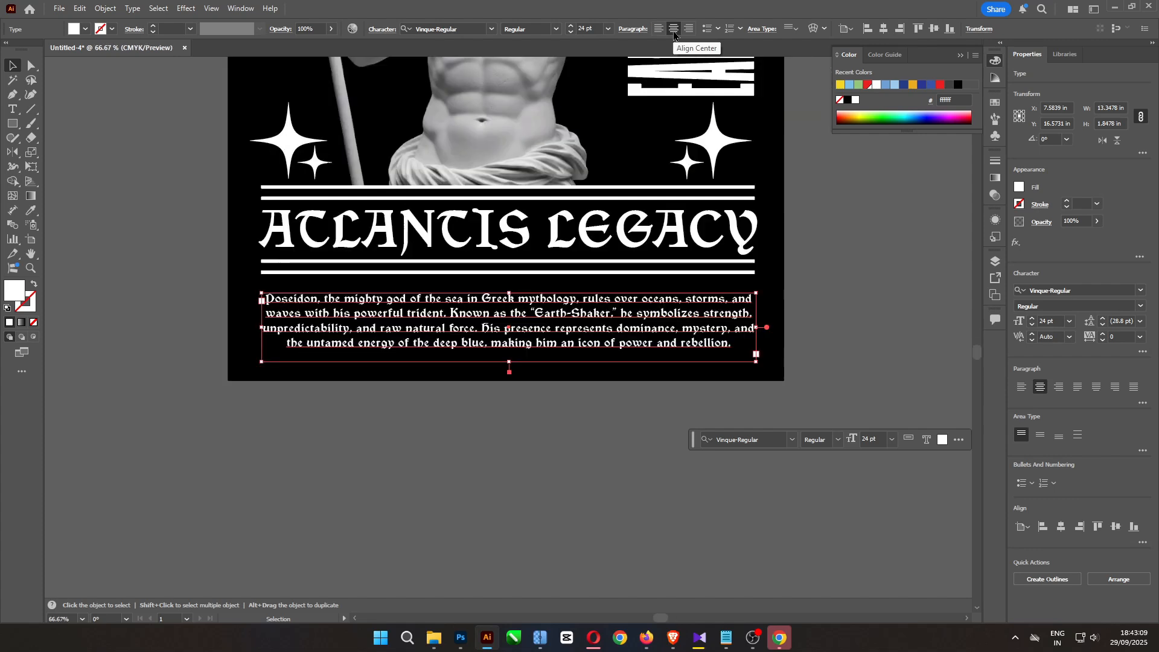
{"action": "left_click_drag", "start_coordinate": [630, 290], "coordinate": [630, 280]}
{"action": "left_click", "coordinate": [472, 245]}
{"action": "key", "text": "Delete"}
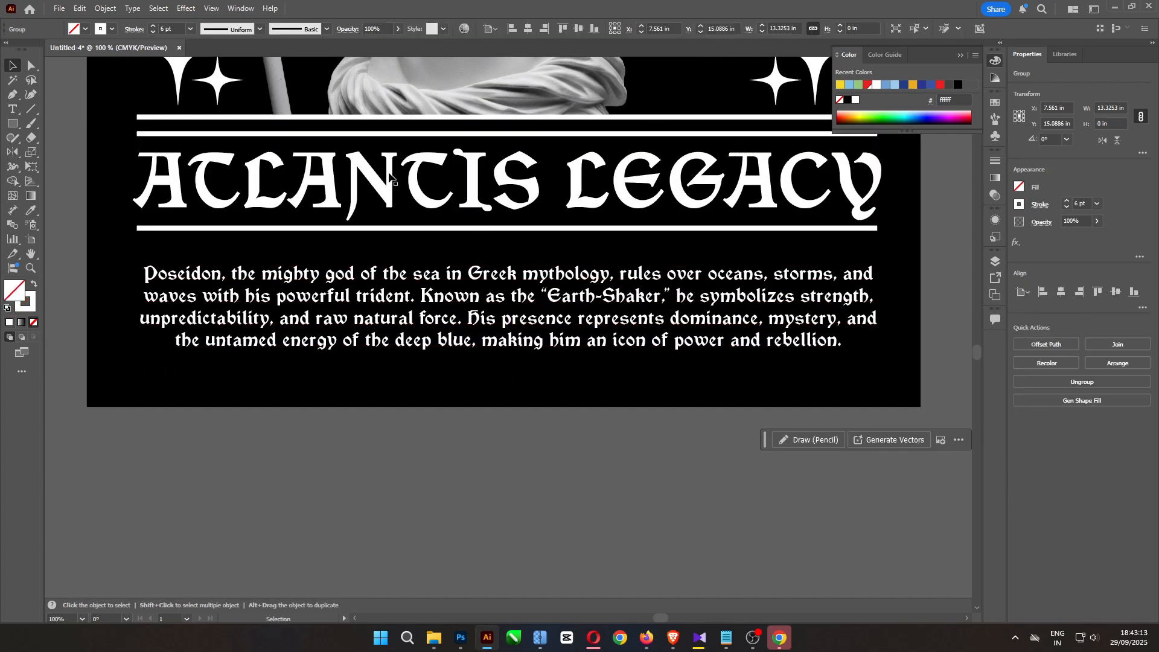
{"action": "left_click", "coordinate": [382, 118]}
{"action": "key", "text": "Delete"}
Move ATLANTIS LEGACY together with its two lines up until the upper line meets the statue's base
{"action": "left_click_drag", "start_coordinate": [222, 235], "coordinate": [223, 235]}
{"action": "key", "text": "Up"}
{"action": "key", "text": "Up"}
{"action": "key", "text": "Up"}
{"action": "key", "text": "Up"}
{"action": "key", "text": "Up"}
{"action": "key", "text": "Up"}
{"action": "key", "text": "Up"}
{"action": "key", "text": "Up"}
{"action": "key", "text": "Up"}
{"action": "key", "text": "Up"}
{"action": "key", "text": "Up"}
{"action": "key", "text": "Up"}
{"action": "key", "text": "Up"}
{"action": "key", "text": "Up"}
{"action": "key", "text": "Up"}
{"action": "key", "text": "Up"}
{"action": "key", "text": "Up"}
{"action": "key", "text": "Up"}
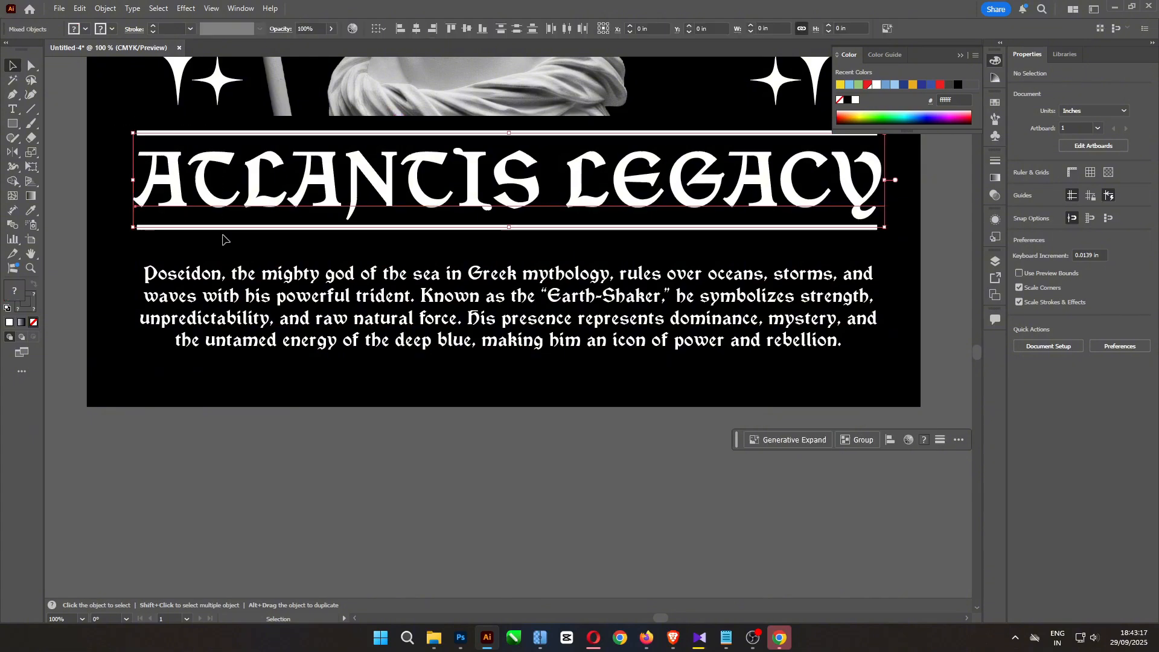
{"action": "key", "text": "Up"}
{"action": "key", "text": "Up"}
{"action": "key", "text": "Up"}
{"action": "key", "text": "Up"}
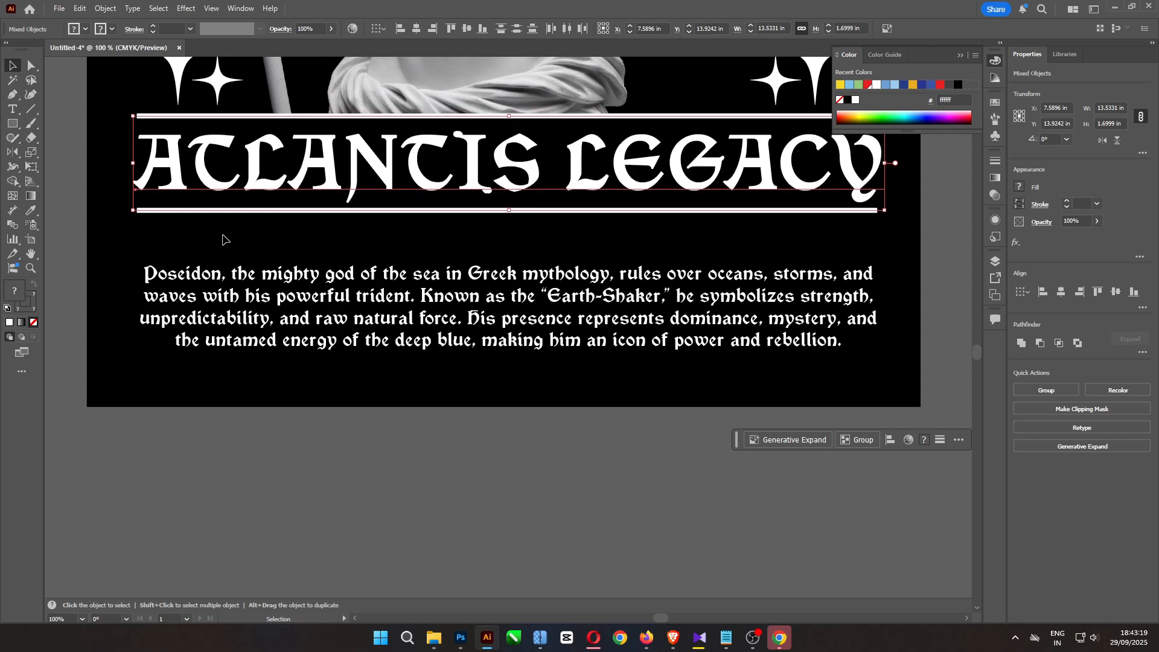
Apply a width profile tapering at both ends to the lines framing ATLANTIS LEGACY, and move the paragraph up beneath the lower line
{"action": "left_click", "coordinate": [209, 211]}
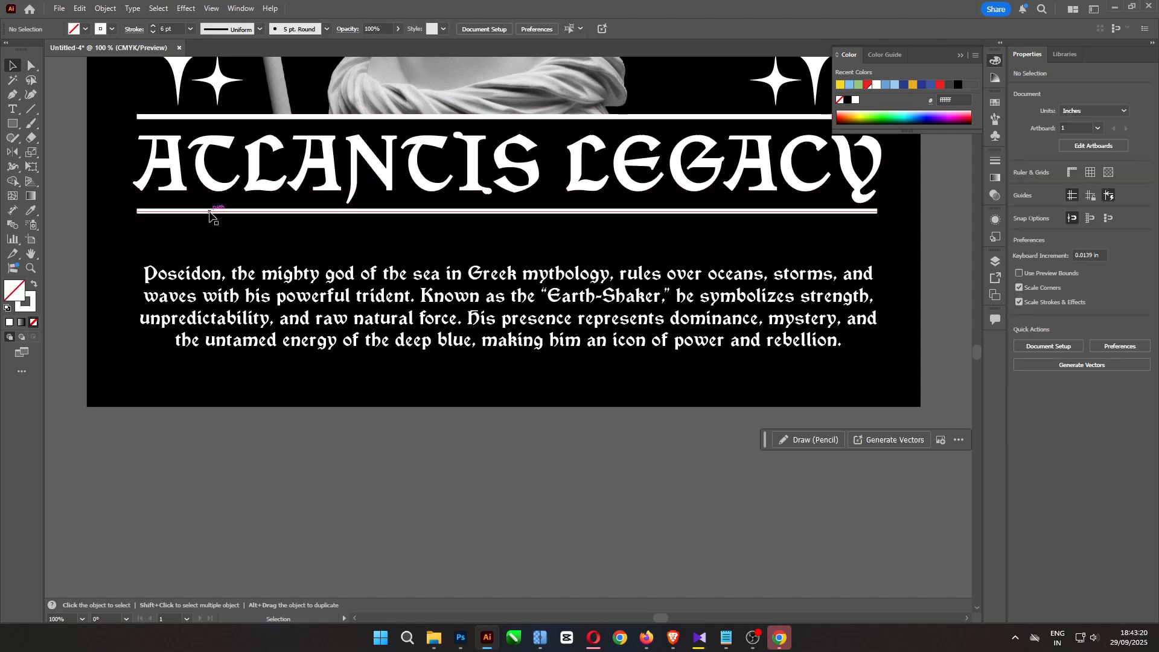
{"action": "left_click", "coordinate": [215, 131], "text": "shift"}
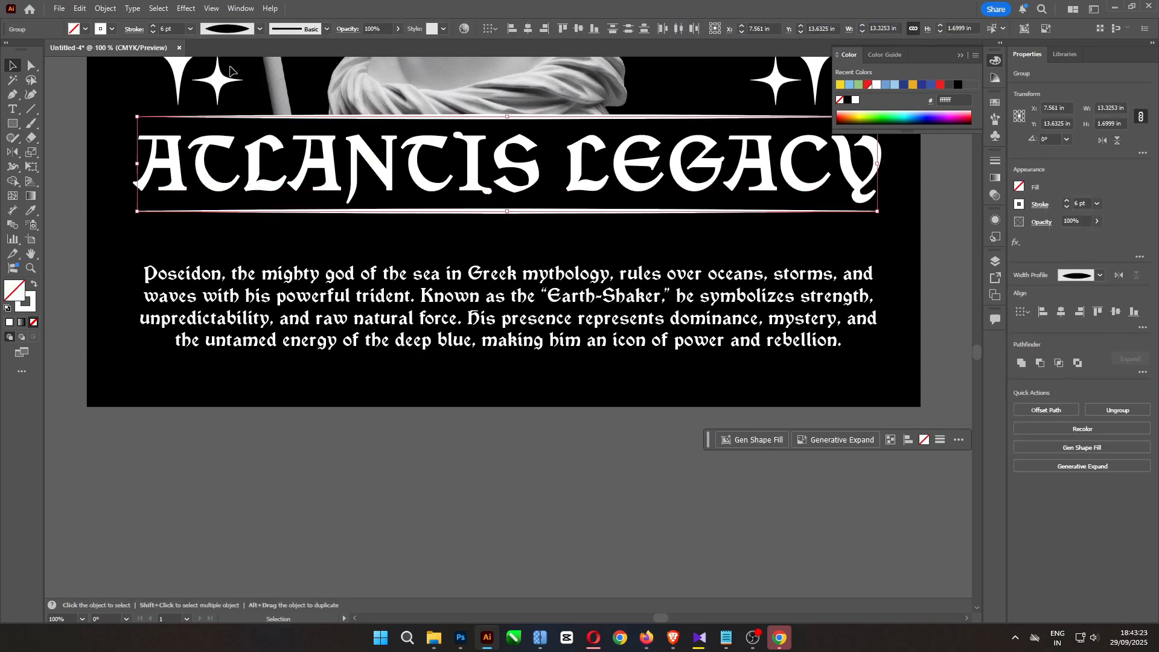
{"action": "left_click", "coordinate": [494, 400]}
{"action": "left_click_drag", "start_coordinate": [480, 344], "coordinate": [470, 302]}
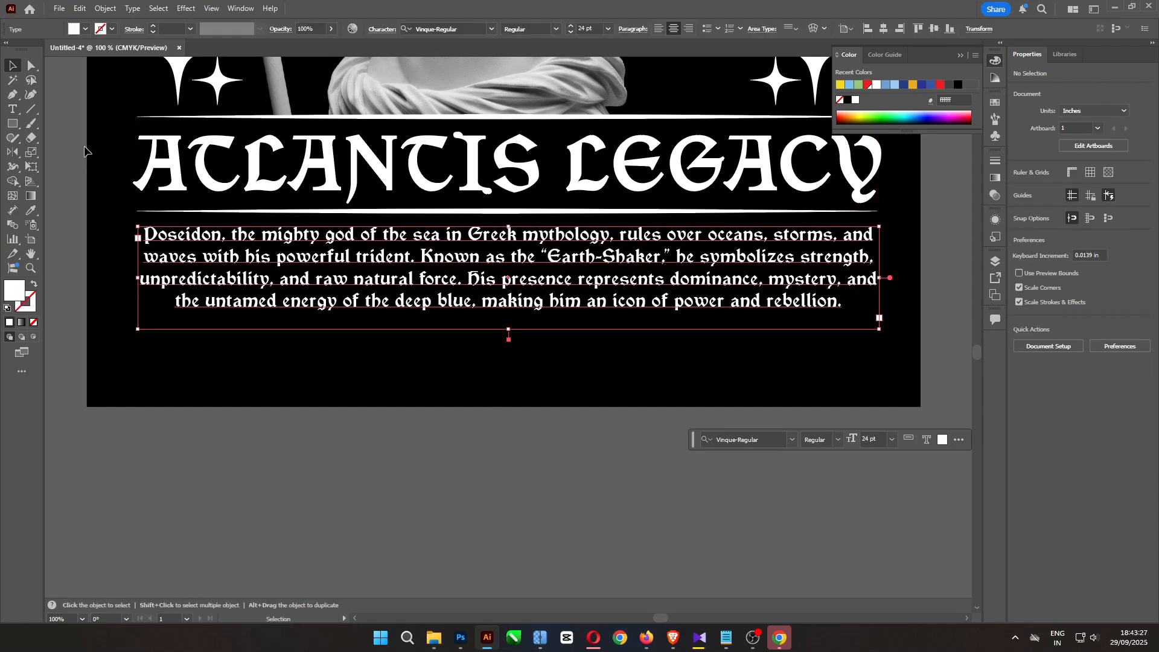
Duplicate the small star below the paragraph and repeat the copy into an evenly spaced row of five stars
{"action": "left_click_drag", "start_coordinate": [226, 86], "coordinate": [415, 359]}
{"action": "key", "text": "ctrl+d"}
{"action": "key", "text": "ctrl+d"}
{"action": "key", "text": "ctrl+d"}
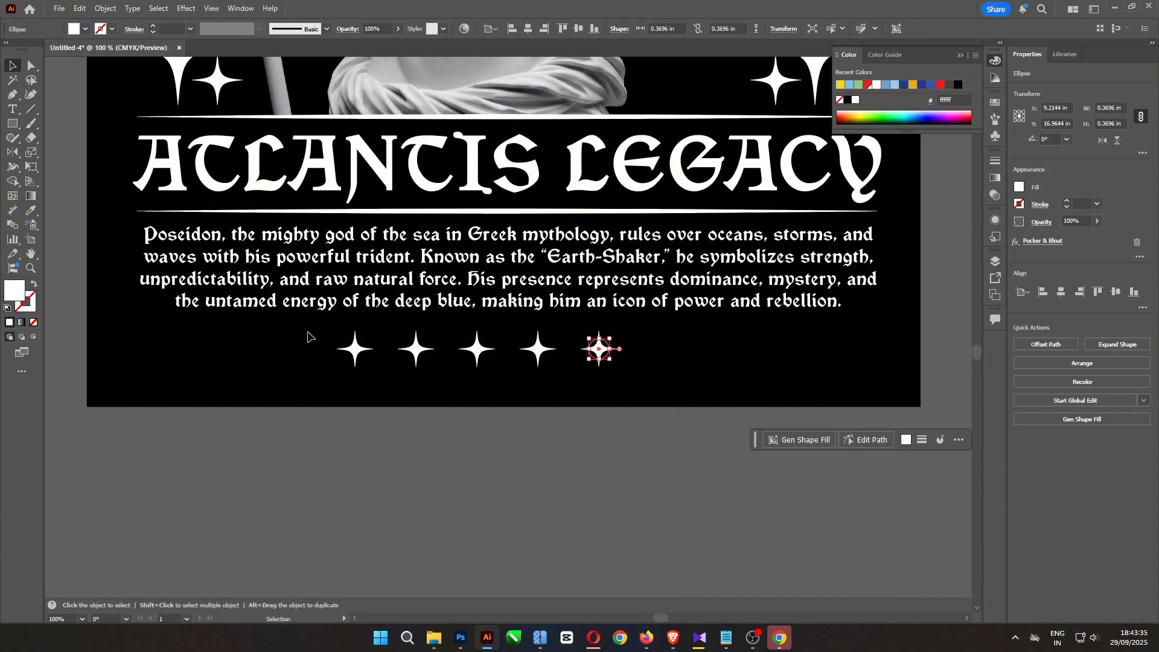
Group the five small stars without the paragraph and center the group horizontally on the artboard
{"action": "left_click_drag", "start_coordinate": [299, 326], "coordinate": [642, 392]}
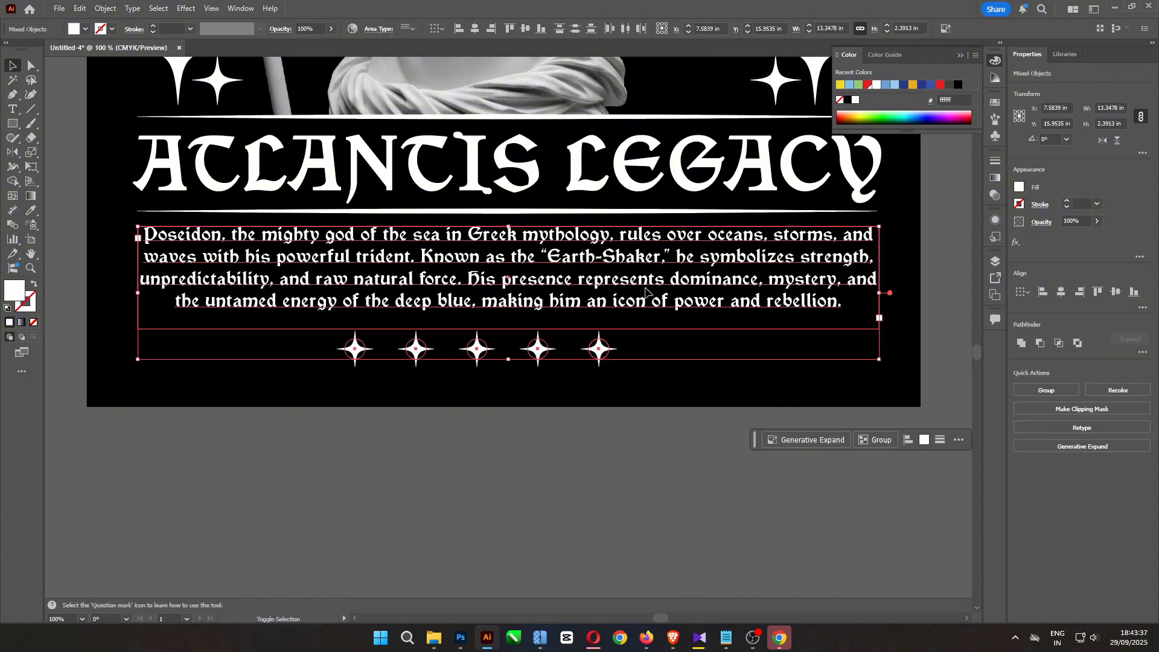
{"action": "left_click", "coordinate": [676, 303], "text": "shift"}
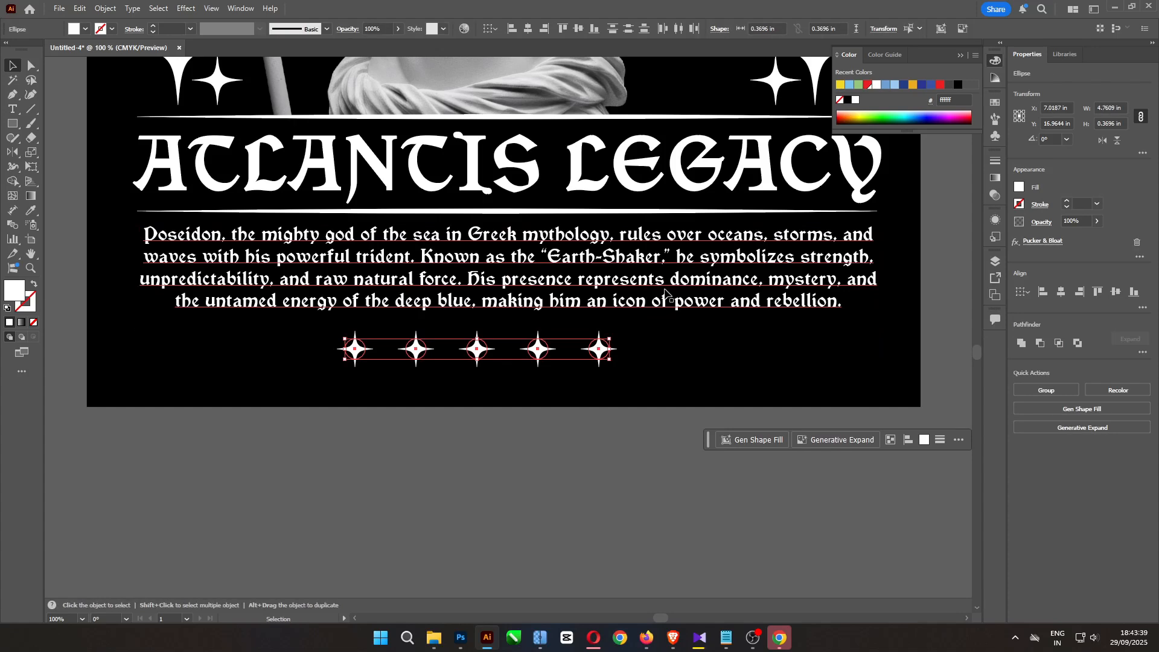
{"action": "key", "text": "ctrl+g"}
{"action": "left_click", "coordinate": [529, 29]}
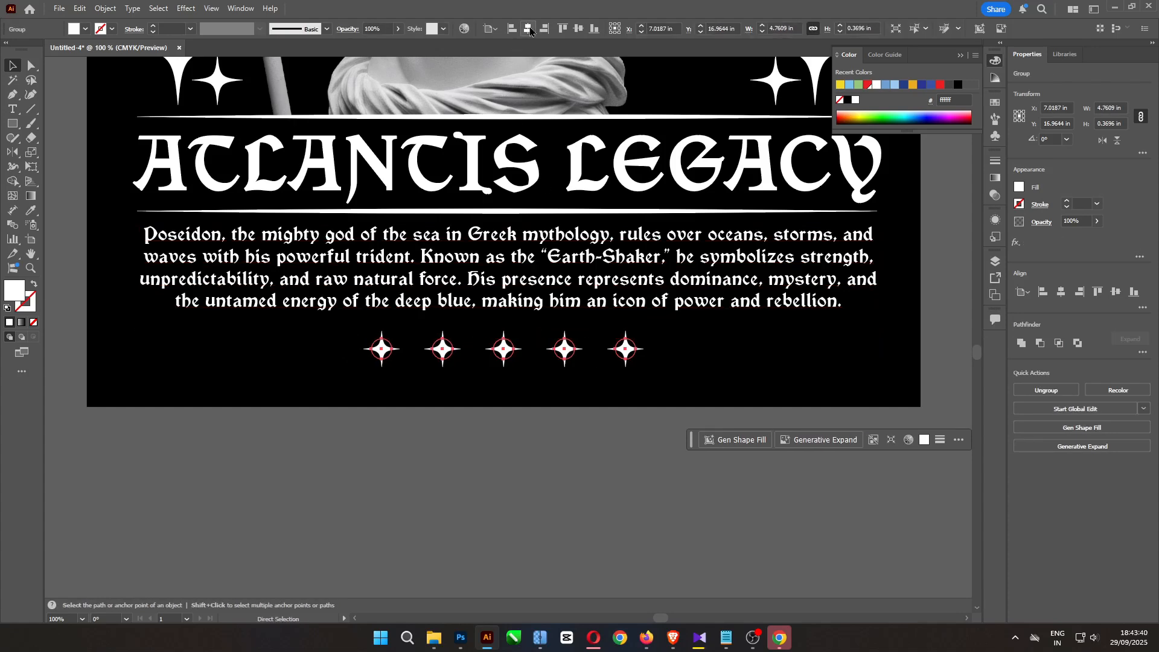
{"action": "left_click", "coordinate": [482, 472]}
{"action": "key", "text": "ctrl+minus"}
{"action": "left_click_drag", "start_coordinate": [481, 470], "coordinate": [473, 594]}
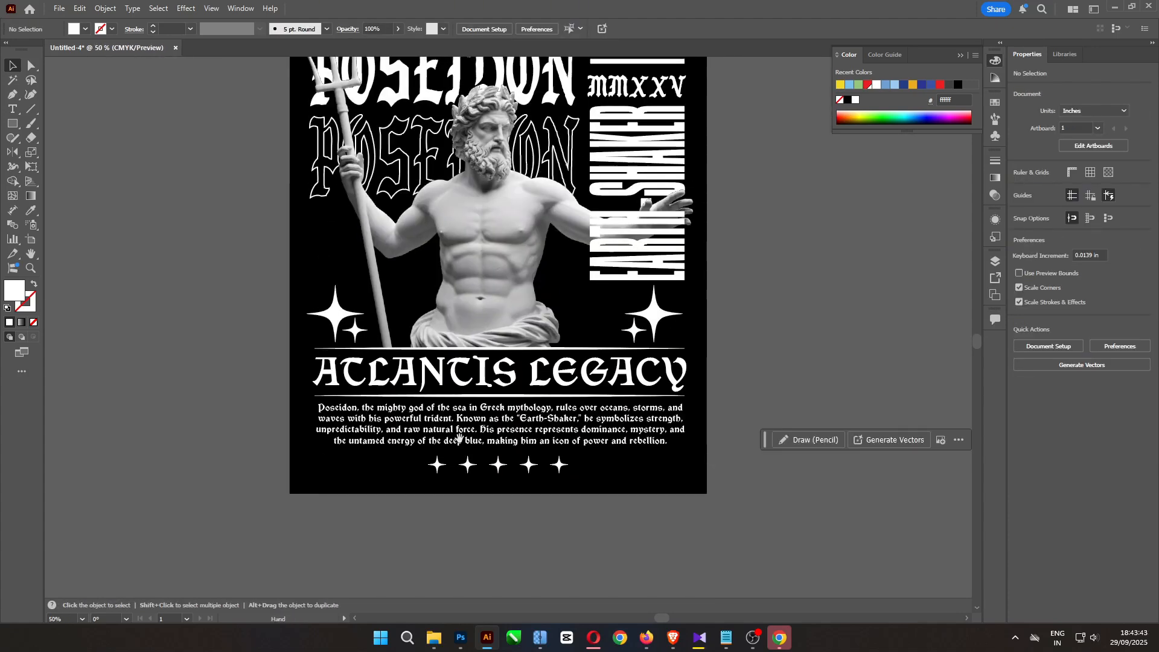
{"action": "left_click_drag", "start_coordinate": [461, 437], "coordinate": [429, 539]}
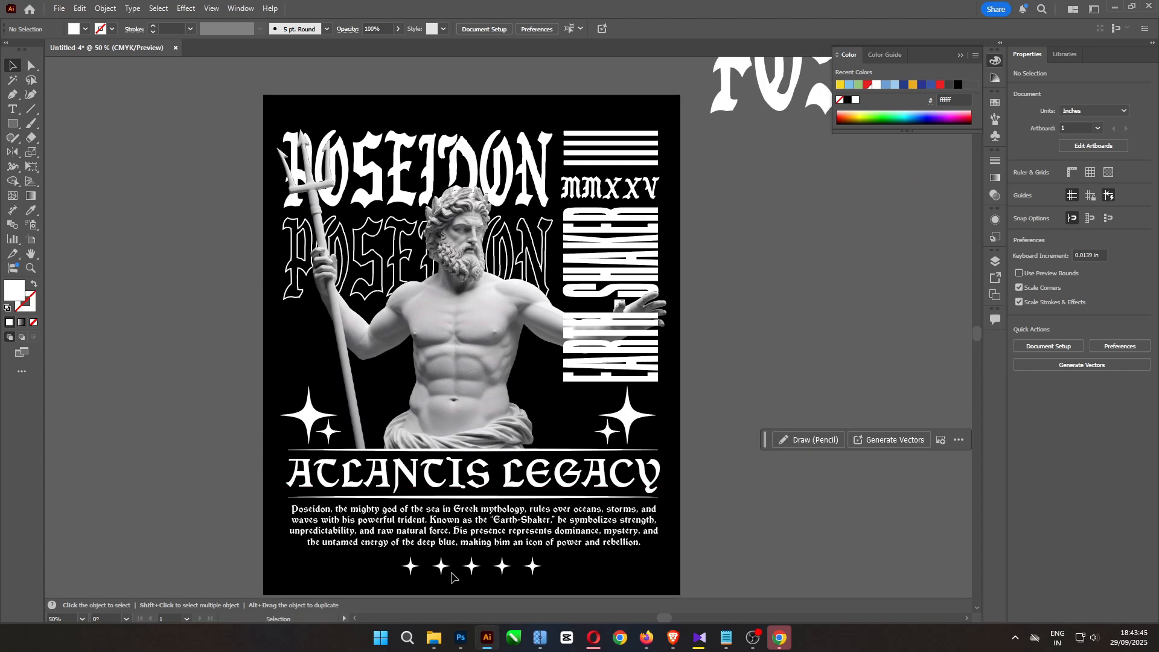
Draw a thin vertical white bar above the POSEIDON lettering and repeat copies of it into an evenly spaced row of eleven
{"action": "key", "text": "p"}
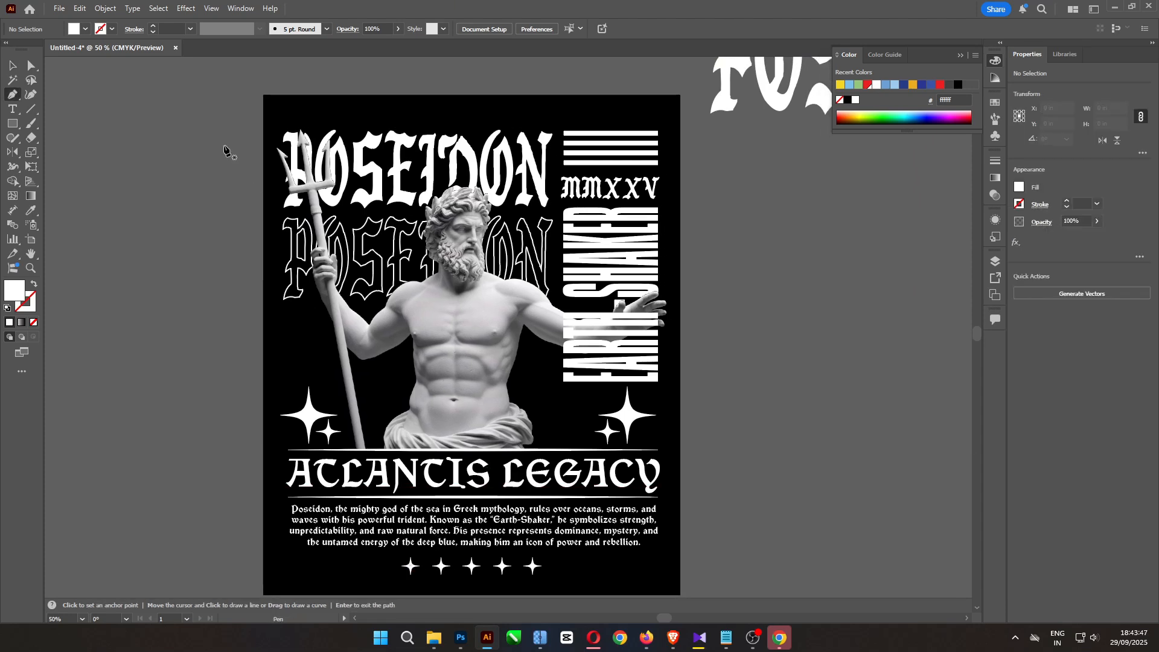
{"action": "left_click", "coordinate": [13, 123]}
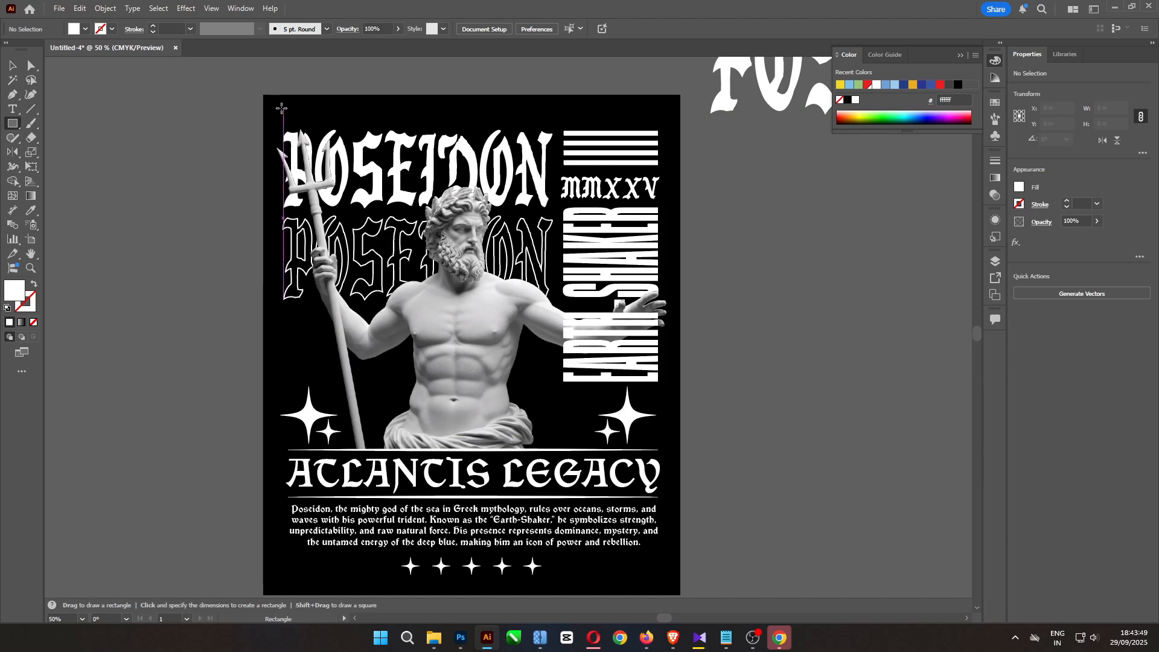
{"action": "key", "text": "ctrl+plus"}
{"action": "key", "text": "ctrl+plus"}
{"action": "left_click_drag", "start_coordinate": [281, 108], "coordinate": [424, 471]}
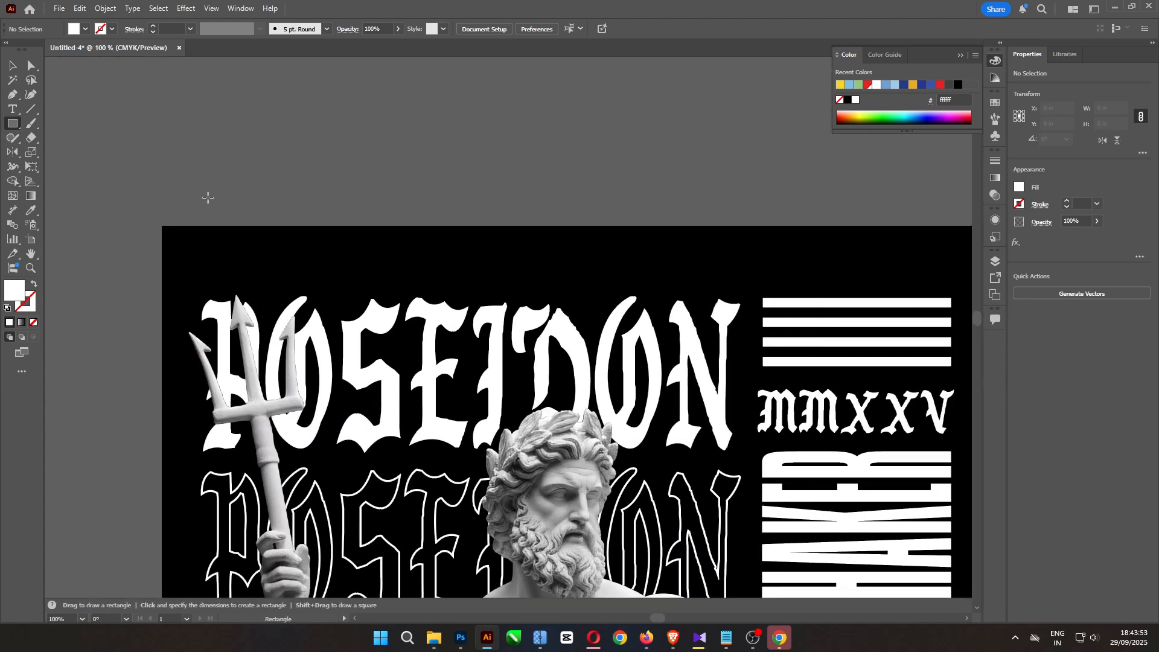
{"action": "mouse_move", "coordinate": [188, 166]}
{"action": "left_mouse_down"}
{"action": "mouse_move", "coordinate": [198, 257]}
{"action": "mouse_move", "coordinate": [224, 252]}
{"action": "mouse_move", "coordinate": [215, 253]}
{"action": "left_mouse_up"}
{"action": "key", "text": "v"}
{"action": "key", "text": "ctrl+d"}
{"action": "key", "text": "ctrl+d"}
{"action": "key", "text": "ctrl+d"}
{"action": "key", "text": "ctrl+d"}
{"action": "key", "text": "ctrl+d"}
{"action": "key", "text": "ctrl+d"}
{"action": "key", "text": "ctrl+d"}
{"action": "key", "text": "ctrl+d"}
{"action": "key", "text": "ctrl+d"}
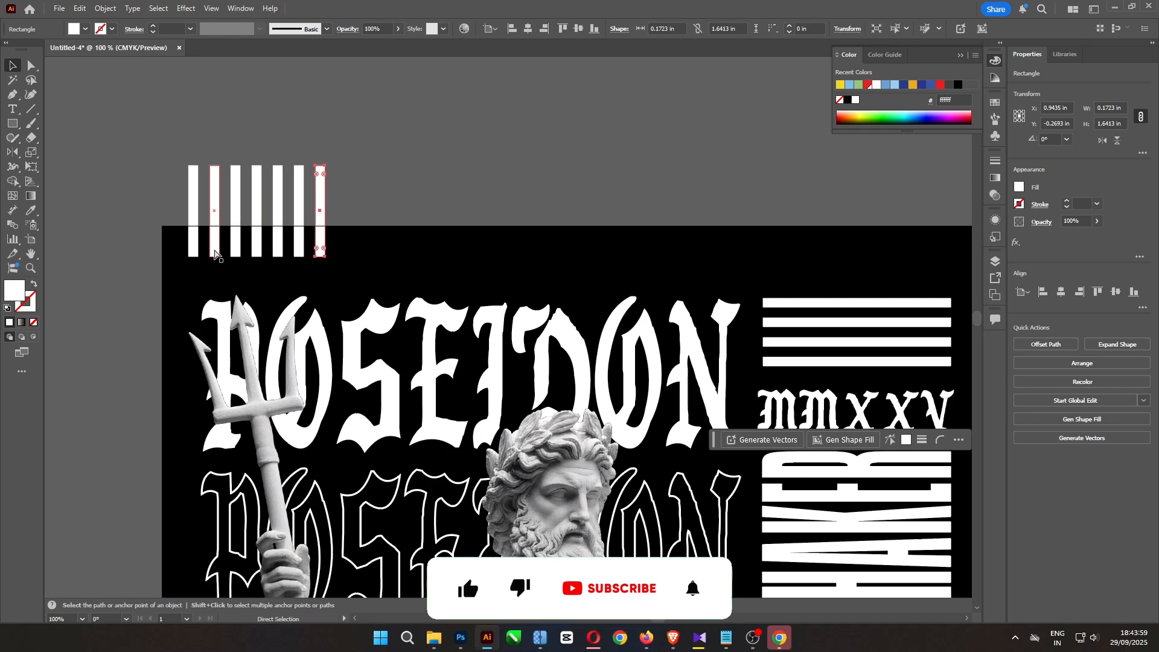
Shrink the row of vertical bars, place it above the POSEIDON lettering, and repeat copies of it into one longer strip
{"action": "left_click_drag", "start_coordinate": [146, 138], "coordinate": [464, 283]}
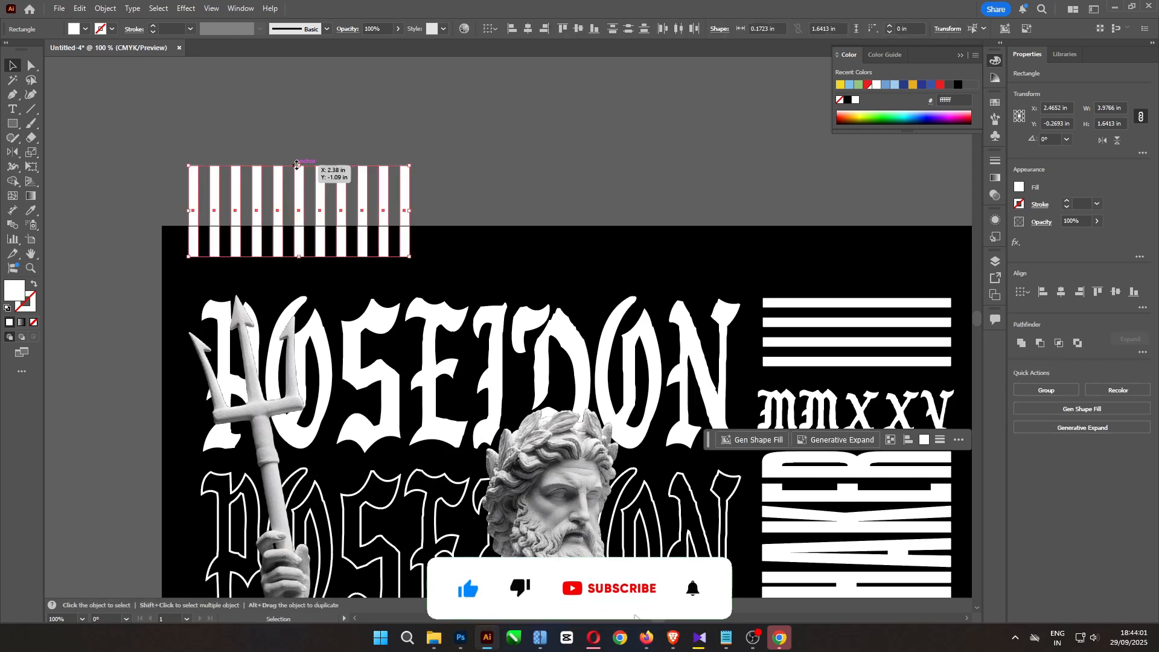
{"action": "left_click_drag", "start_coordinate": [319, 166], "coordinate": [320, 272]}
{"action": "left_click_drag", "start_coordinate": [415, 260], "coordinate": [538, 286]}
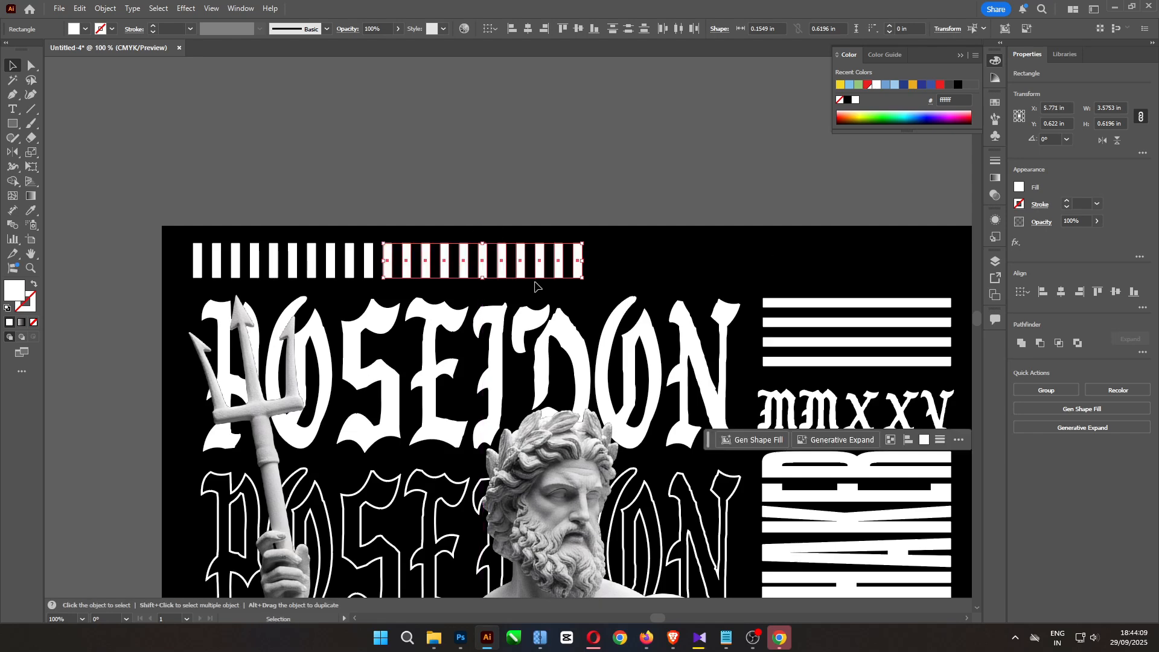
{"action": "key", "text": "ctrl+d"}
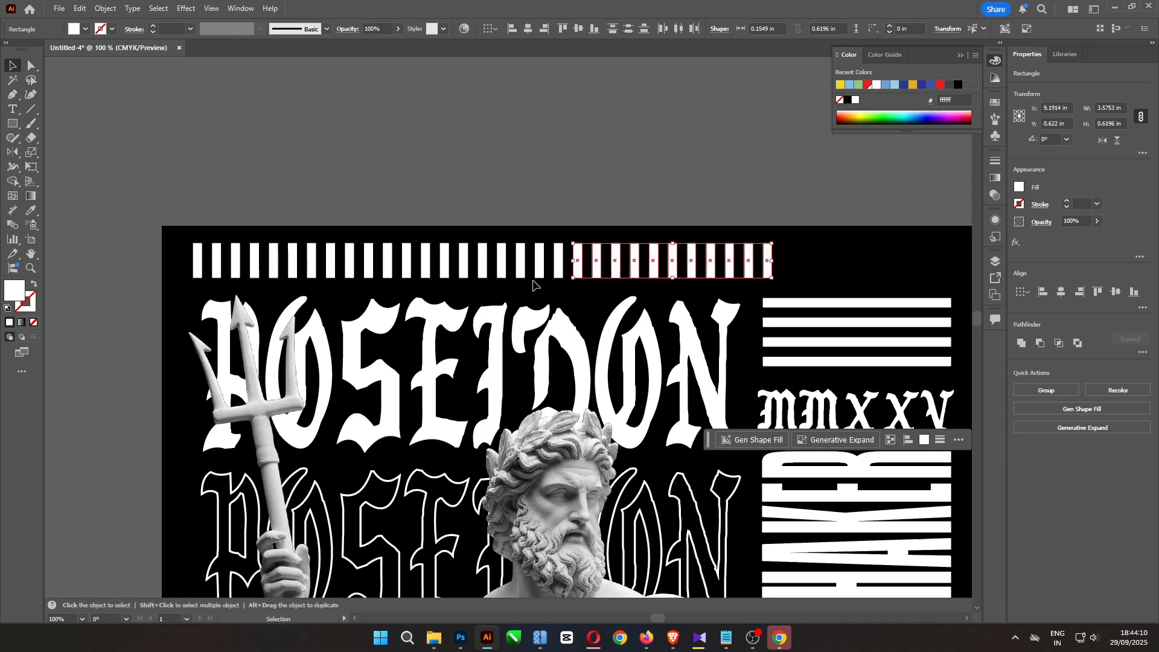
{"action": "left_click", "coordinate": [760, 191]}
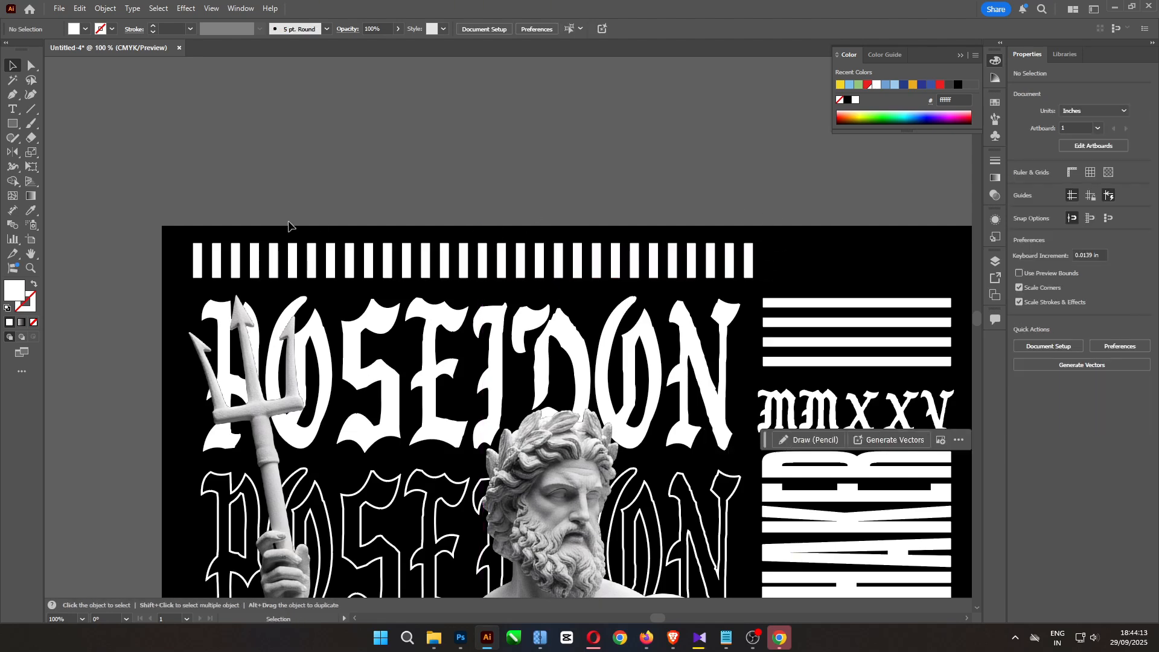
Stretch and spread the four horizontal bars above MMXXV upward until they align with the top of the vertical bar strip
{"action": "left_click_drag", "start_coordinate": [212, 213], "coordinate": [742, 261]}
{"action": "left_click", "coordinate": [727, 320]}
{"action": "left_click", "coordinate": [726, 336], "text": "shift"}
{"action": "left_click", "coordinate": [724, 357], "text": "shift"}
{"action": "left_click", "coordinate": [721, 376], "text": "shift"}
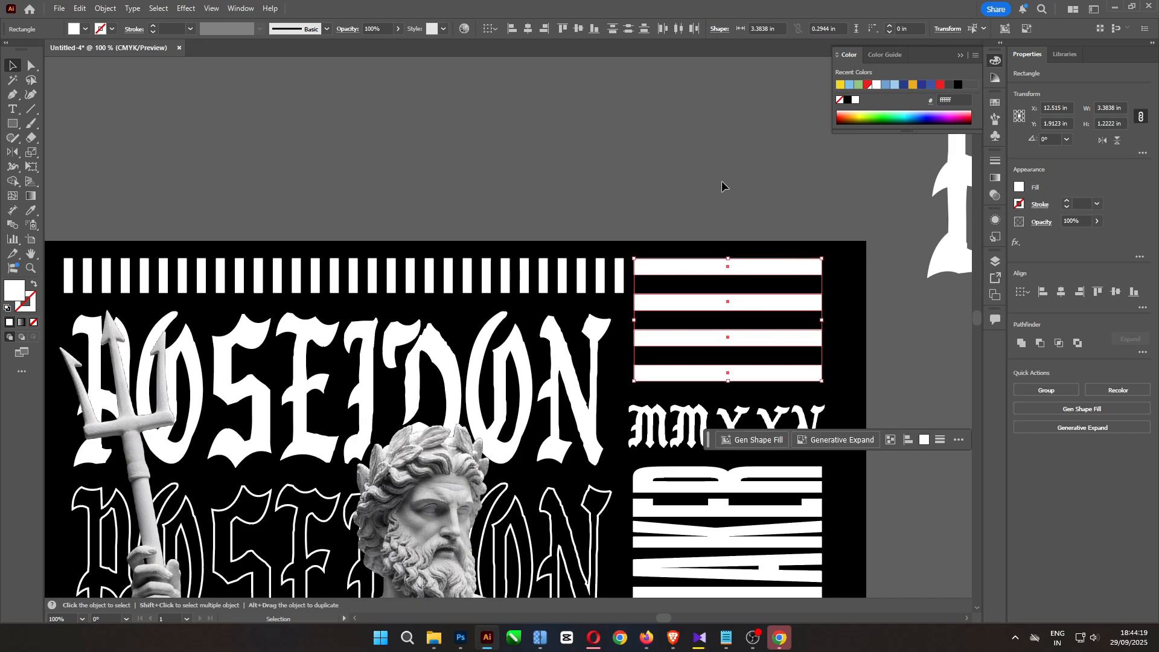
Undo the change to the horizontal bars and the whole strip of vertical bars
{"action": "left_click", "coordinate": [722, 183]}
{"action": "key", "text": "ctrl+minus"}
{"action": "key", "text": "ctrl+minus"}
{"action": "key", "text": "ctrl+minus"}
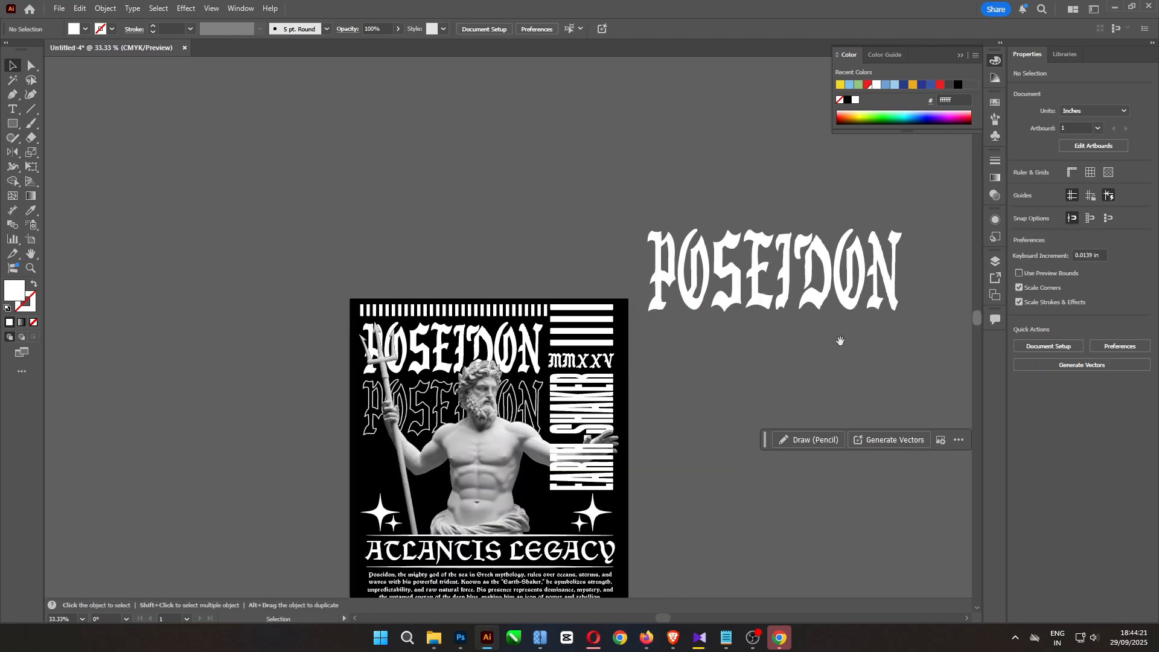
{"action": "left_click_drag", "start_coordinate": [761, 342], "coordinate": [721, 256]}
{"action": "key", "text": "ctrl+z"}
{"action": "key", "text": "ctrl+z"}
{"action": "key", "text": "ctrl+z"}
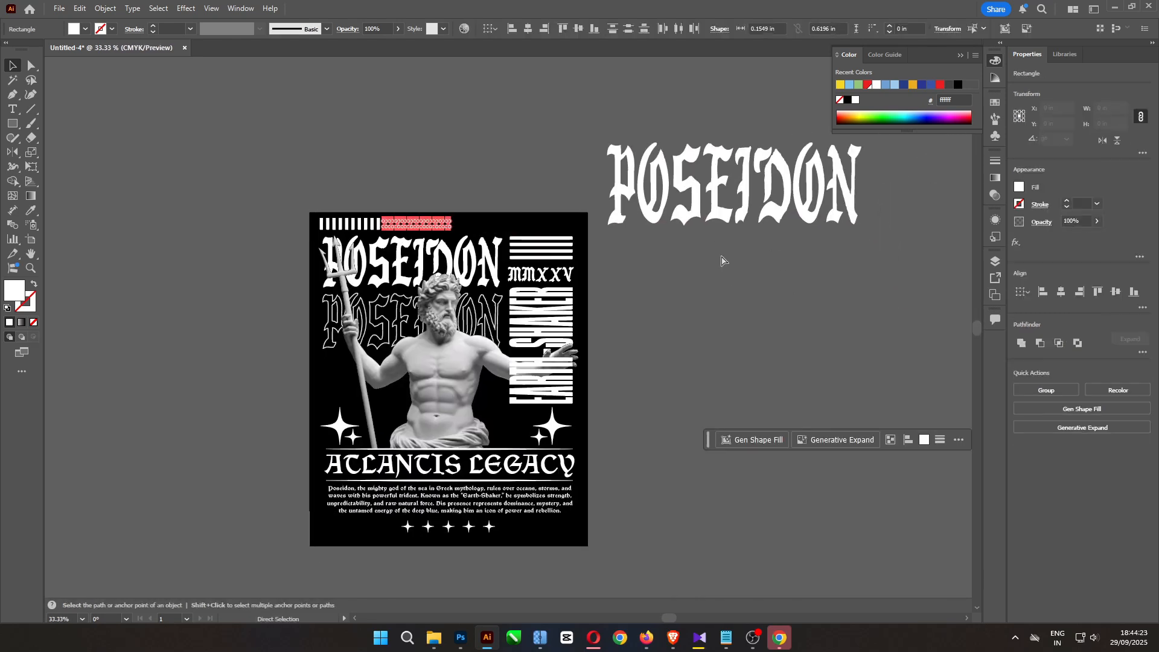
{"action": "key", "text": "ctrl+z"}
{"action": "key", "text": "ctrl+z"}
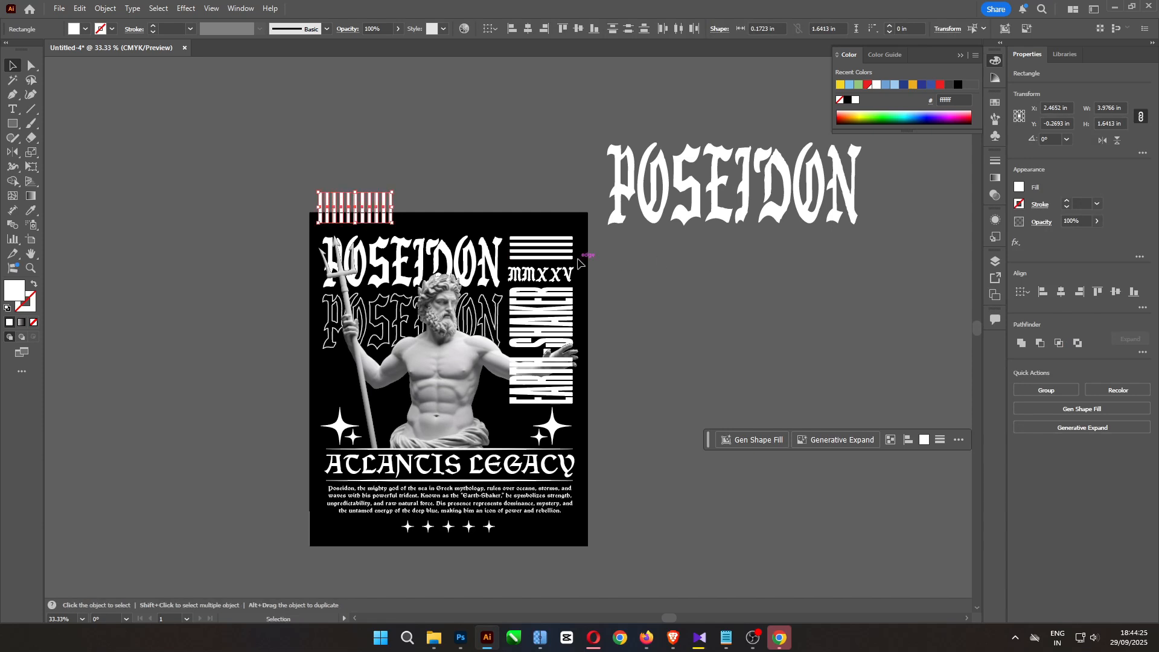
{"action": "key", "text": "ctrl+z"}
Delete the spare white POSEIDON lettering beside the artboard and nudge MMXXV slightly up
{"action": "scroll", "coordinate": [628, 353], "scroll_direction": "down", "scroll_amount": 2}
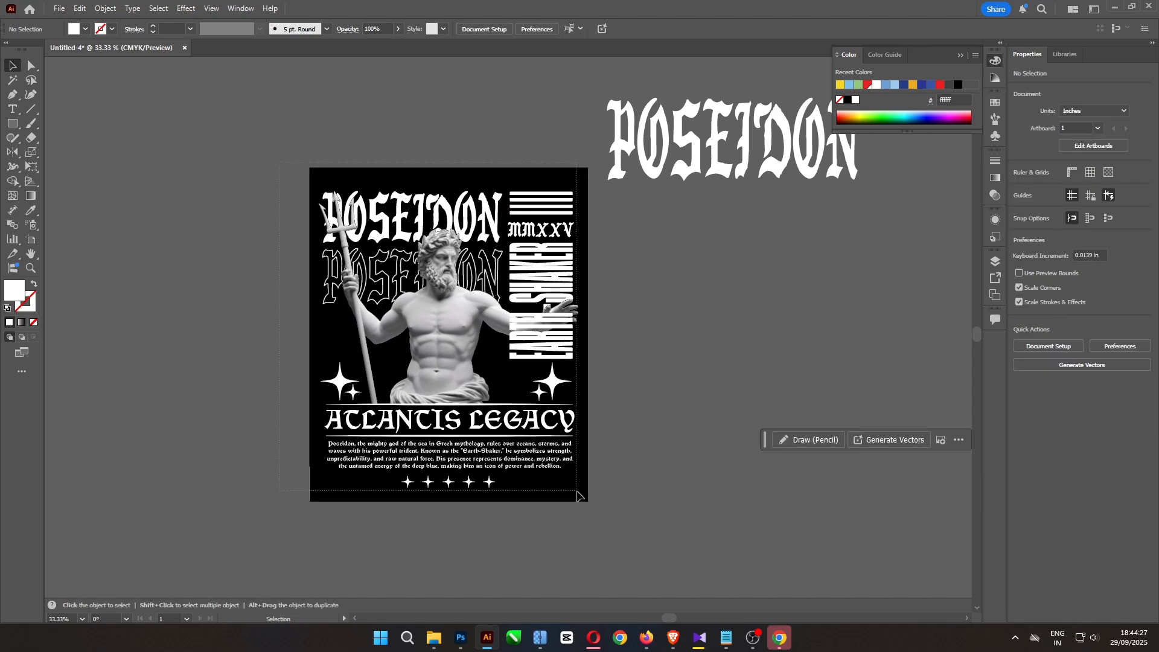
{"action": "left_click_drag", "start_coordinate": [578, 496], "coordinate": [564, 397]}
{"action": "left_click", "coordinate": [673, 134]}
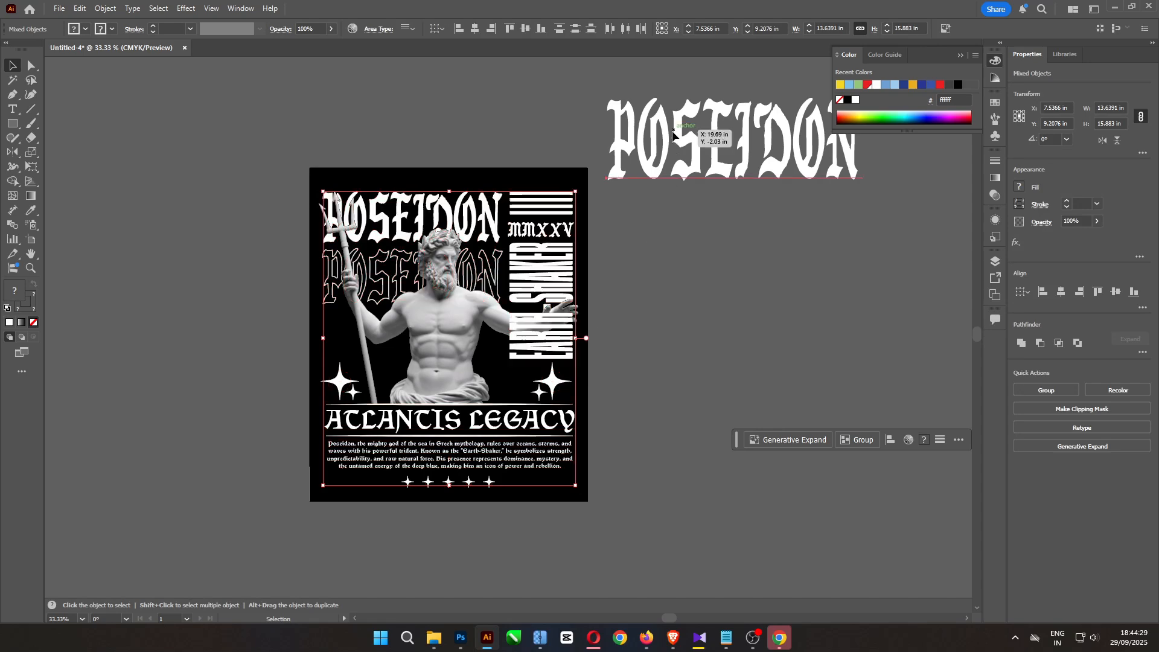
{"action": "key", "text": "Delete"}
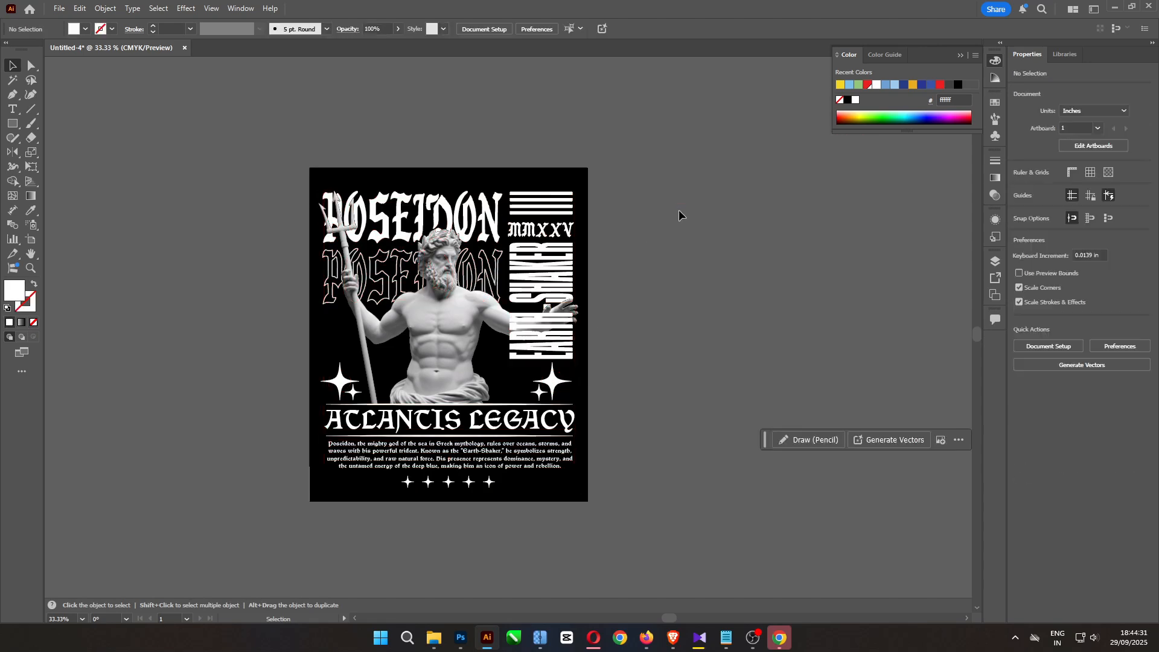
{"action": "key", "text": "ctrl+plus"}
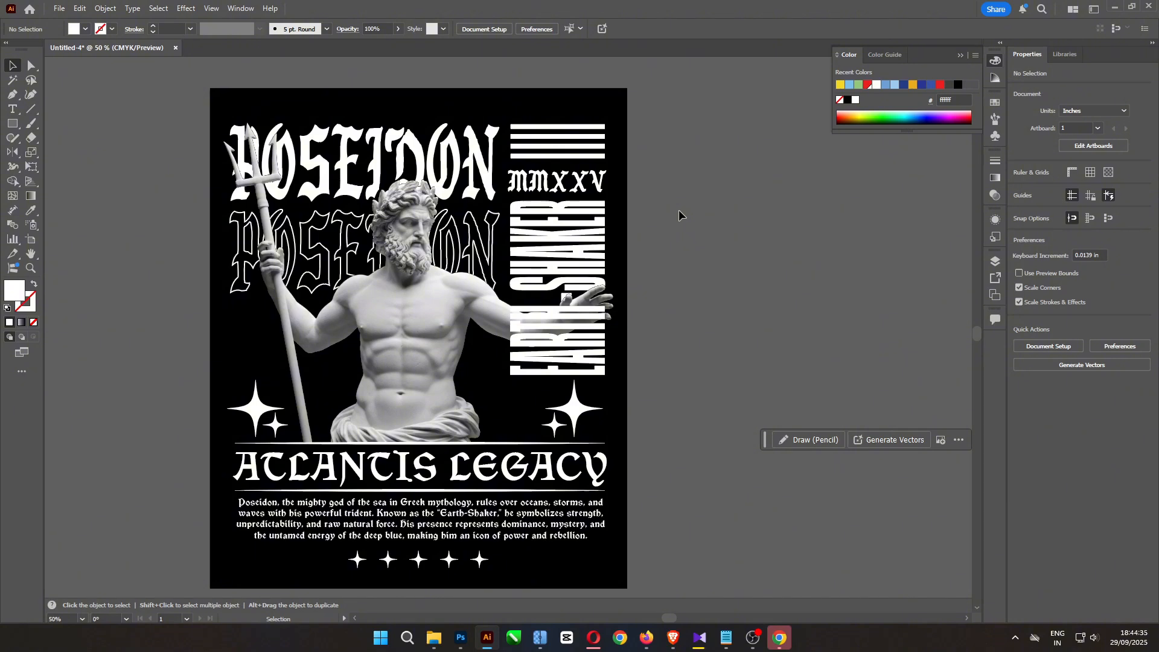
{"action": "left_click", "coordinate": [559, 181]}
{"action": "key", "text": "Up"}
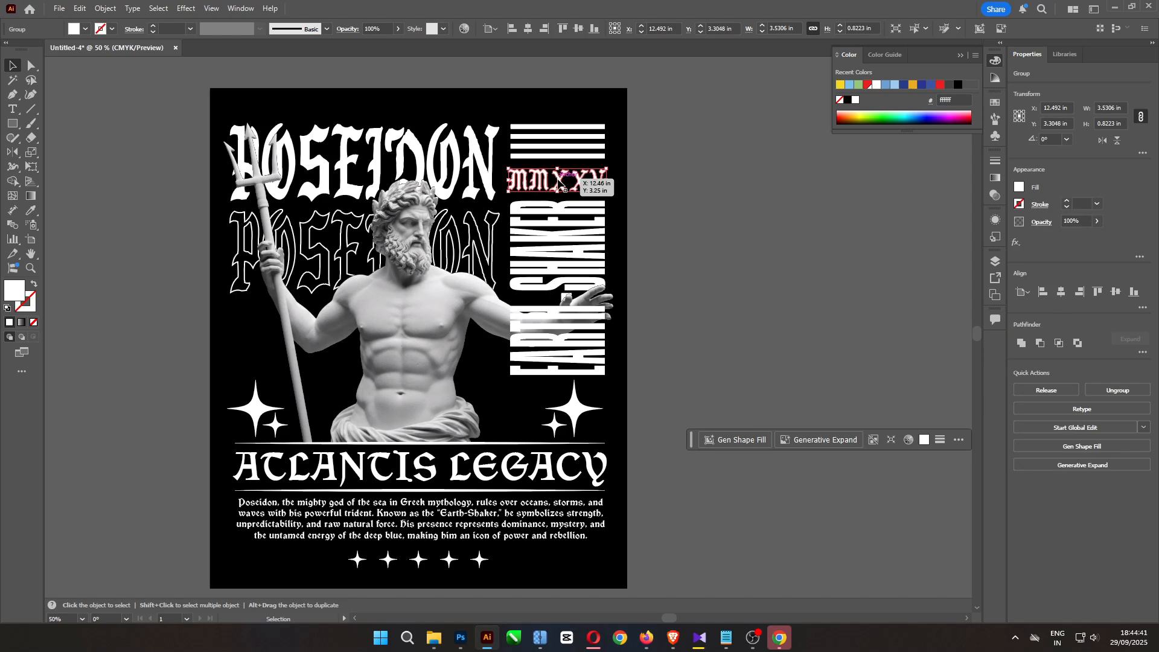
Change the Poseidon paragraph to Title Case and reduce its font size and frame height so it fits in four lines
{"action": "left_click", "coordinate": [314, 494]}
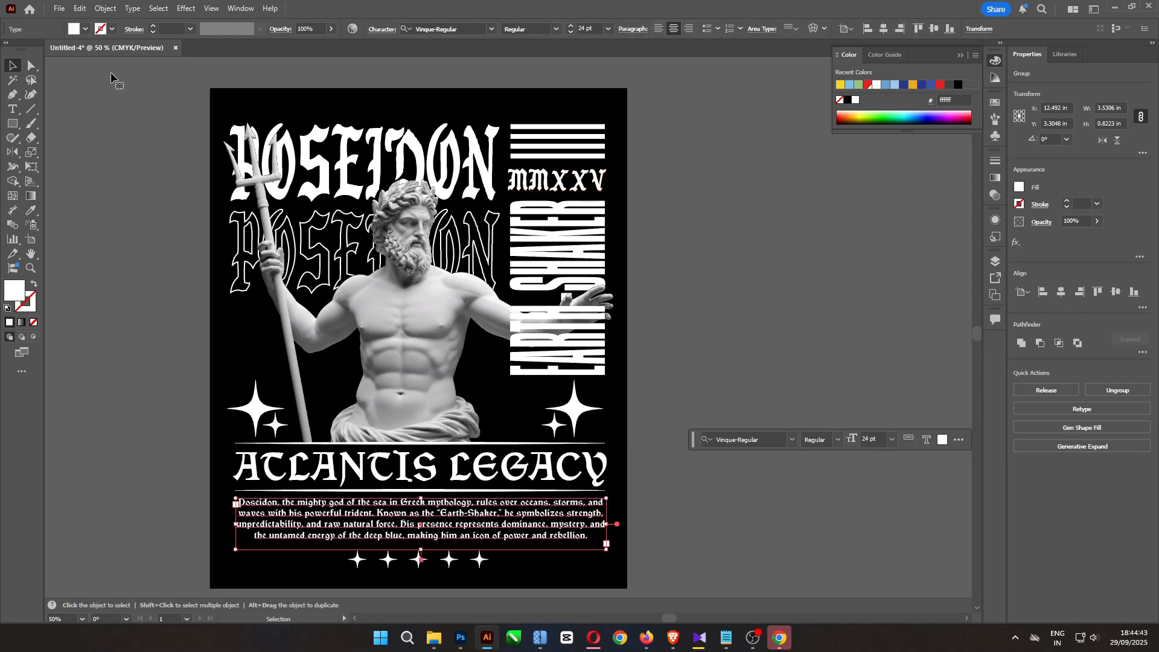
{"action": "left_click", "coordinate": [132, 9]}
{"action": "mouse_move", "coordinate": [284, 198]}
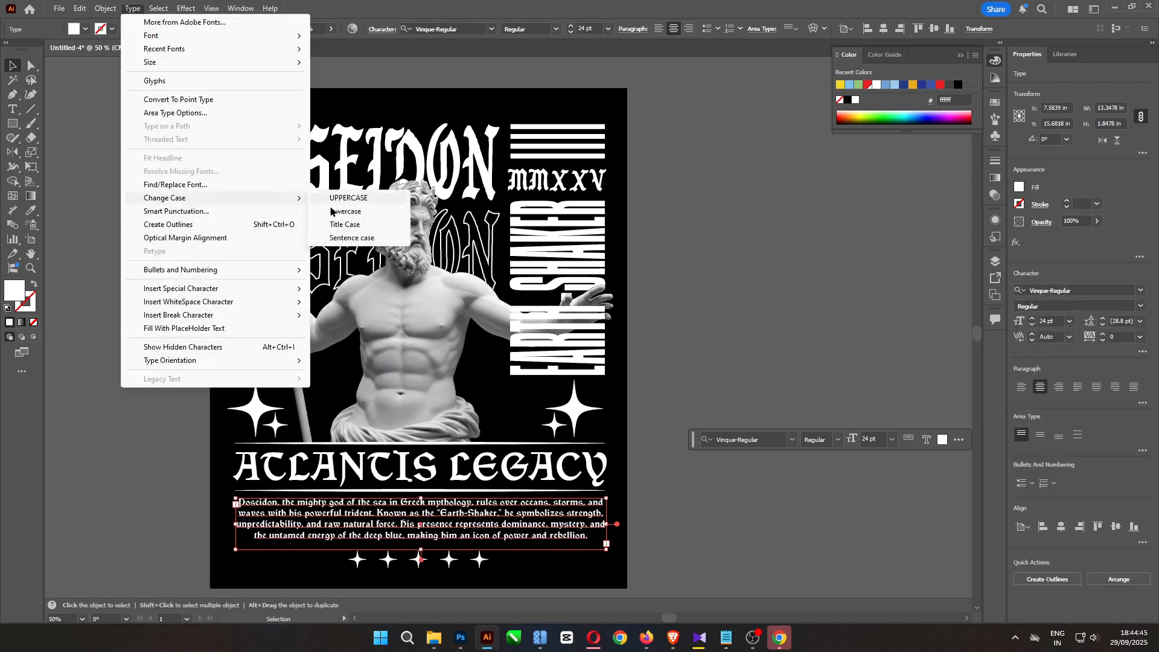
{"action": "left_click", "coordinate": [344, 225]}
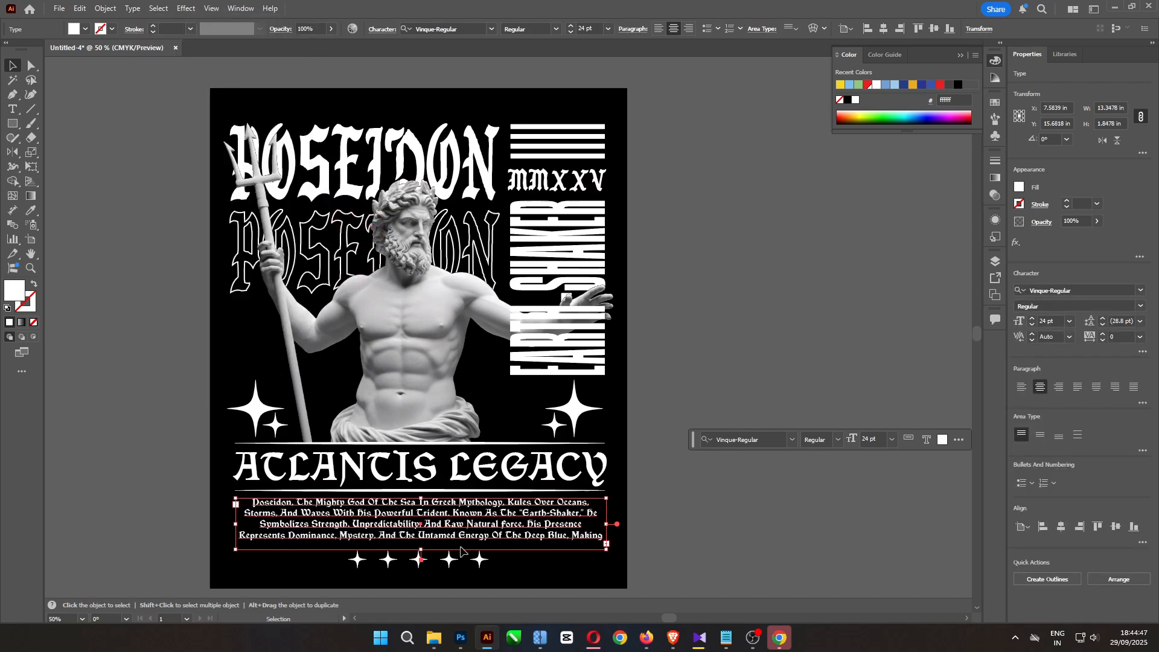
{"action": "left_click", "coordinate": [570, 33]}
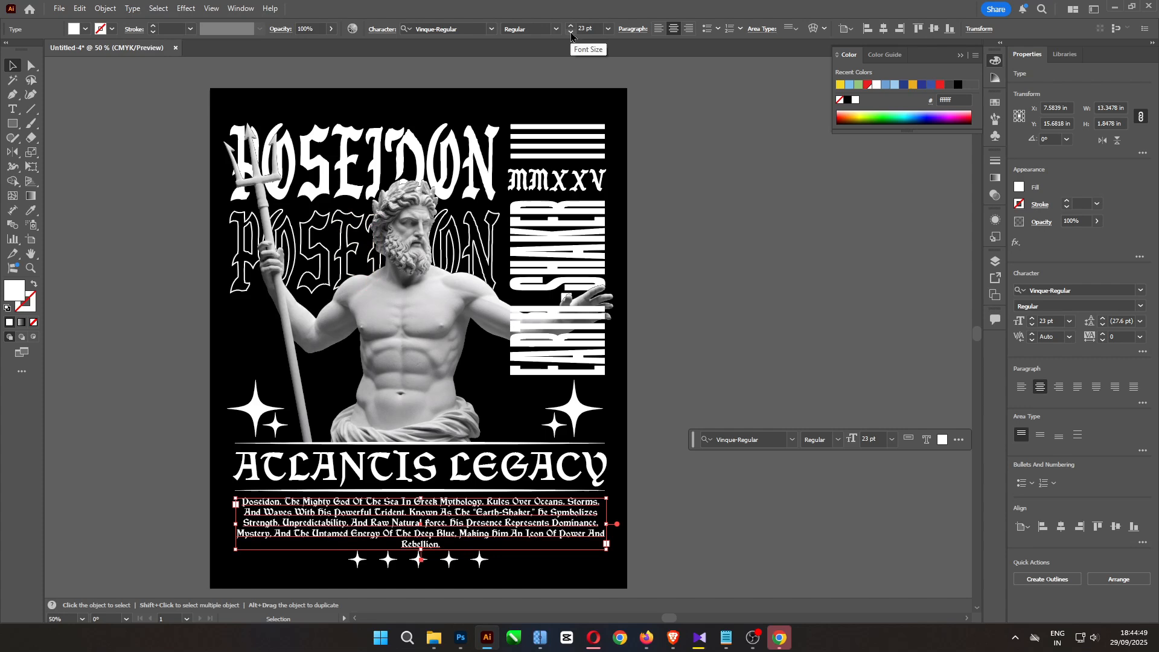
{"action": "left_click", "coordinate": [571, 33]}
{"action": "left_click_drag", "start_coordinate": [421, 550], "coordinate": [420, 544]}
Nudge the five-star row up toward the paragraph and place a copy straight above it over the POSEIDON lettering
{"action": "left_click_drag", "start_coordinate": [537, 575], "coordinate": [537, 574]}
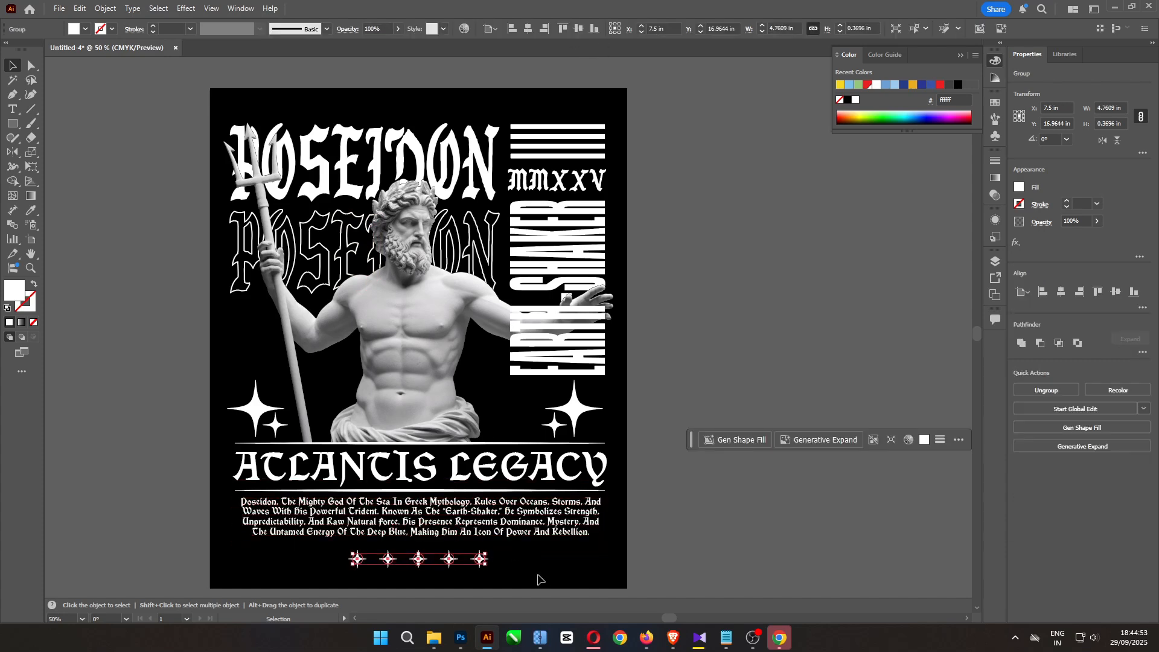
{"action": "key", "text": "Up"}
{"action": "key", "text": "Up"}
{"action": "key", "text": "Up"}
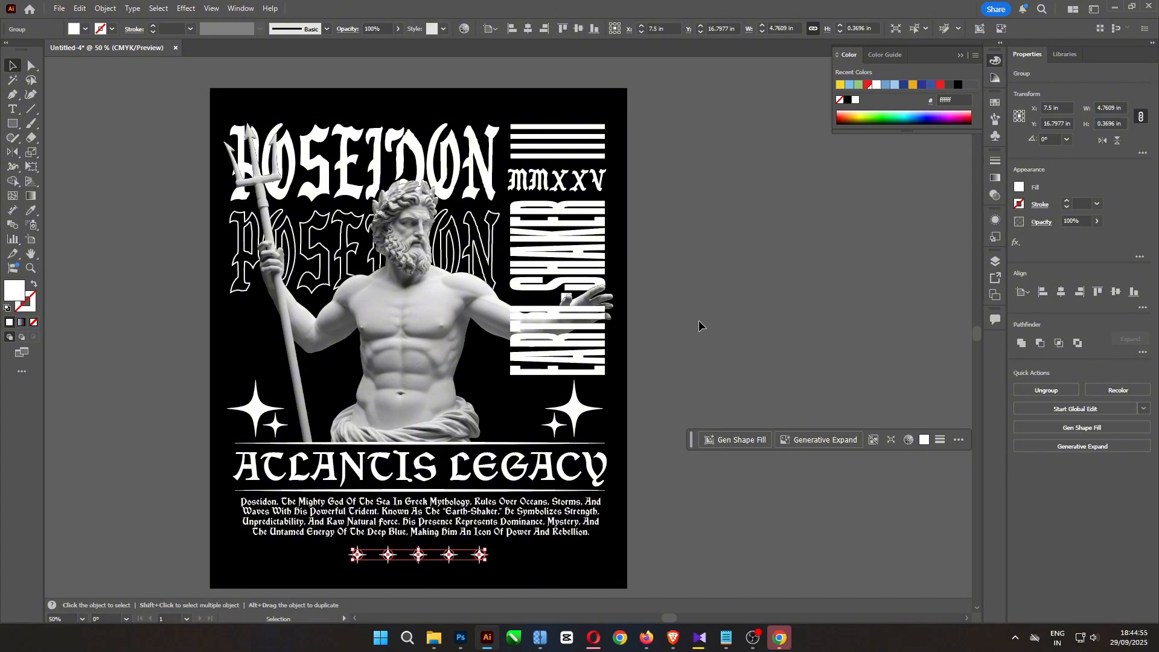
{"action": "left_click", "coordinate": [699, 326]}
{"action": "left_click_drag", "start_coordinate": [504, 555], "coordinate": [504, 107]}
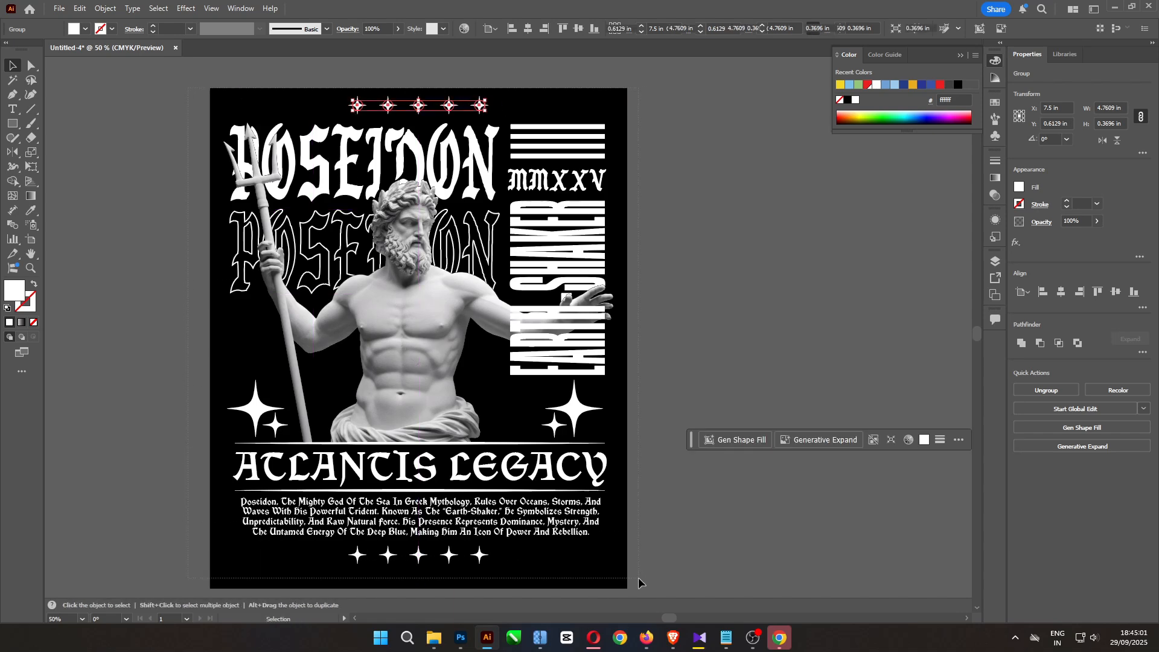
Select all artwork on top of the black background, including the statue, and group it
{"action": "key", "text": "ctrl+a"}
{"action": "key", "text": "a"}
{"action": "key", "text": "ctrl+g"}
{"action": "key", "text": "v"}
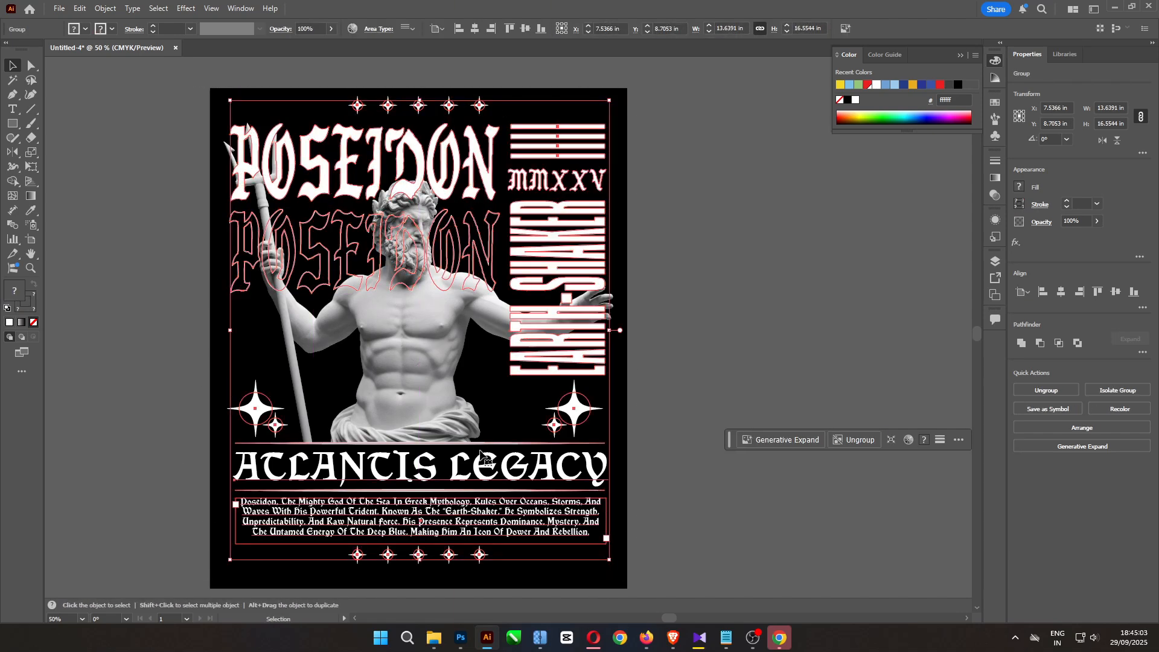
{"action": "key", "text": "ctrl+shift+g"}
{"action": "key", "text": "a"}
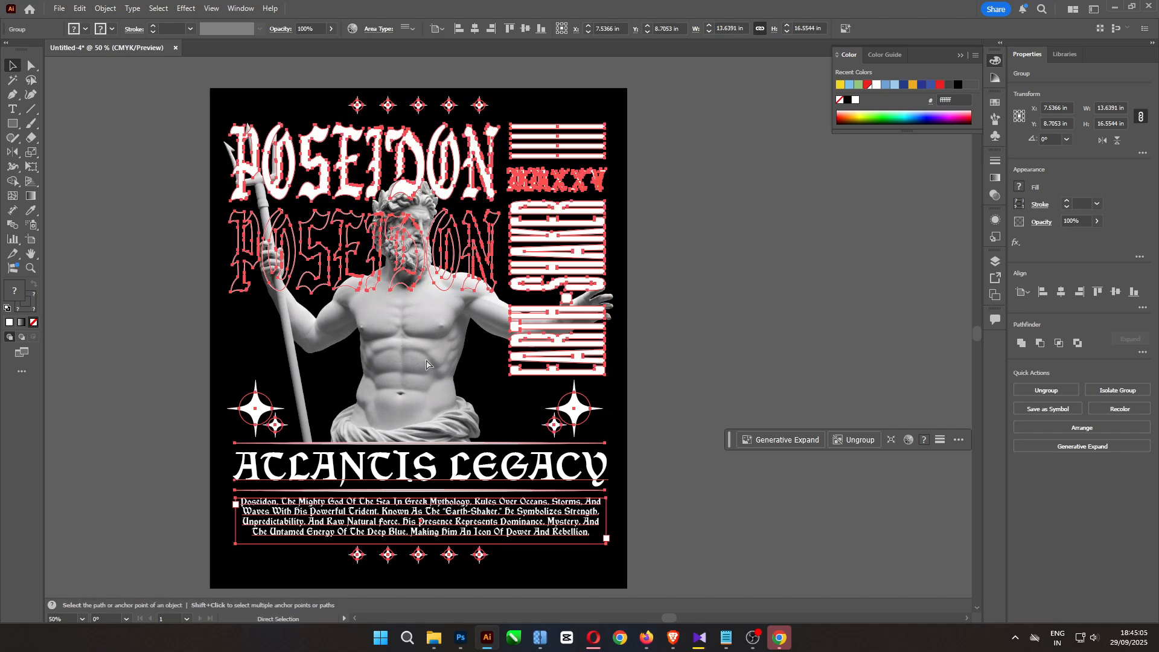
{"action": "left_click", "coordinate": [635, 363]}
{"action": "key", "text": "ctrl+a"}
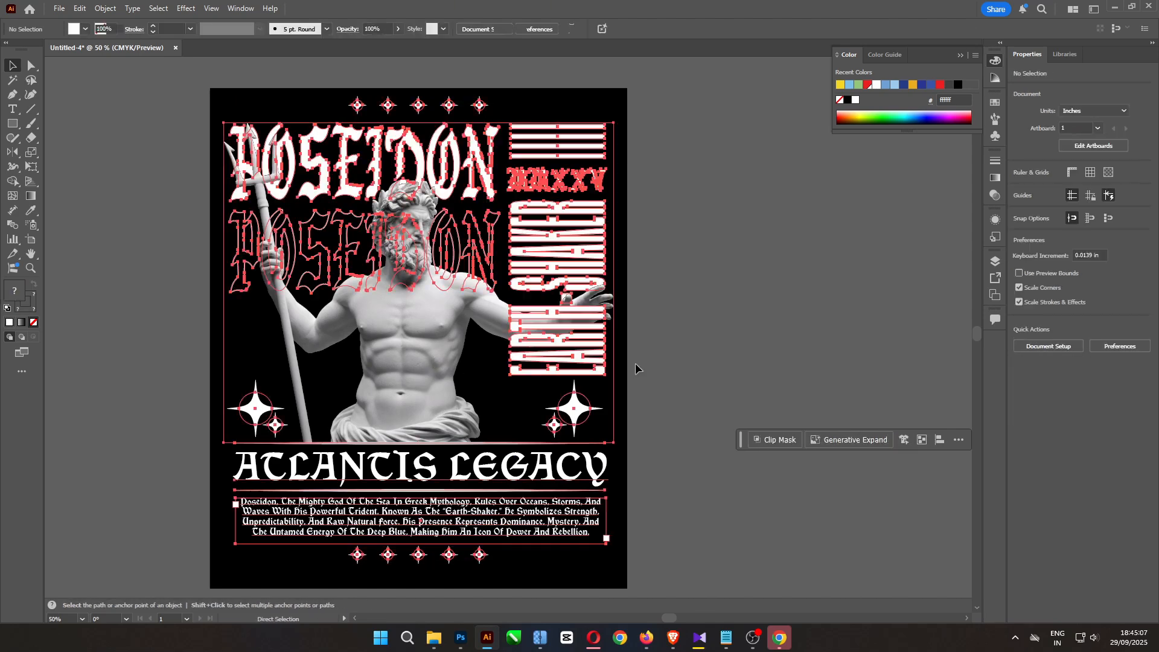
{"action": "key", "text": "ctrl+g"}
{"action": "key", "text": "v"}
Try moving the grouped design off the black background to its side, and undo the move
{"action": "left_click_drag", "start_coordinate": [421, 318], "coordinate": [642, 343]}
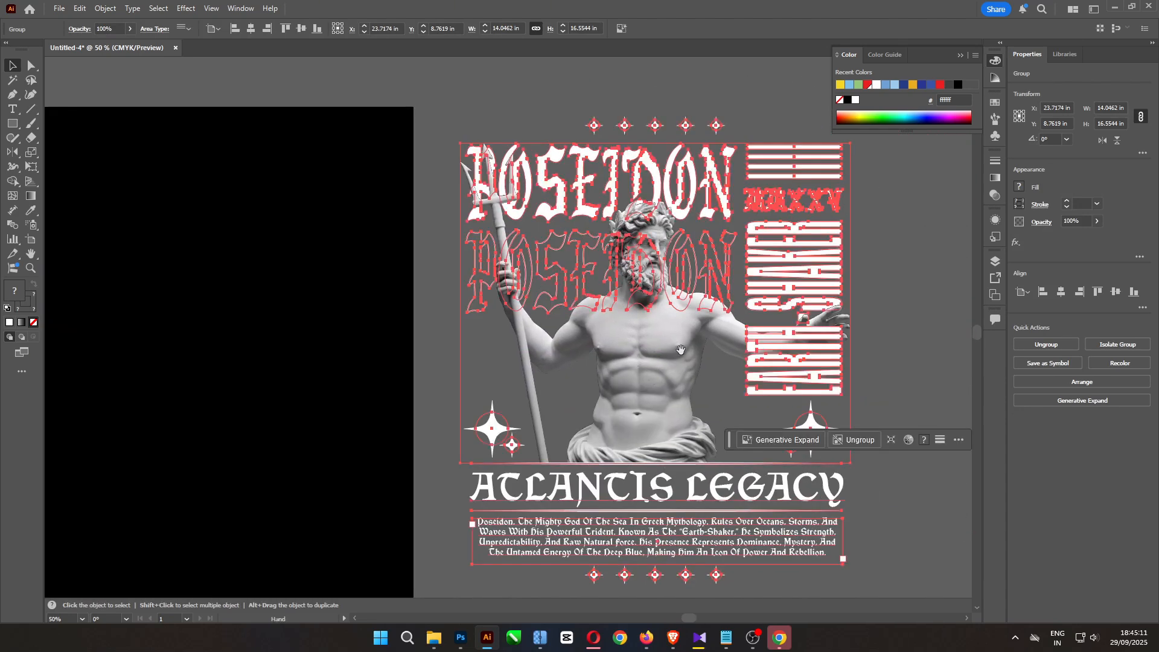
{"action": "left_click", "coordinate": [942, 365]}
{"action": "key", "text": "ctrl+z"}
{"action": "left_click_drag", "start_coordinate": [723, 386], "coordinate": [886, 365]}
{"action": "left_click", "coordinate": [718, 527]}
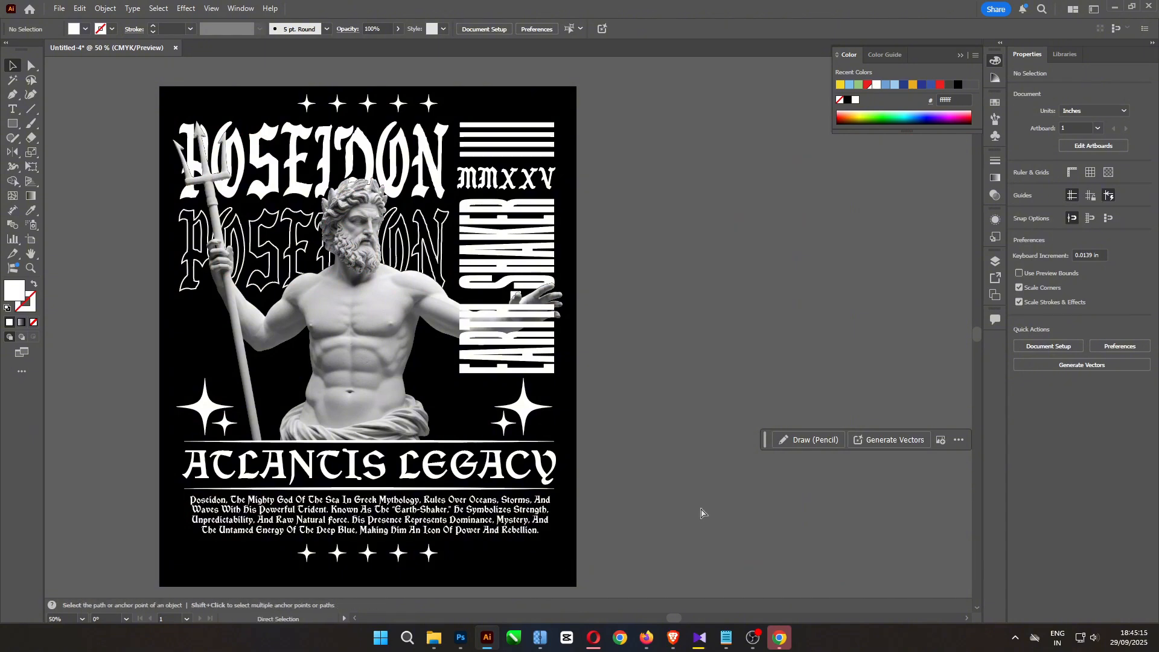
Unlock Layer 1, extend the black background slightly upward, and place a copy of the complete design beside the original
{"action": "key", "text": "F7"}
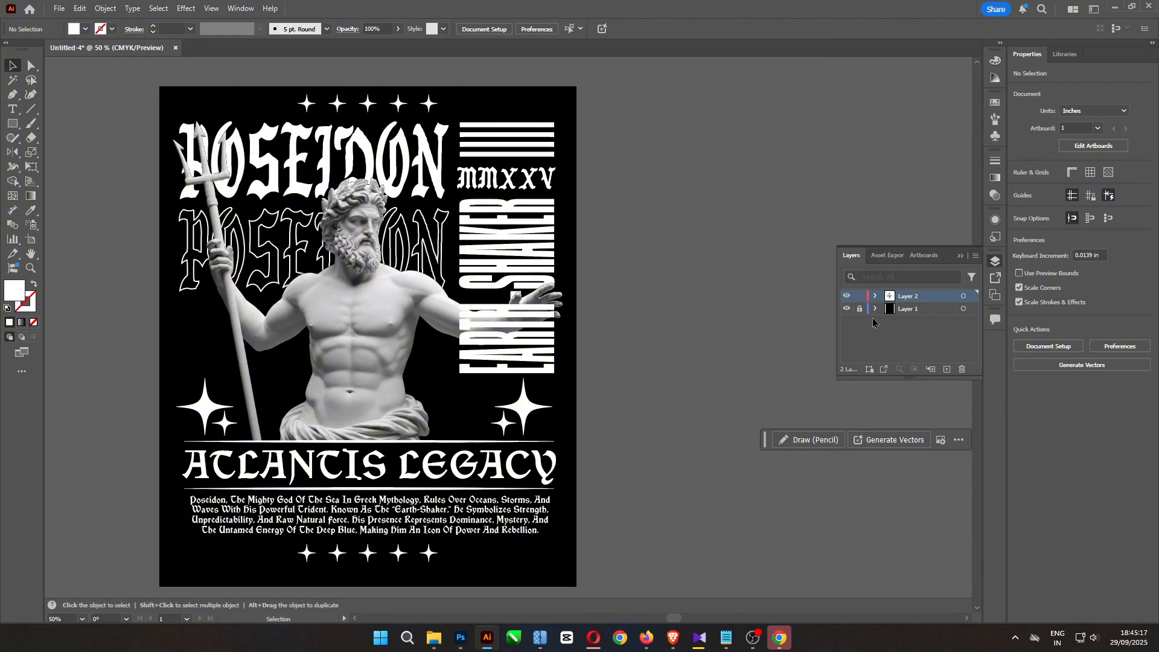
{"action": "left_click", "coordinate": [572, 204]}
{"action": "left_click_drag", "start_coordinate": [367, 86], "coordinate": [366, 81]}
{"action": "key", "text": "ctrl+a"}
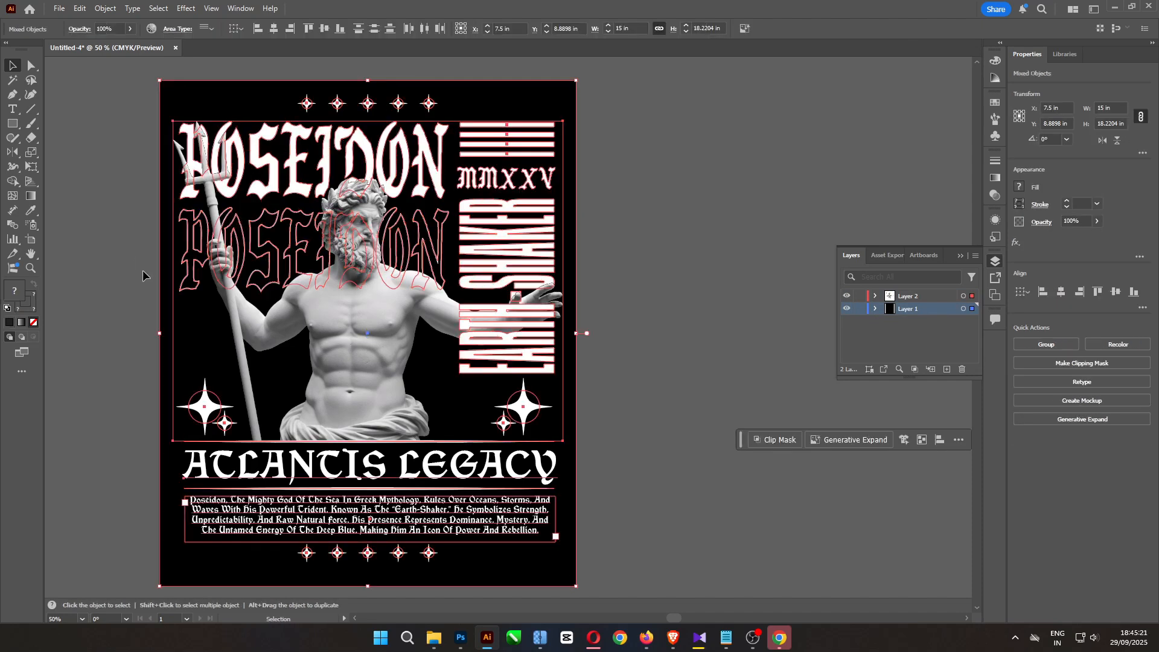
{"action": "left_click_drag", "start_coordinate": [160, 271], "coordinate": [602, 283]}
{"action": "left_click_drag", "start_coordinate": [680, 344], "coordinate": [260, 292]}
{"action": "left_click", "coordinate": [704, 465]}
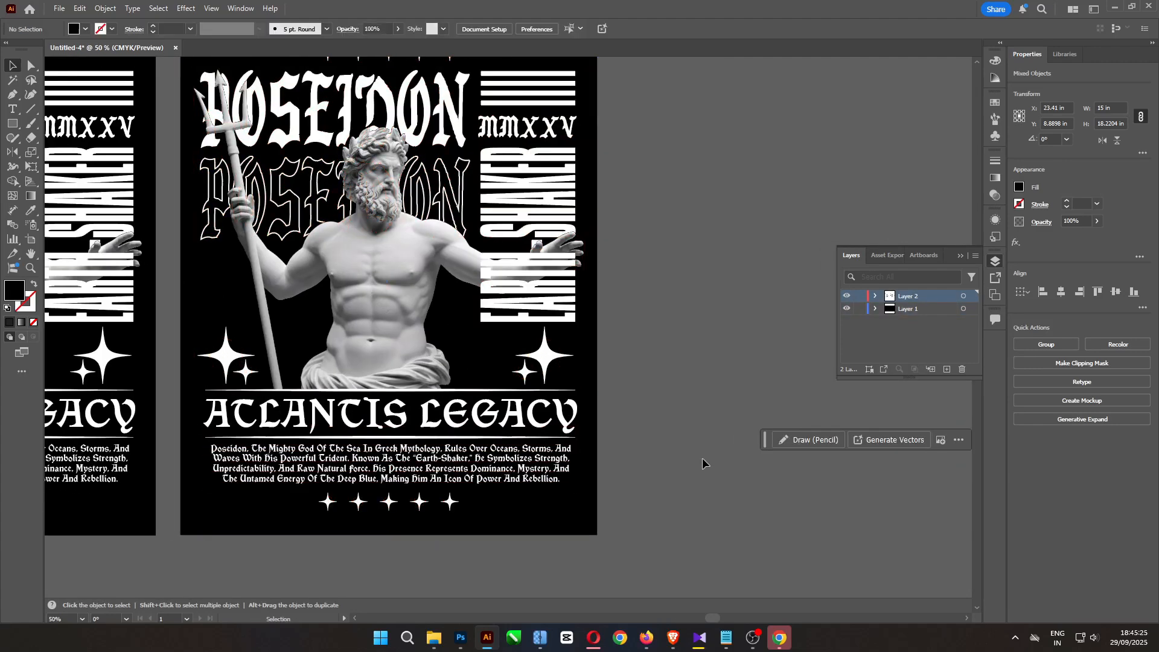
Fill the copied design's black background rectangle with dark blue #021a5e
{"action": "left_click", "coordinate": [594, 440]}
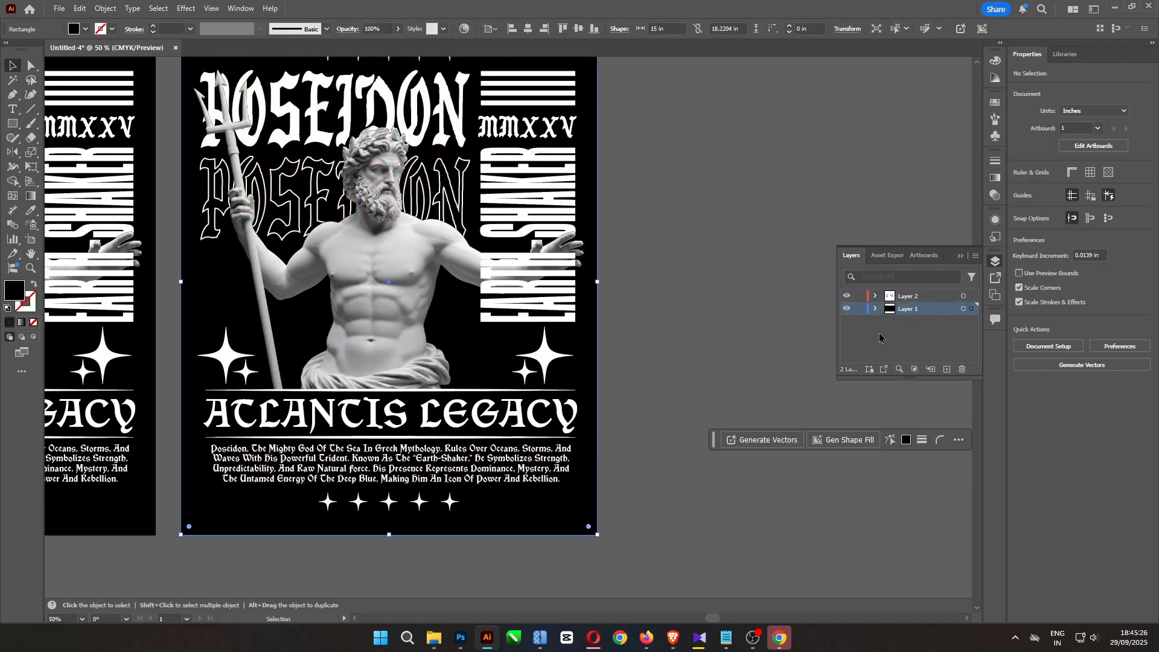
{"action": "double_click", "coordinate": [14, 296]}
{"action": "mouse_move", "coordinate": [535, 333]}
{"action": "left_mouse_down"}
{"action": "mouse_move", "coordinate": [438, 302]}
{"action": "mouse_move", "coordinate": [539, 329]}
{"action": "left_mouse_up"}
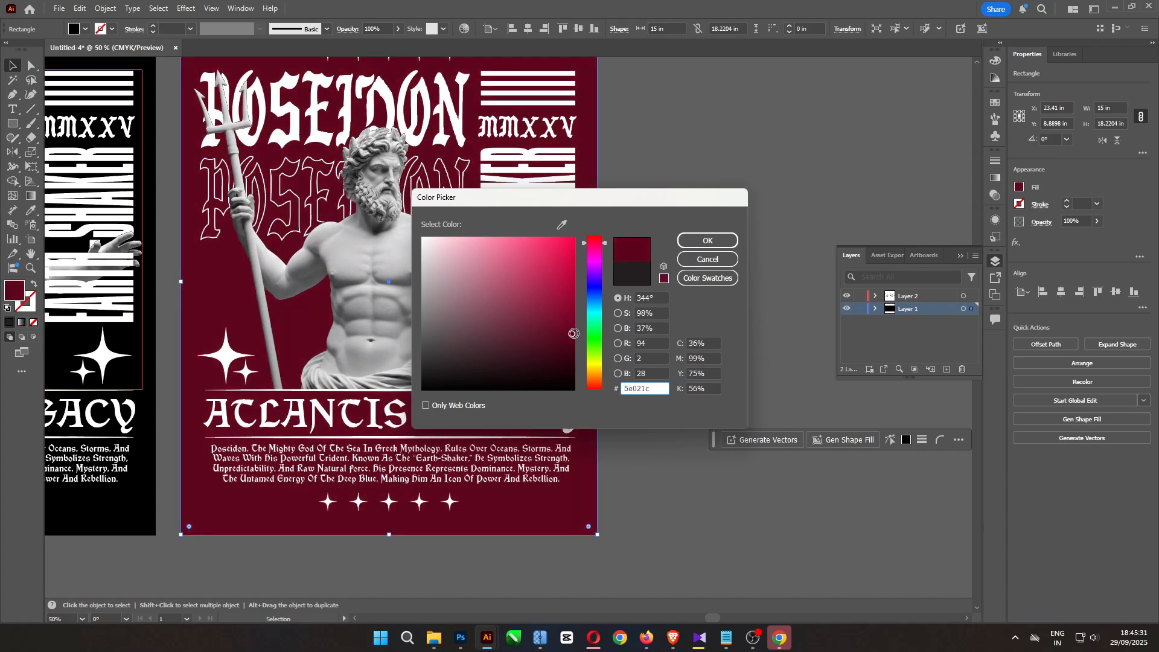
{"action": "left_click", "coordinate": [595, 298]}
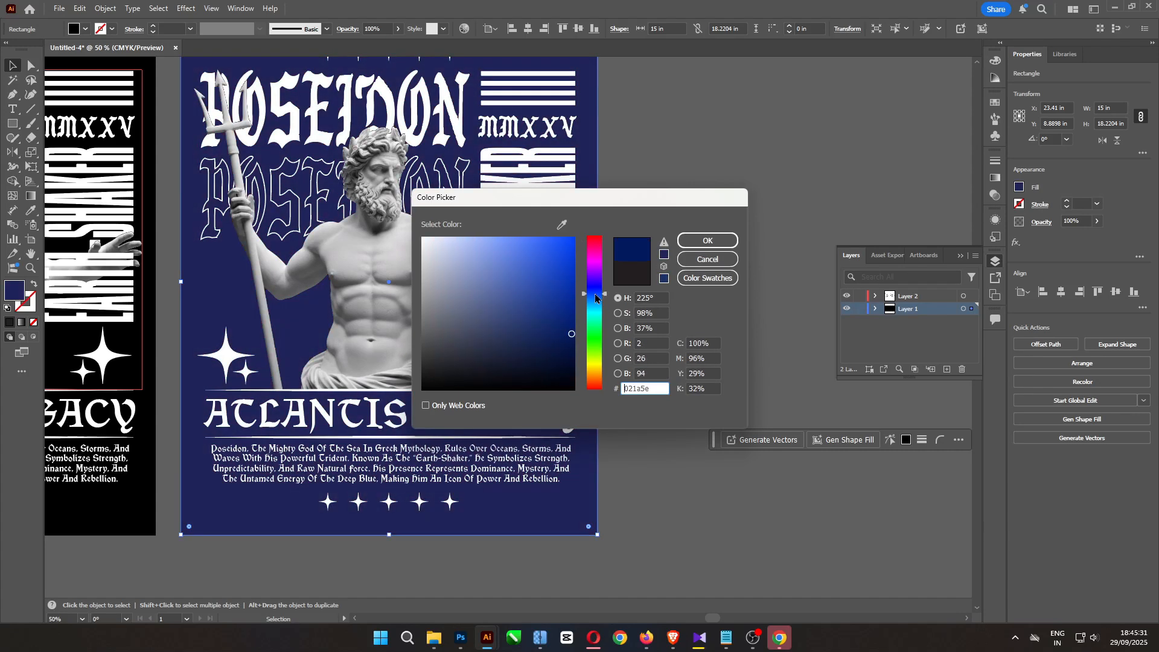
{"action": "left_click", "coordinate": [723, 241]}
{"action": "left_click", "coordinate": [725, 243]}
{"action": "left_click_drag", "start_coordinate": [669, 244], "coordinate": [762, 262]}
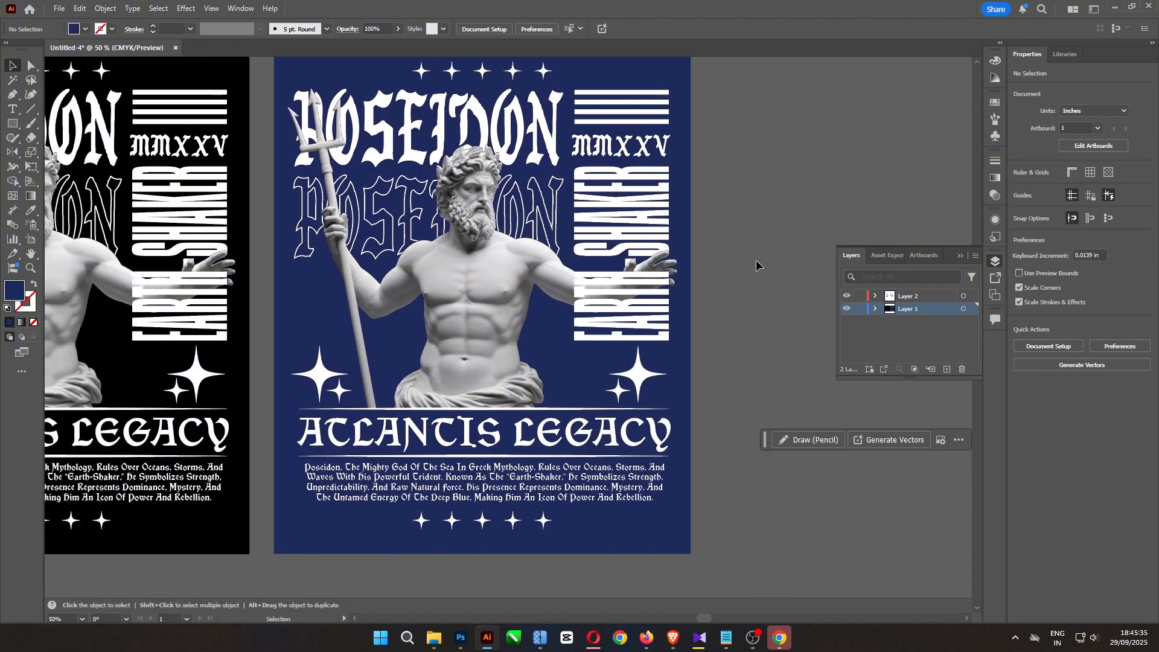
{"action": "left_click_drag", "start_coordinate": [332, 247], "coordinate": [573, 256]}
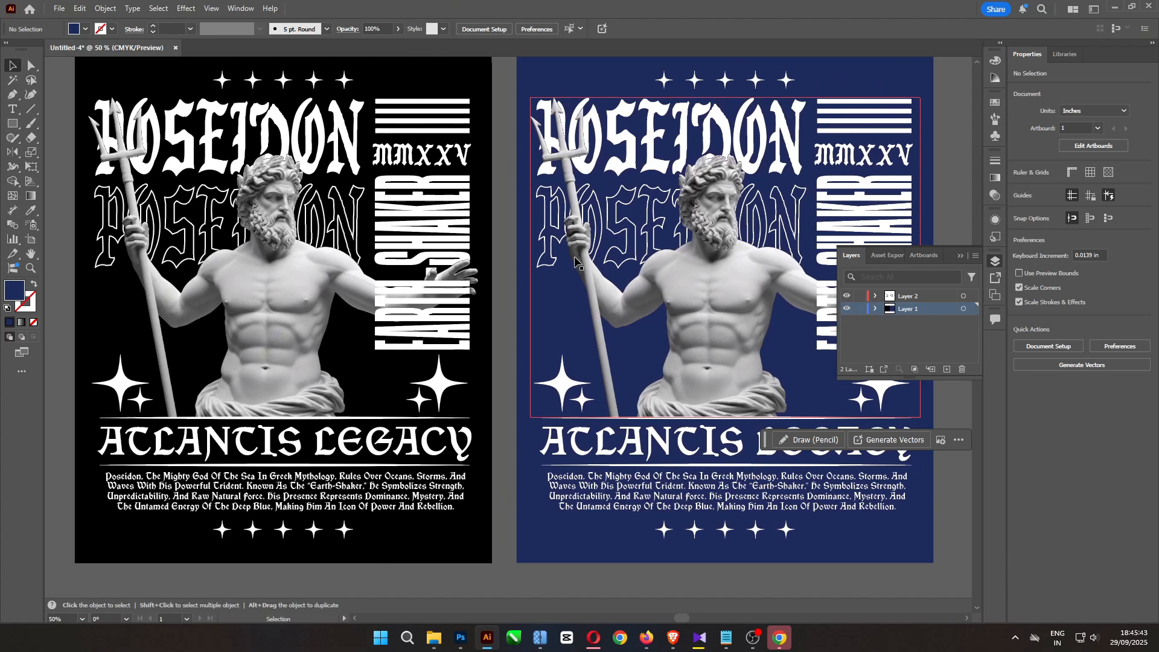
{"action": "key", "text": "Tab"}
{"action": "left_click_drag", "start_coordinate": [515, 337], "coordinate": [620, 365]}
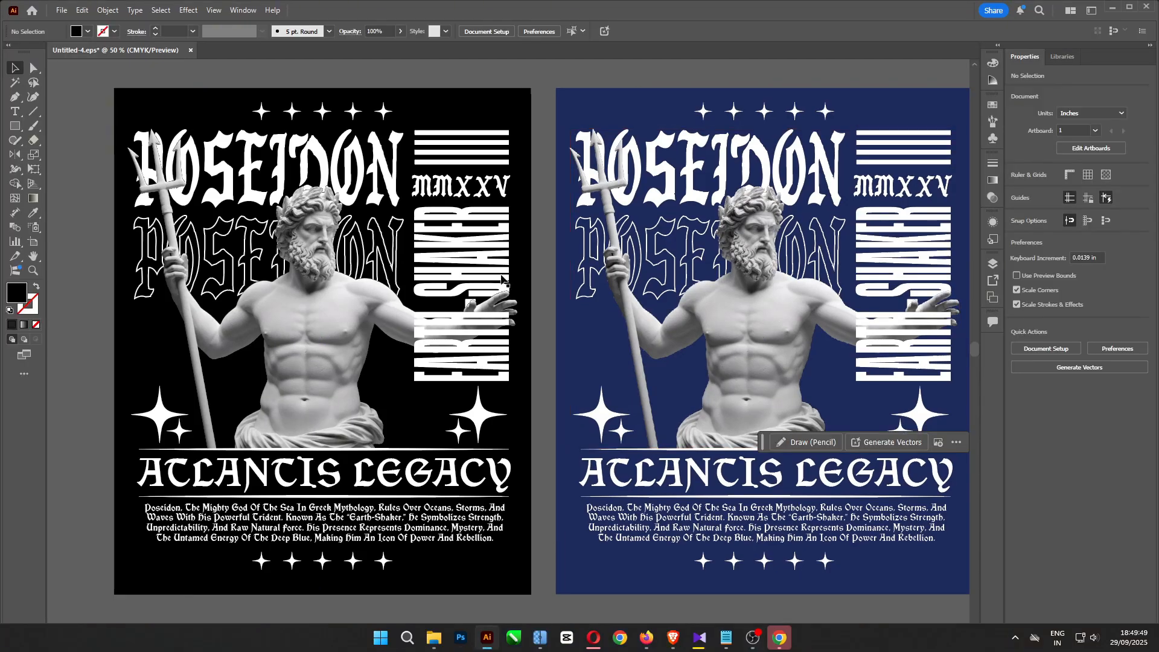
Ungroup the artwork in both the black and the blue design
{"action": "left_click", "coordinate": [275, 317]}
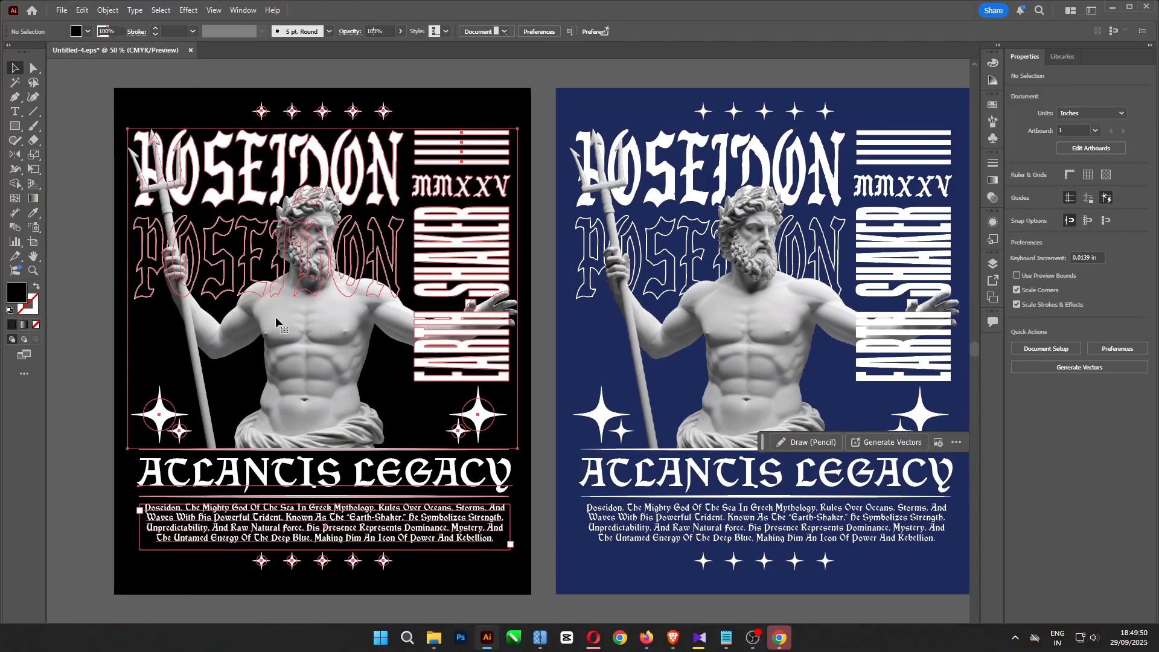
{"action": "right_click", "coordinate": [331, 333]}
{"action": "left_click", "coordinate": [455, 405]}
{"action": "left_click", "coordinate": [752, 393]}
{"action": "right_click", "coordinate": [752, 393]}
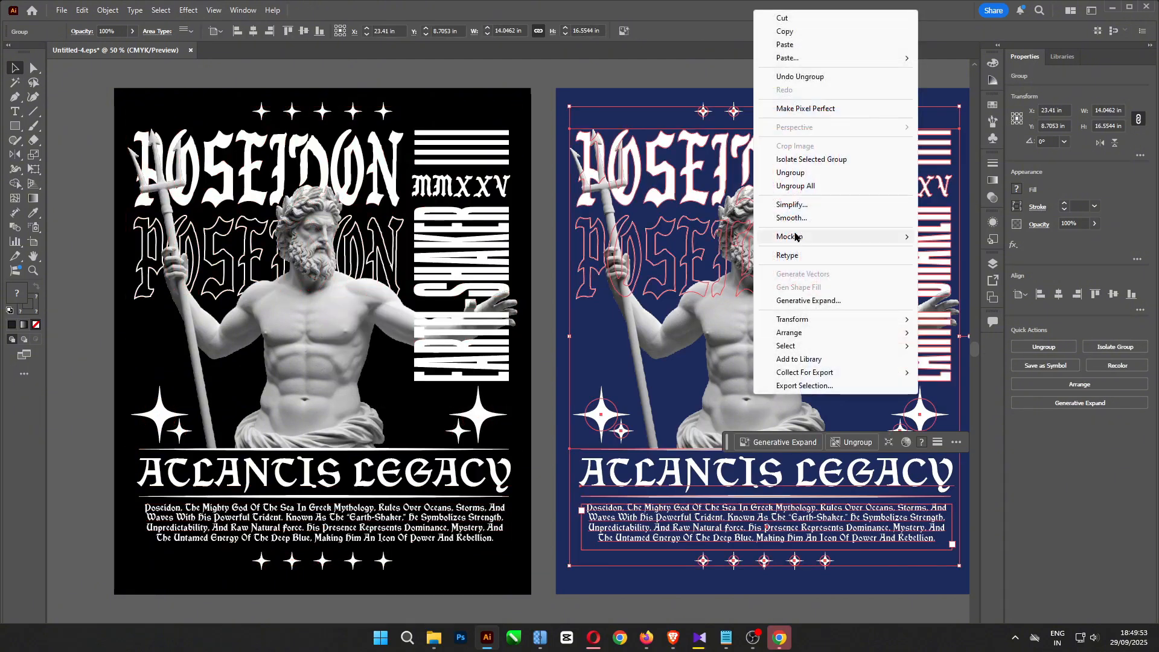
{"action": "left_click", "coordinate": [758, 173]}
Lock the Poseidon statue images in both designs
{"action": "left_click", "coordinate": [747, 328]}
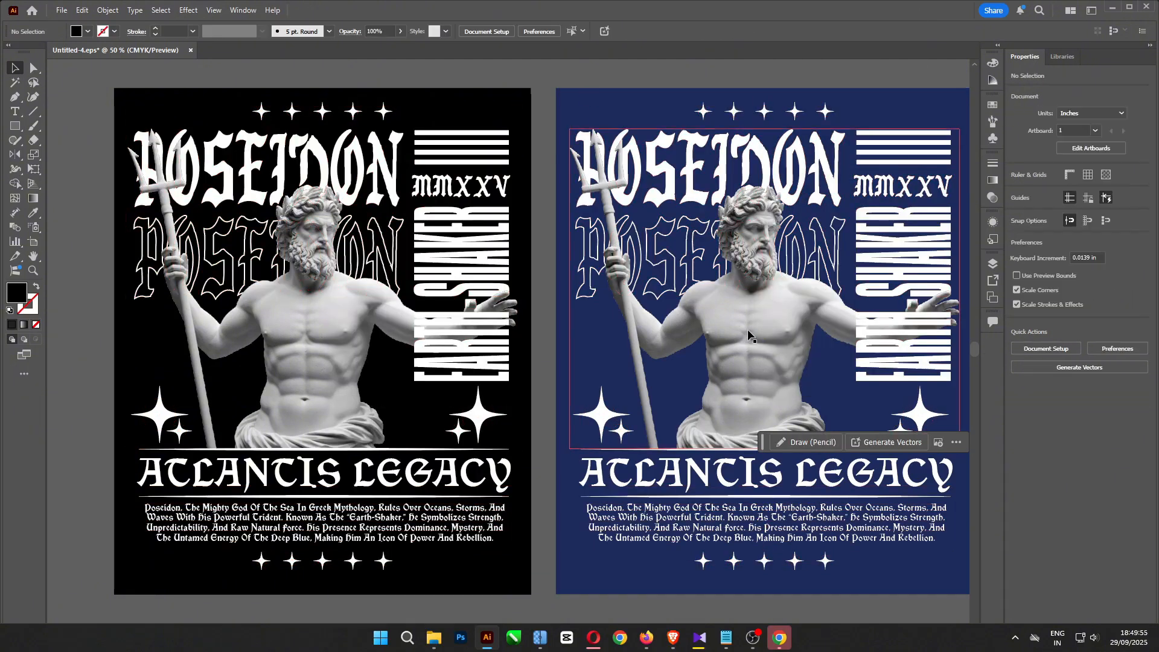
{"action": "left_click", "coordinate": [280, 355], "text": "shift"}
{"action": "key", "text": "ctrl+2"}
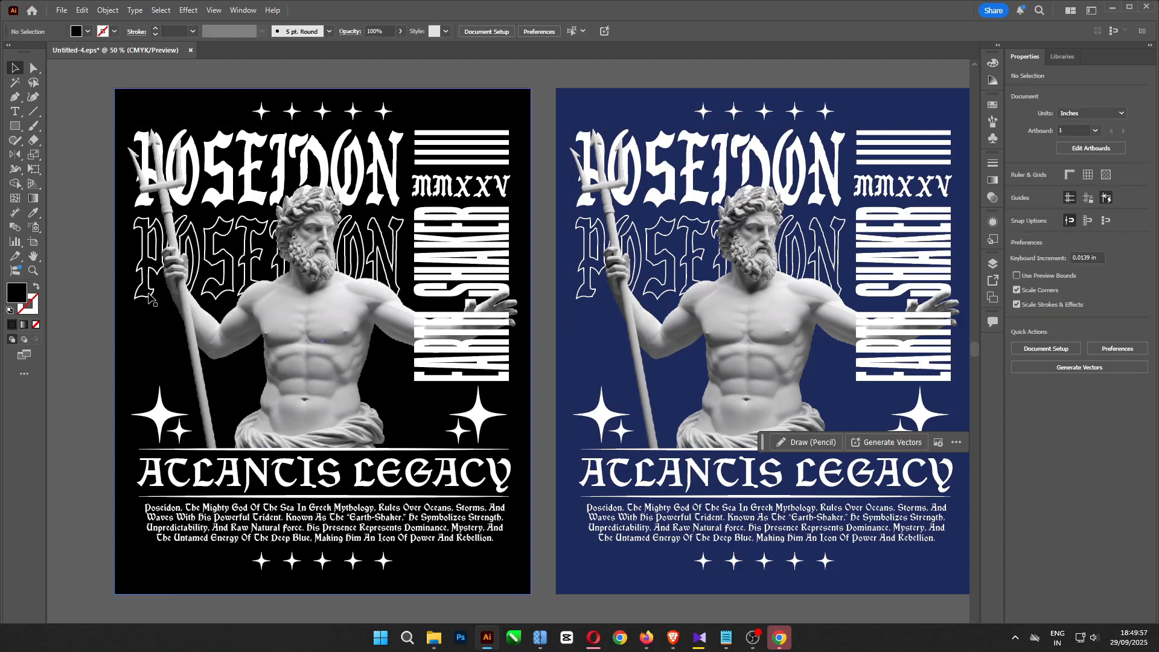
Select the outlined POSEIDON lettering in both designs and place a copy of each straight below it
{"action": "left_click", "coordinate": [148, 293]}
{"action": "left_click", "coordinate": [149, 296]}
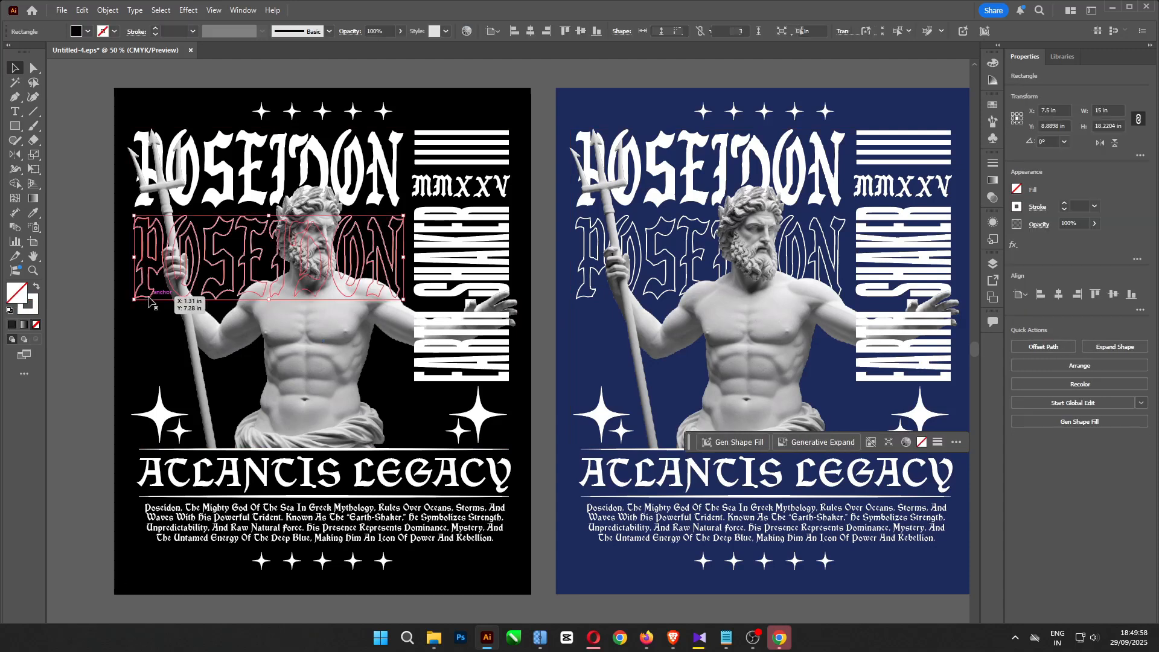
{"action": "left_click", "coordinate": [581, 298], "text": "shift"}
{"action": "left_click_drag", "start_coordinate": [581, 297], "coordinate": [578, 393]}
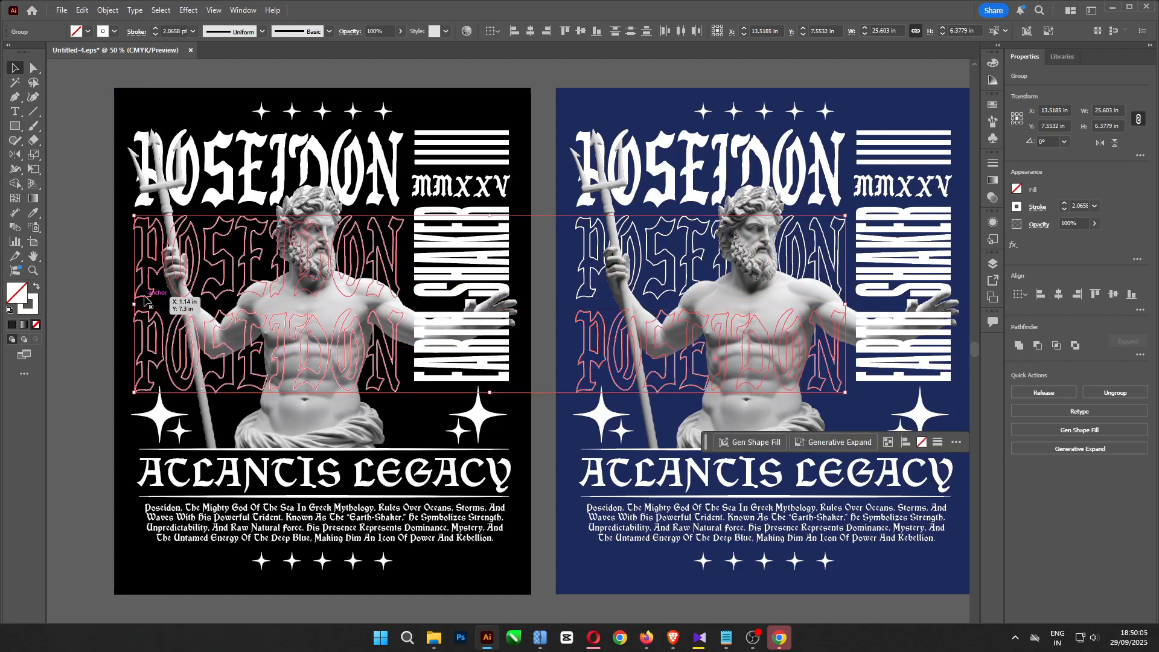
Reduce the overall height of all POSEIDON lettering in both designs so its lower edge aligns with the EARTH SHAKER text
{"action": "left_click", "coordinate": [214, 201], "text": "shift"}
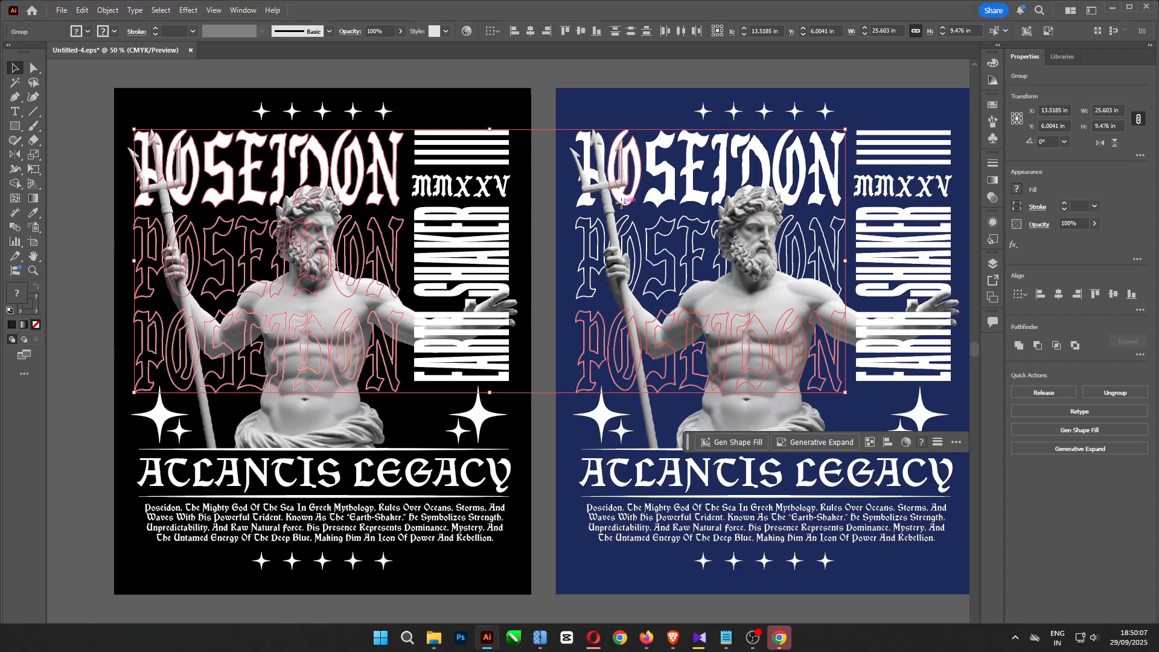
{"action": "left_click", "coordinate": [622, 200], "text": "shift"}
{"action": "left_click_drag", "start_coordinate": [492, 393], "coordinate": [492, 381]}
{"action": "left_click", "coordinate": [561, 421]}
Swap fill and stroke on the lowest POSEIDON lettering in both designs to make it solid white without an outline
{"action": "left_click", "coordinate": [586, 347]}
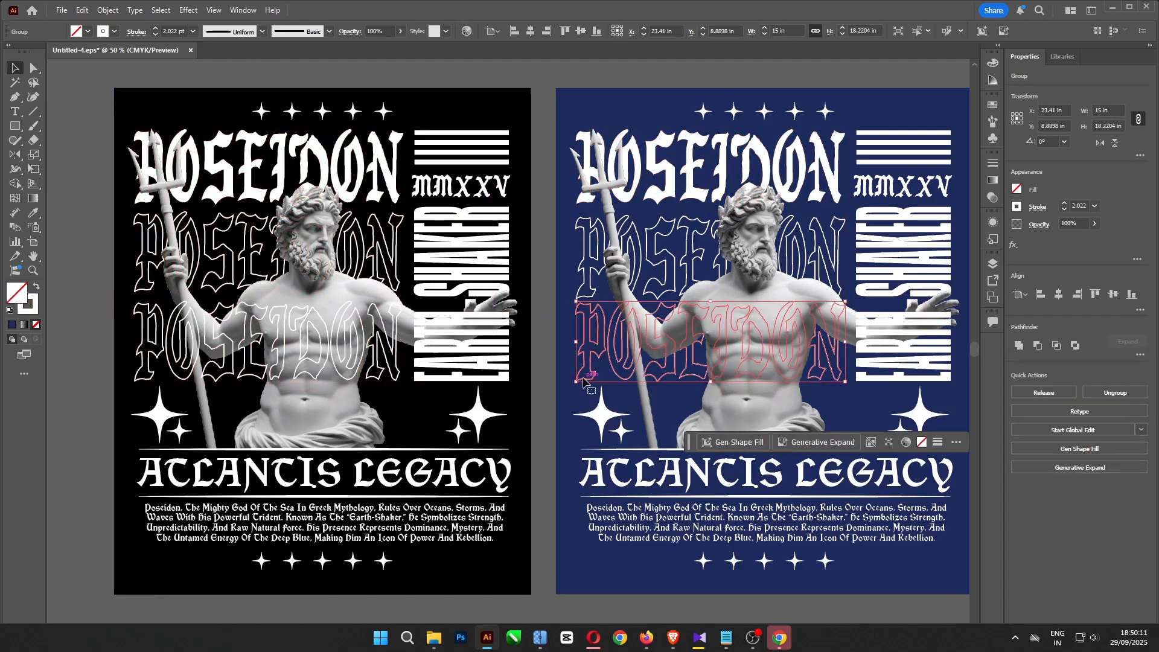
{"action": "left_click", "coordinate": [260, 384], "text": "shift"}
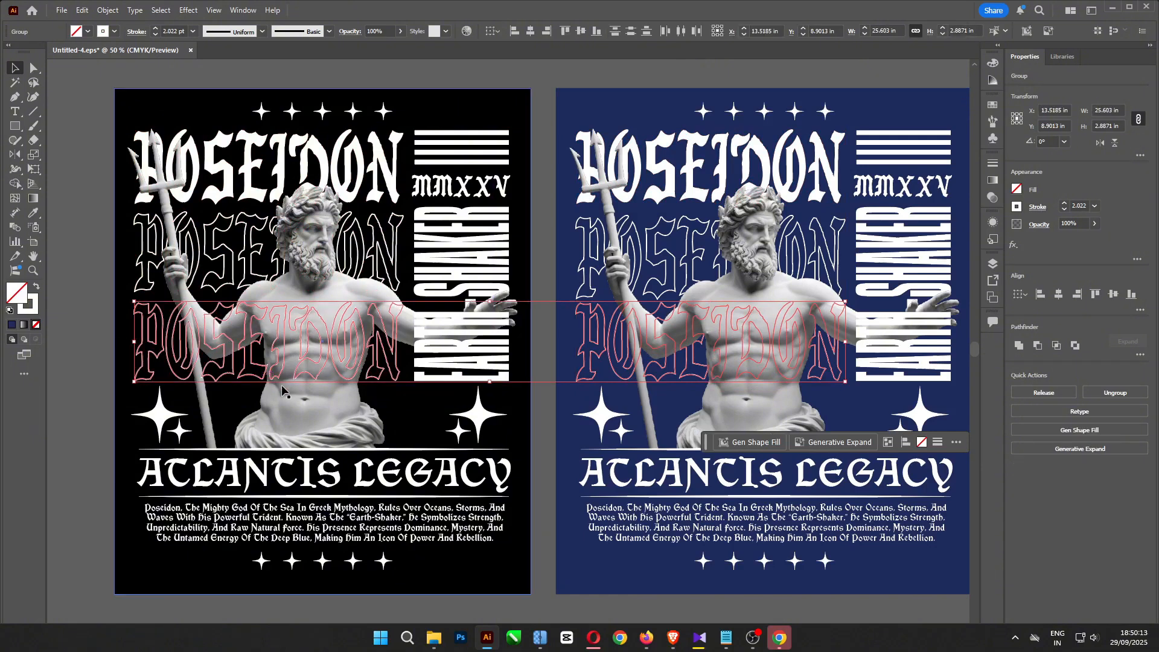
{"action": "left_click", "coordinate": [35, 289]}
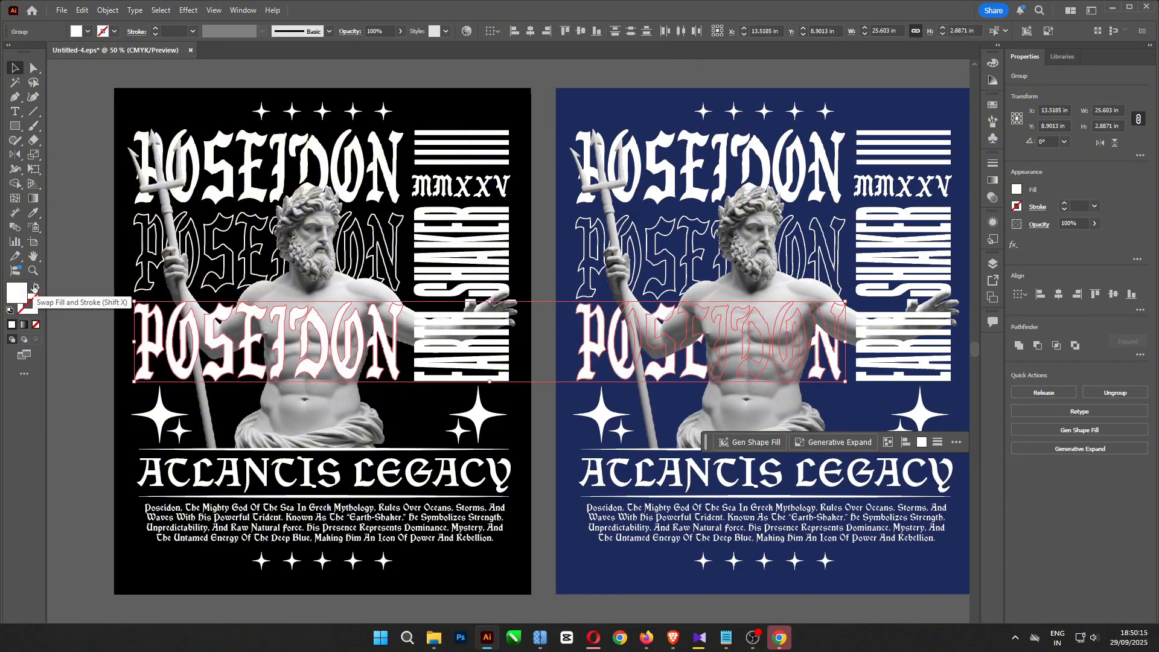
{"action": "left_click", "coordinate": [60, 387]}
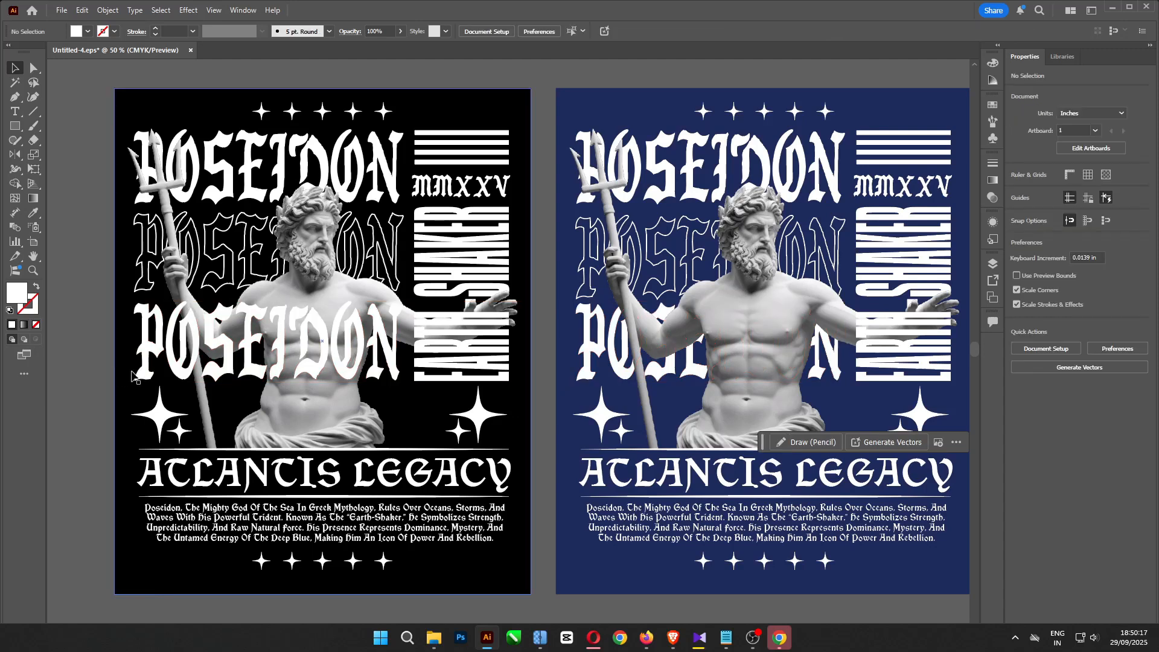
Send the lowest POSEIDON lettering in the black design behind the statue and save the document
{"action": "left_click", "coordinate": [135, 374]}
{"action": "left_click", "coordinate": [142, 374]}
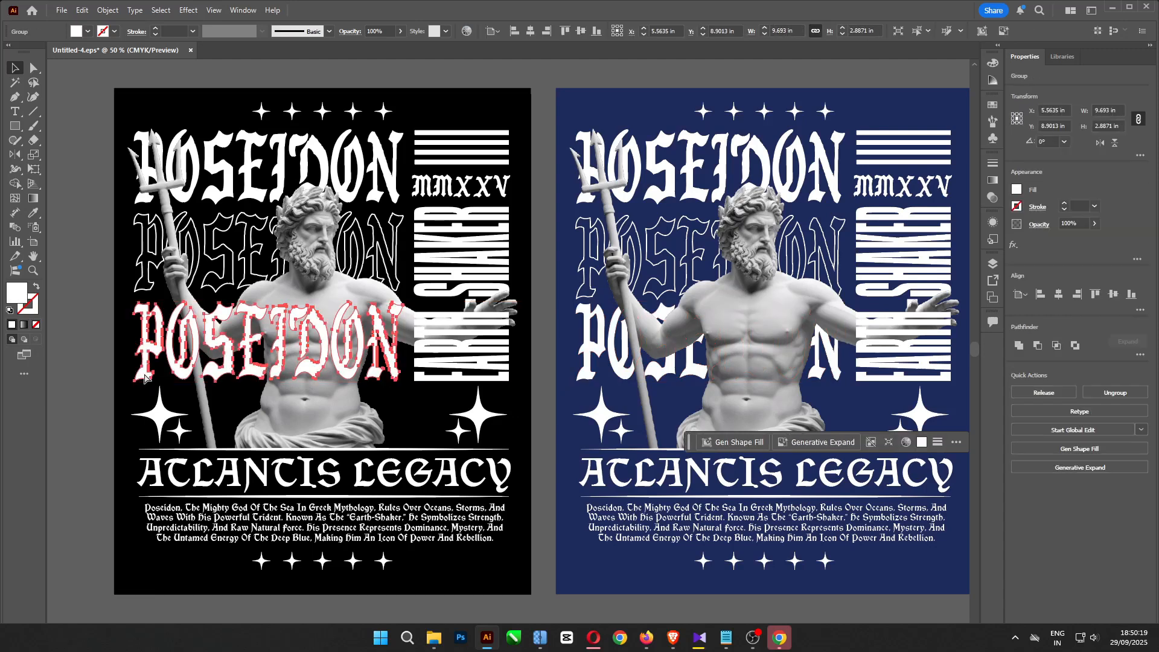
{"action": "key", "text": "ctrl+["}
{"action": "left_click", "coordinate": [61, 374]}
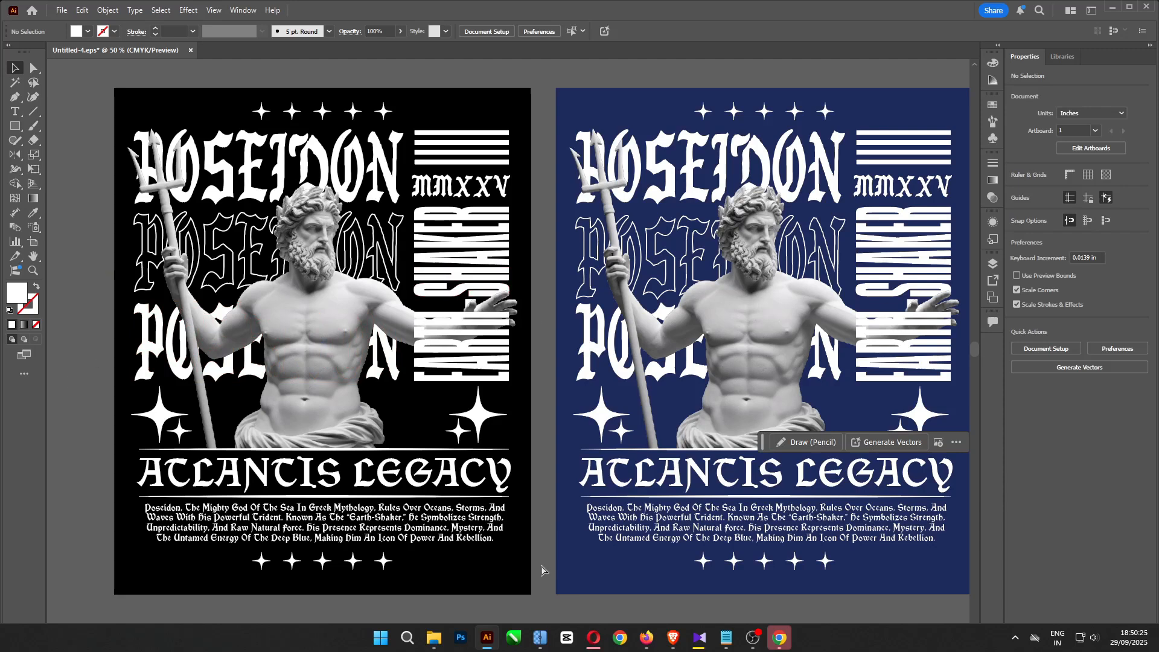
{"action": "key", "text": "ctrl+s"}
{"action": "key", "text": "alt+Tab"}
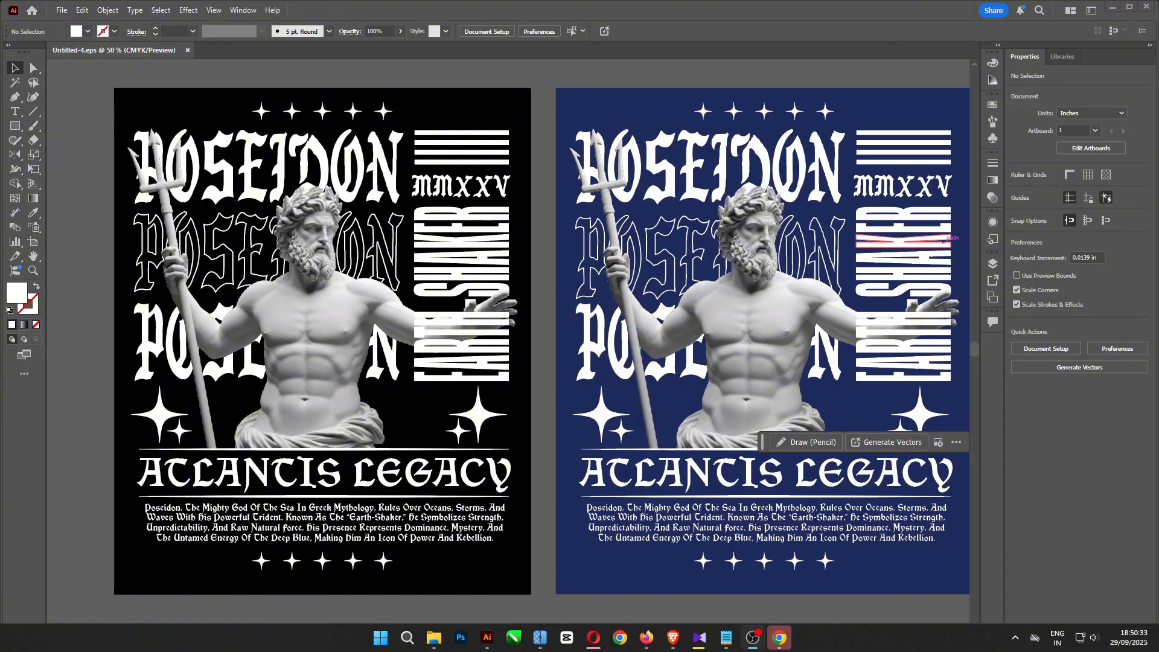